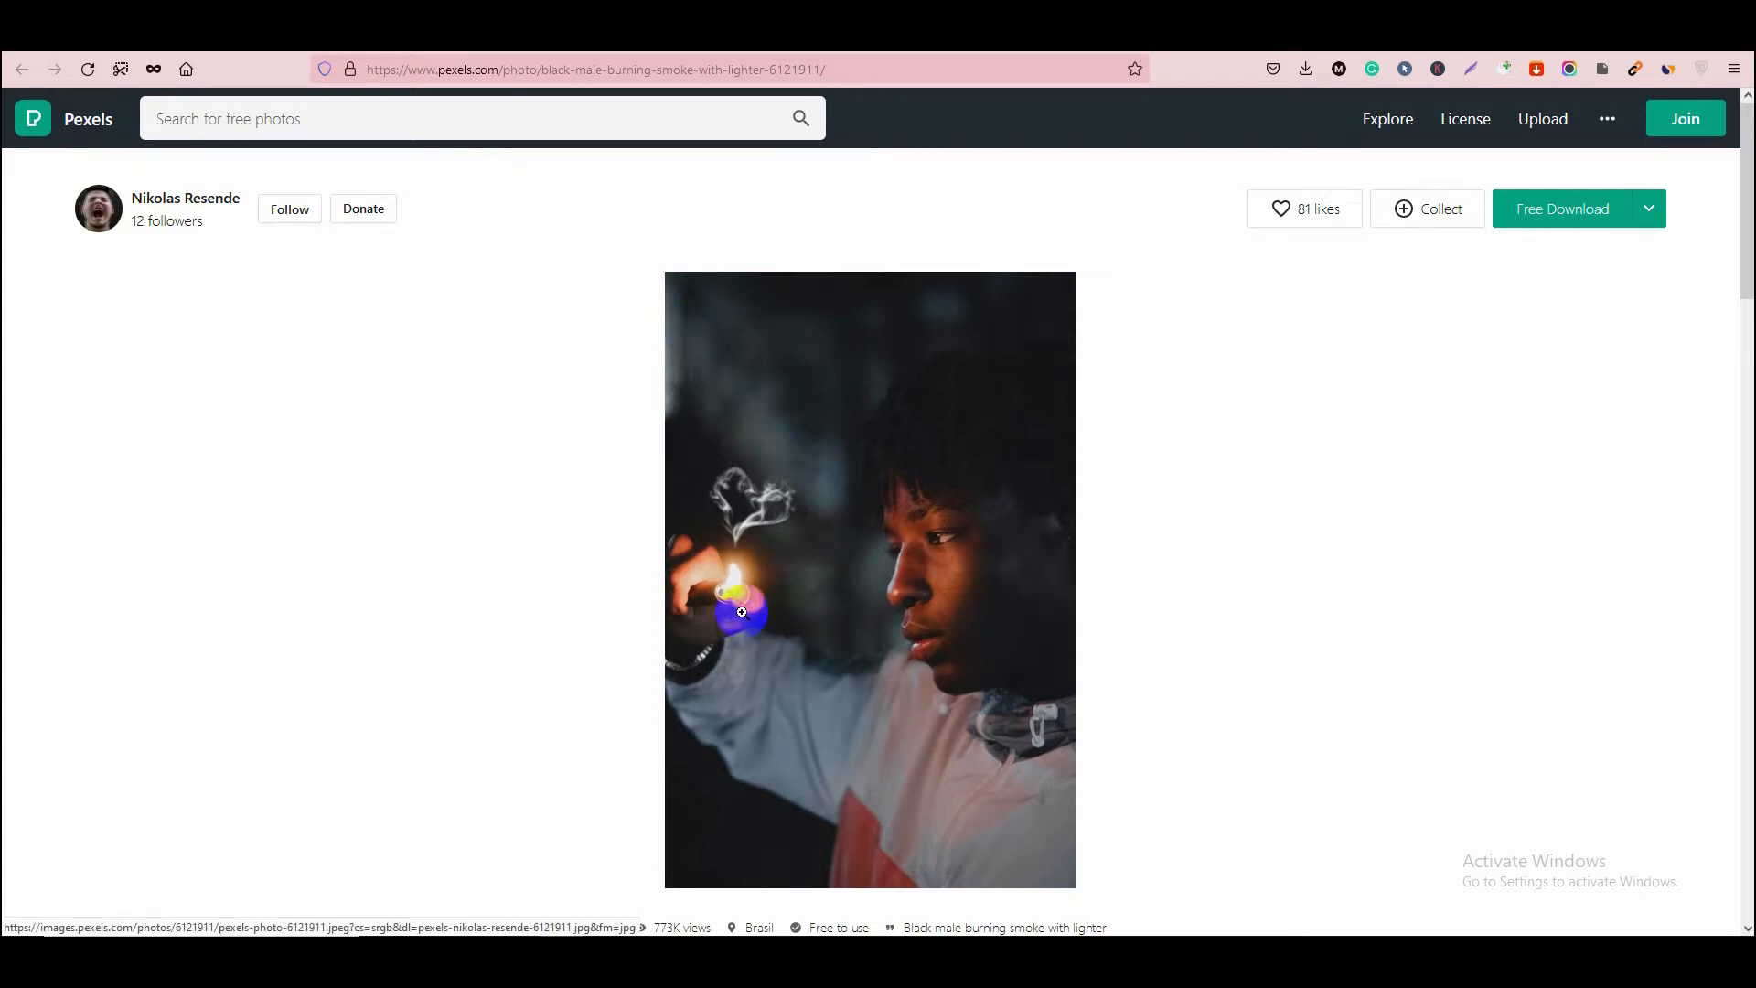
# Step: Preview the portrait photo and the smoke video stored in the cinema folder
pyautogui.click(600, 876)
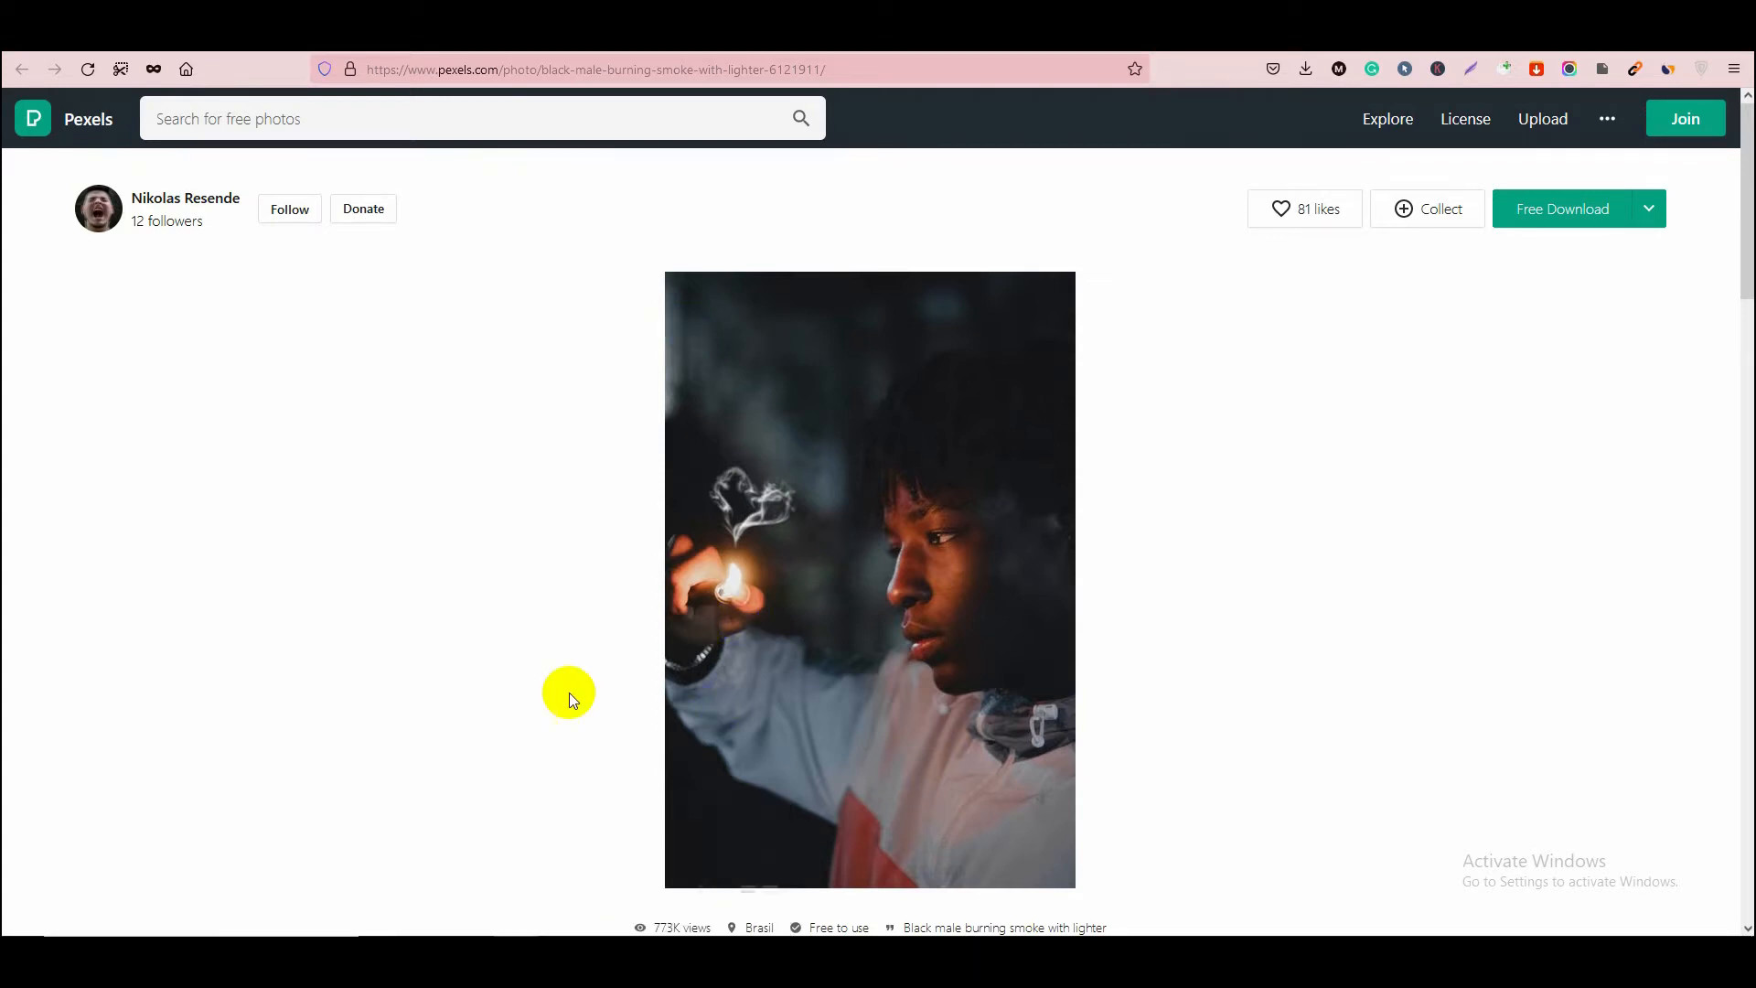
pyautogui.doubleClick(309, 245)
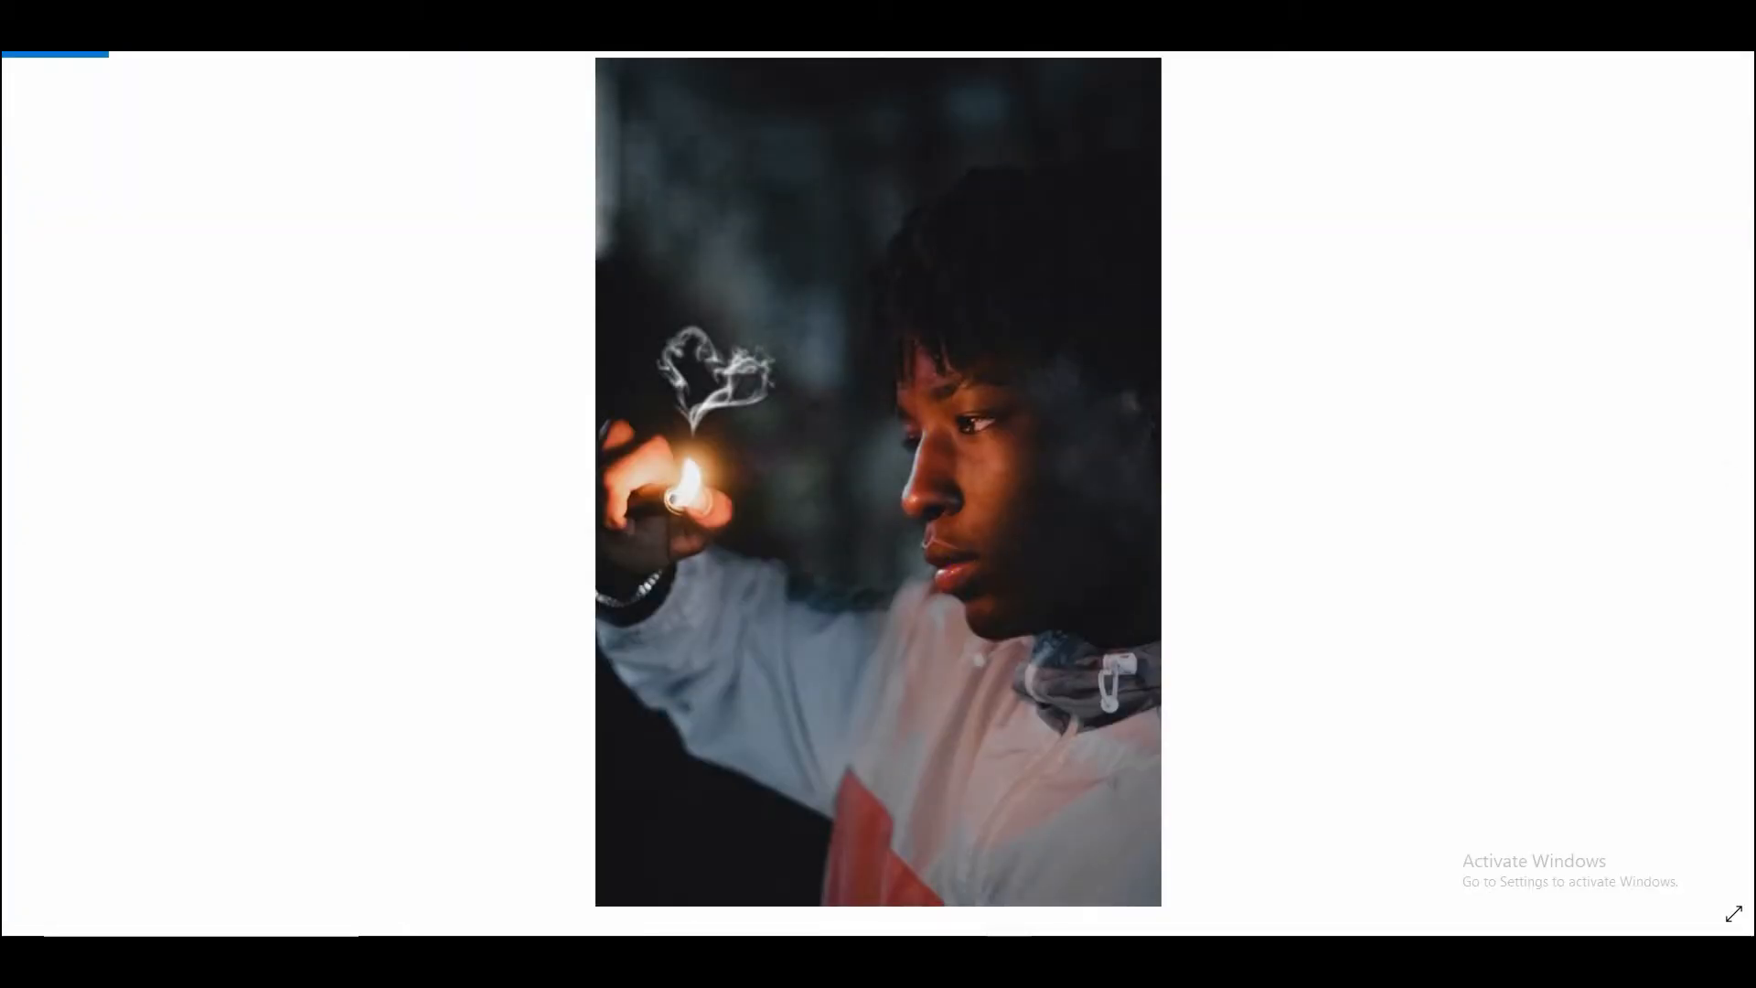
pyautogui.hotkey('alt', 'F4')
pyautogui.doubleClick(143, 234)
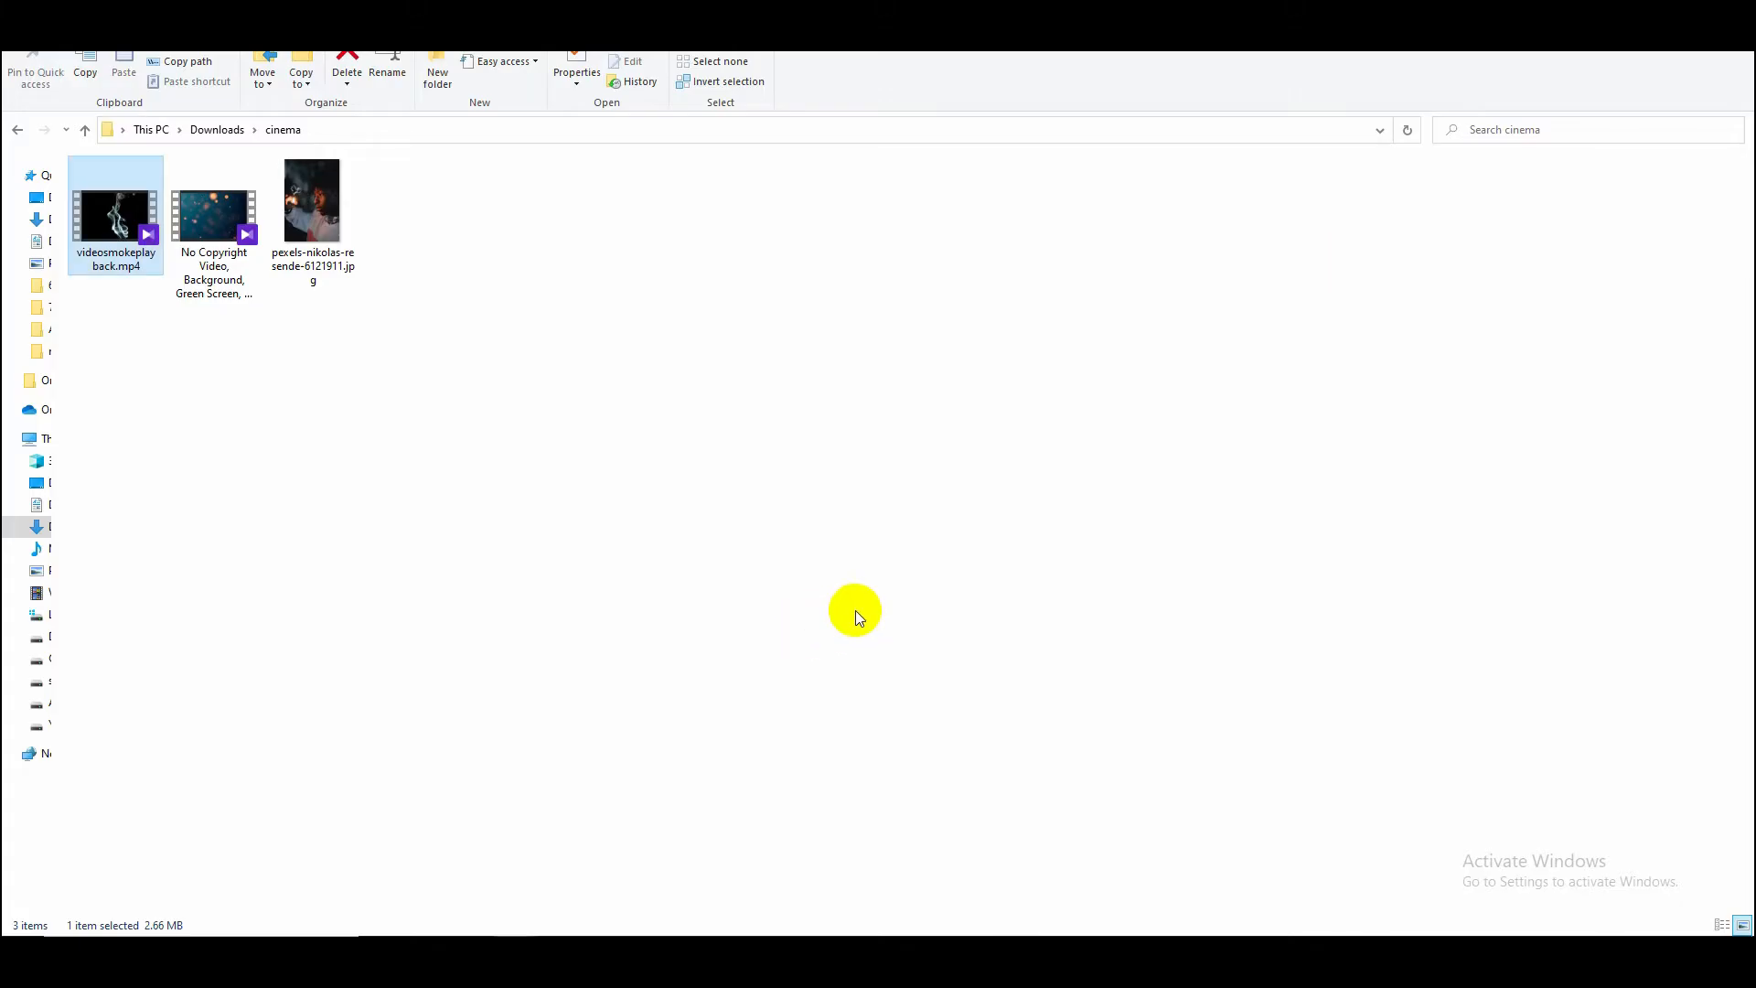
pyautogui.click(854, 611)
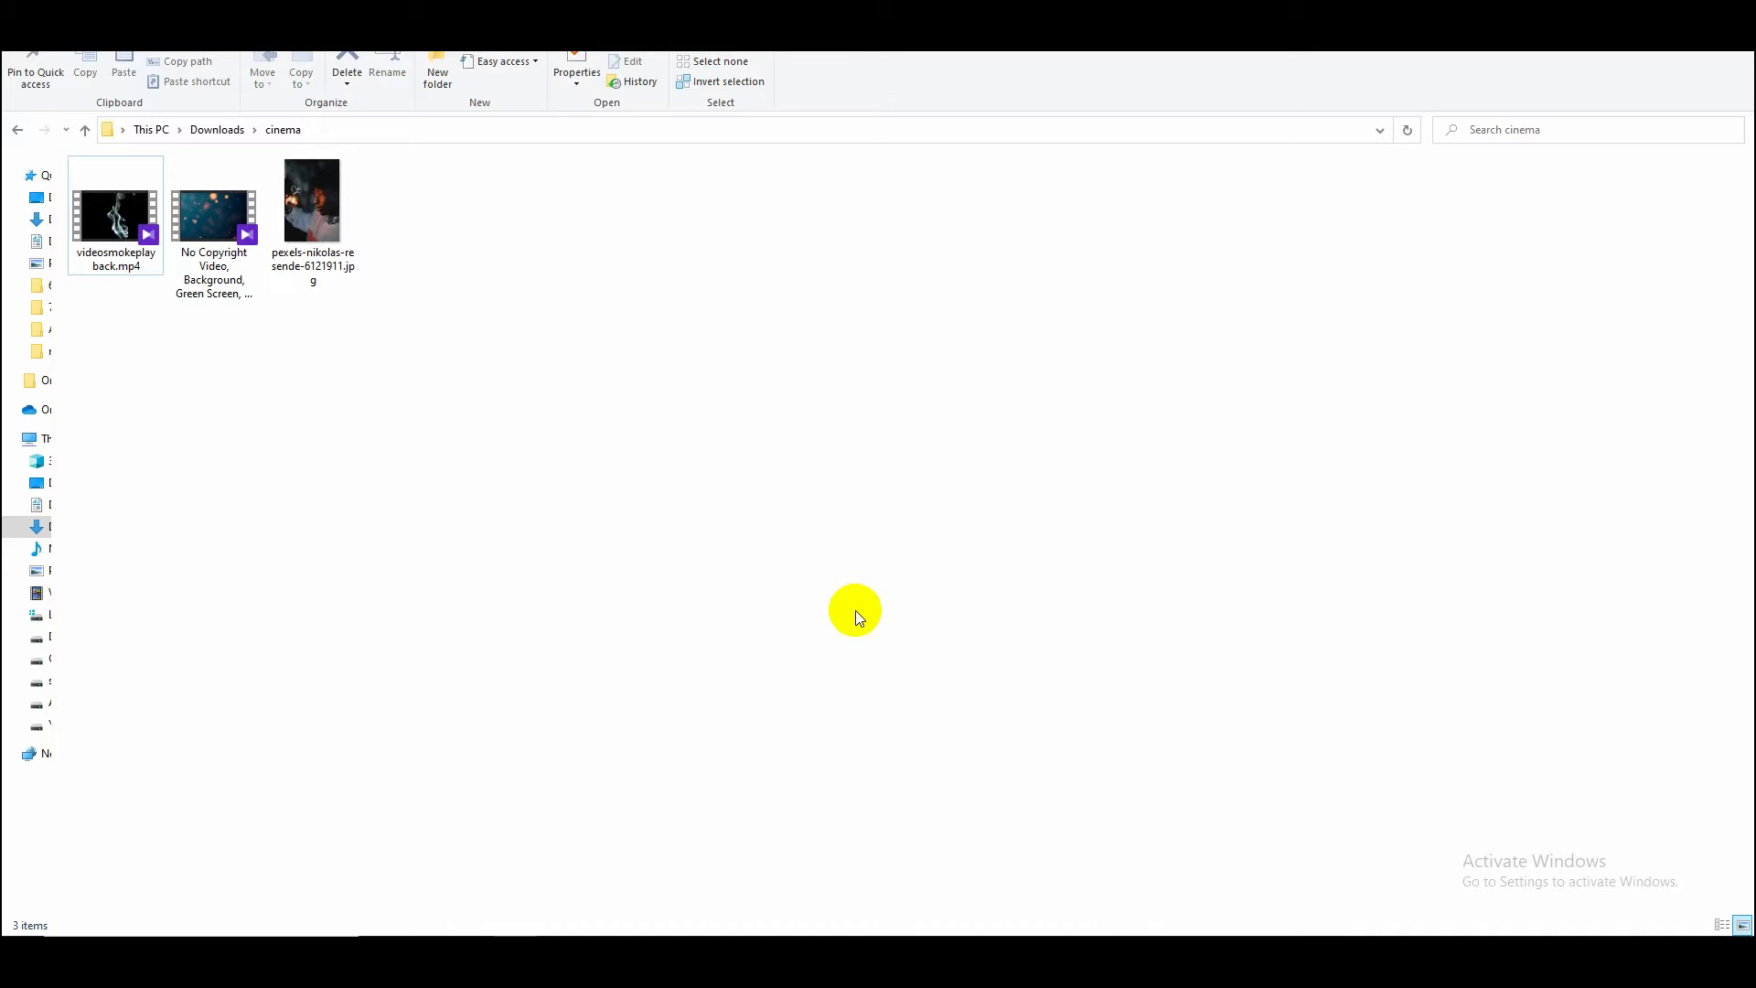
# Step: Import the portrait photo and videosmokeplayback.mp4 into the Premiere Pro project and create a sequence from the photo
pyautogui.click(310, 212)
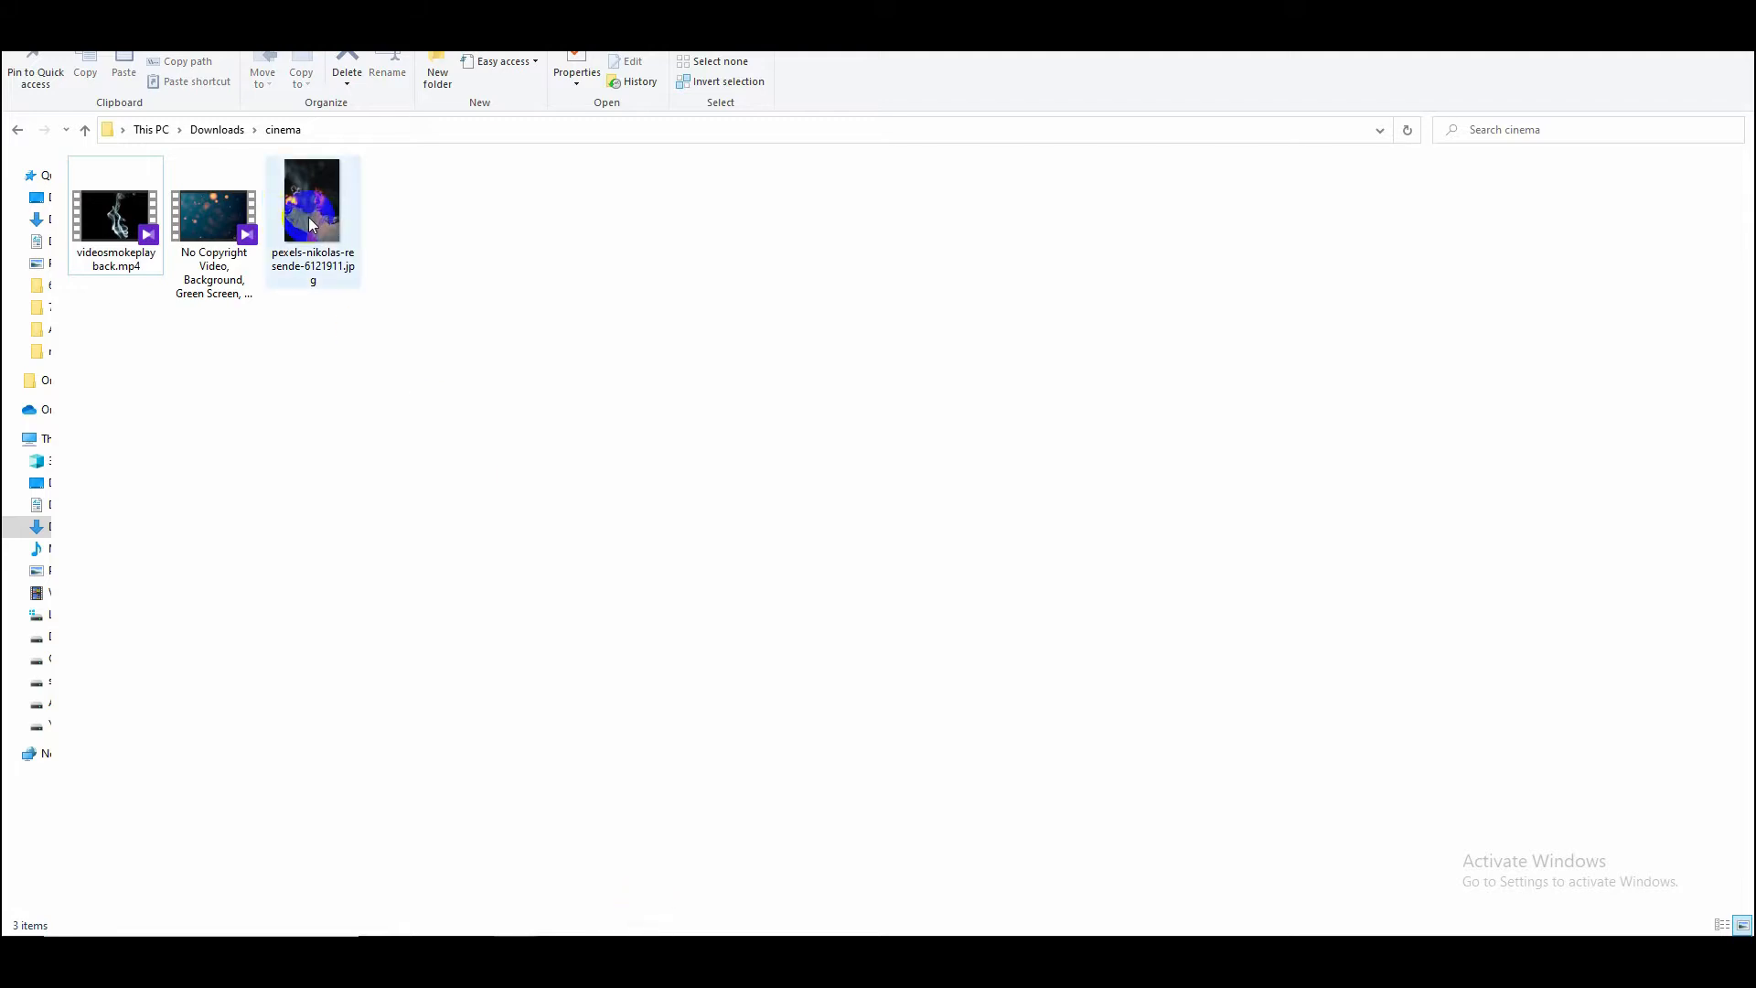
pyautogui.keyDown('ctrl'); pyautogui.click(120, 236); pyautogui.keyUp('ctrl')
pyautogui.moveTo(309, 217); pyautogui.dragTo(373, 786)
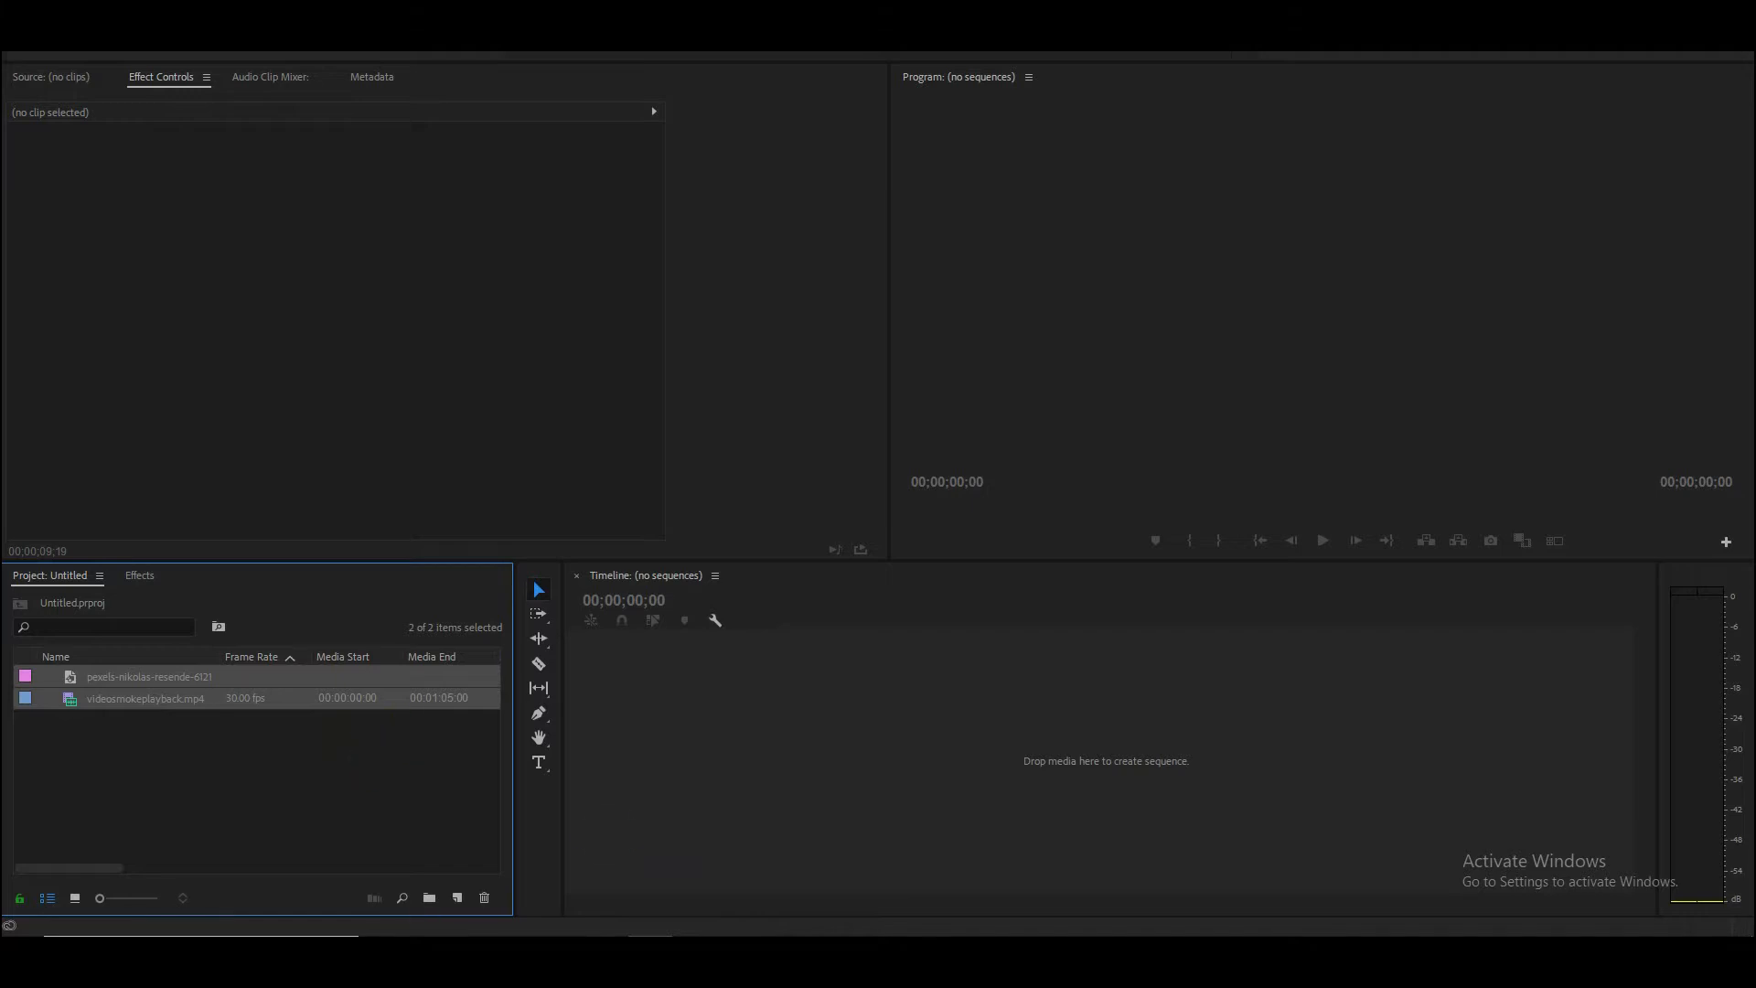
pyautogui.click(475, 823)
pyautogui.click(77, 678)
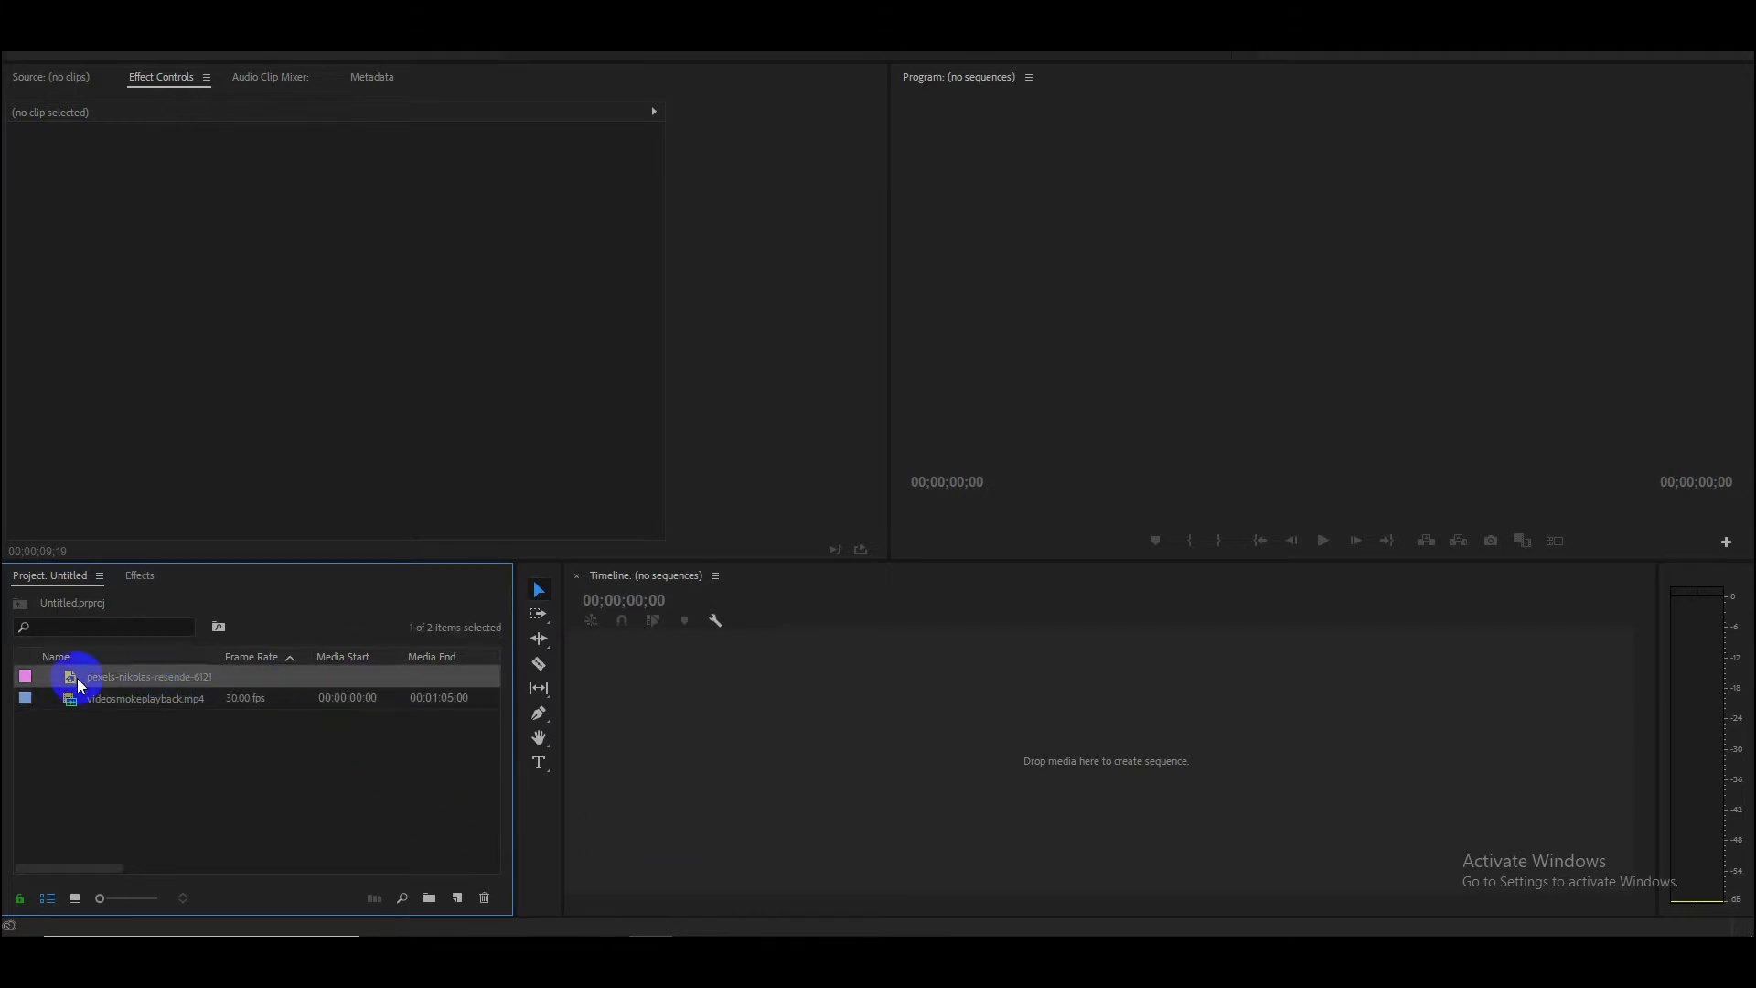
pyautogui.moveTo(73, 686); pyautogui.dragTo(458, 896)
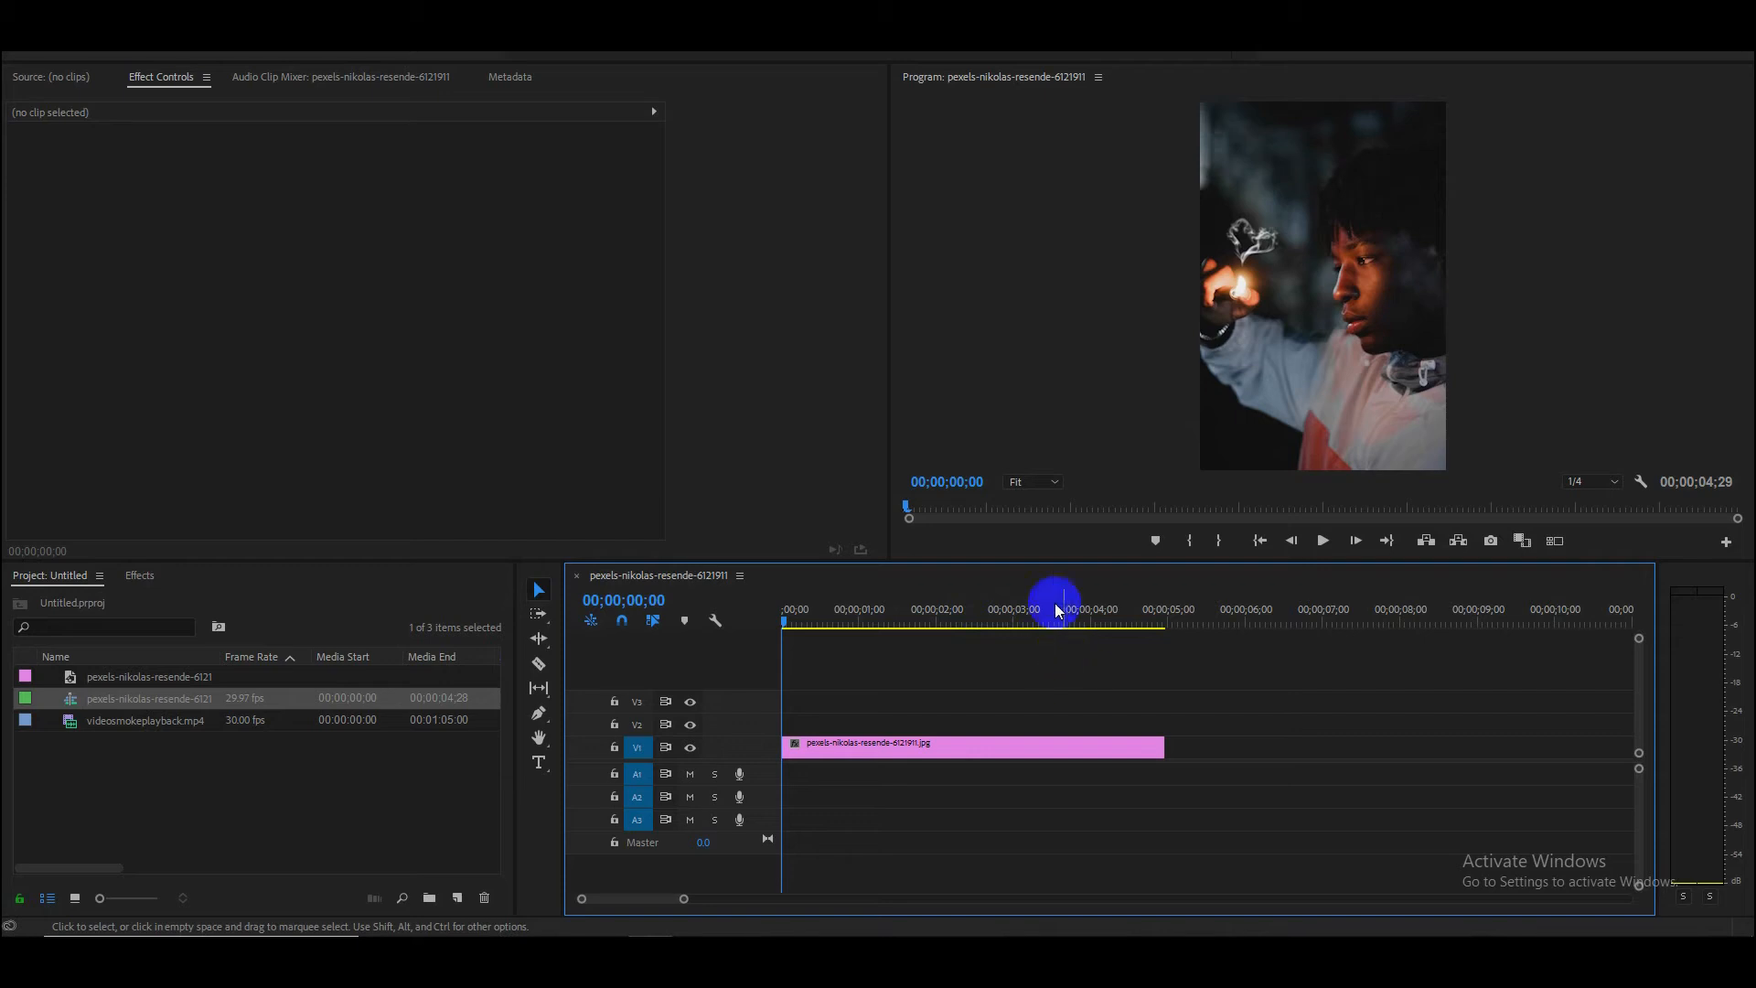
# Step: Duplicate the photo clip onto track V2 above the original and hide track V1
pyautogui.click(1053, 482)
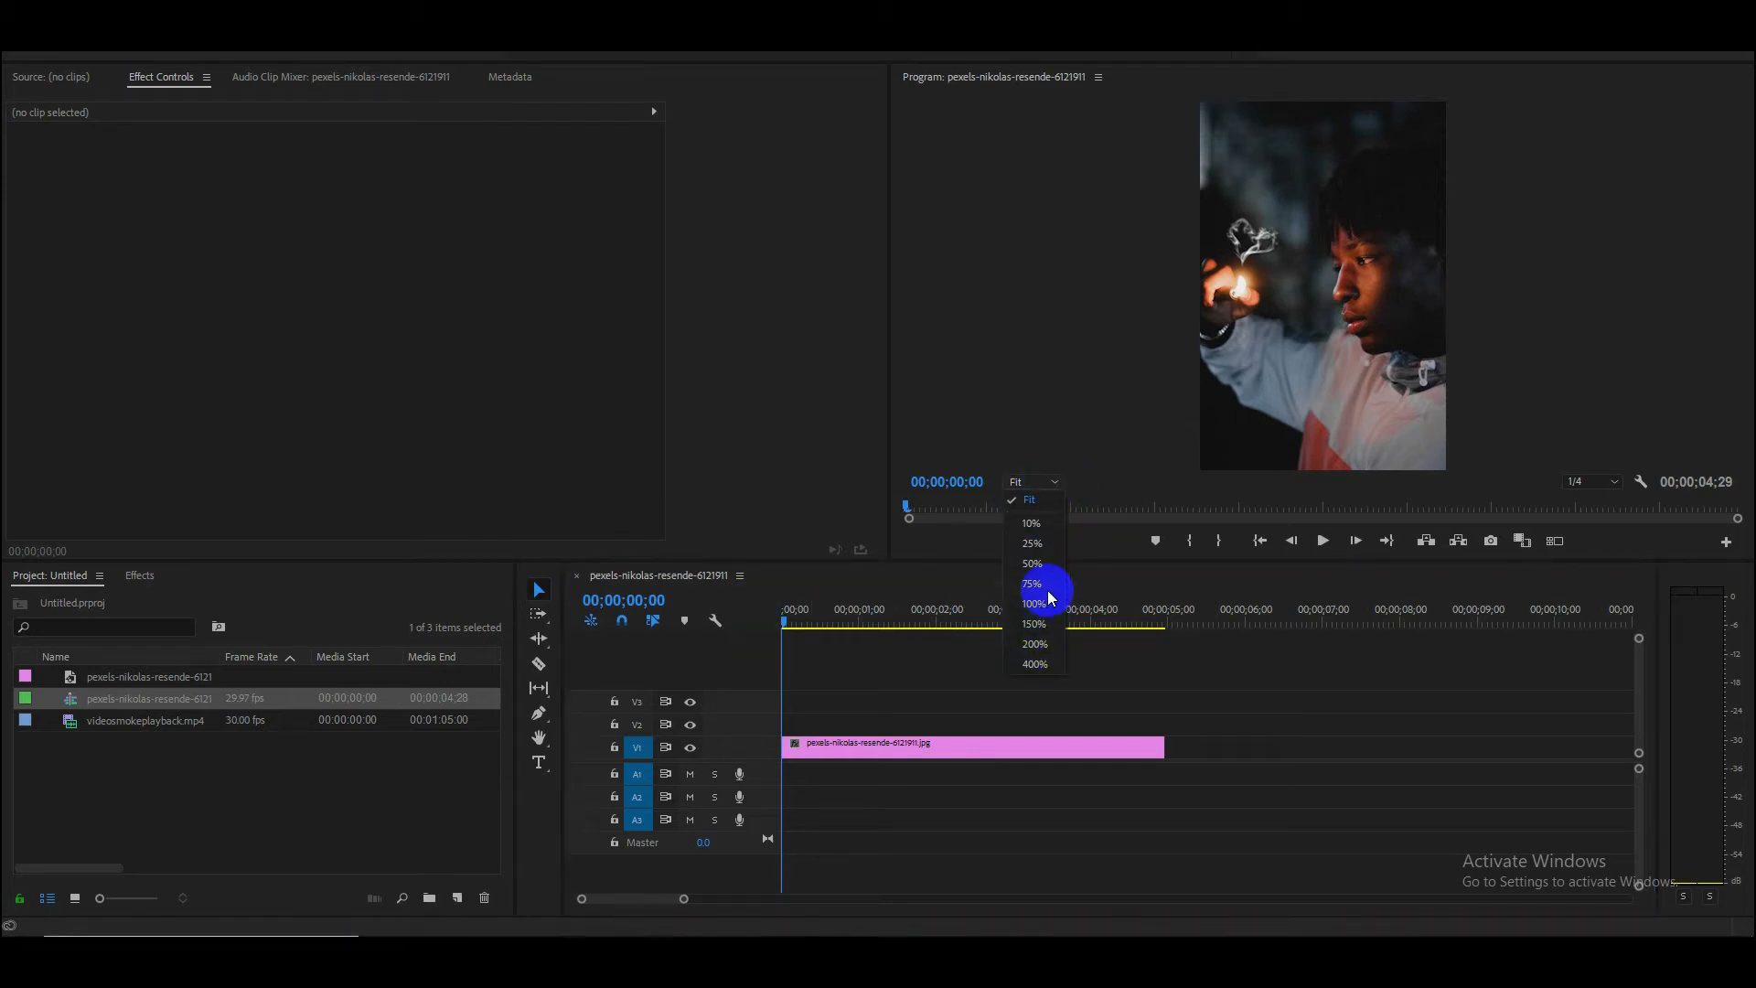
pyautogui.click(1031, 563)
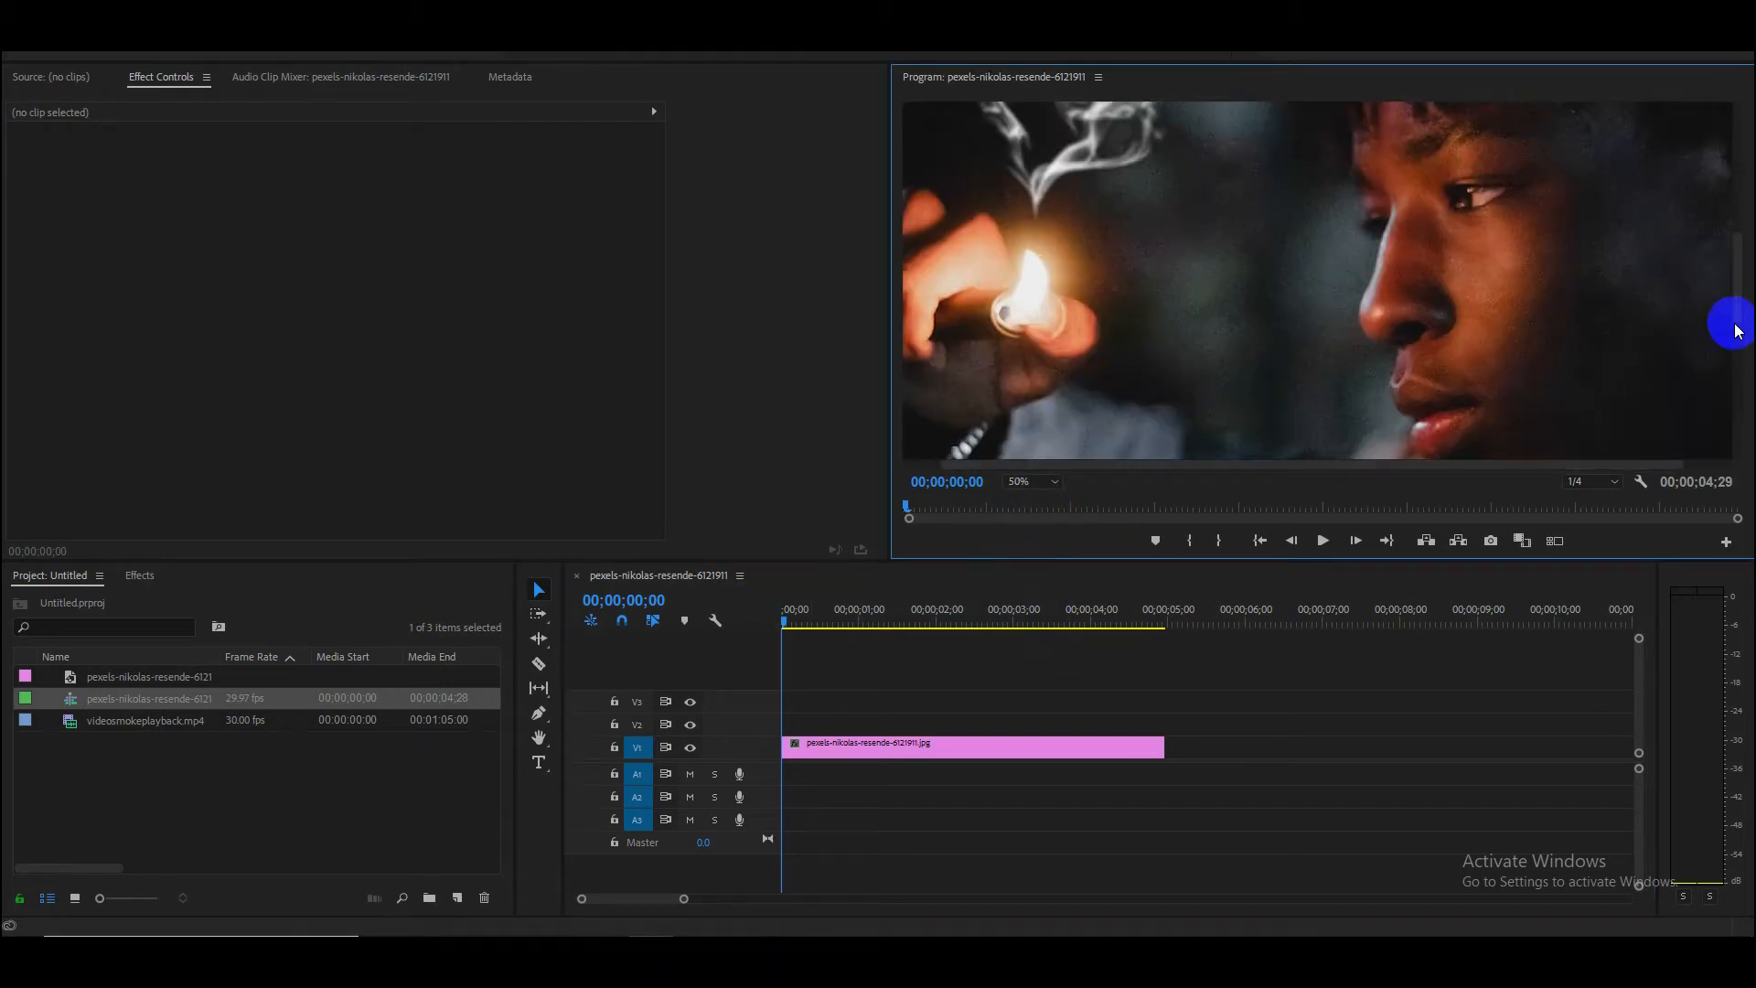
pyautogui.moveTo(1737, 301); pyautogui.dragTo(1736, 281)
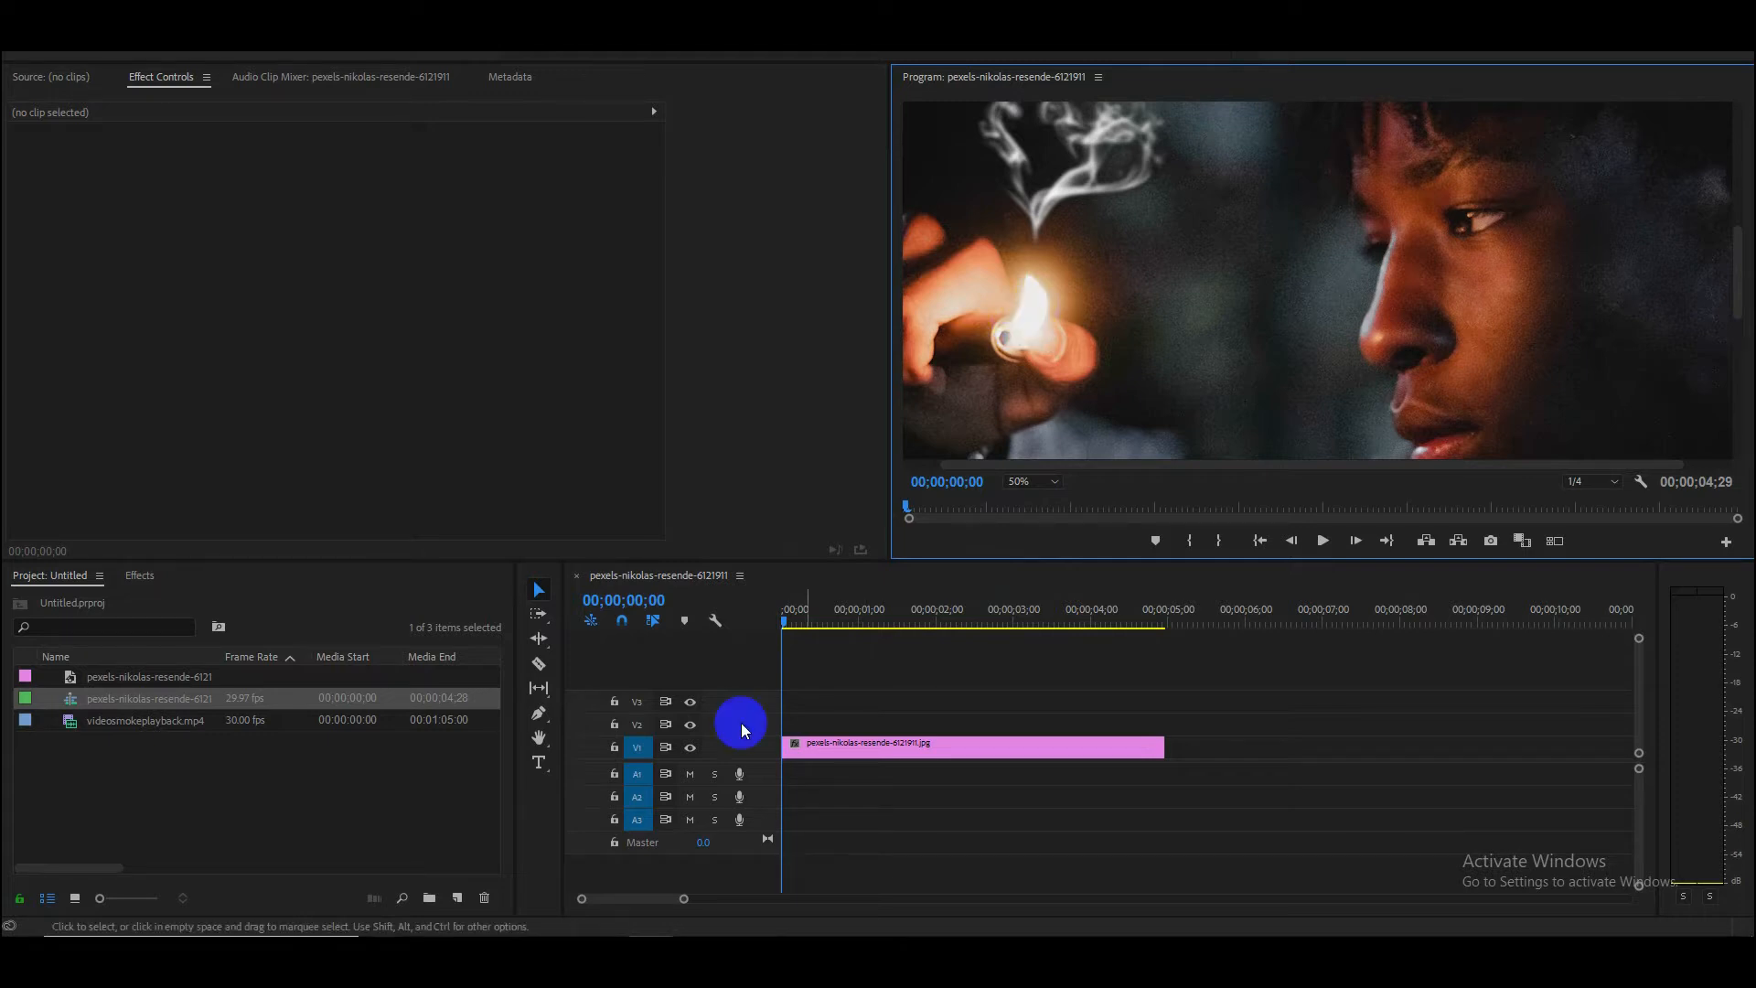
pyautogui.moveTo(768, 761); pyautogui.dragTo(832, 779)
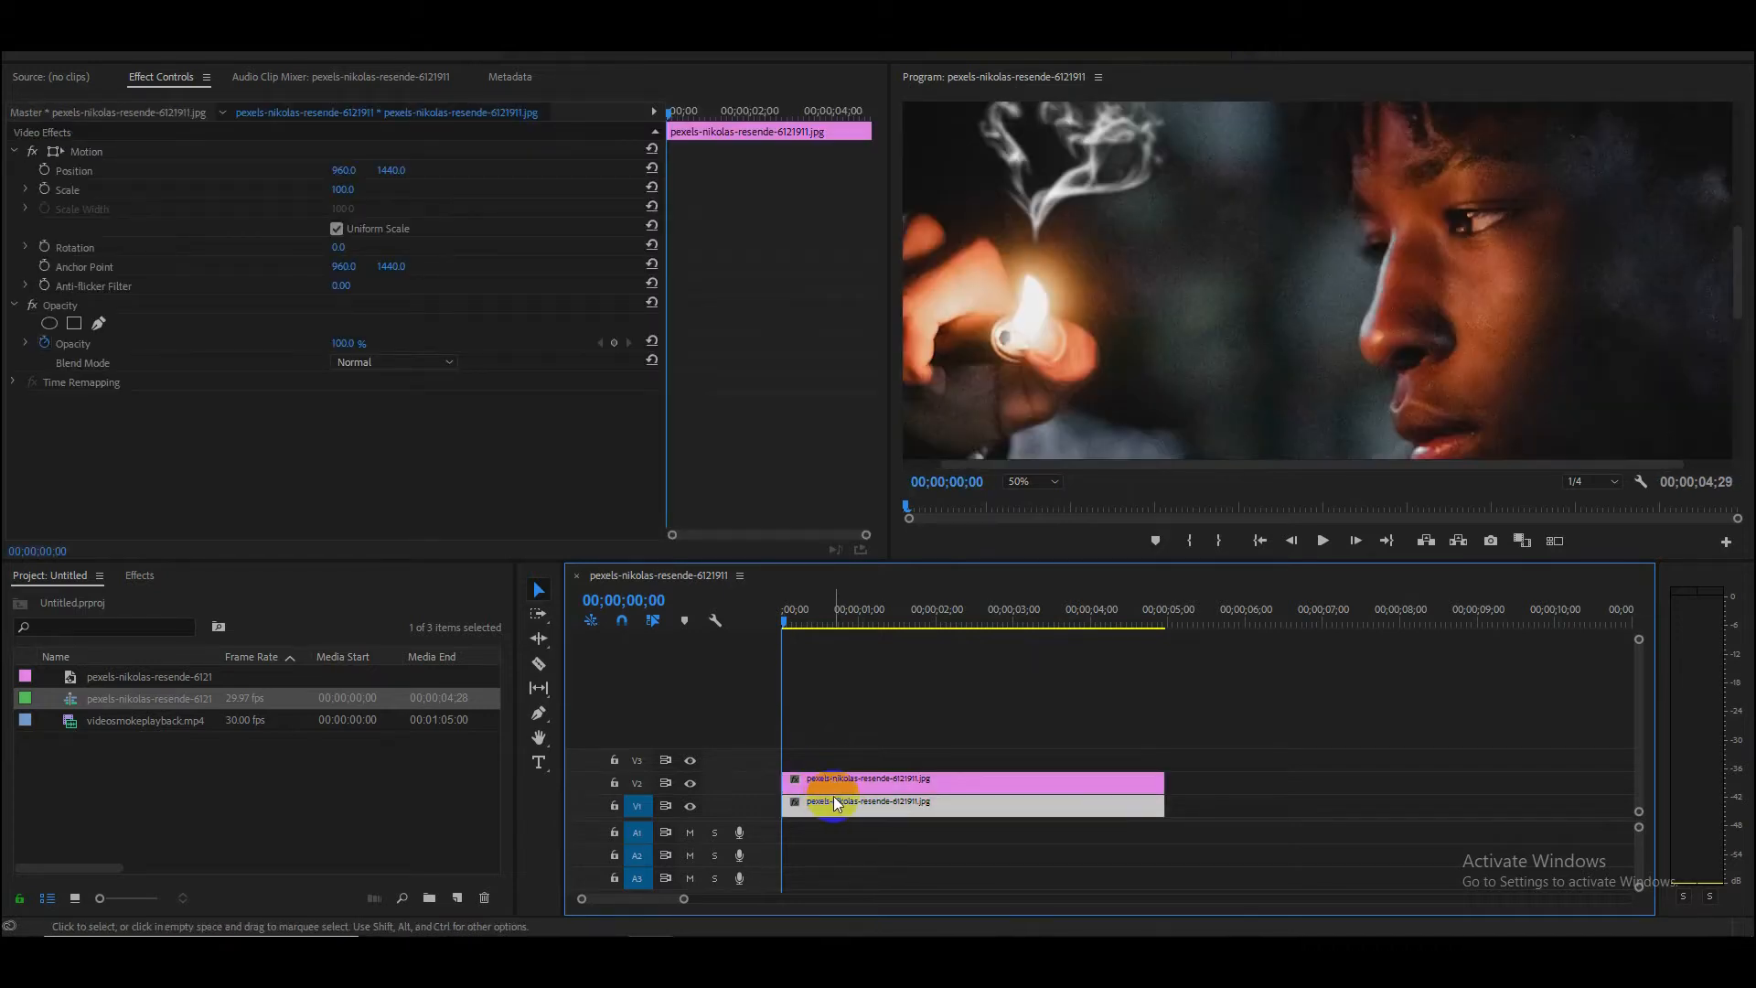
pyautogui.click(690, 806)
# Step: Draw a free-form opacity mask around the lighter flame on the V2 photo clip
pyautogui.click(867, 783)
pyautogui.click(1061, 399)
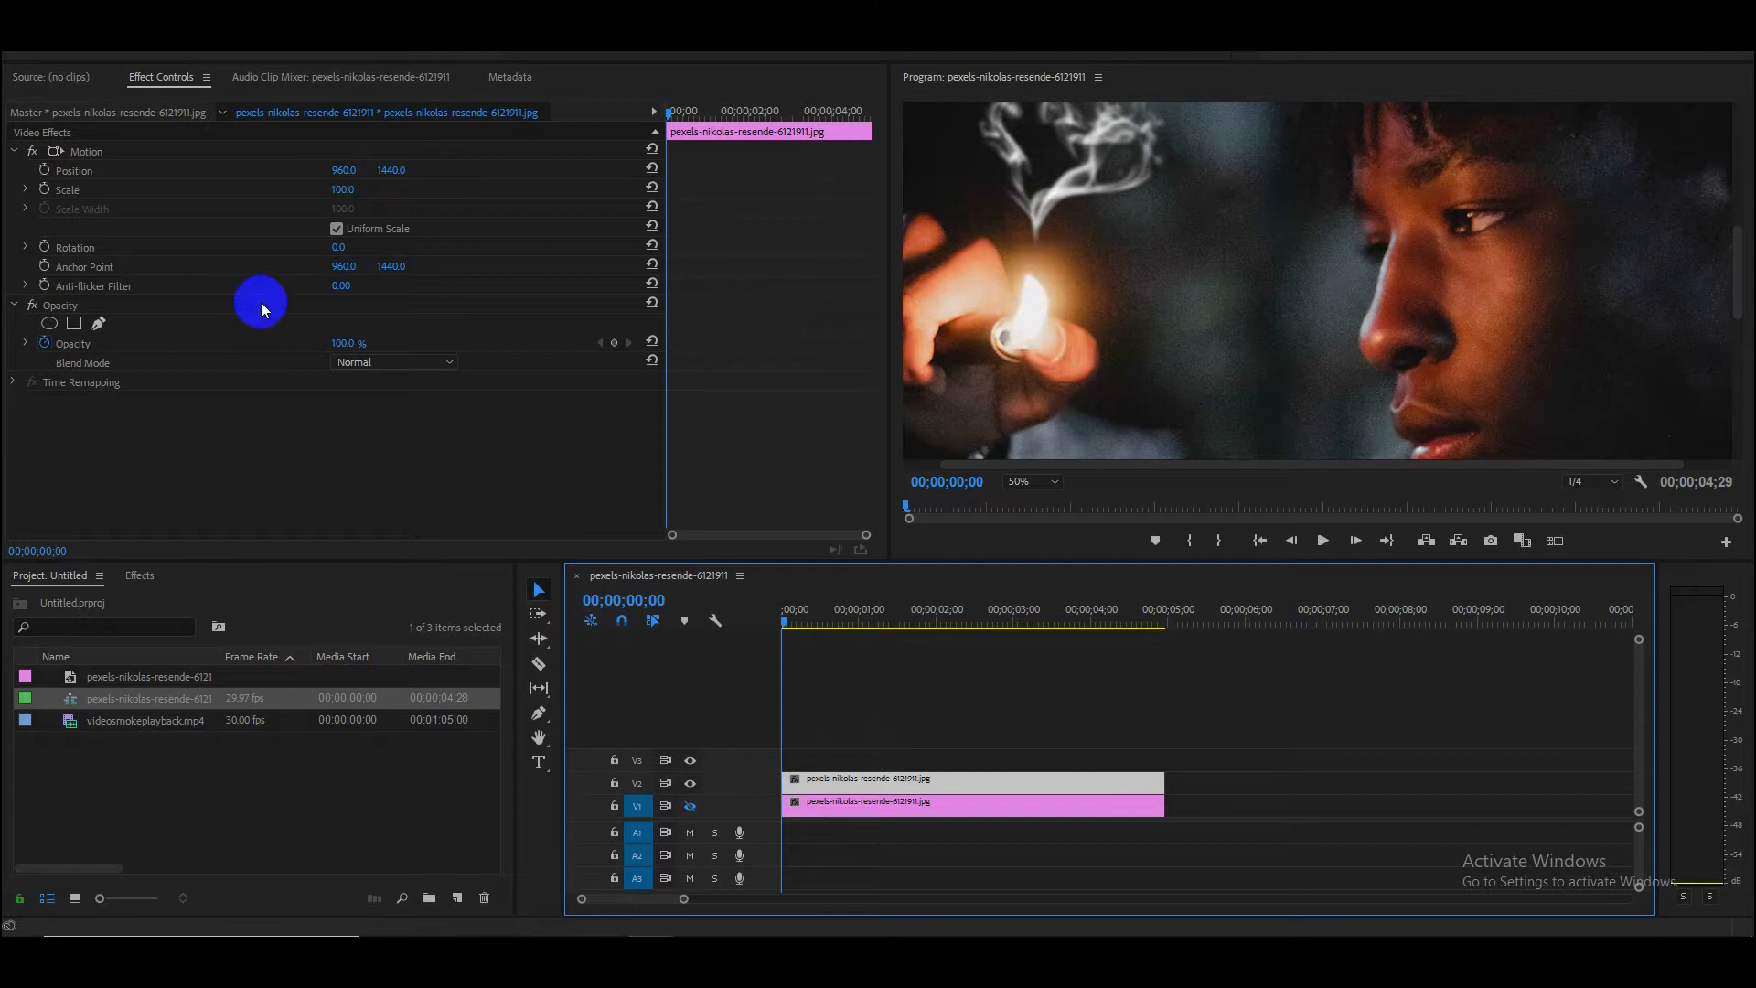
pyautogui.click(74, 323)
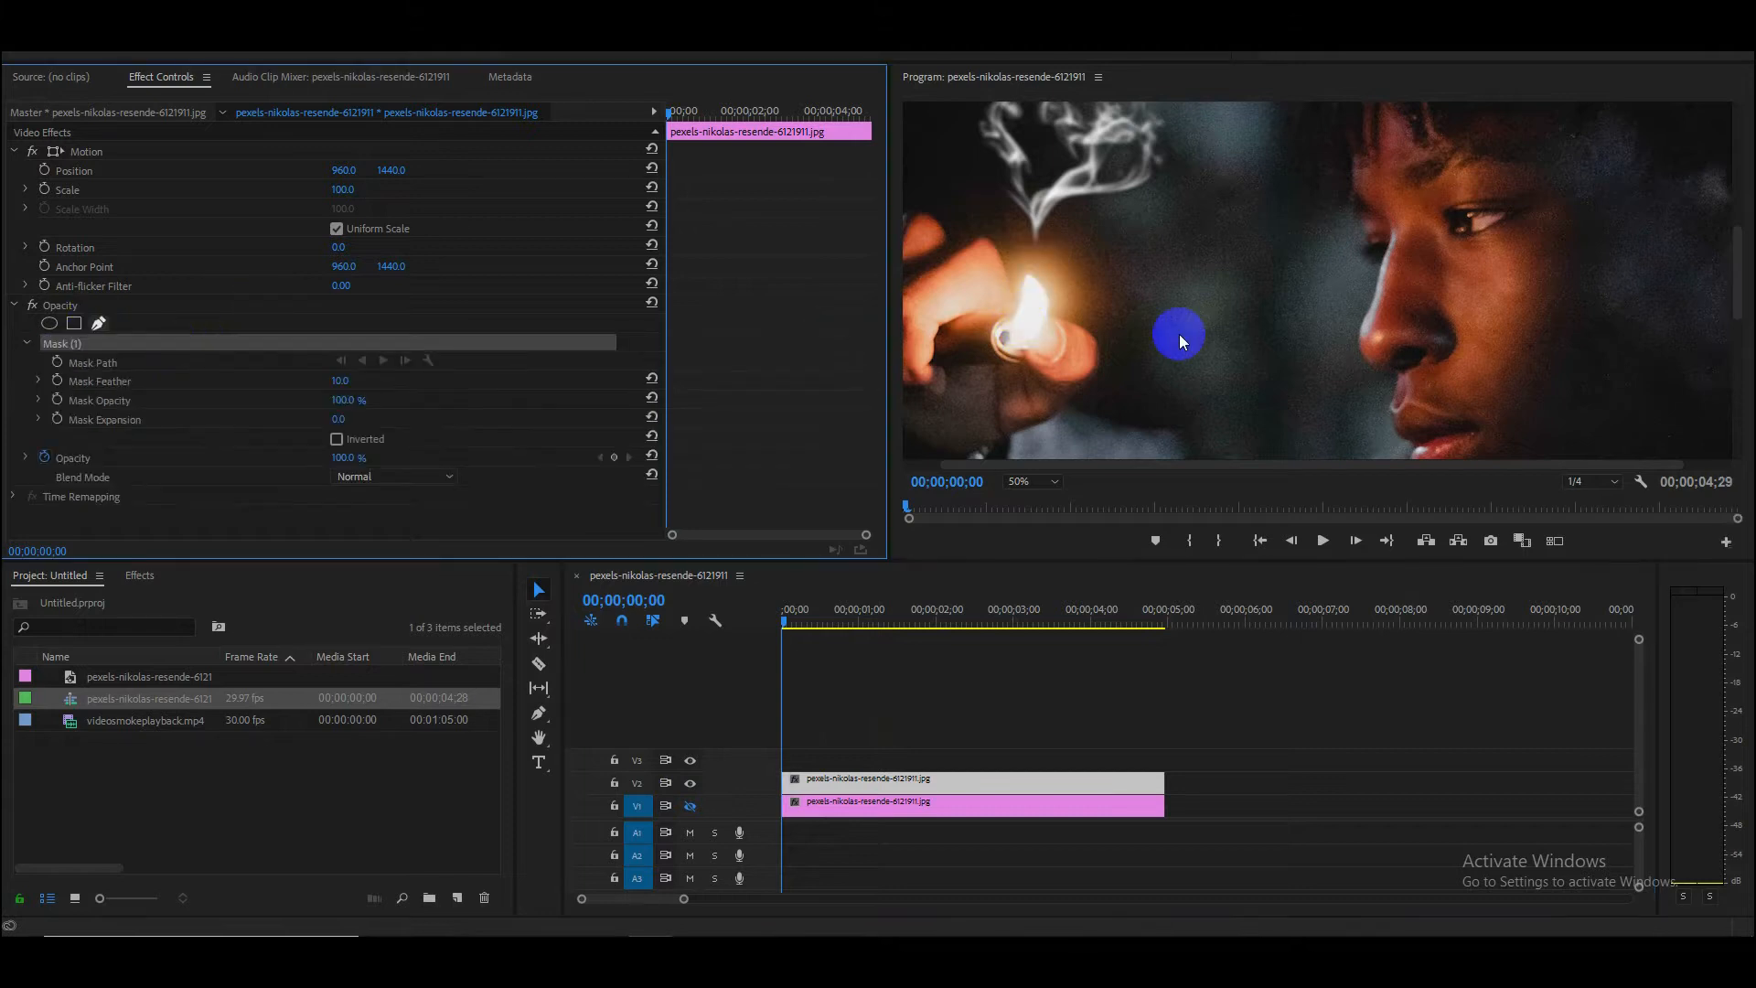
pyautogui.click(1011, 330)
pyautogui.click(1021, 305)
pyautogui.click(1026, 275)
pyautogui.click(1043, 297)
pyautogui.click(1040, 326)
pyautogui.moveTo(1005, 344)
pyautogui.mouseDown()
pyautogui.moveTo(956, 367)
pyautogui.moveTo(999, 345)
pyautogui.mouseUp()
pyautogui.click(1009, 338)
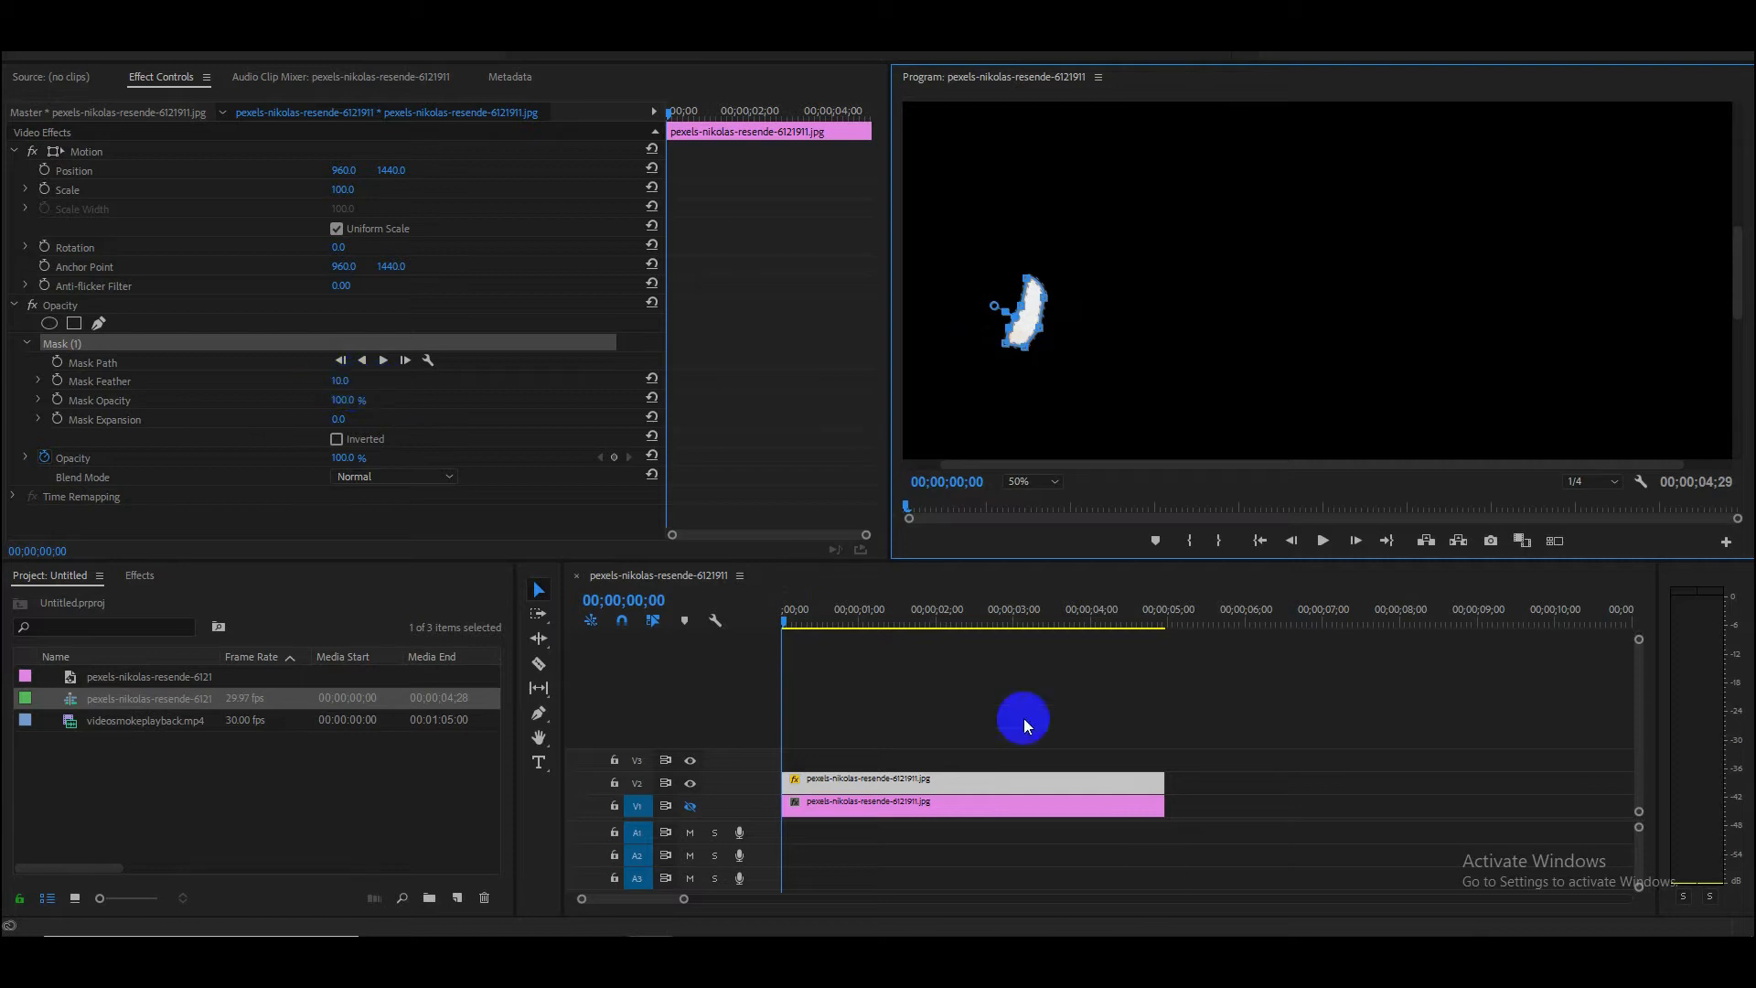
pyautogui.click(969, 769)
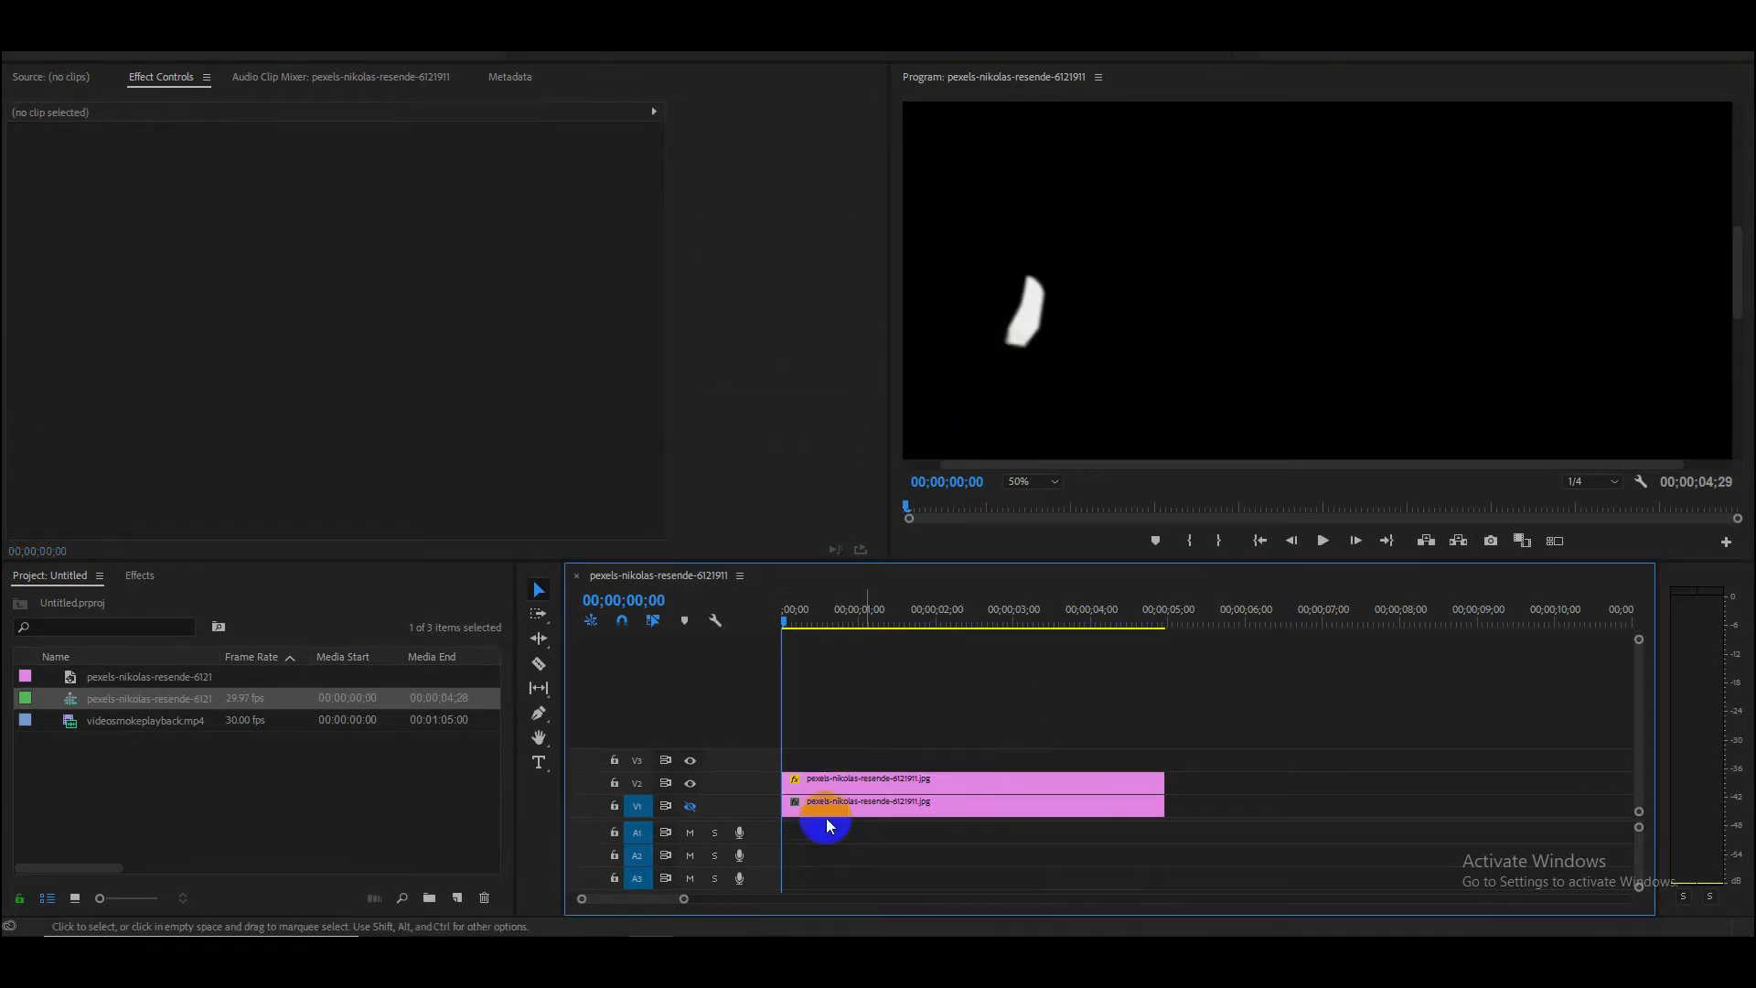
# Step: Move the masked clip's anchor point to the base of the flame, at about 286, 1506
pyautogui.click(867, 783)
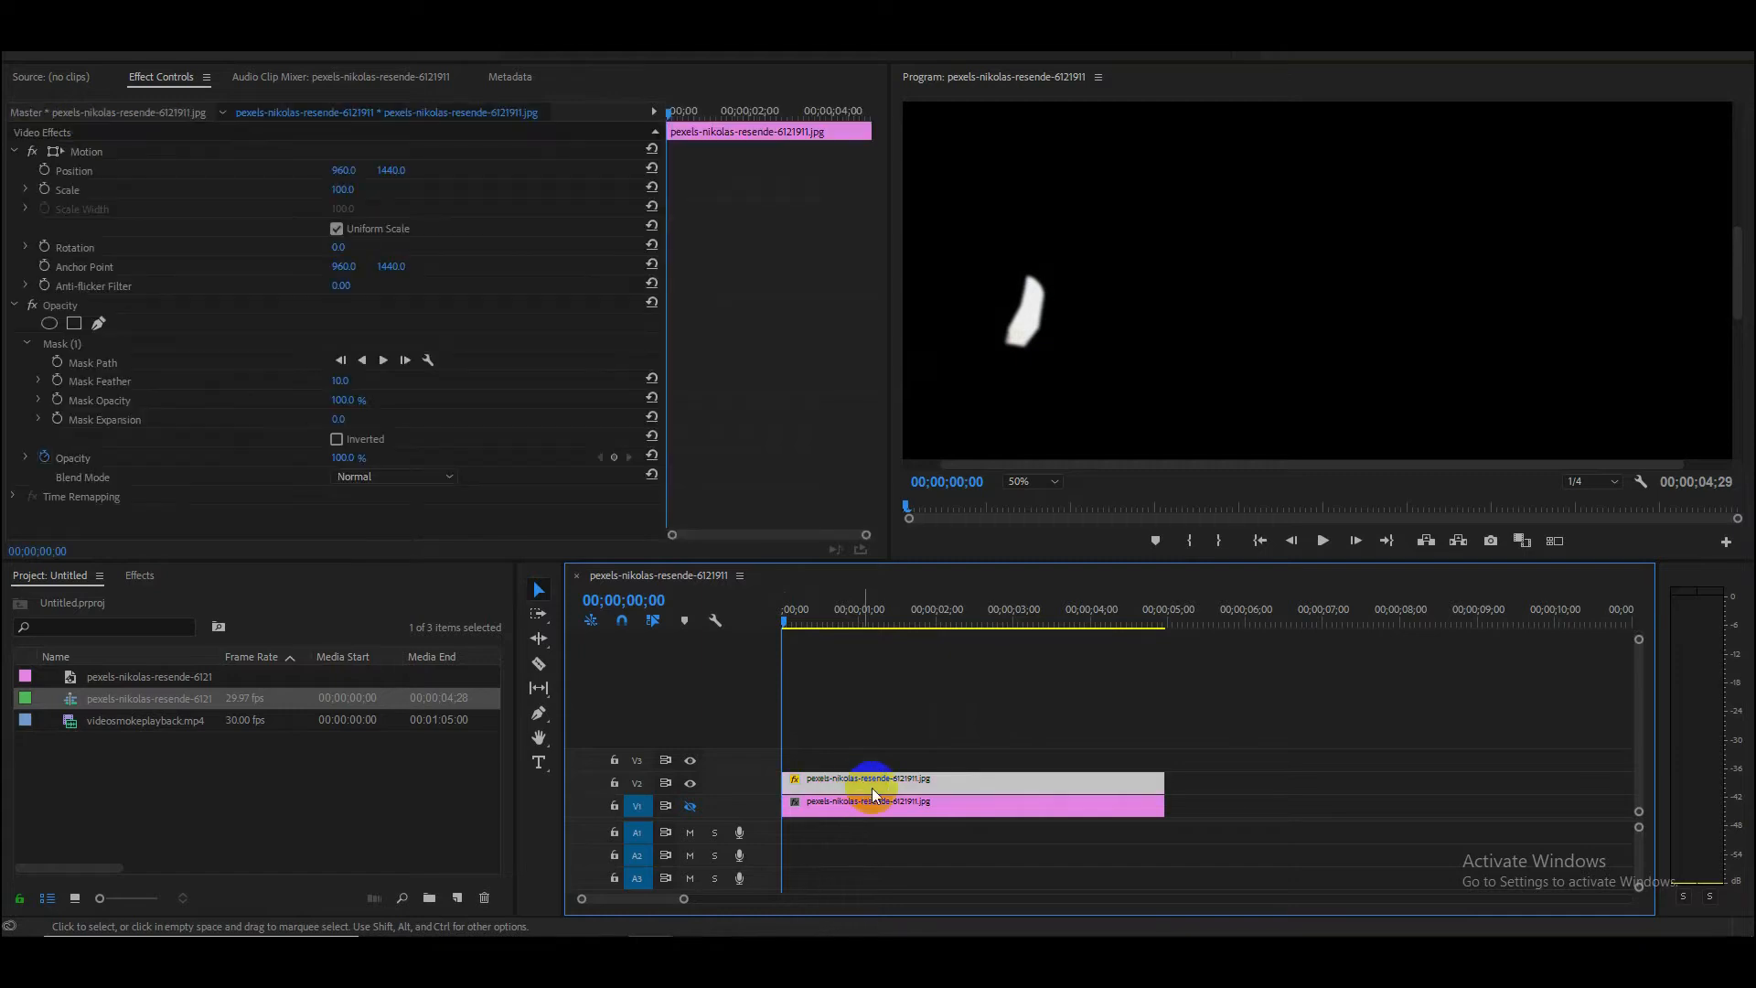
pyautogui.click(96, 153)
pyautogui.moveTo(1326, 315); pyautogui.dragTo(1015, 343)
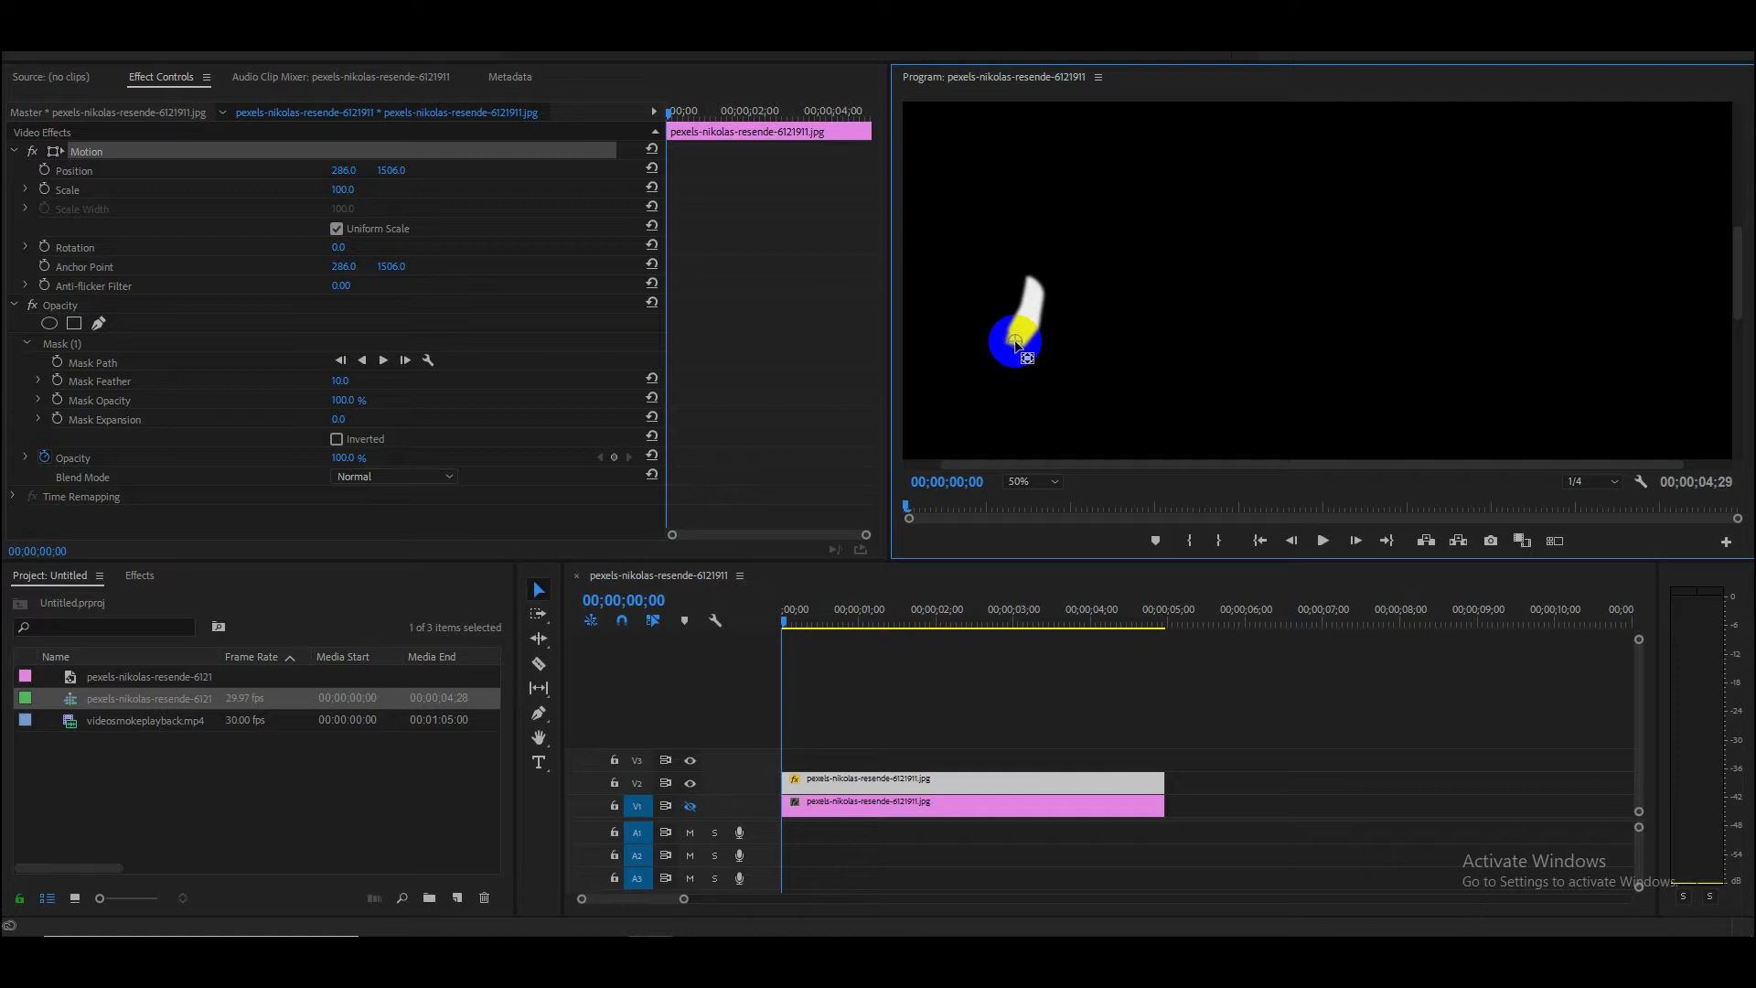
# Step: Turn off Uniform Scale and start keyframing Scale Height and Scale Width at the beginning of the masked clip
pyautogui.click(336, 230)
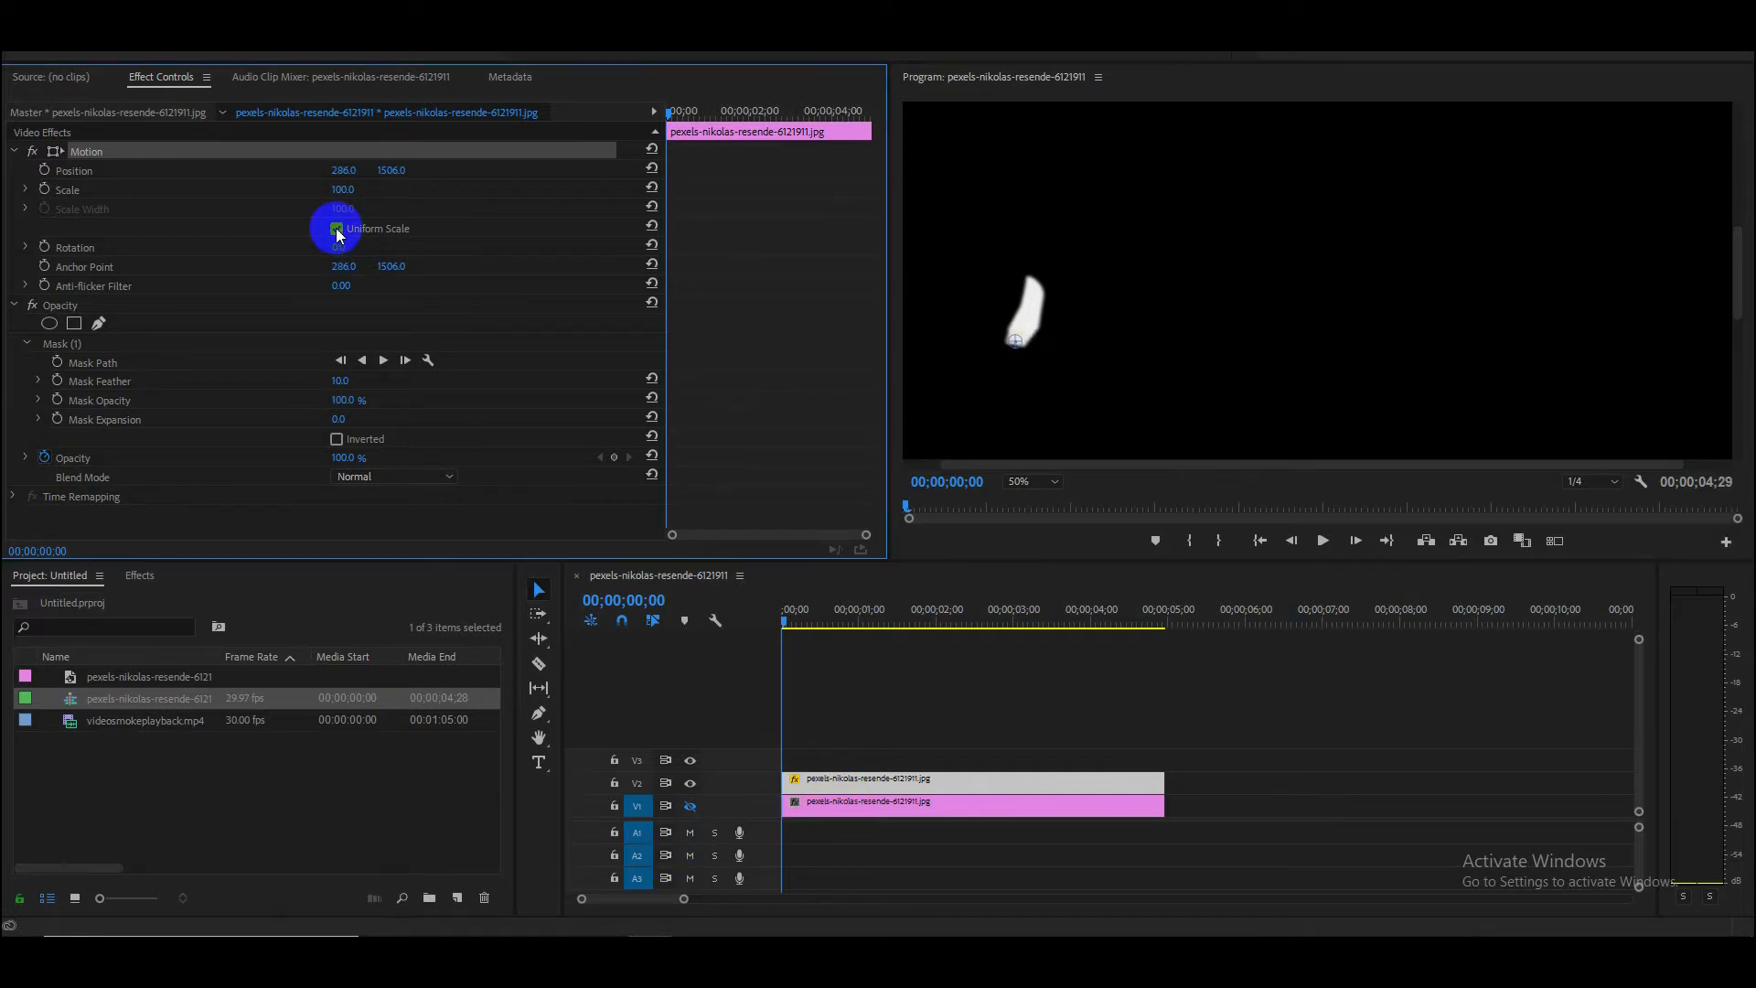
pyautogui.click(44, 189)
pyautogui.click(44, 209)
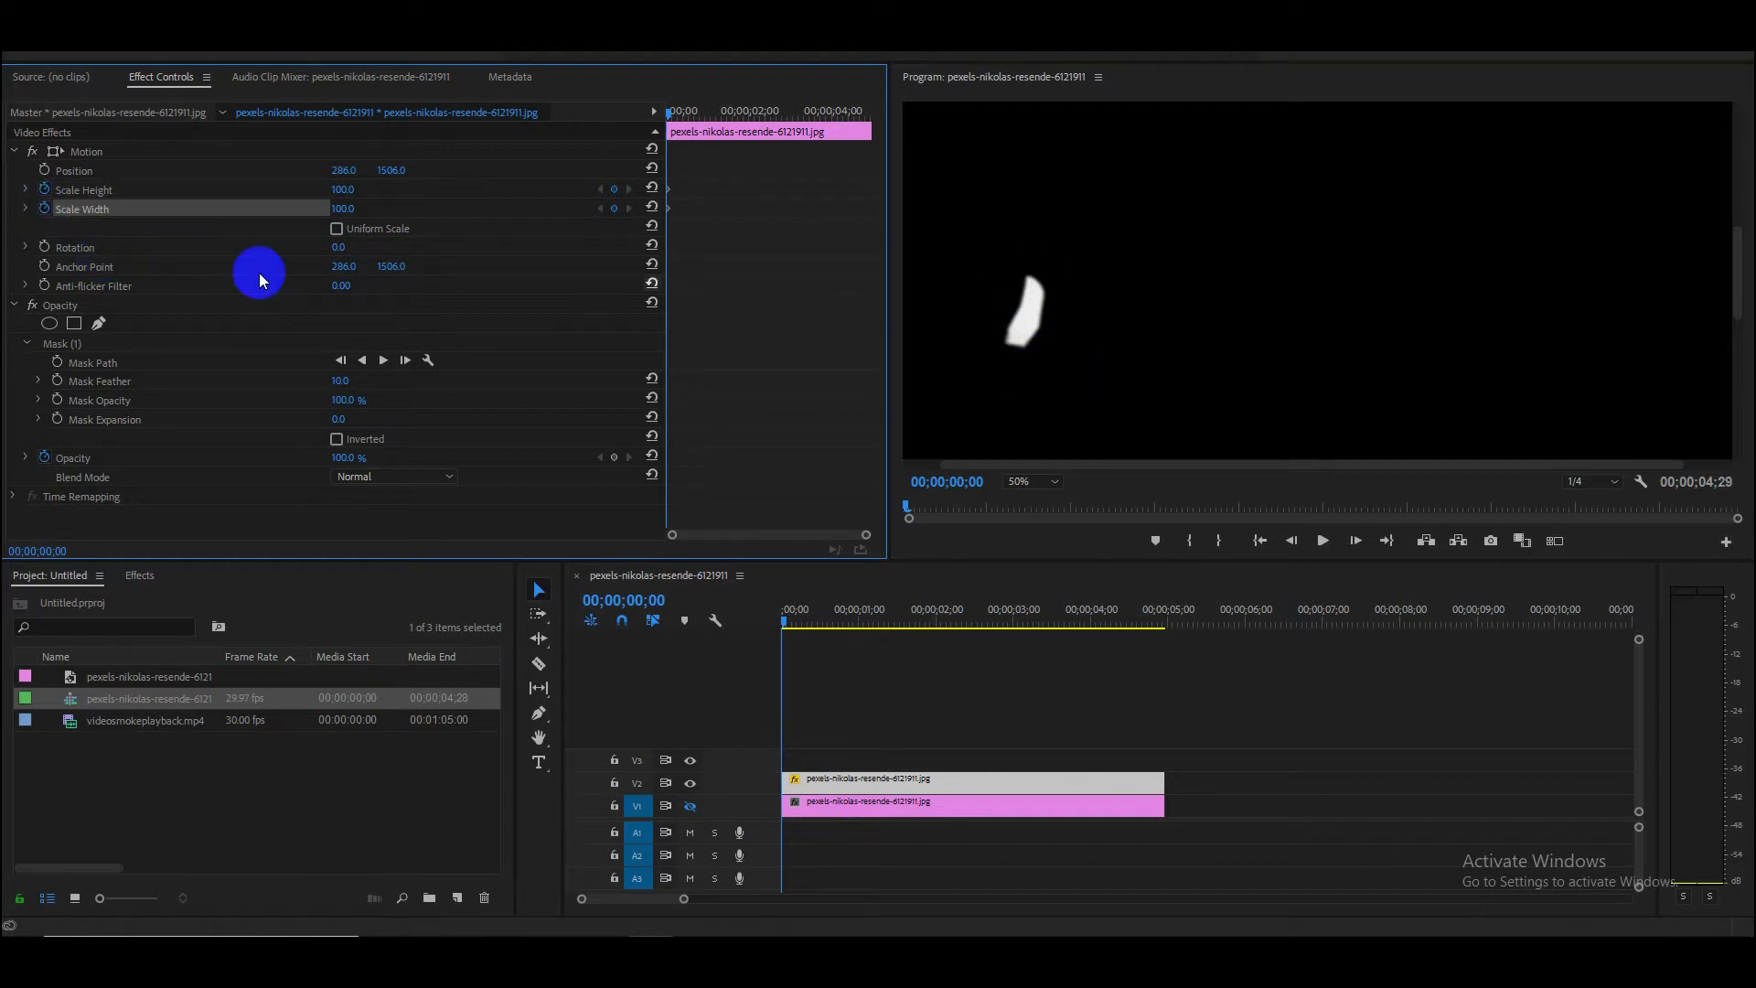
# Step: Keyframe the flame clip's Scale Height and Scale Width to 105 at 00;00;00;04
pyautogui.click(662, 598)
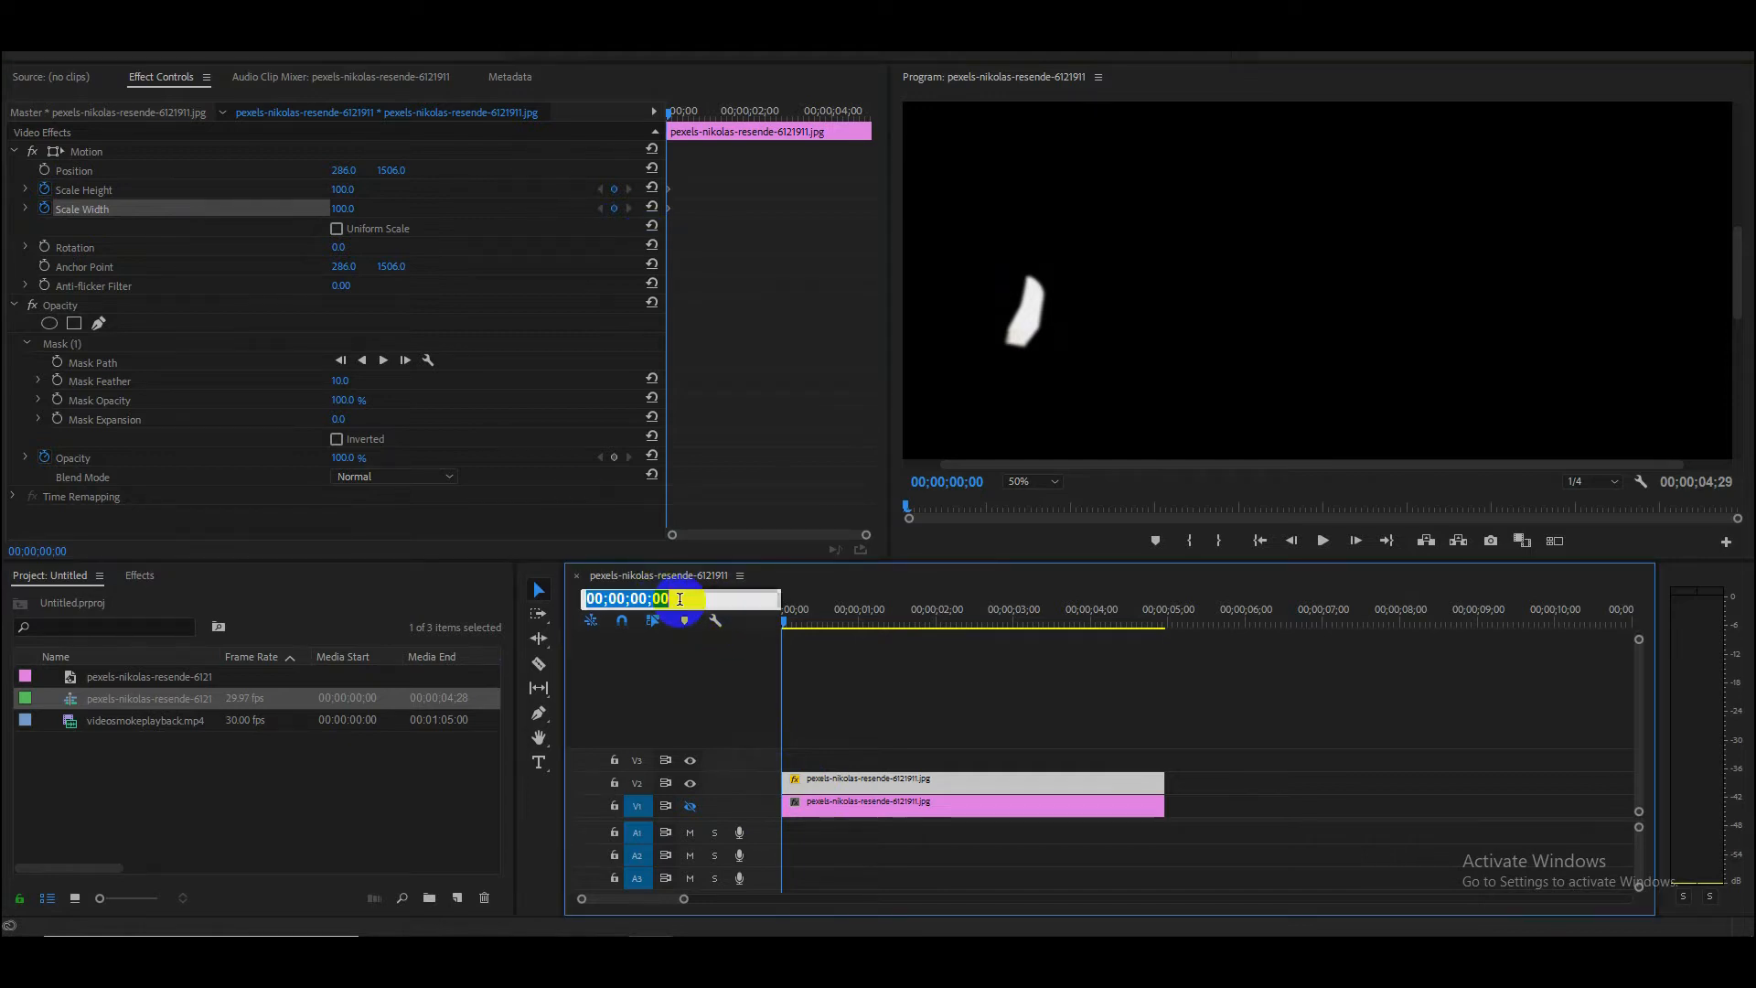
pyautogui.press('BackSpace')
pyautogui.write('4')
pyautogui.press('Return')
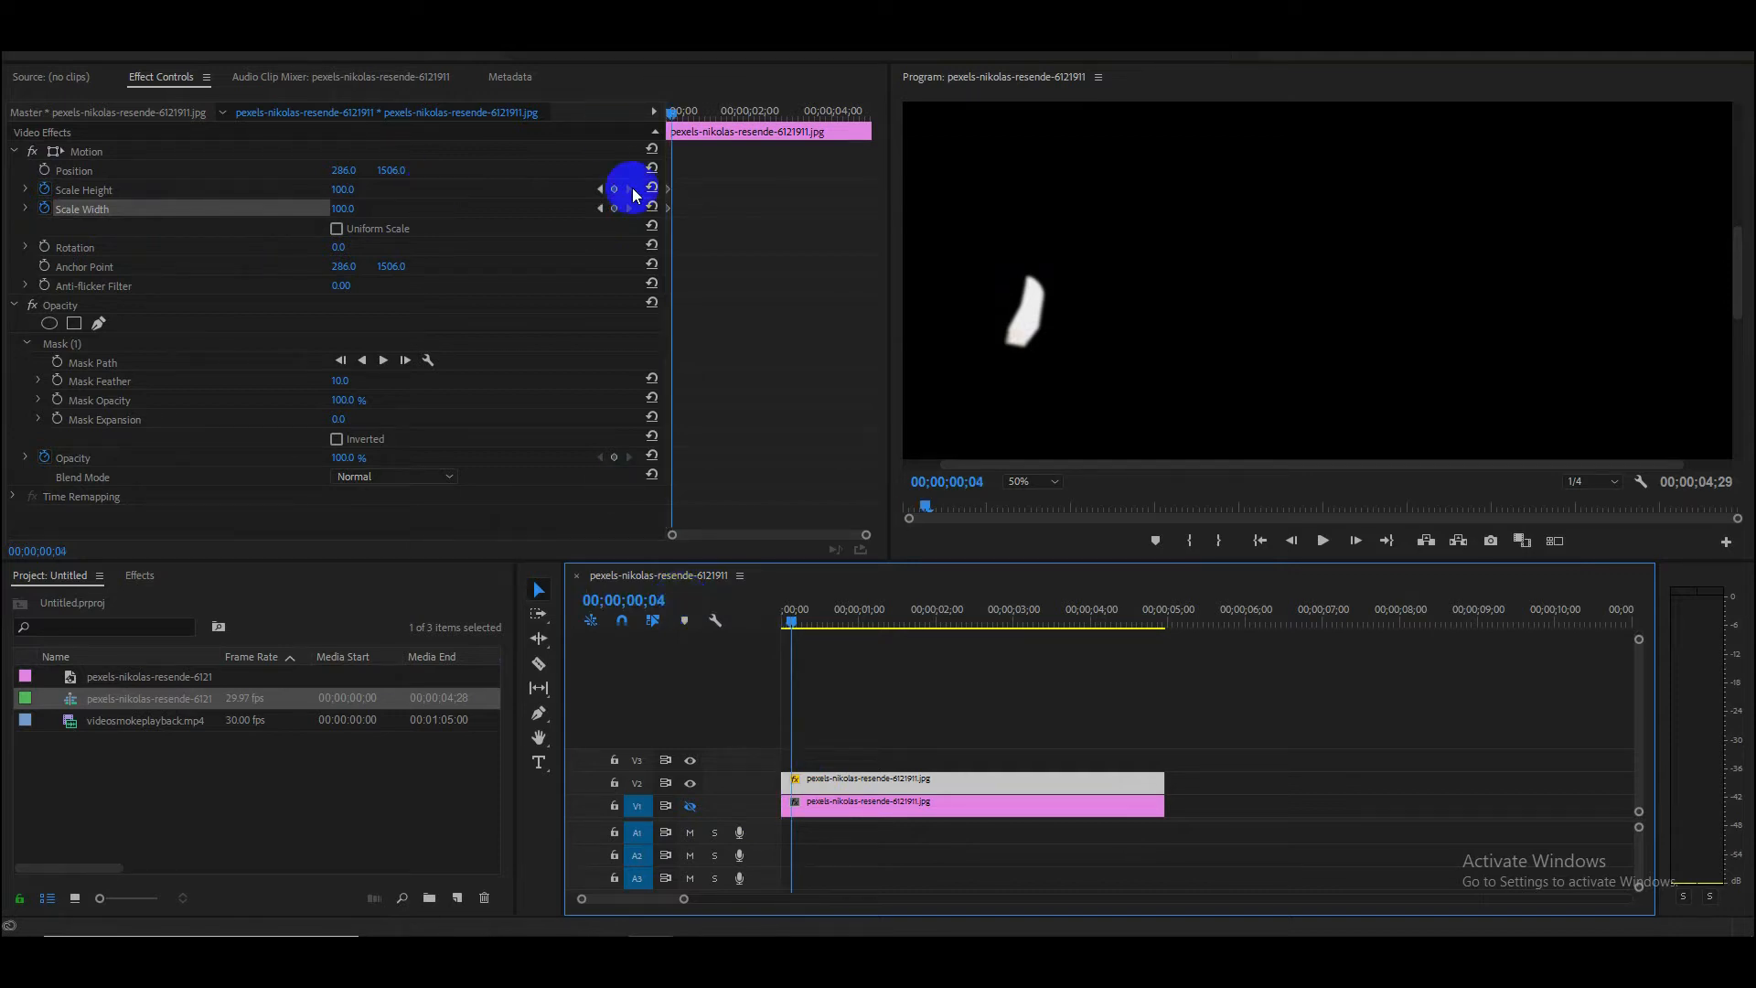
pyautogui.click(345, 190)
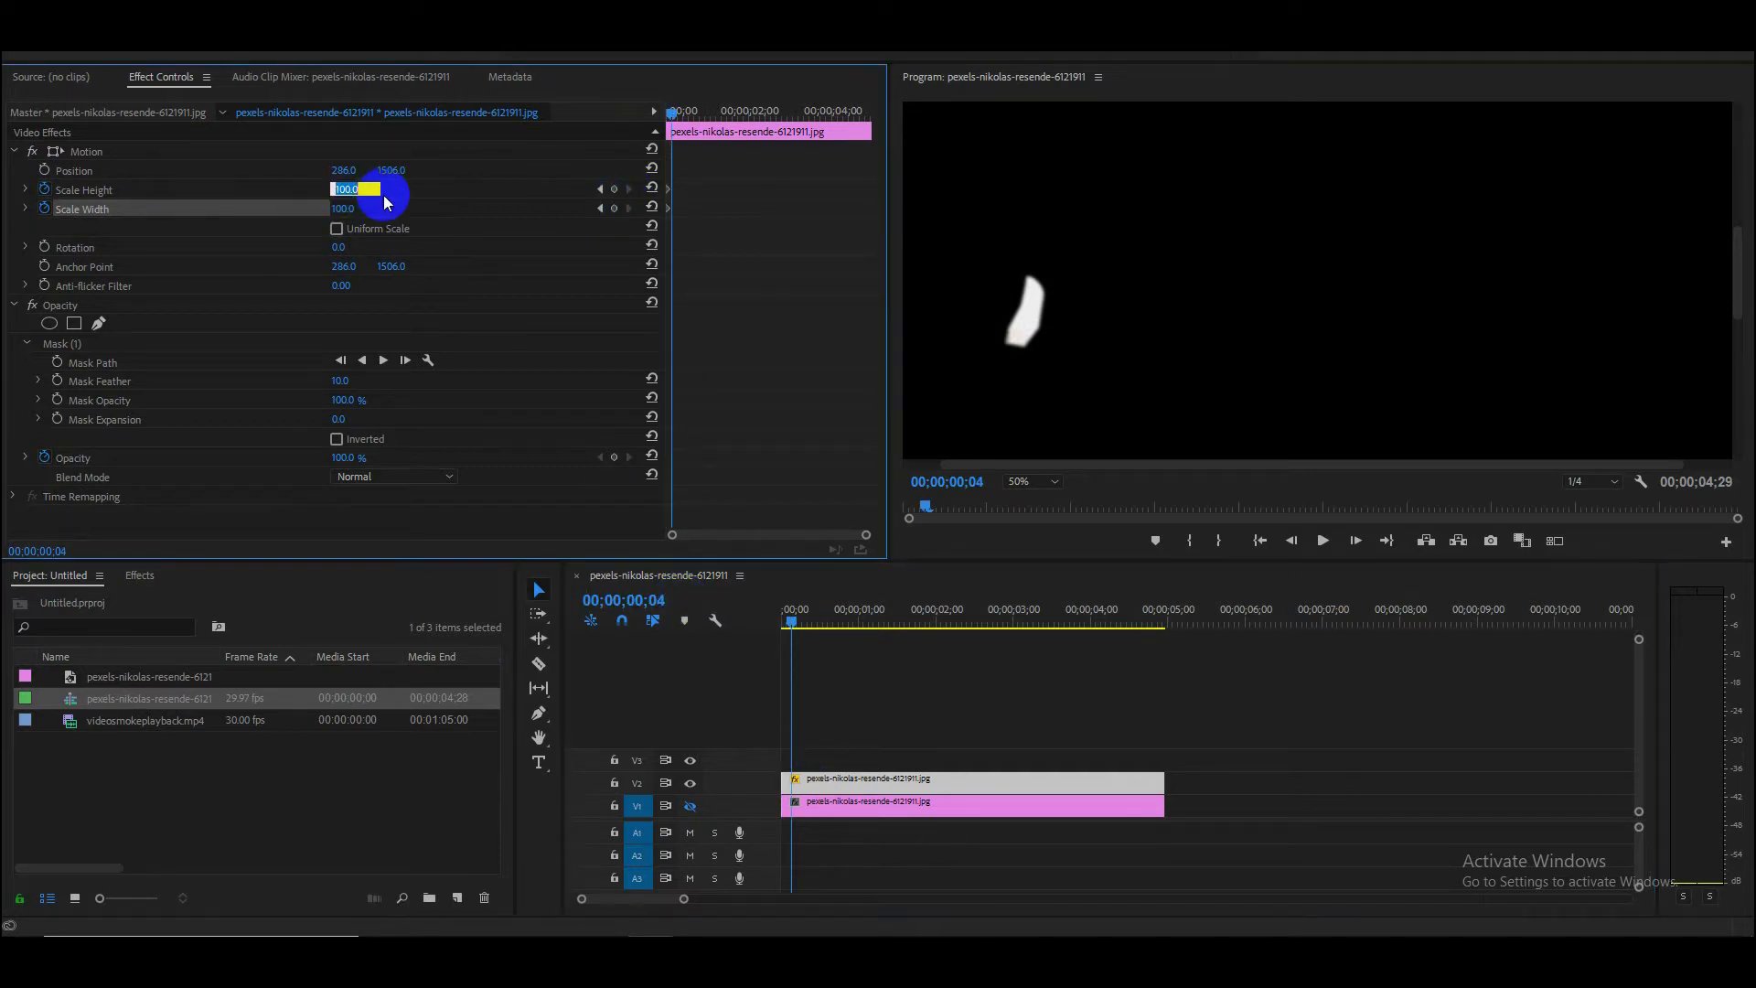
pyautogui.write('105')
pyautogui.press('Return')
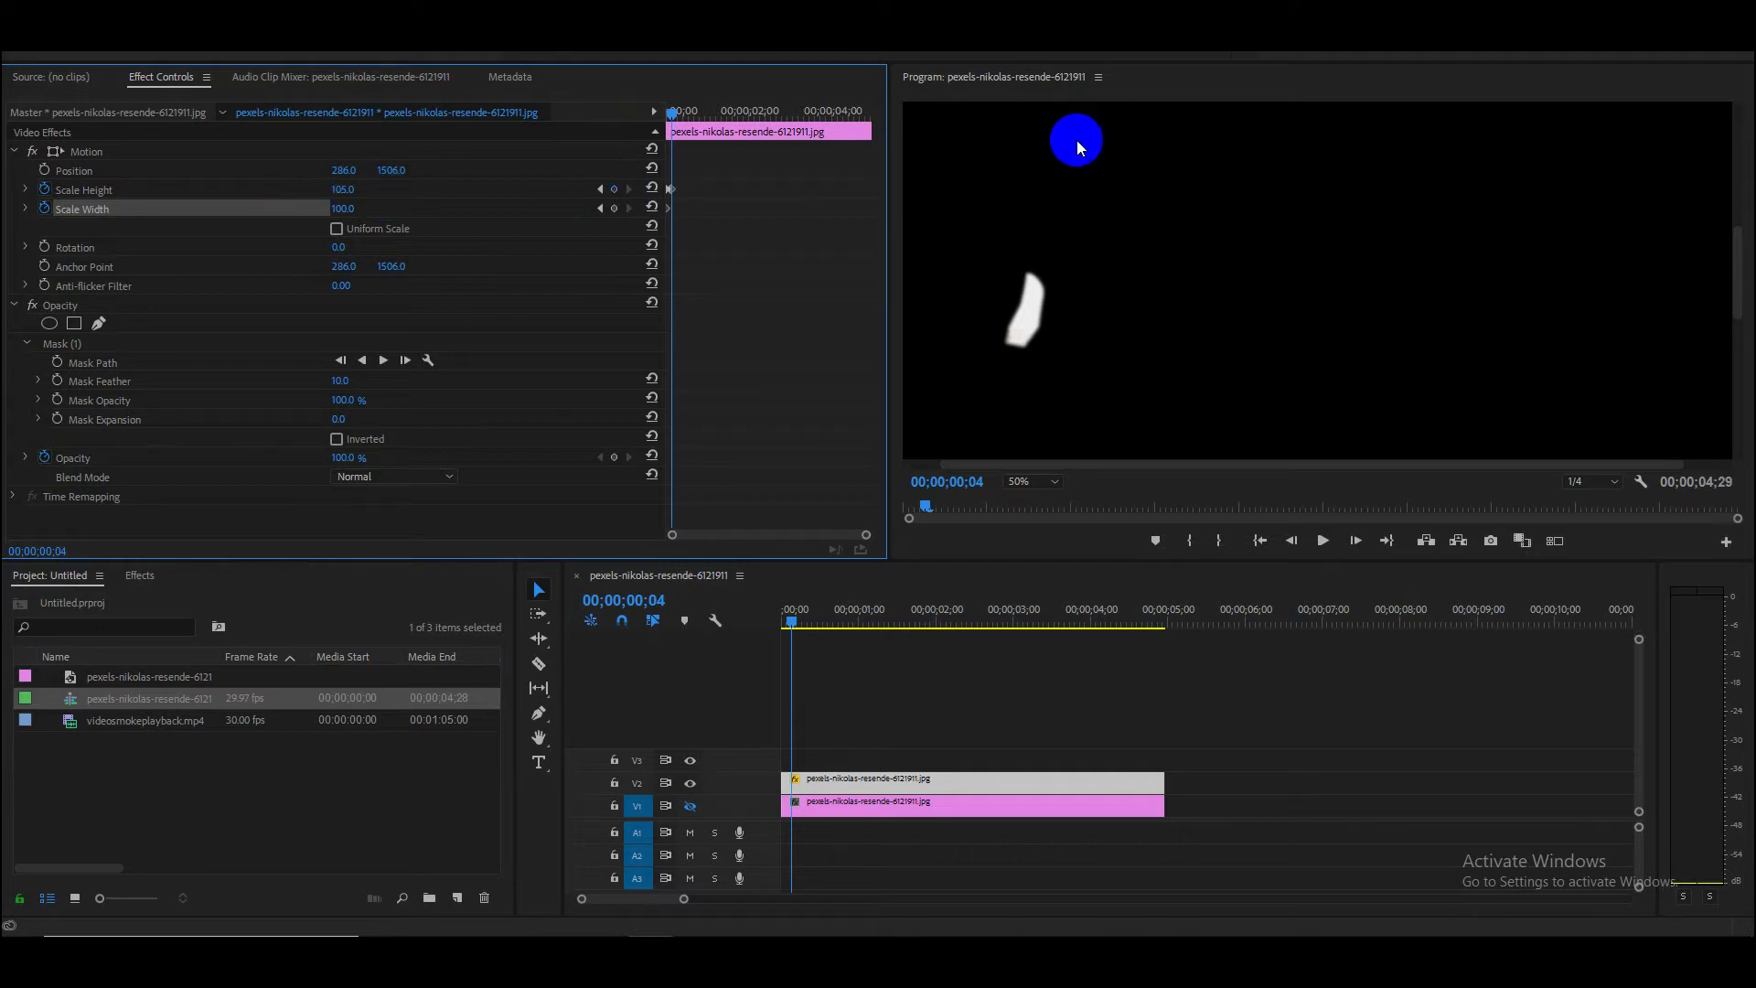
pyautogui.click(346, 208)
pyautogui.write('10')
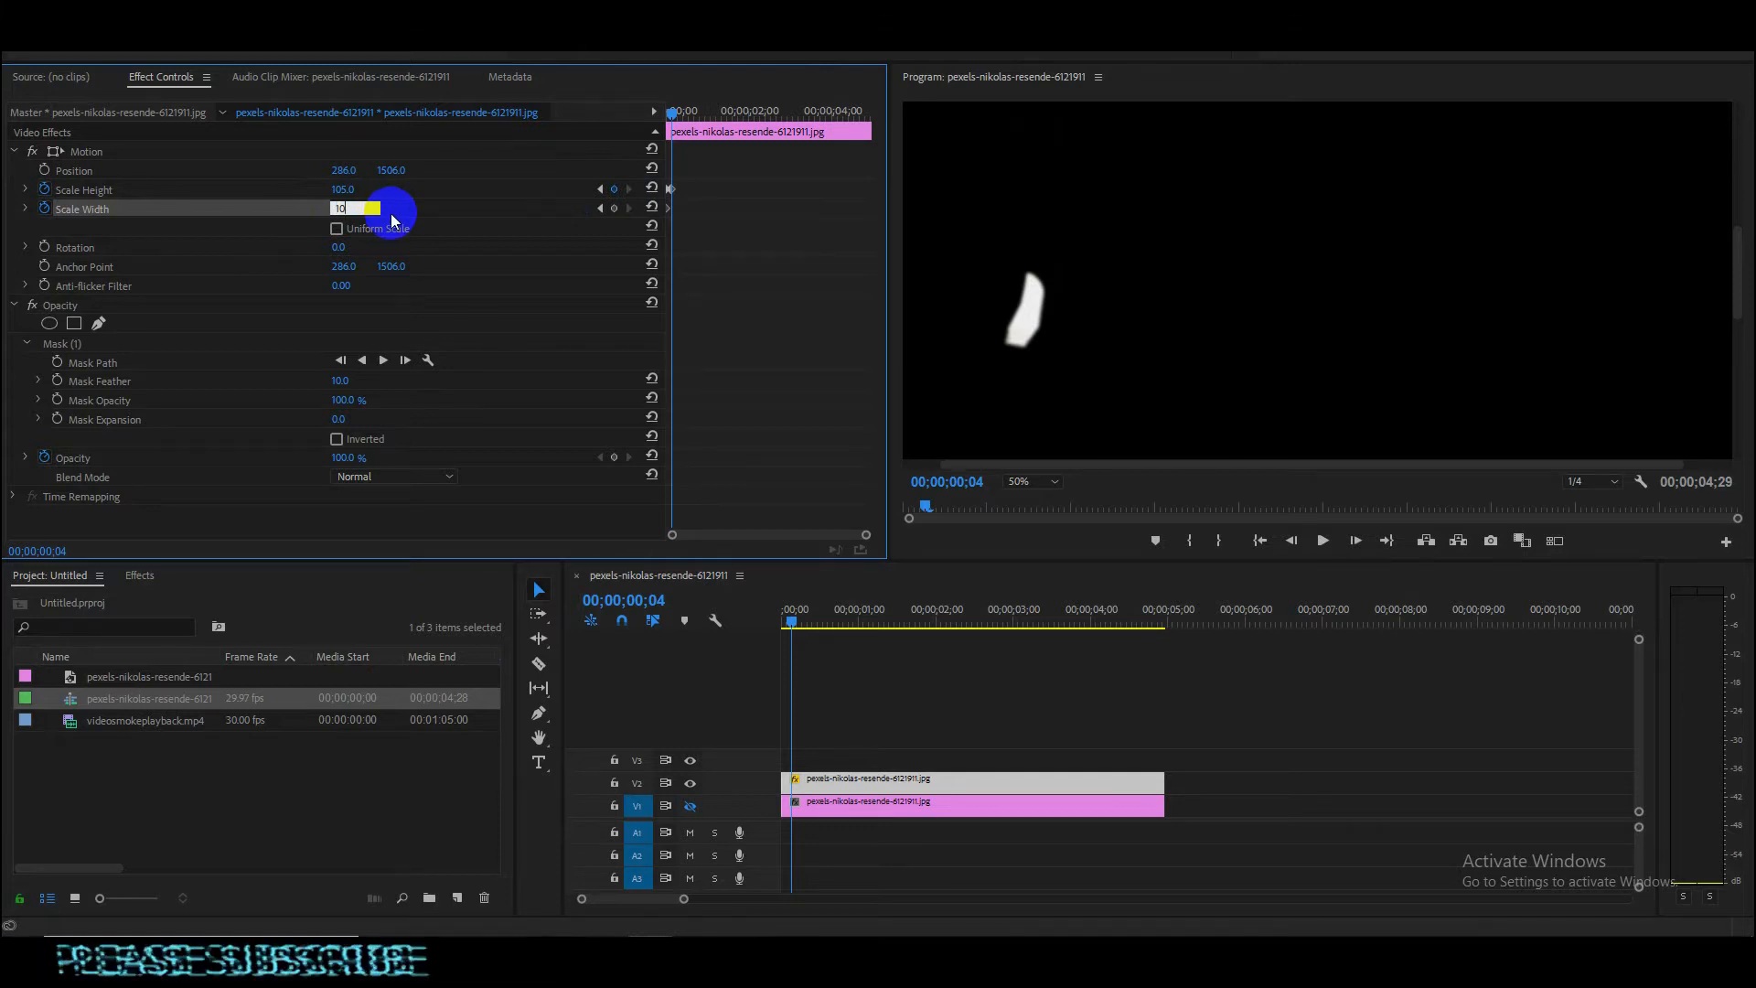
pyautogui.write('5')
pyautogui.press('Return')
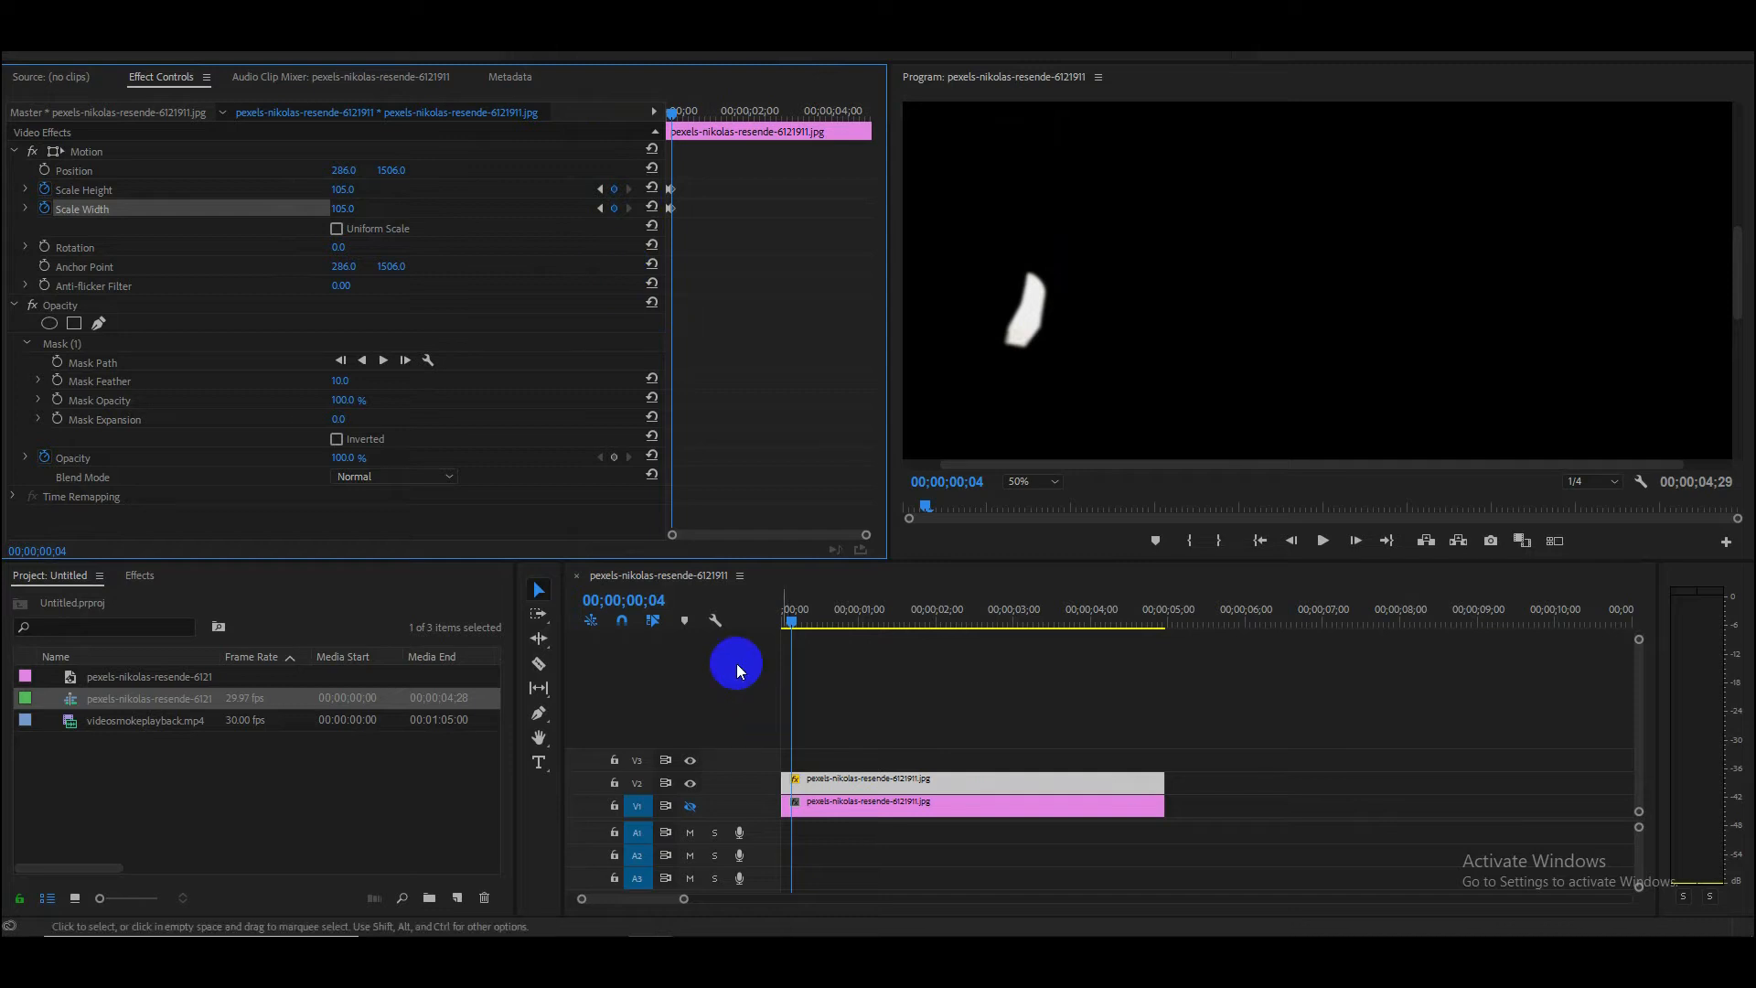
# Step: Keyframe the flame clip's Scale Height and Scale Width to 110 at 00;00;00;10
pyautogui.doubleClick(673, 599)
pyautogui.write('0;')
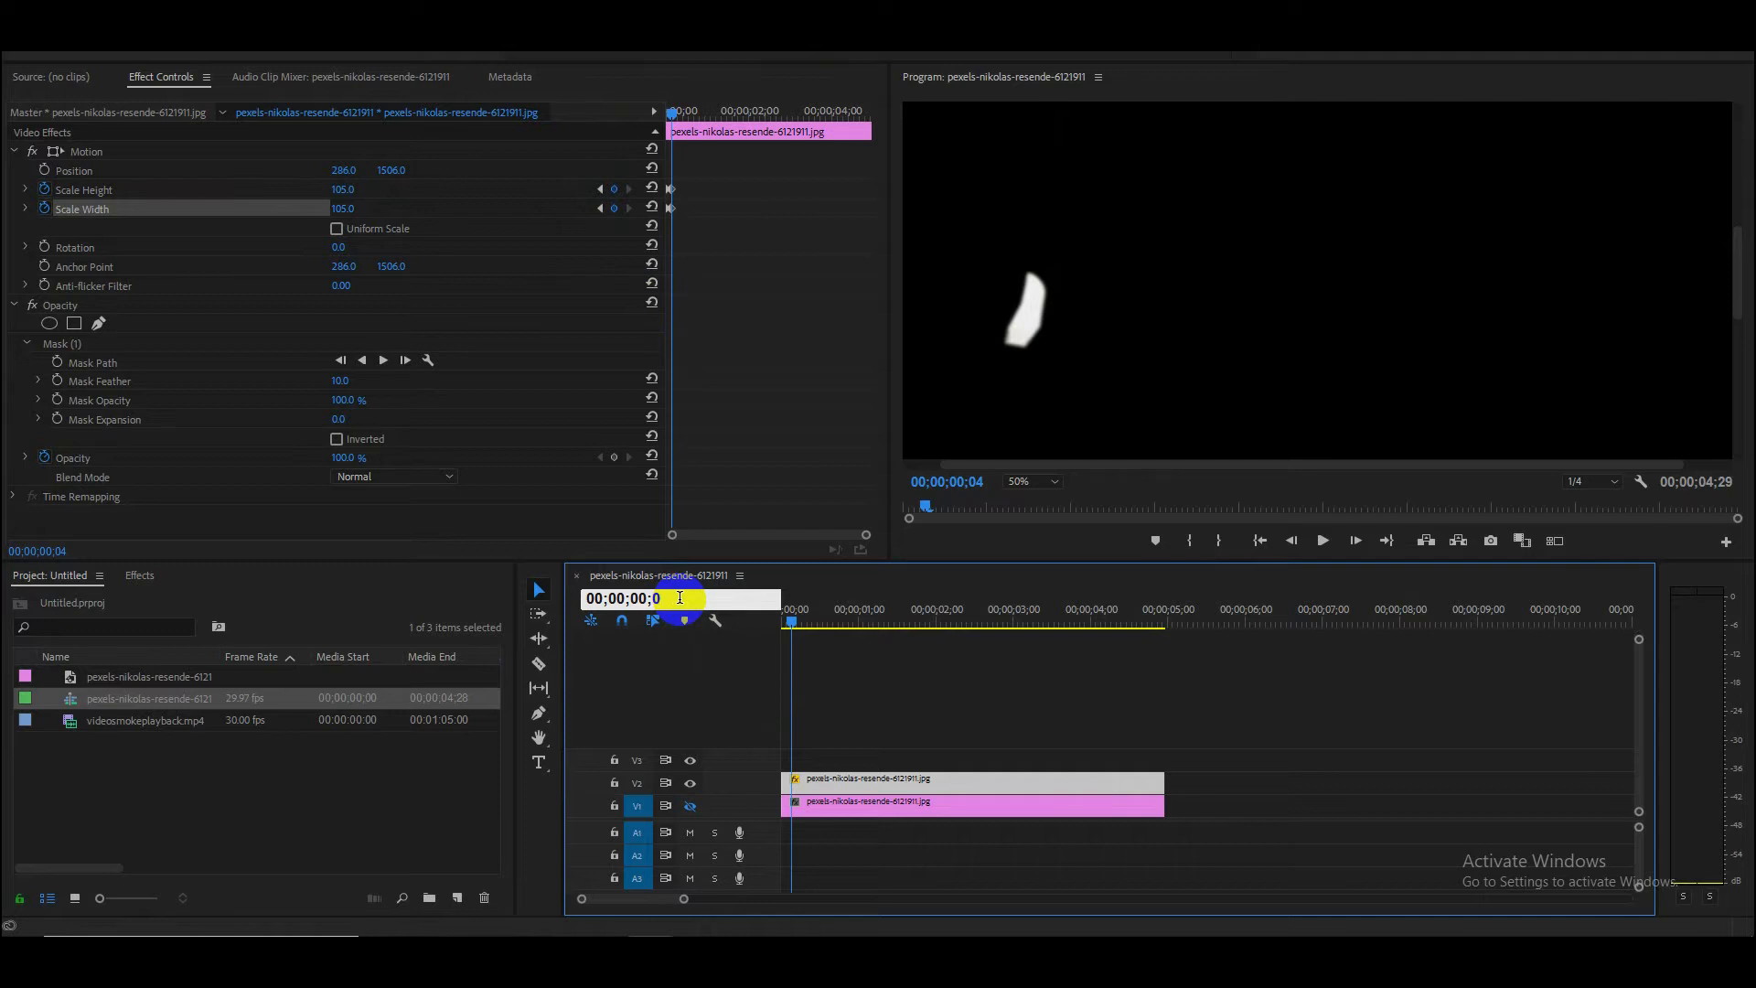
pyautogui.write('10')
pyautogui.press('Return')
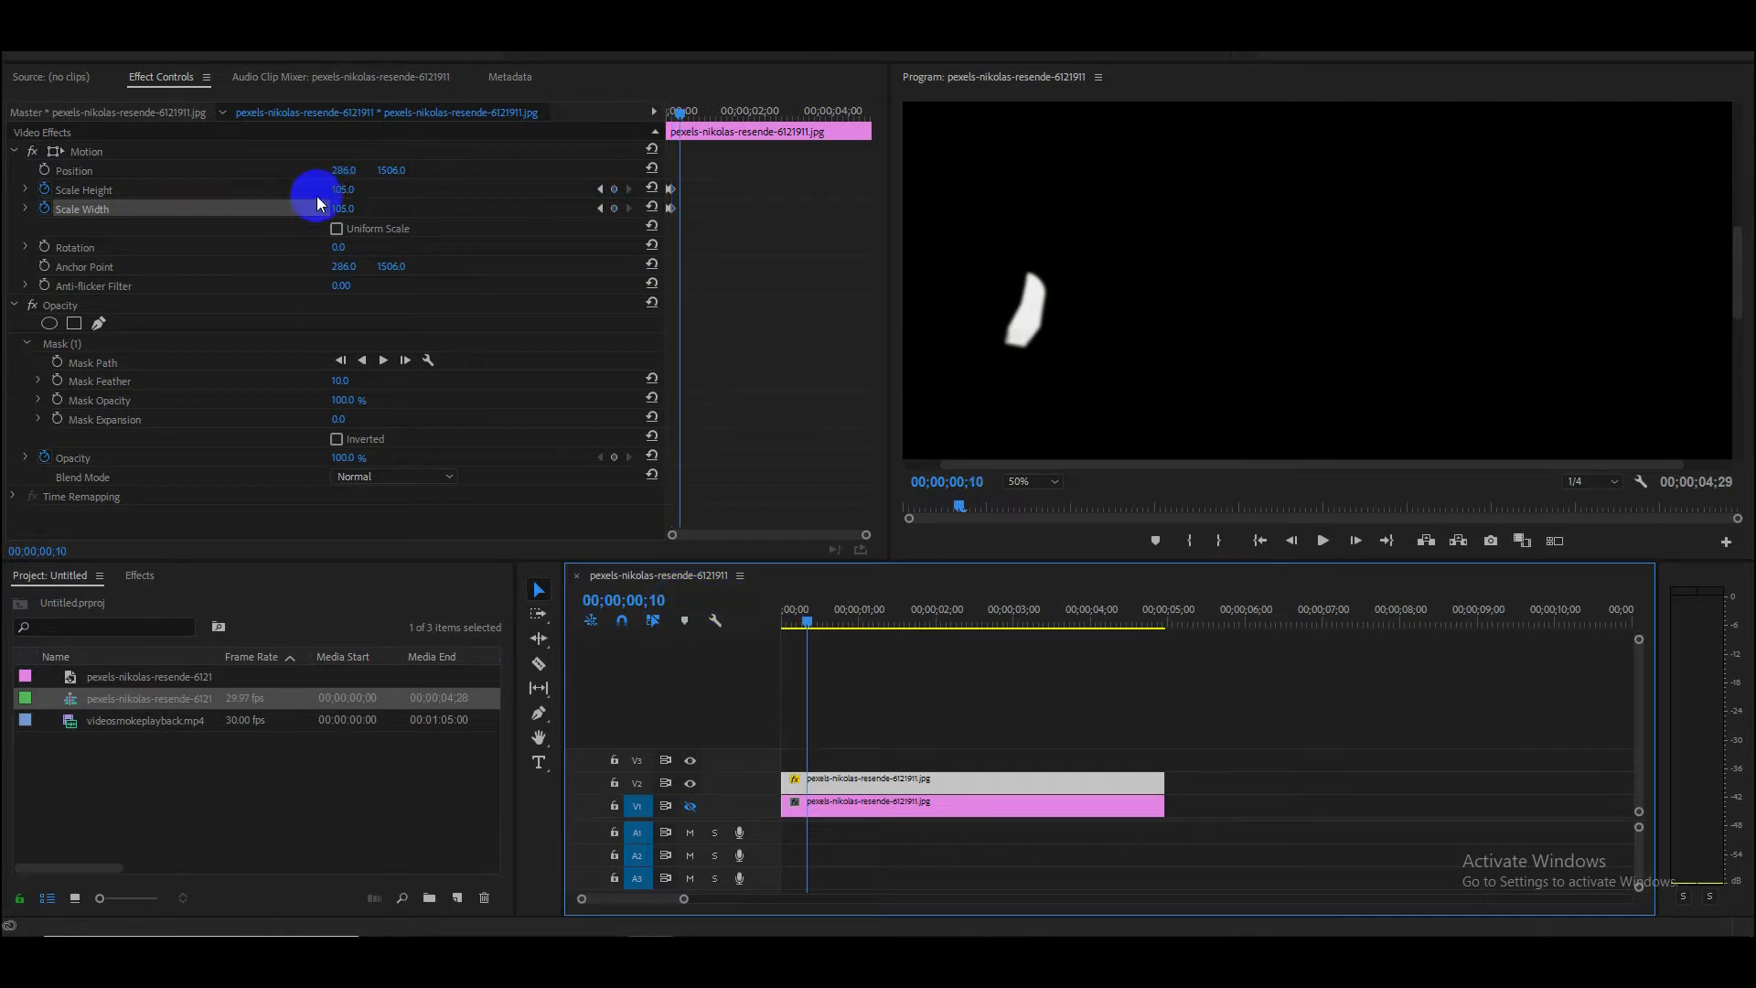
pyautogui.click(351, 189)
pyautogui.write('110')
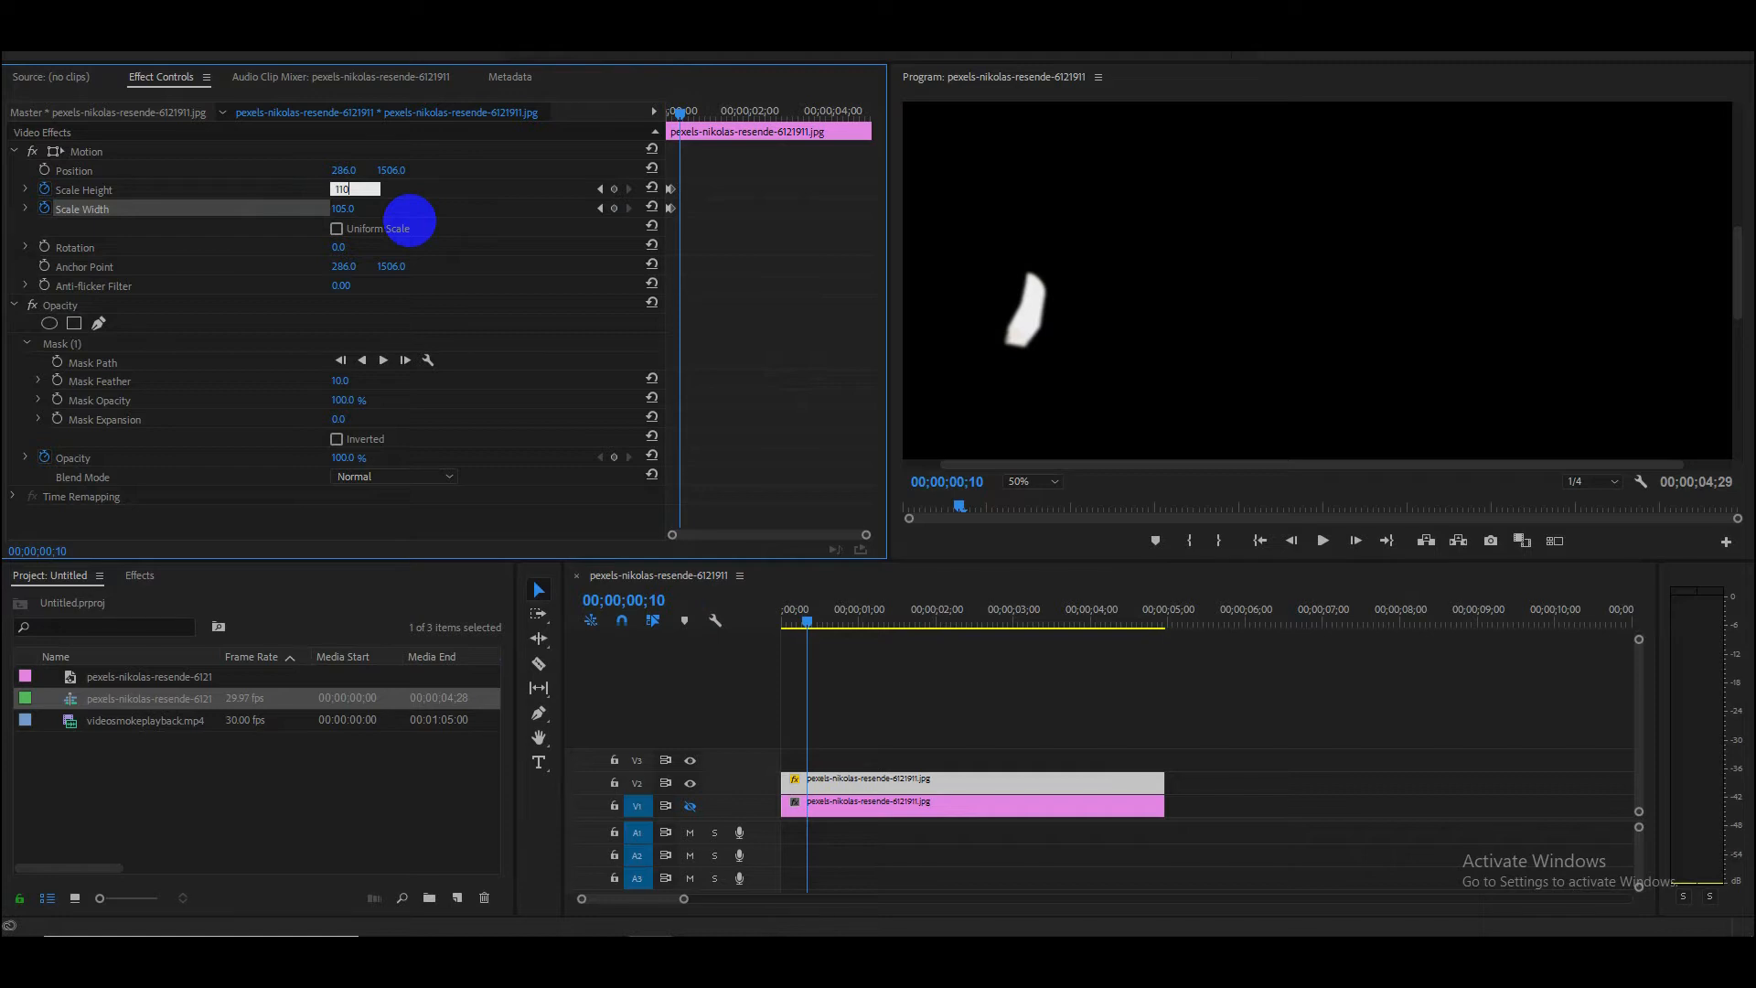
pyautogui.press('Return')
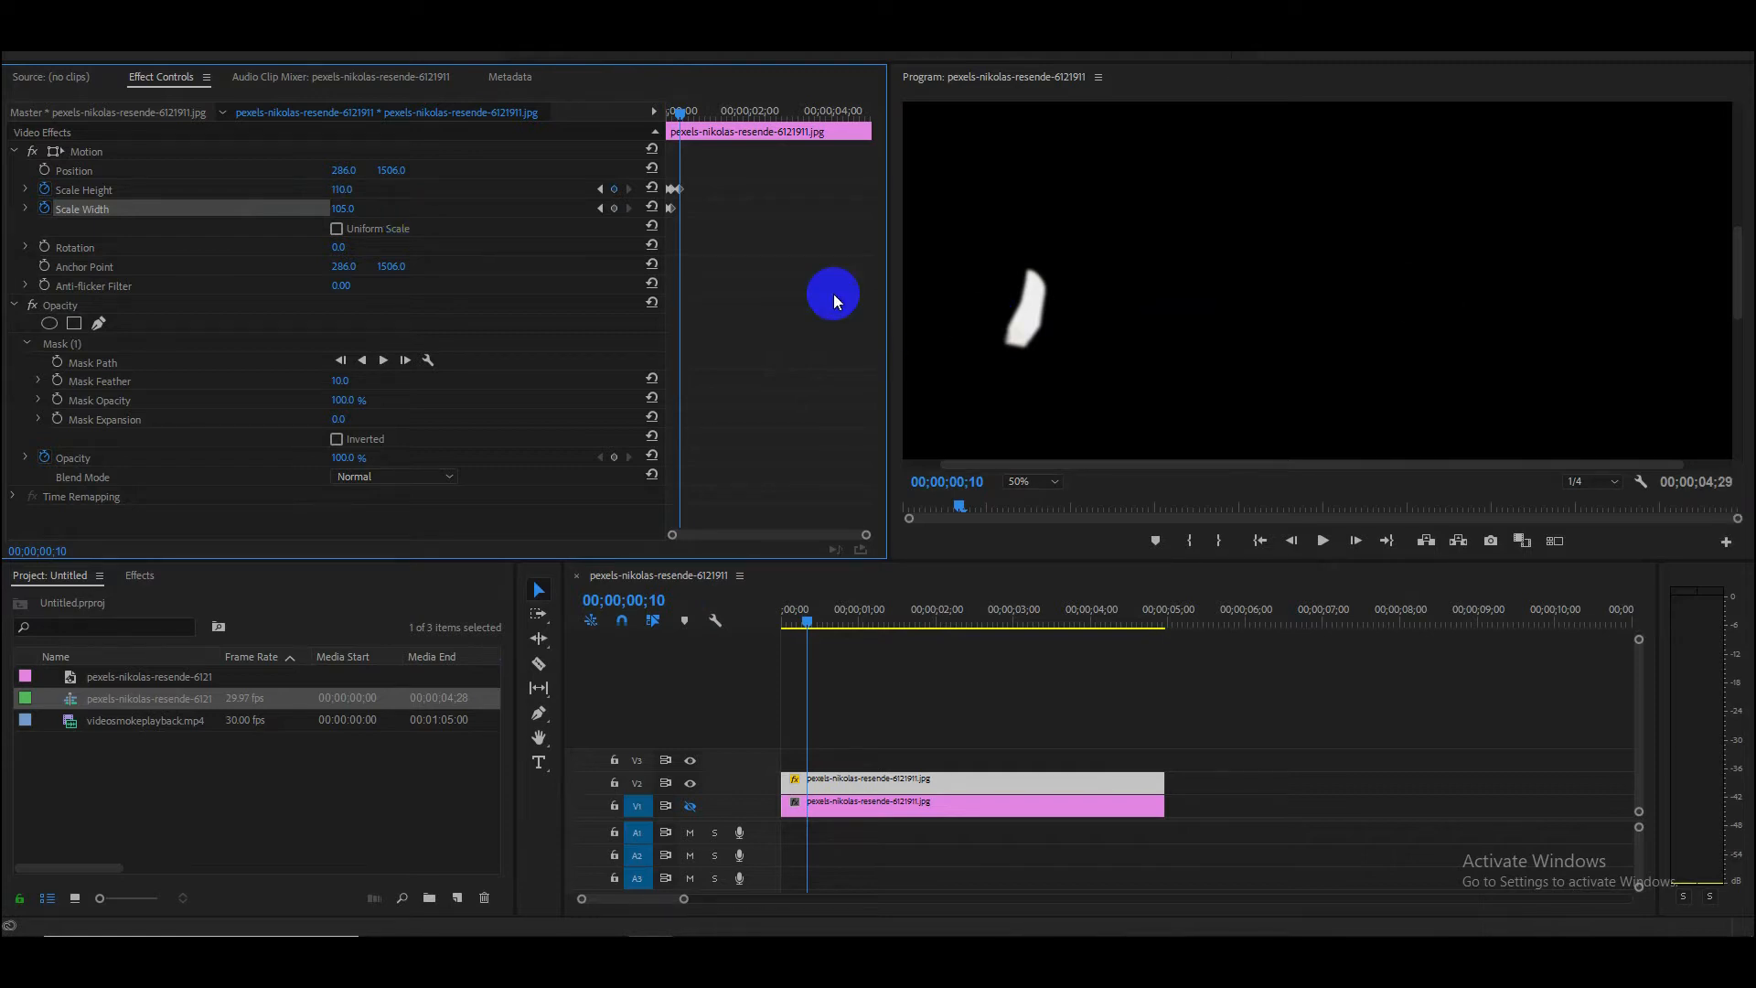
pyautogui.click(348, 216)
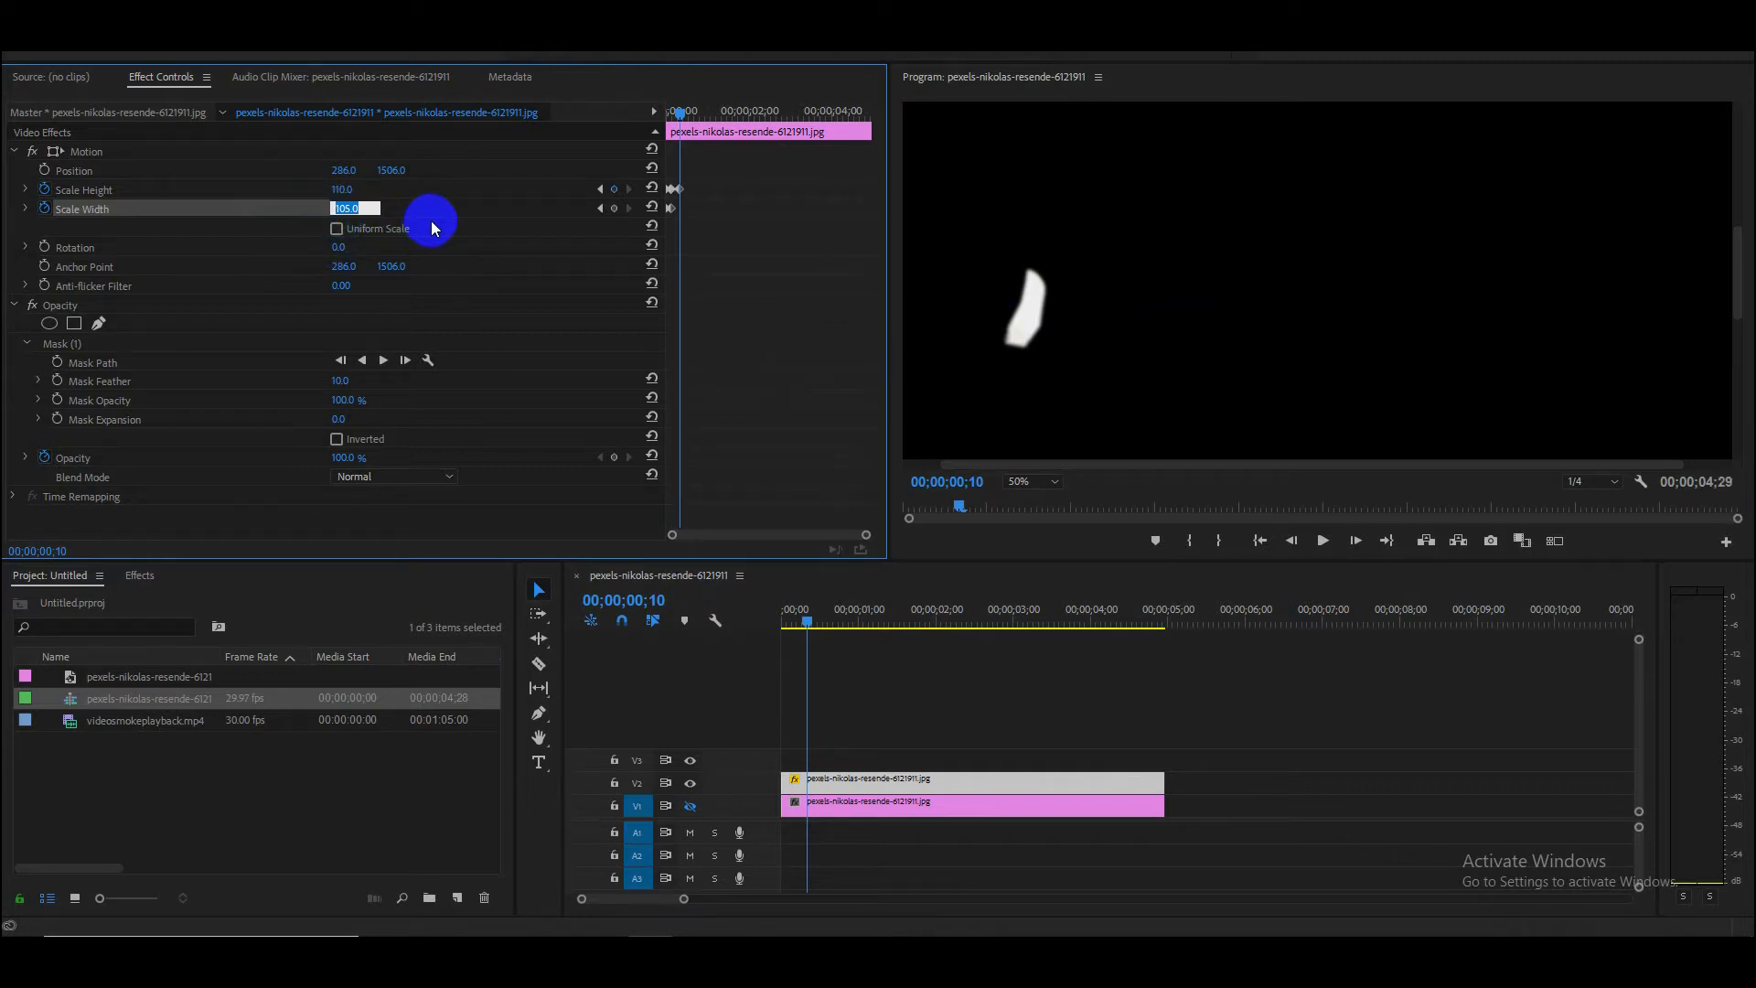
pyautogui.write('1')
pyautogui.write('2')
pyautogui.press('BackSpace')
pyautogui.press('BackSpace')
pyautogui.write('110')
pyautogui.press('Return')
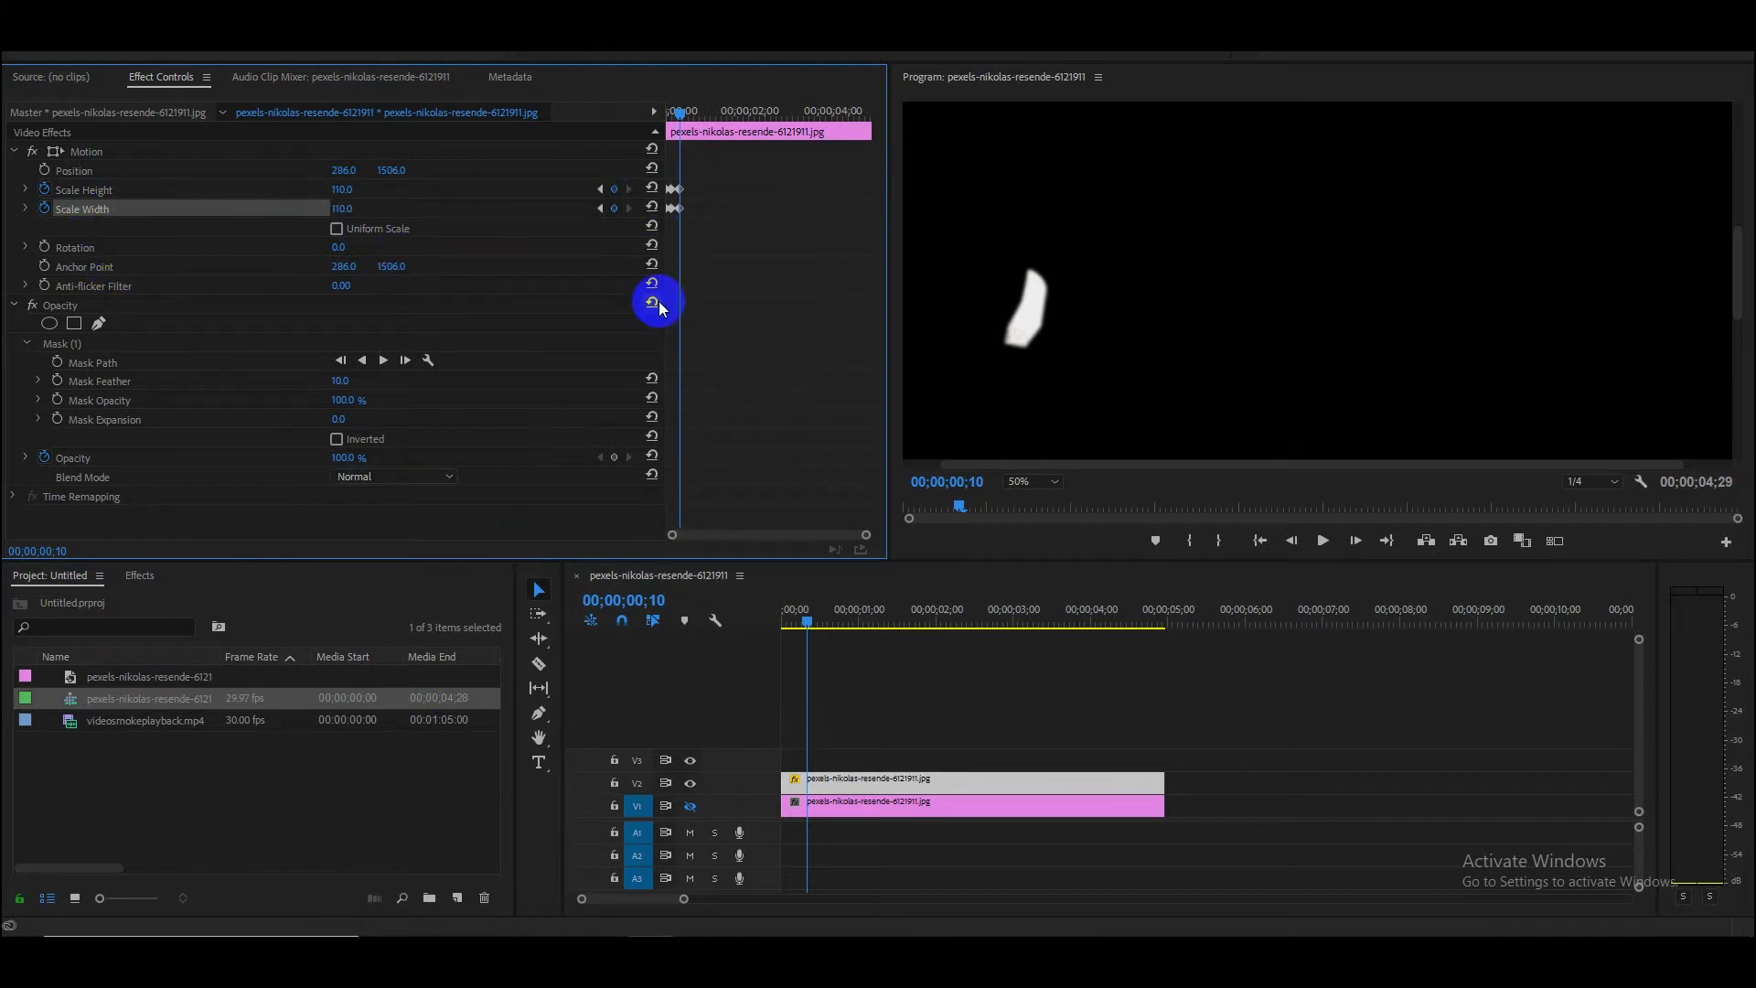
# Step: Keyframe the flame clip's Scale Height to 115 at 00;00;00;14 and add a Scale Width keyframe there at its current value
pyautogui.click(665, 599)
pyautogui.doubleClick(666, 599)
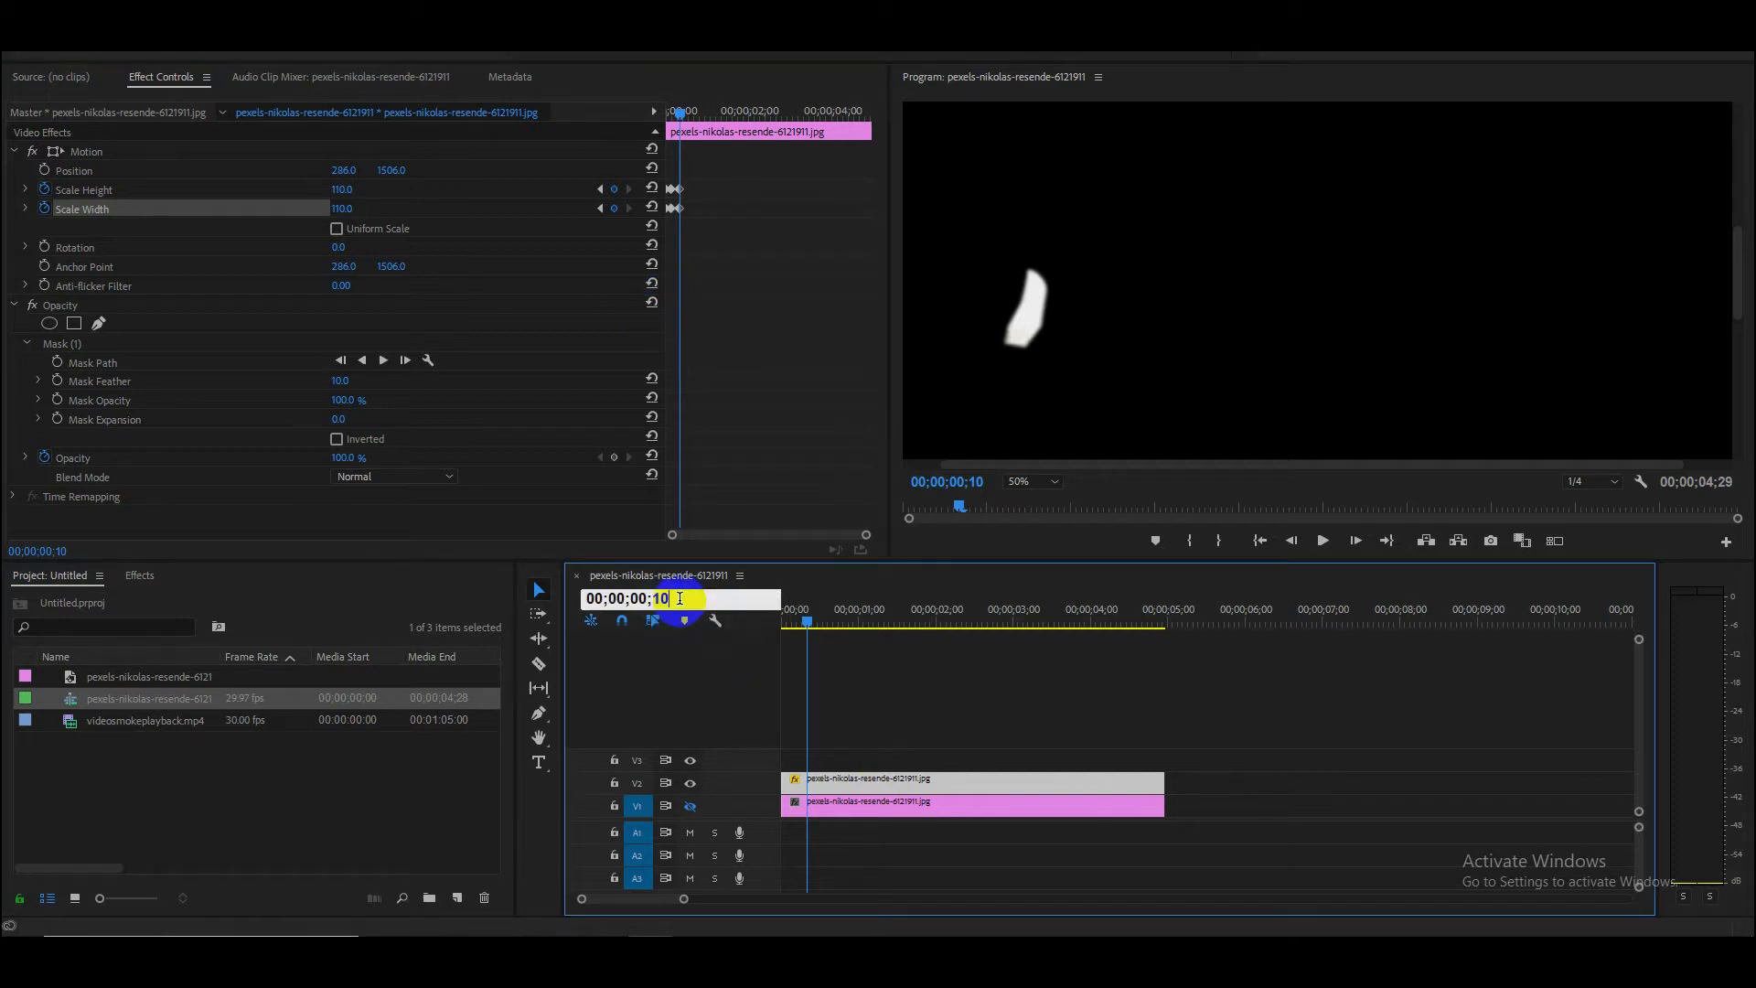
pyautogui.write('14')
pyautogui.press('Return')
pyautogui.click(371, 185)
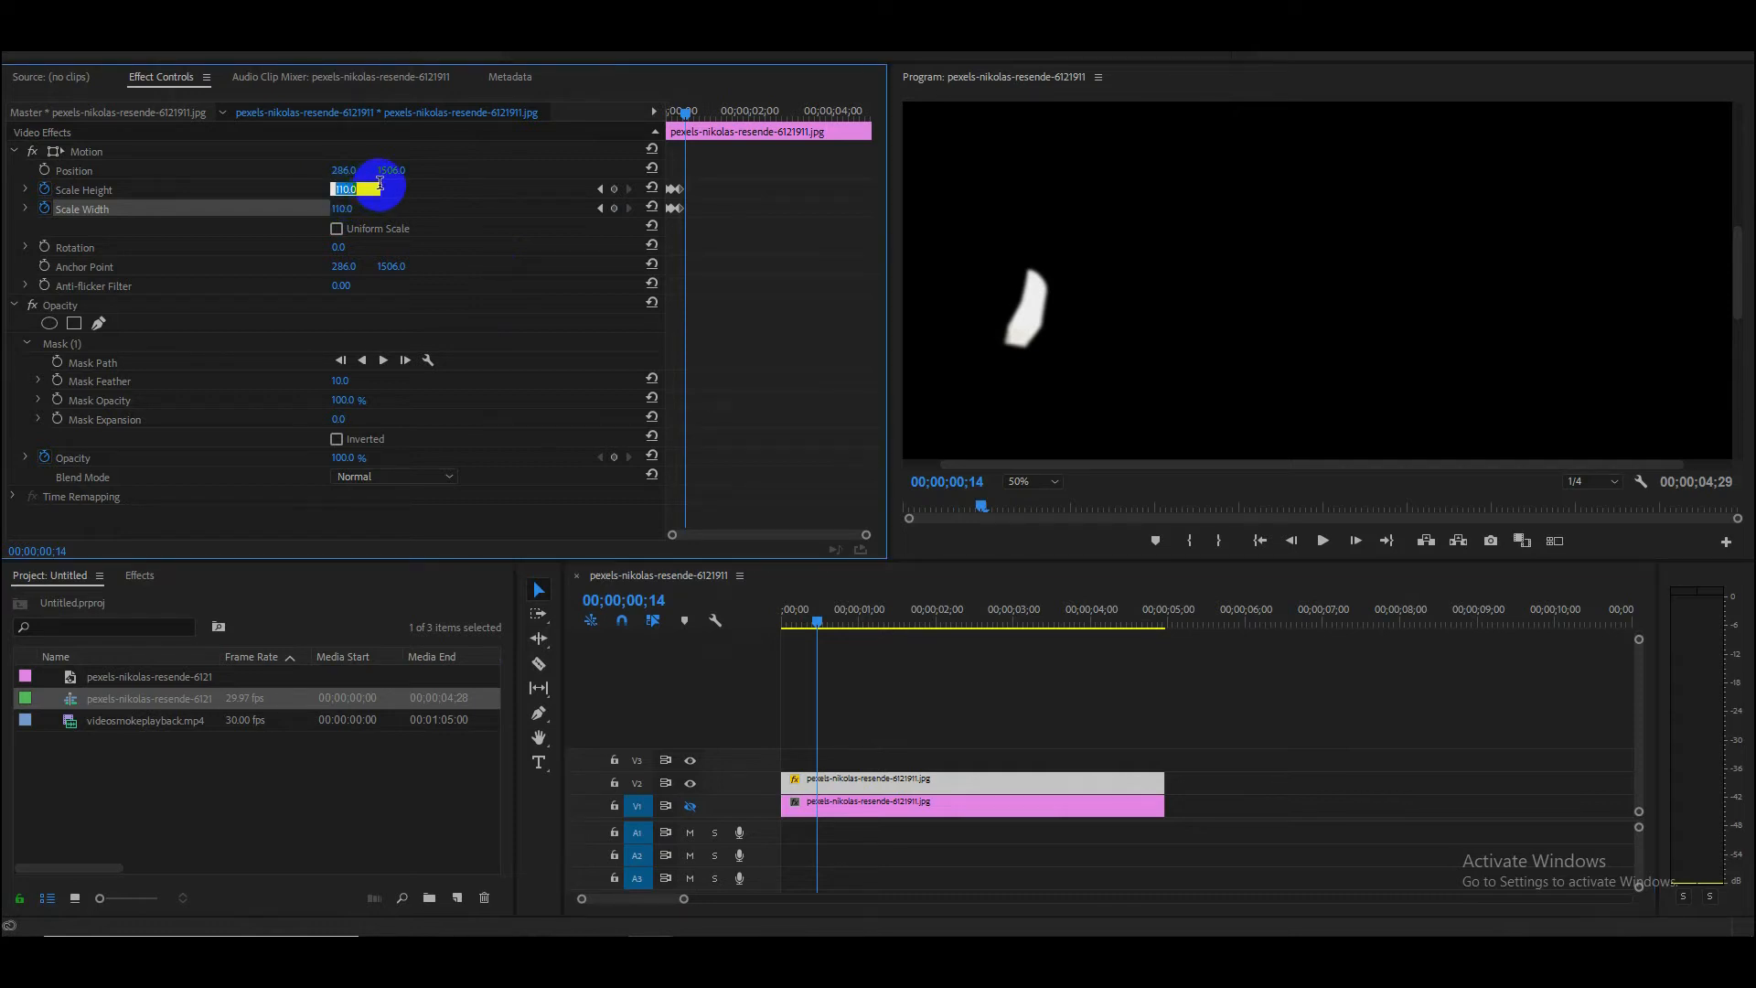
pyautogui.write('115')
pyautogui.press('Return')
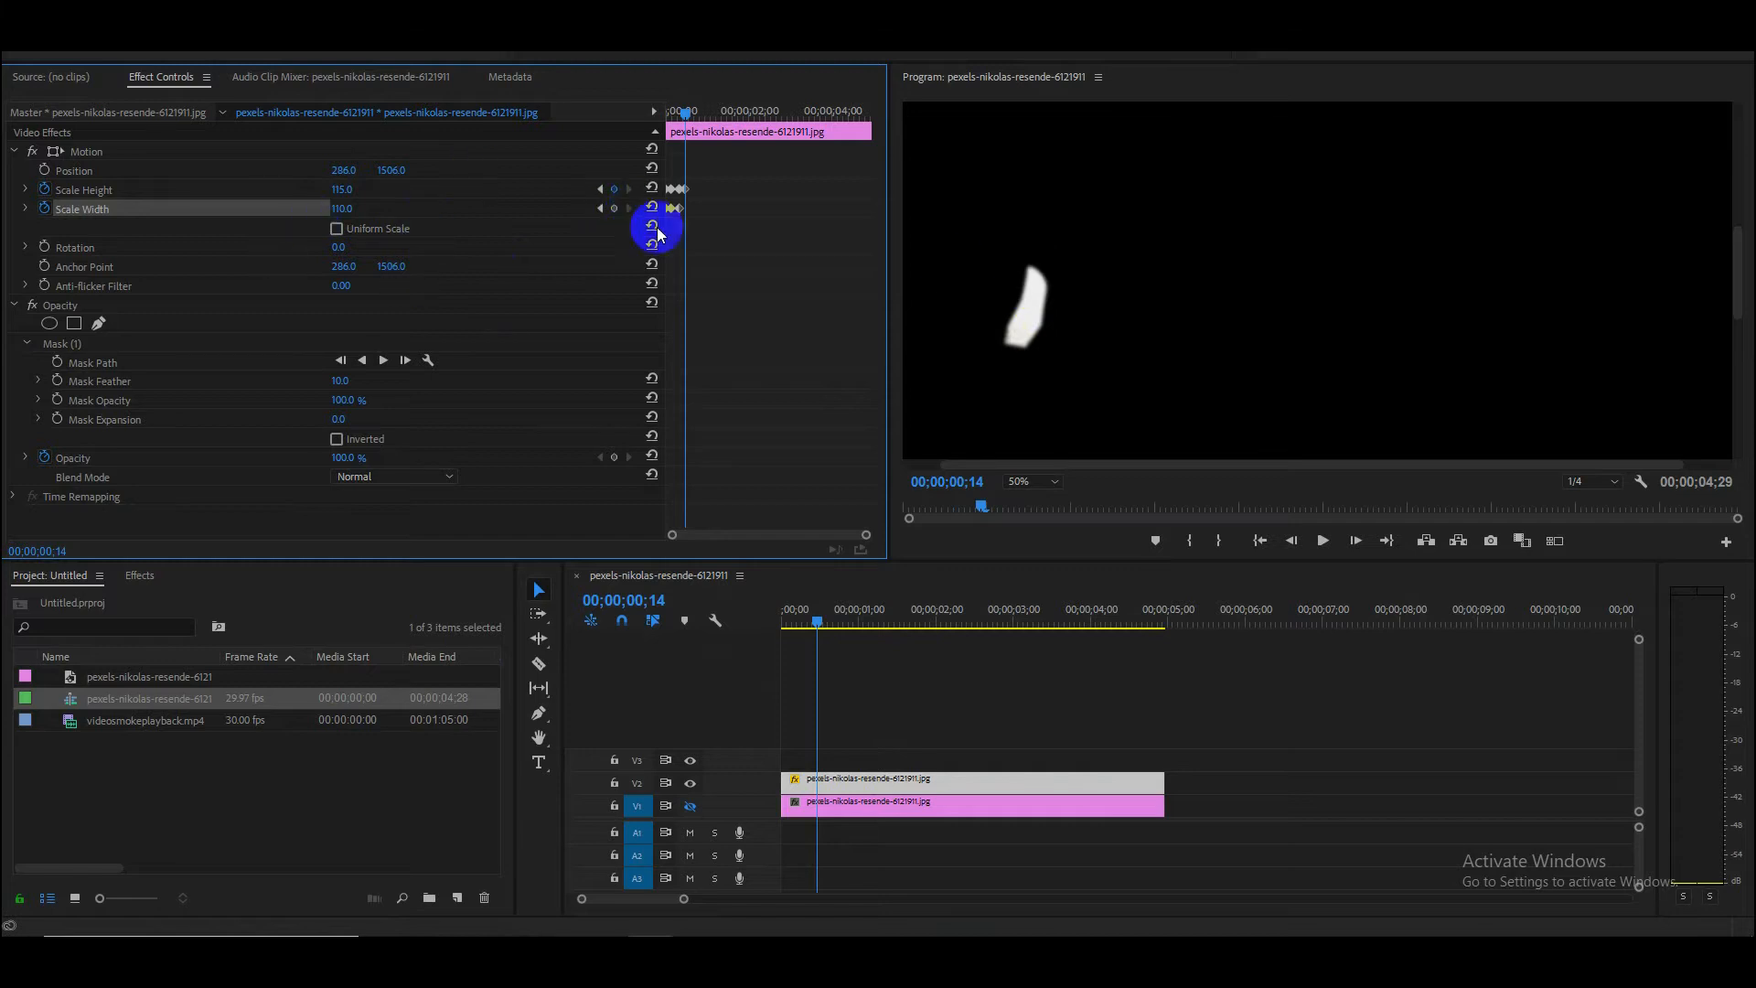
pyautogui.click(612, 210)
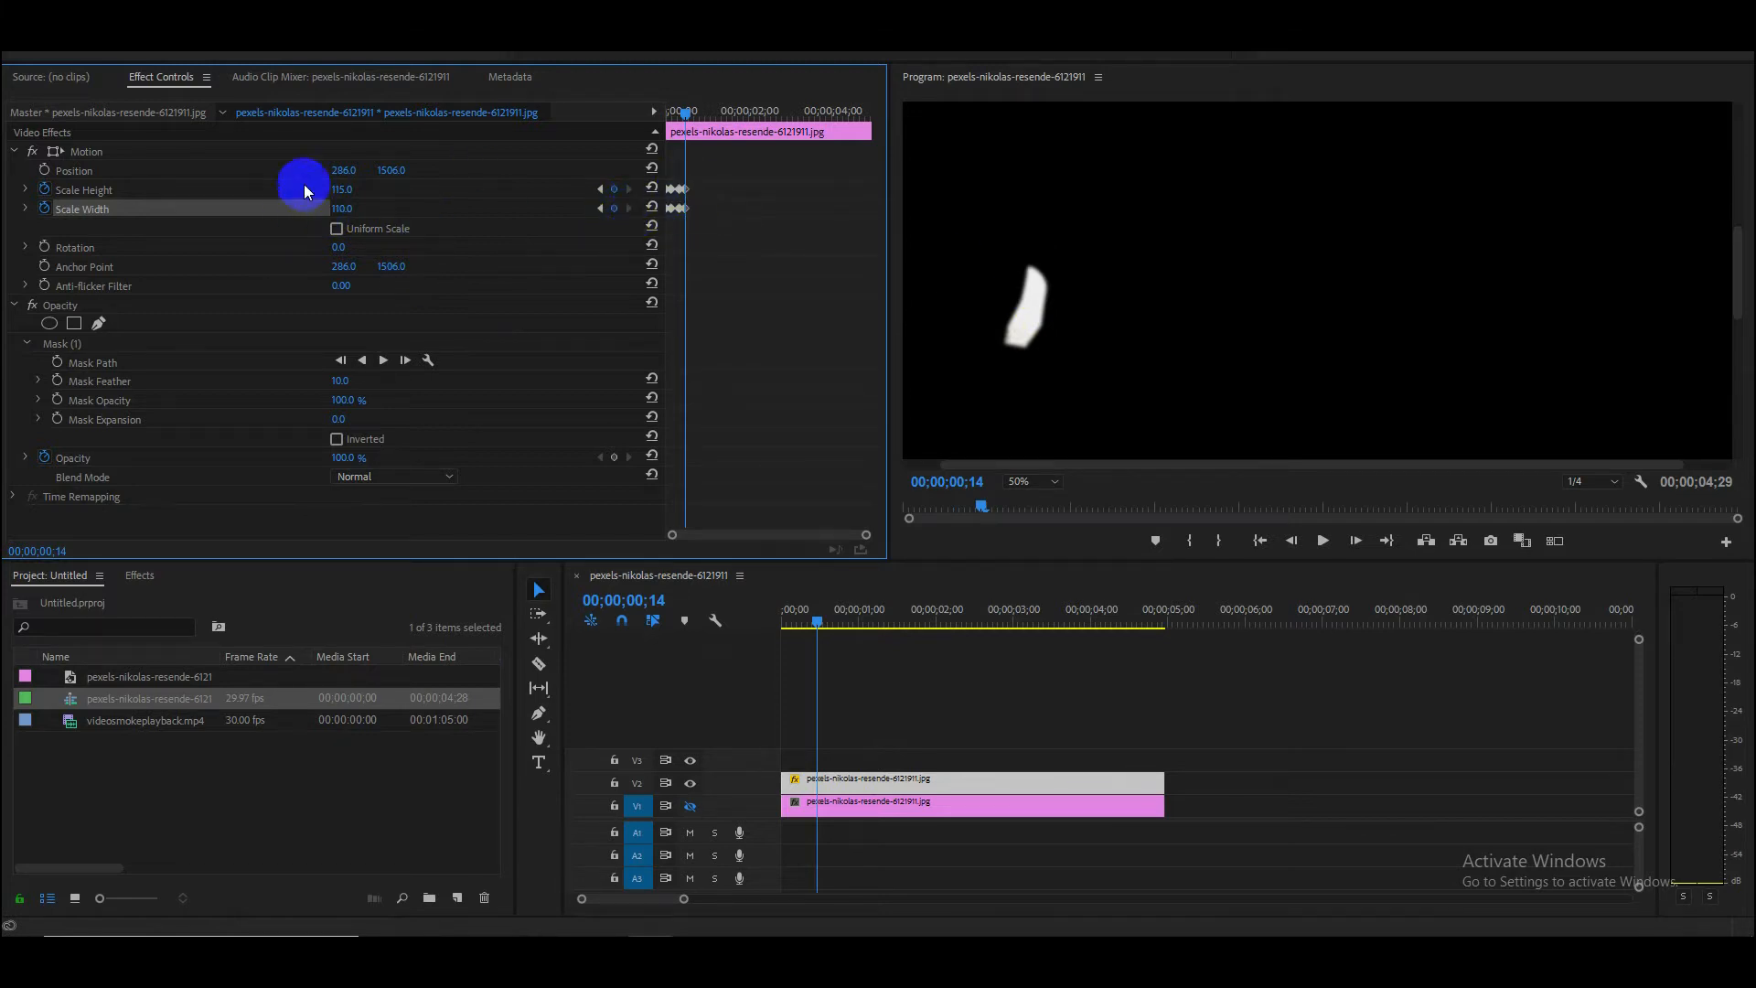
# Step: Keyframe the flame clip's Scale Height to 120 at 00;00;00;20
pyautogui.click(670, 601)
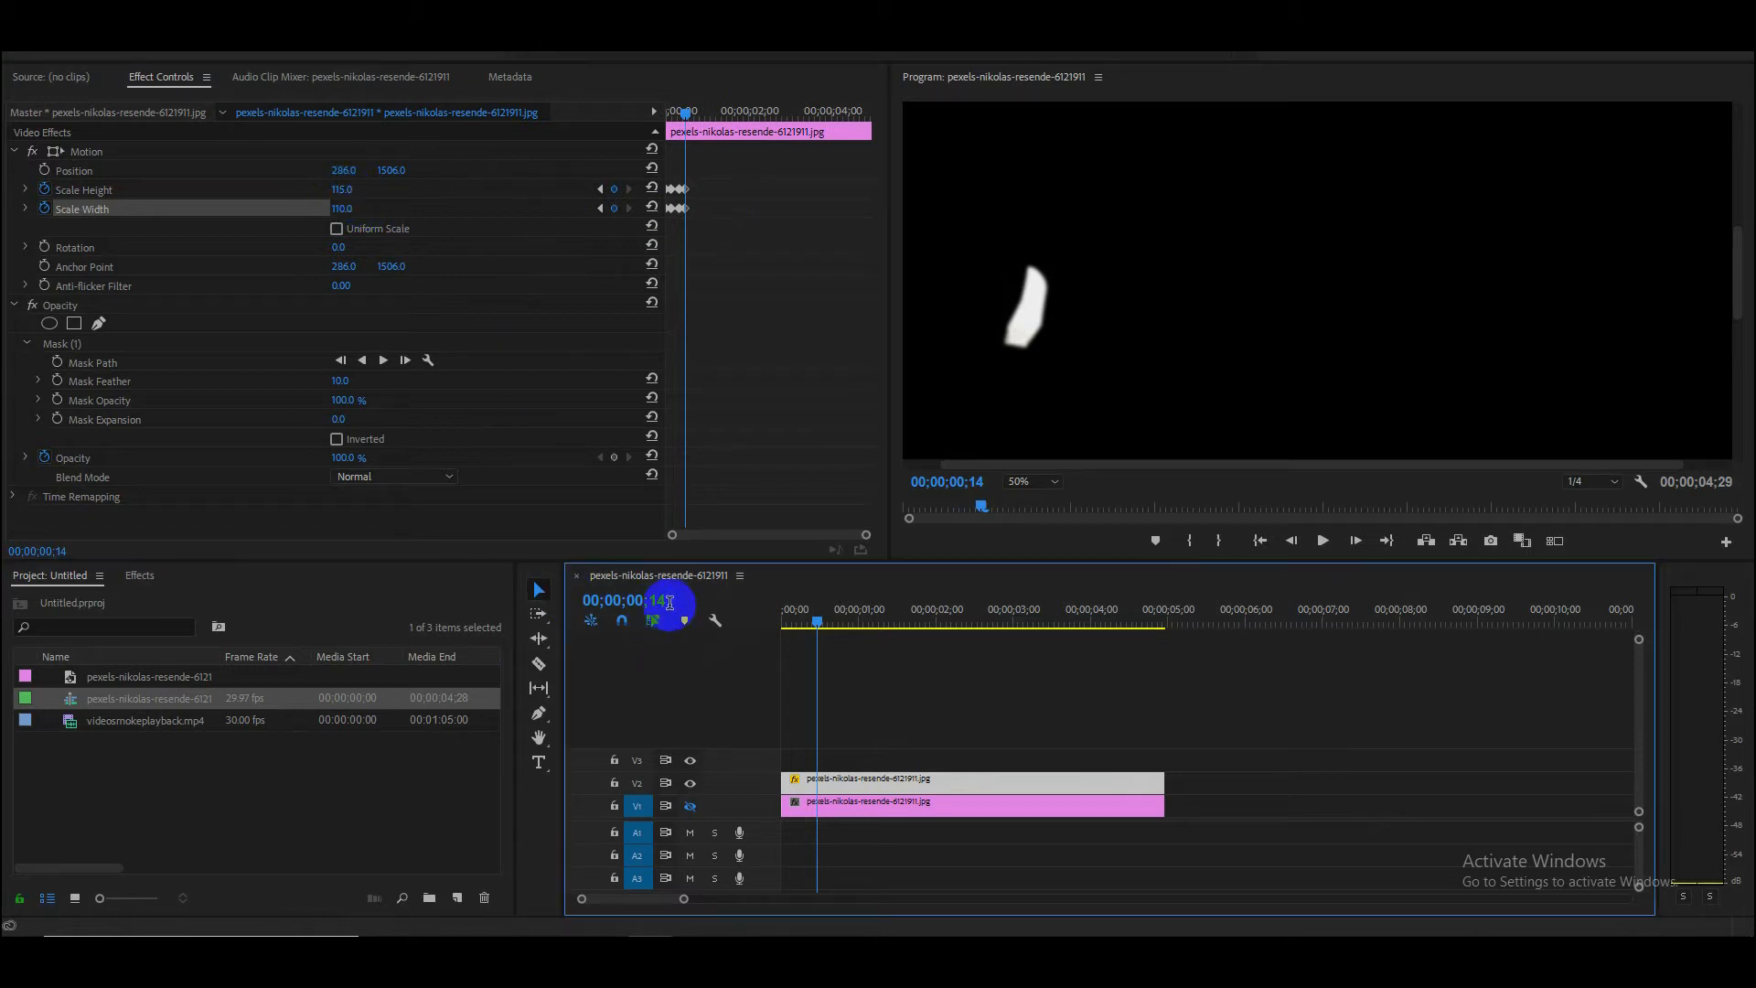
pyautogui.press('BackSpace')
pyautogui.press('BackSpace')
pyautogui.write('20')
pyautogui.press('Return')
pyautogui.click(334, 196)
pyautogui.write('120')
pyautogui.press('Return')
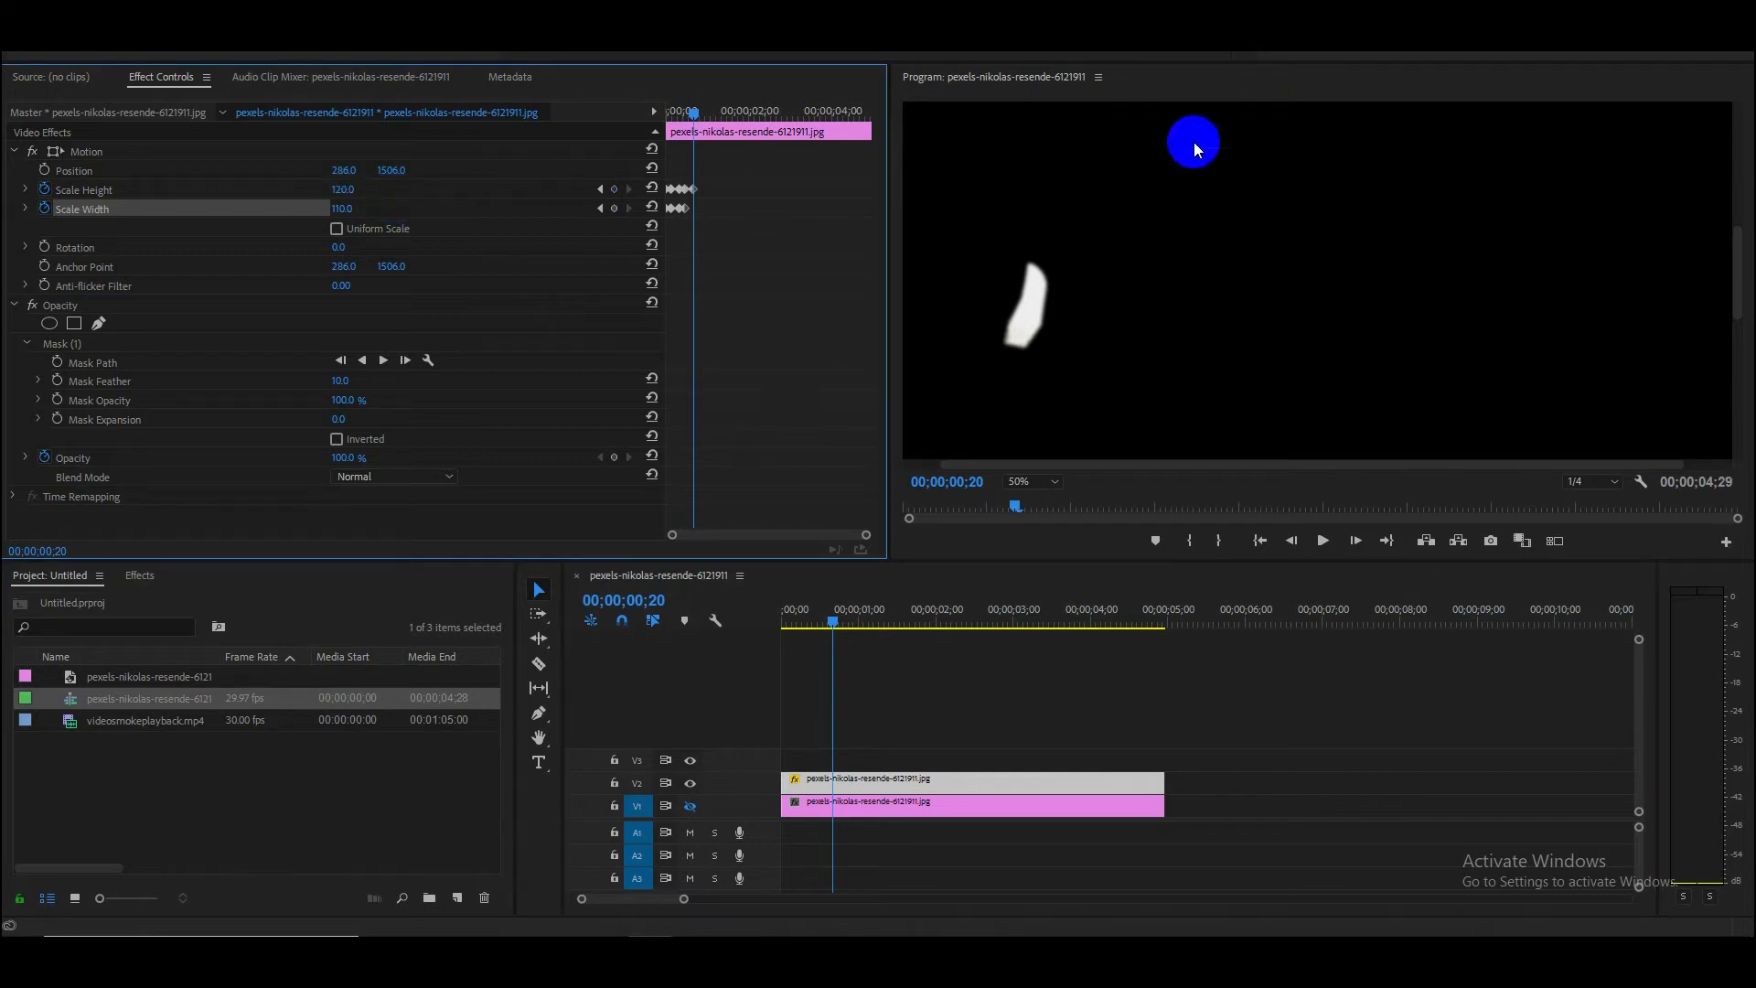
# Step: Keyframe the flame clip's Scale Width to 115 at 00;00;00;20
pyautogui.click(340, 210)
pyautogui.write('150')
pyautogui.press('Return')
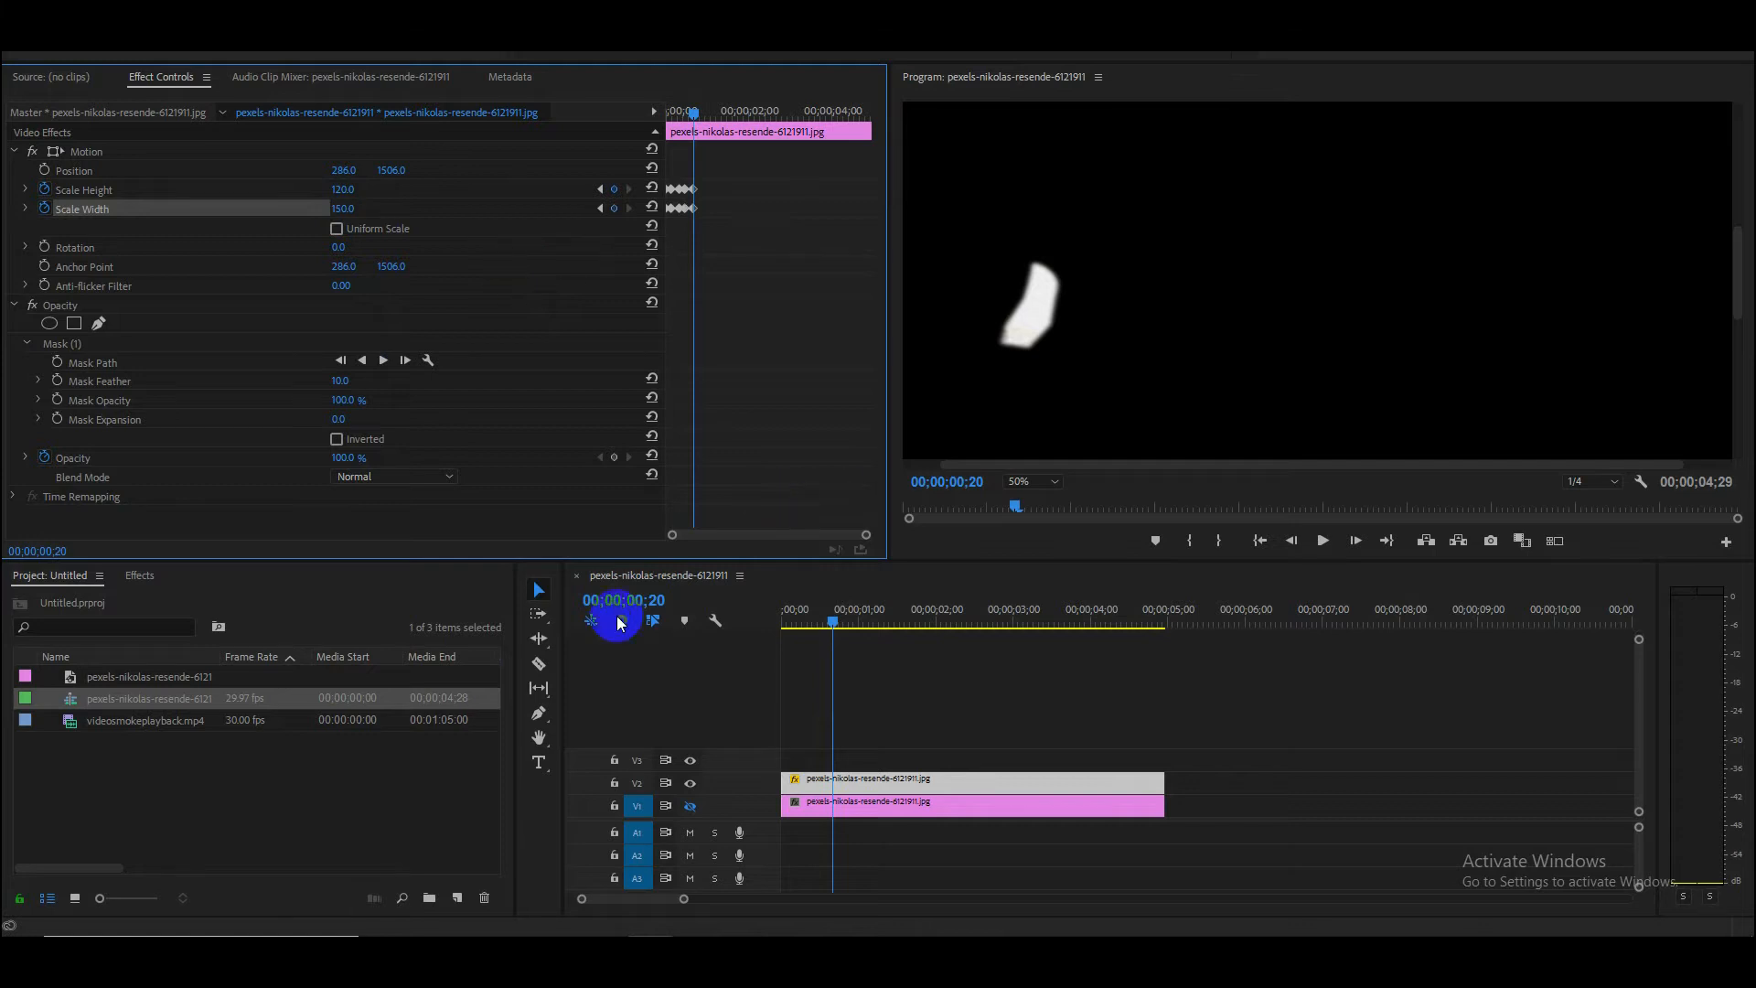
pyautogui.click(340, 209)
pyautogui.write('115')
pyautogui.press('Return')
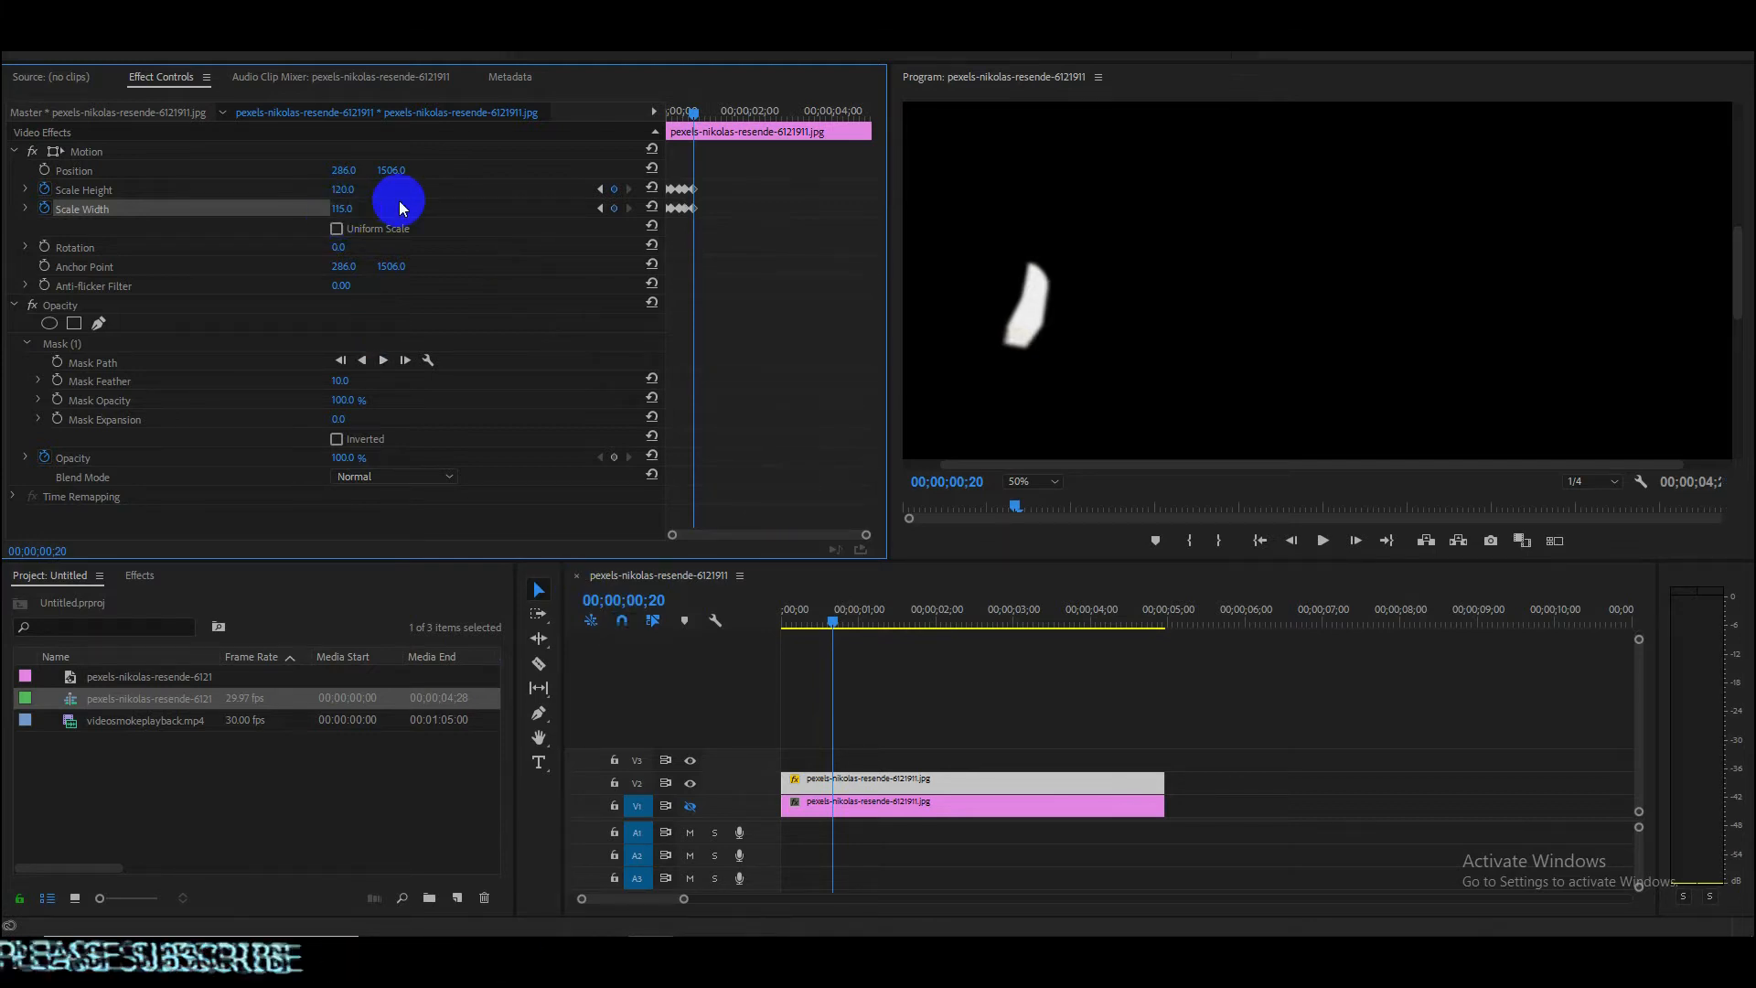
# Step: Keyframe the flame clip's Scale Height to 118 at 00;00;00;25 and add a Scale Width keyframe there at its current value
pyautogui.click(662, 598)
pyautogui.click(671, 596)
pyautogui.press('BackSpace')
pyautogui.write('5')
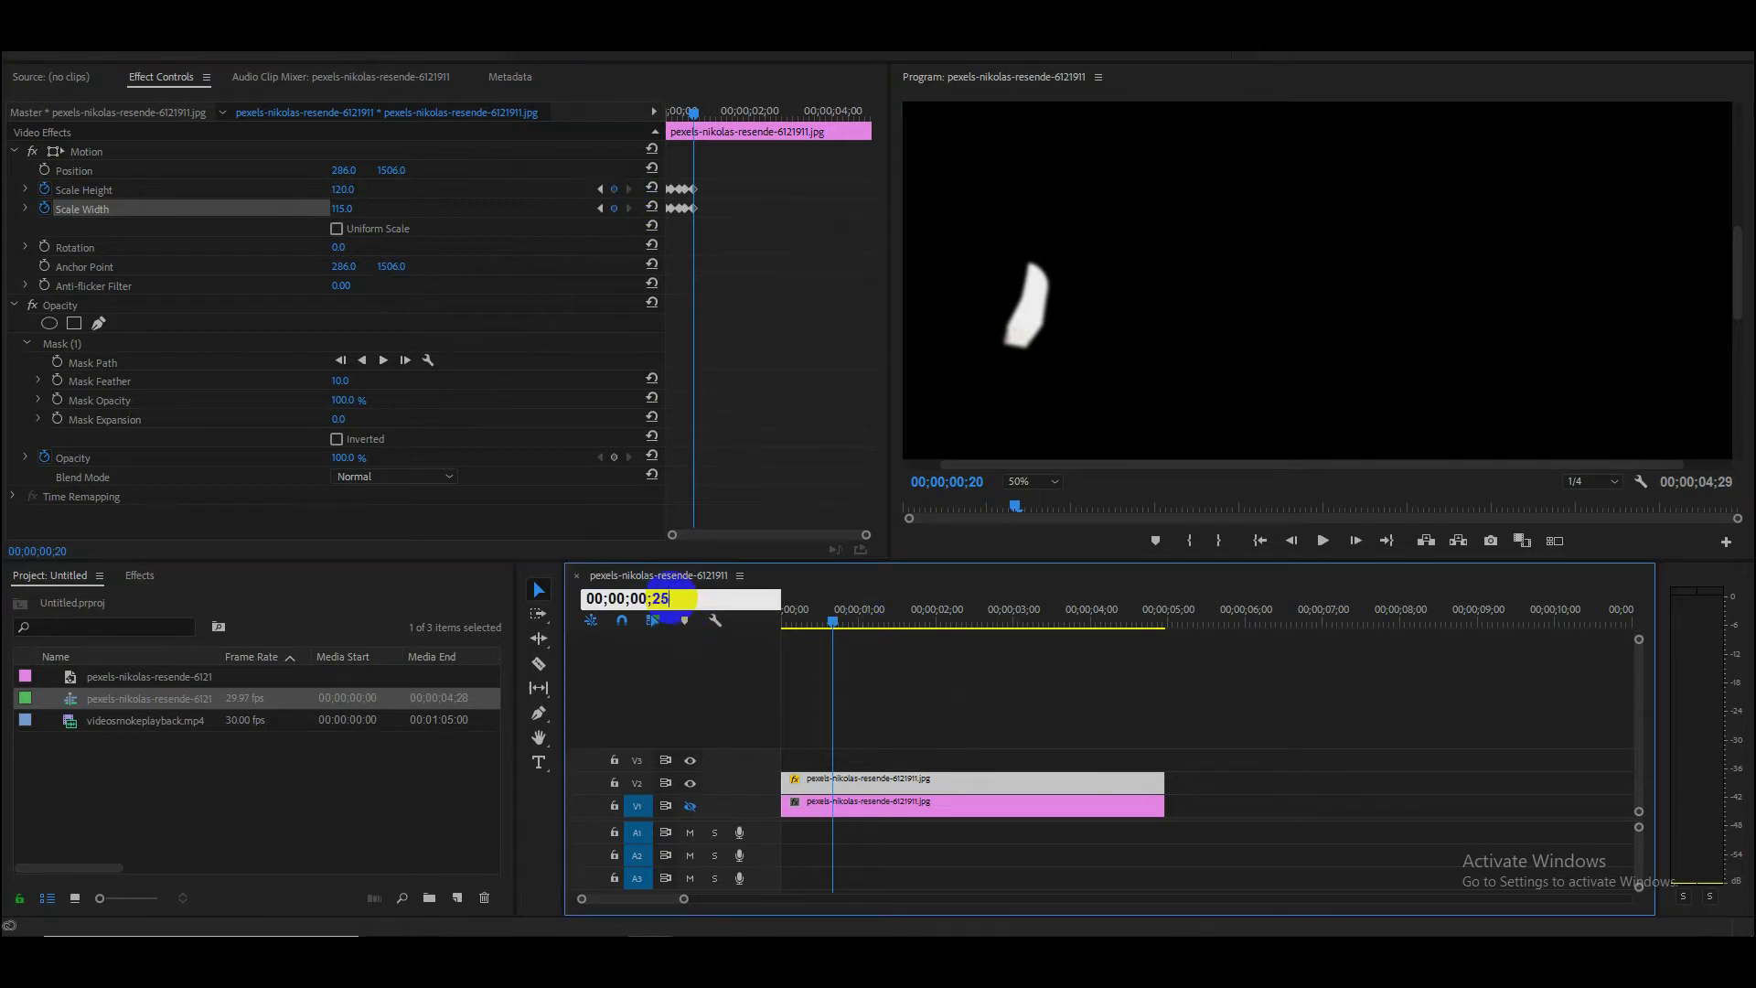
pyautogui.press('Return')
pyautogui.click(410, 215)
pyautogui.click(343, 189)
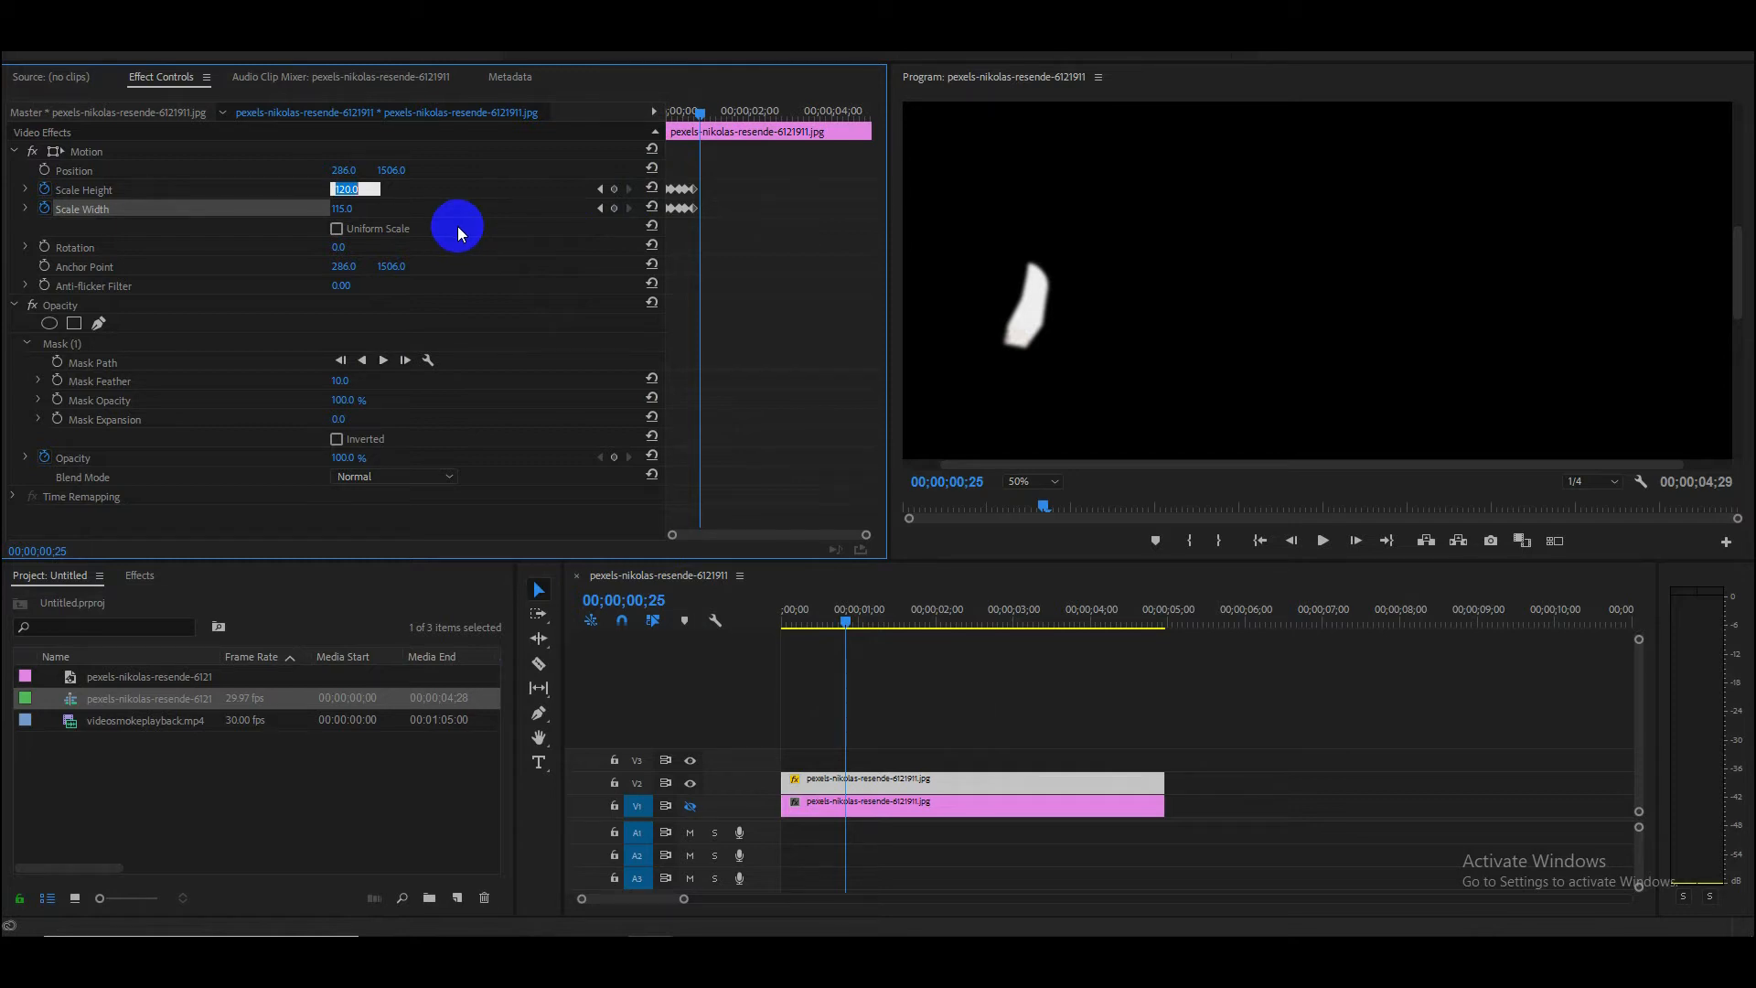
pyautogui.write('180')
pyautogui.press('BackSpace')
pyautogui.press('BackSpace')
pyautogui.write('1')
pyautogui.press('Return')
pyautogui.click(613, 209)
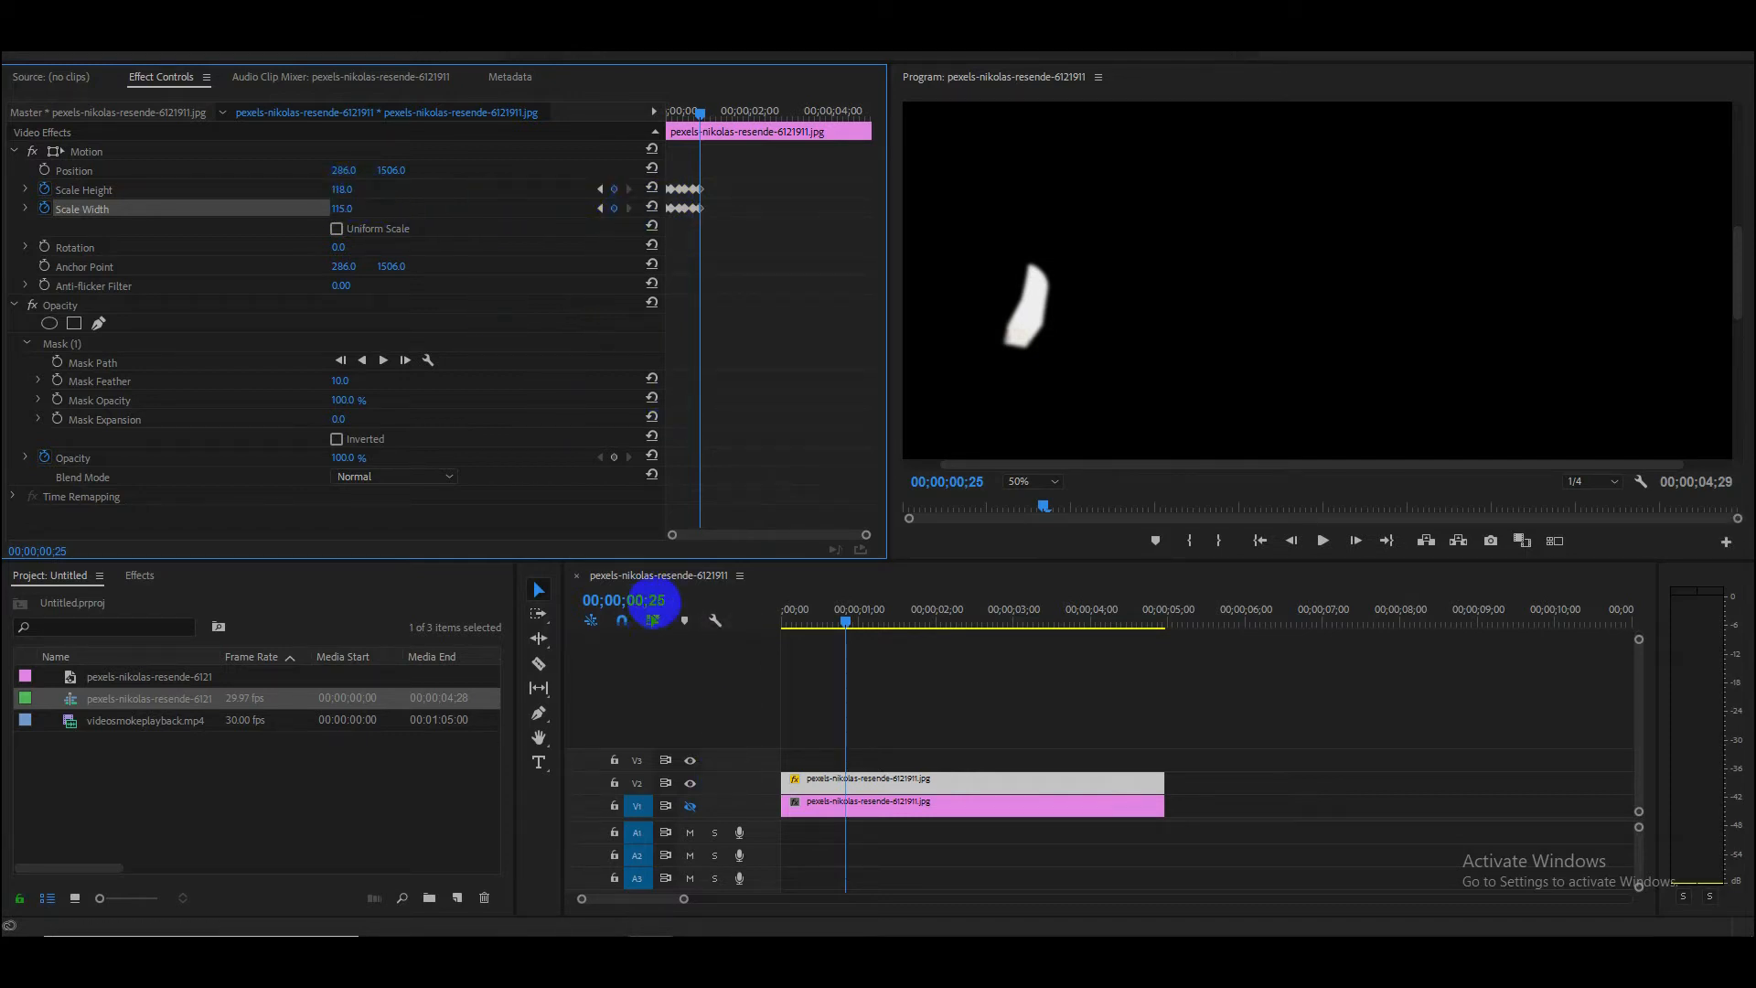
# Step: Keyframe the flame clip's Scale Height to 115 at 00;00;01;00 and add a Scale Width keyframe there at its current value
pyautogui.click(677, 596)
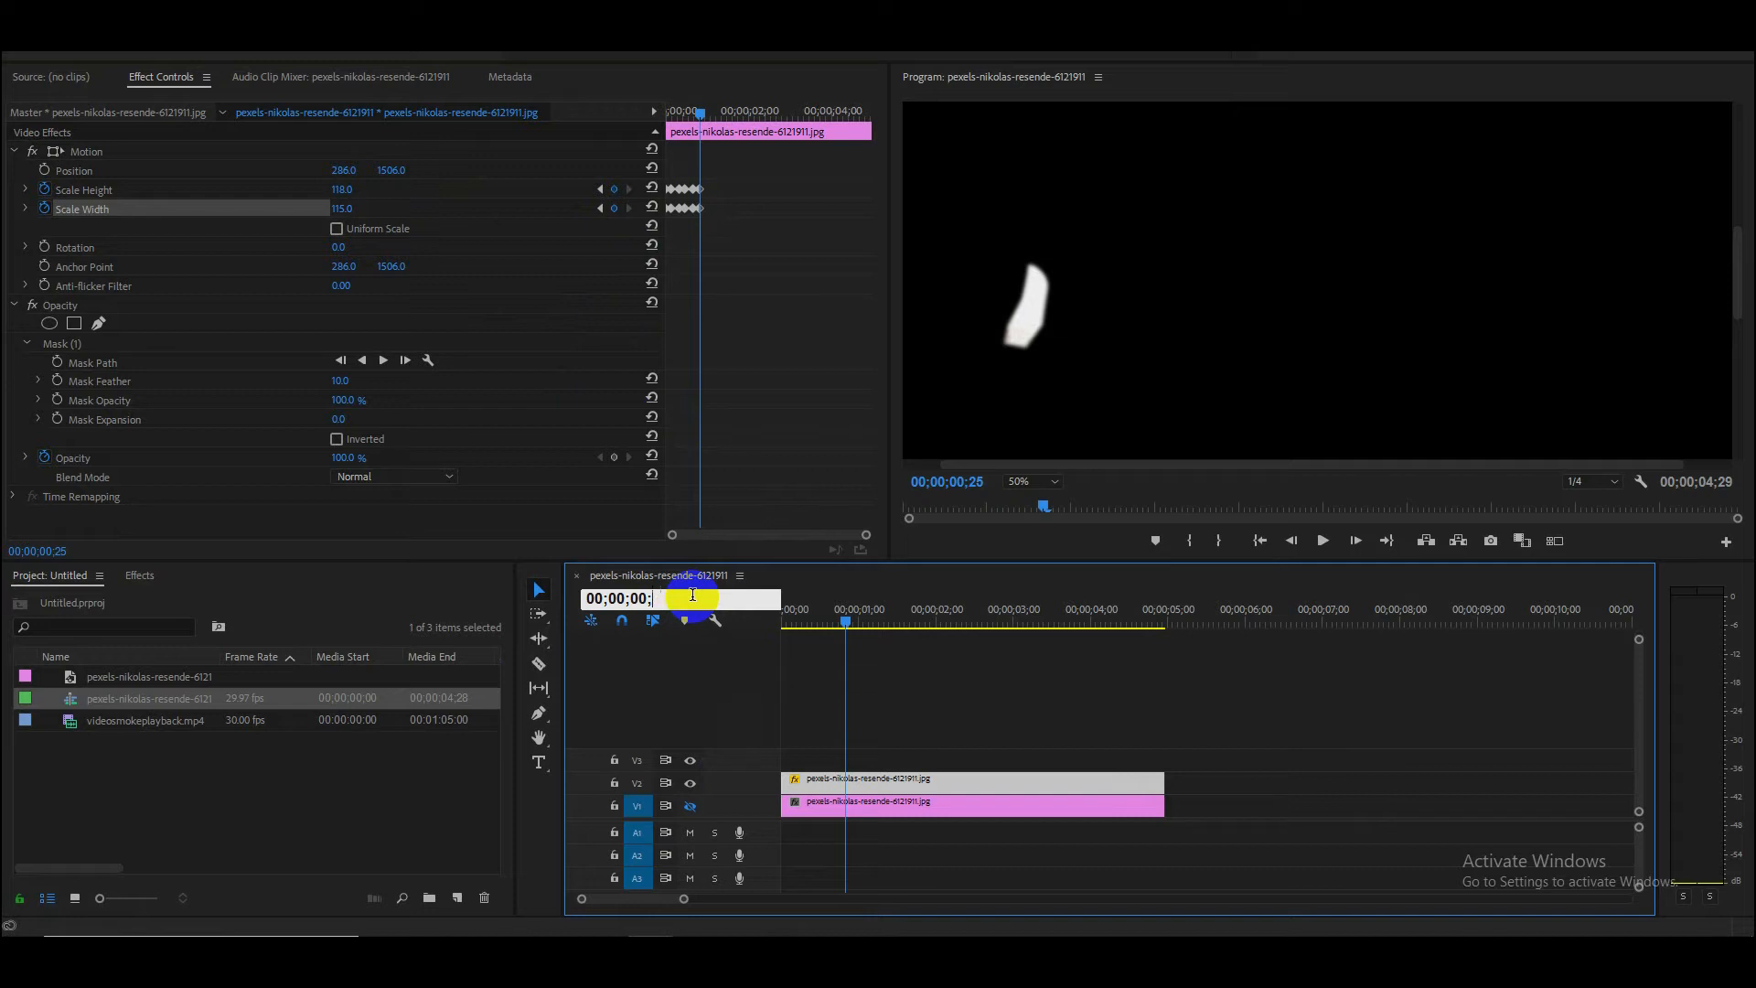
pyautogui.write('30')
pyautogui.press('Return')
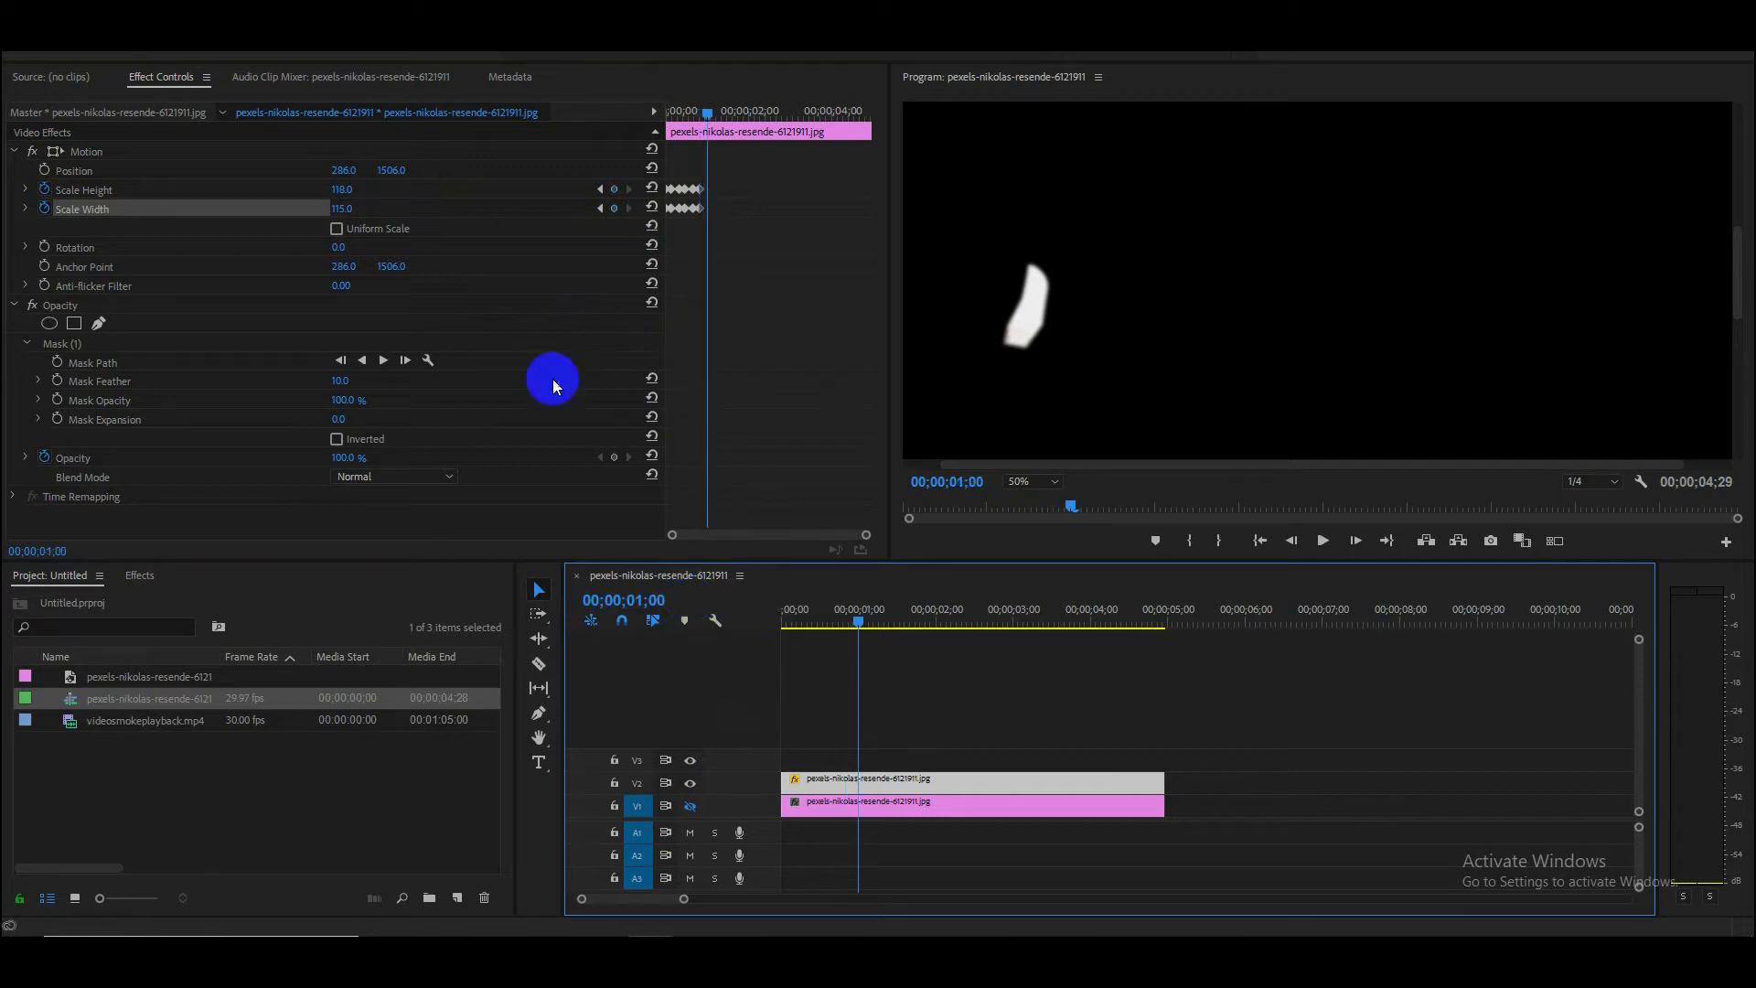
pyautogui.click(344, 190)
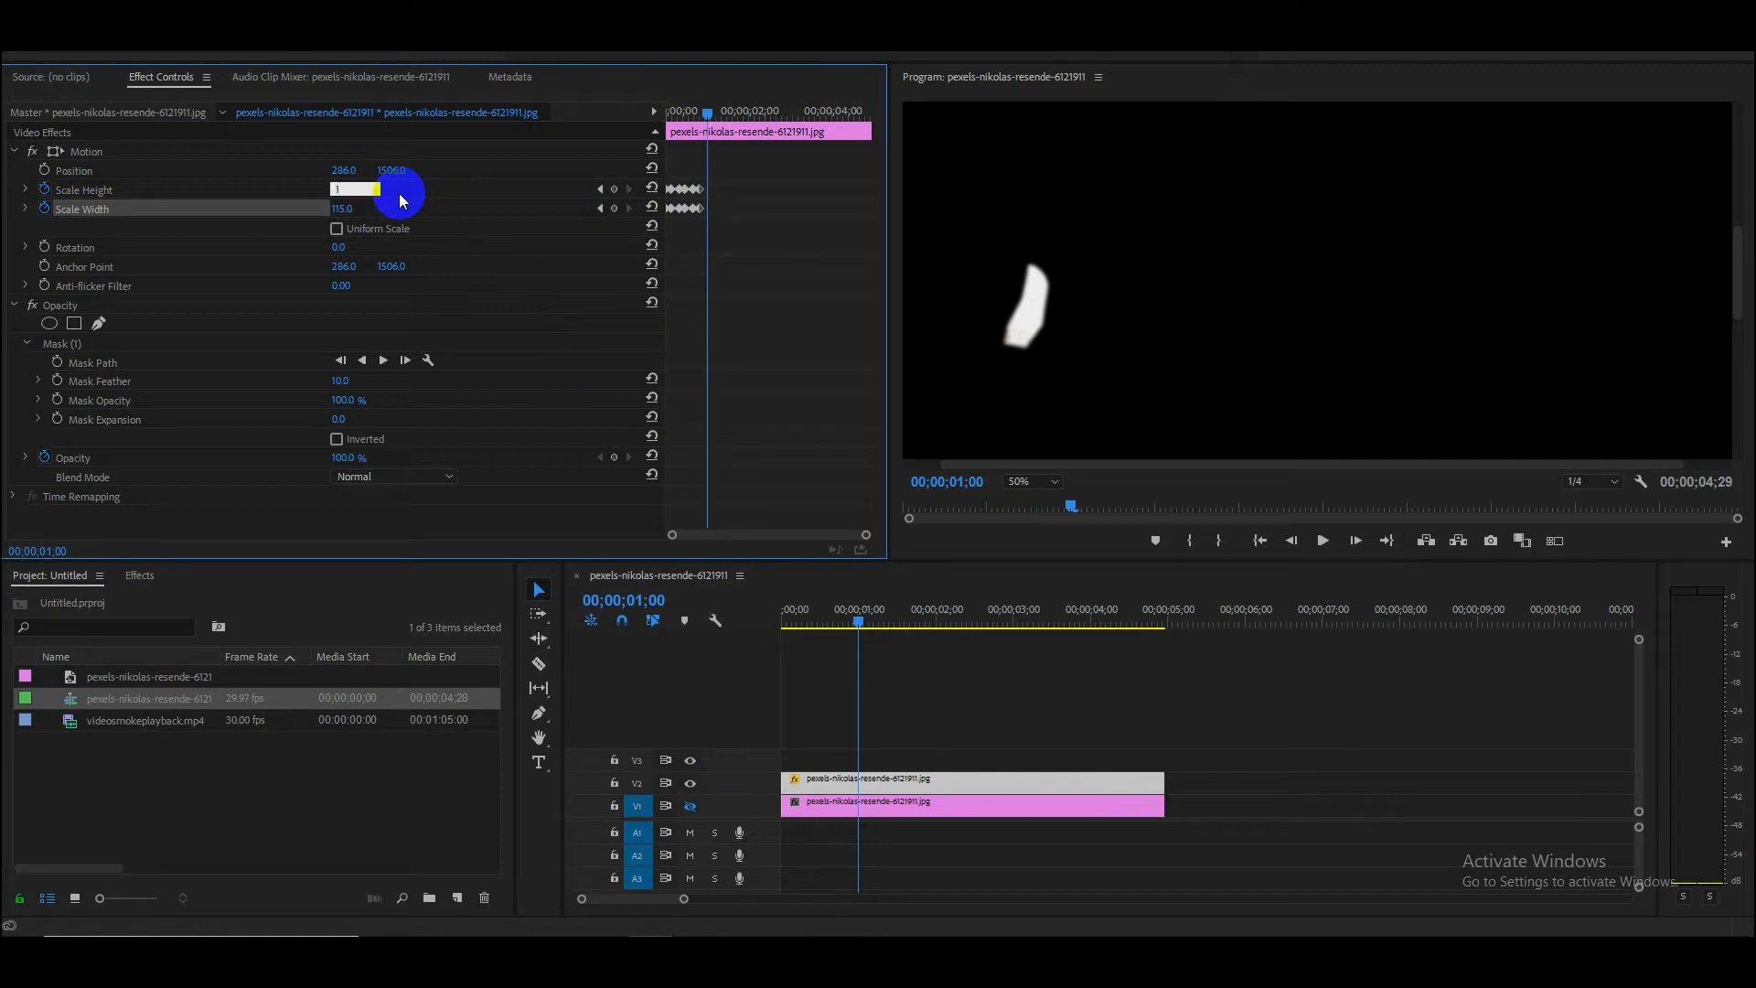
pyautogui.press('Return')
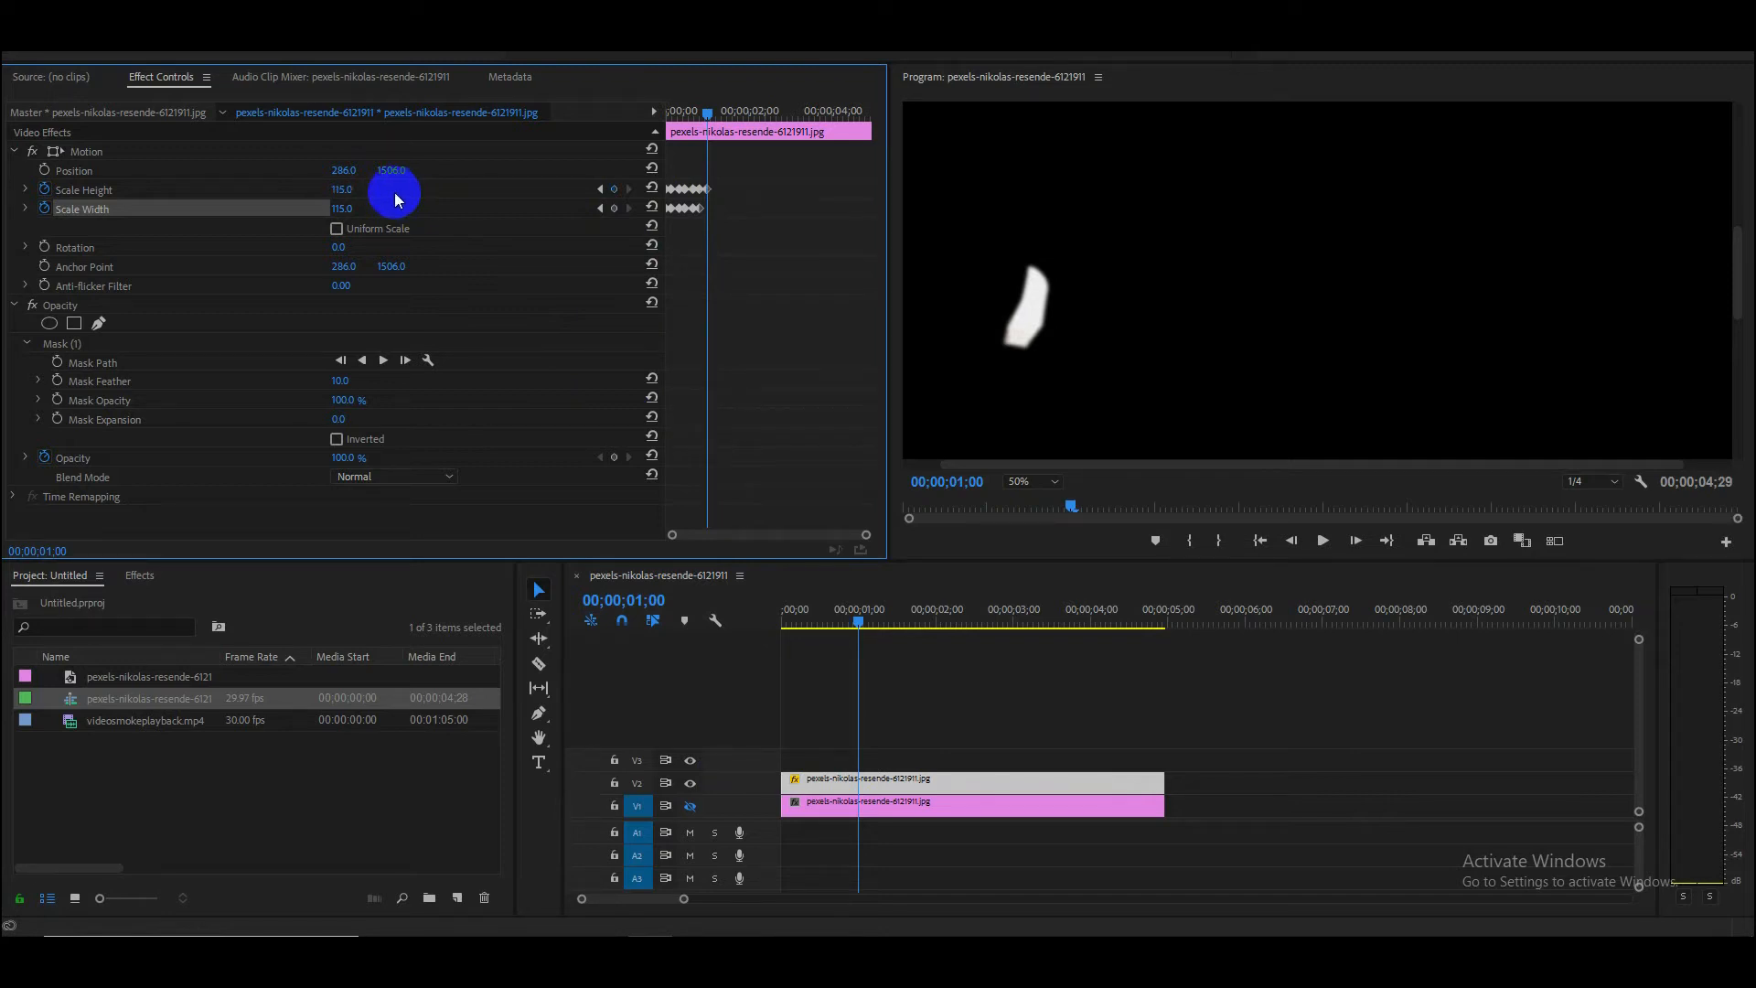
pyautogui.click(614, 207)
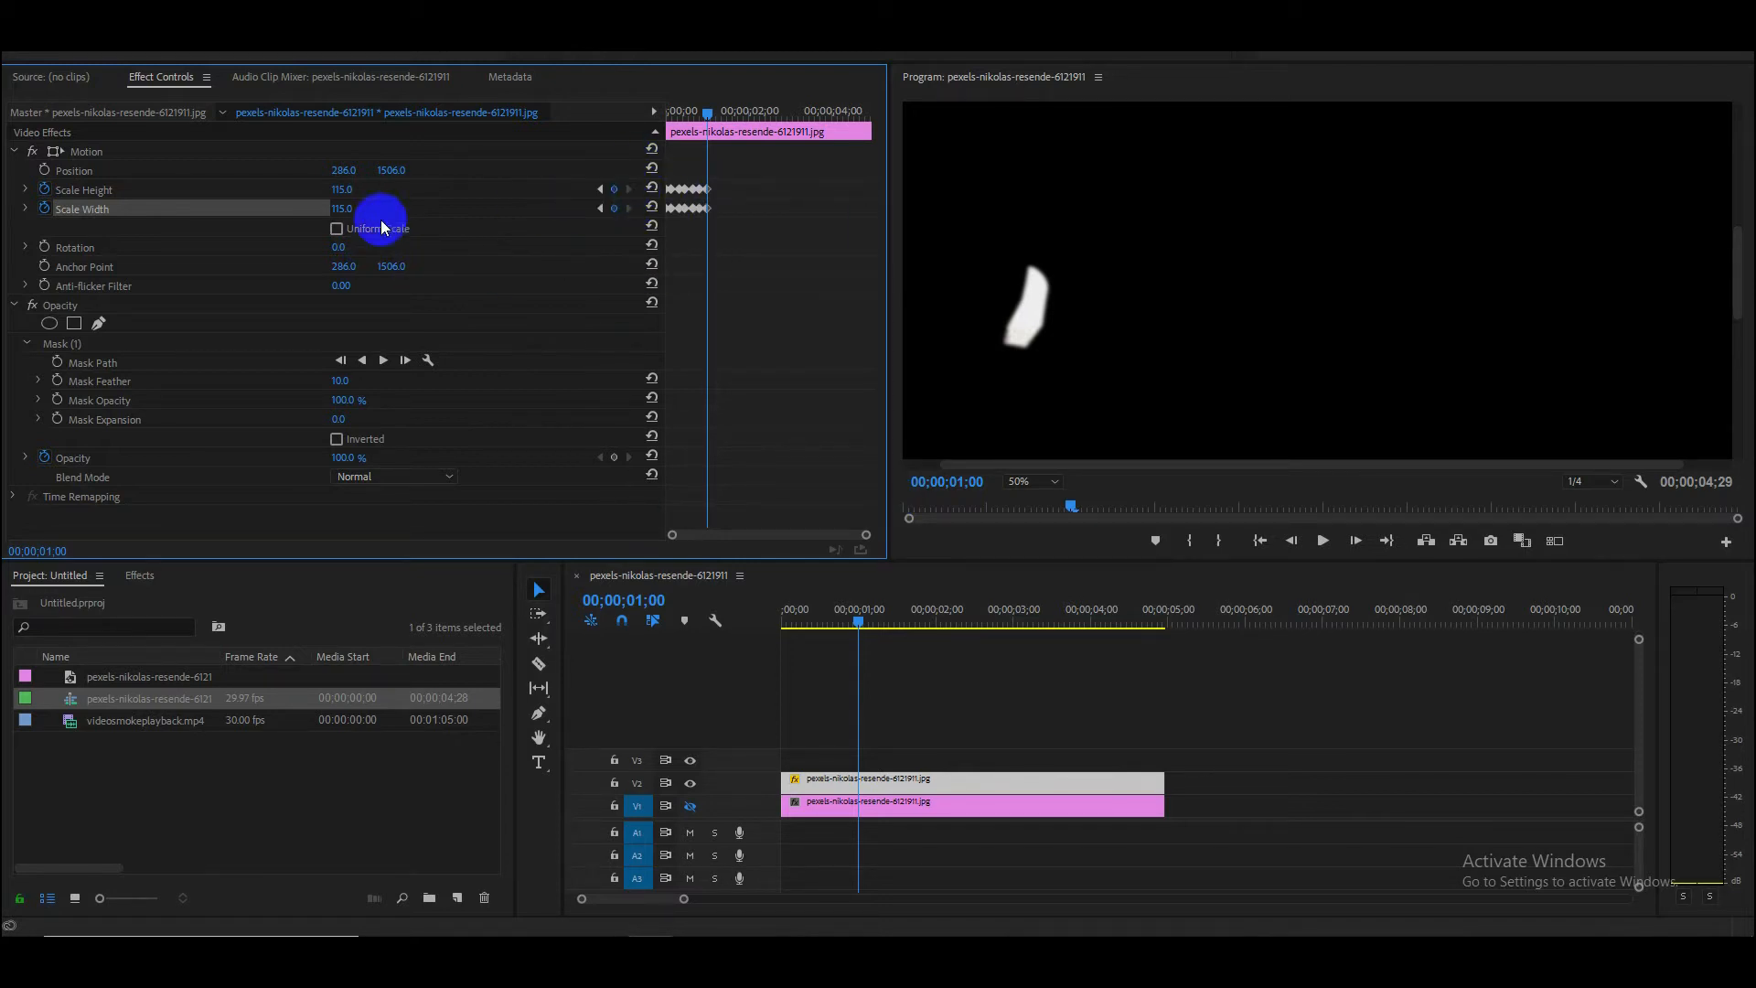
# Step: Keyframe the flame clip's Scale Height to 125 and Scale Width to 120 at 00;00;01;05
pyautogui.click(674, 600)
pyautogui.click(675, 600)
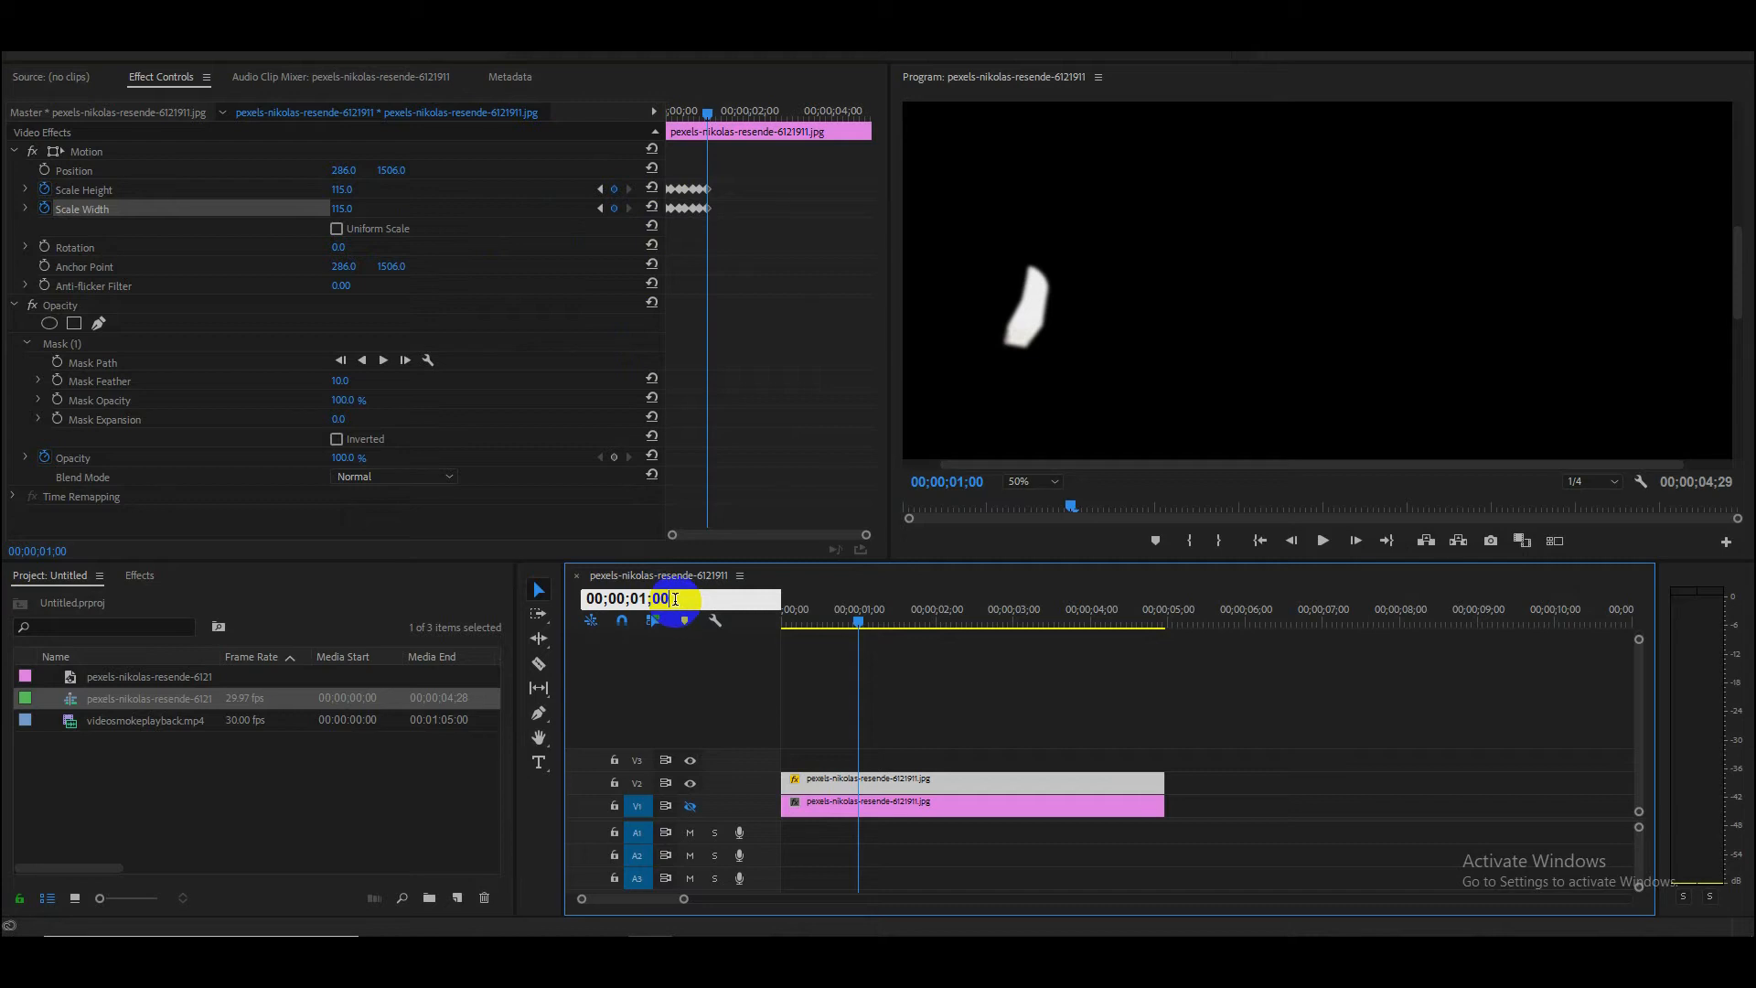
pyautogui.press('Return')
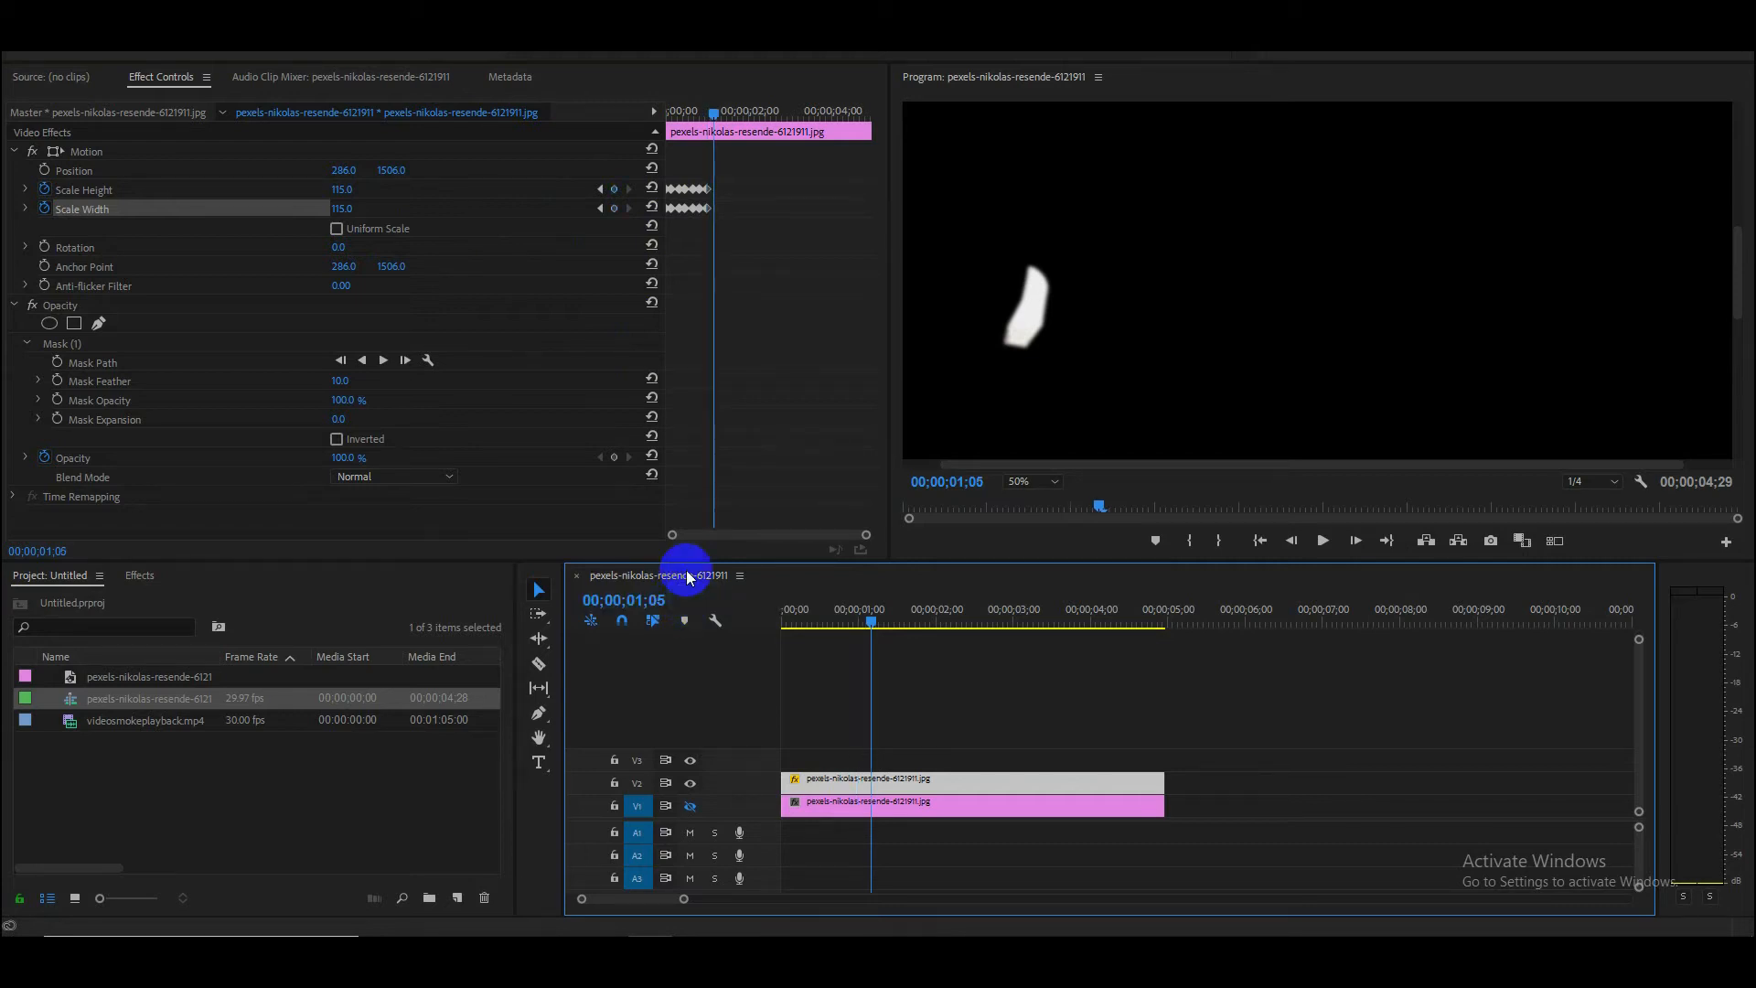
pyautogui.click(426, 194)
pyautogui.write('125')
pyautogui.press('Return')
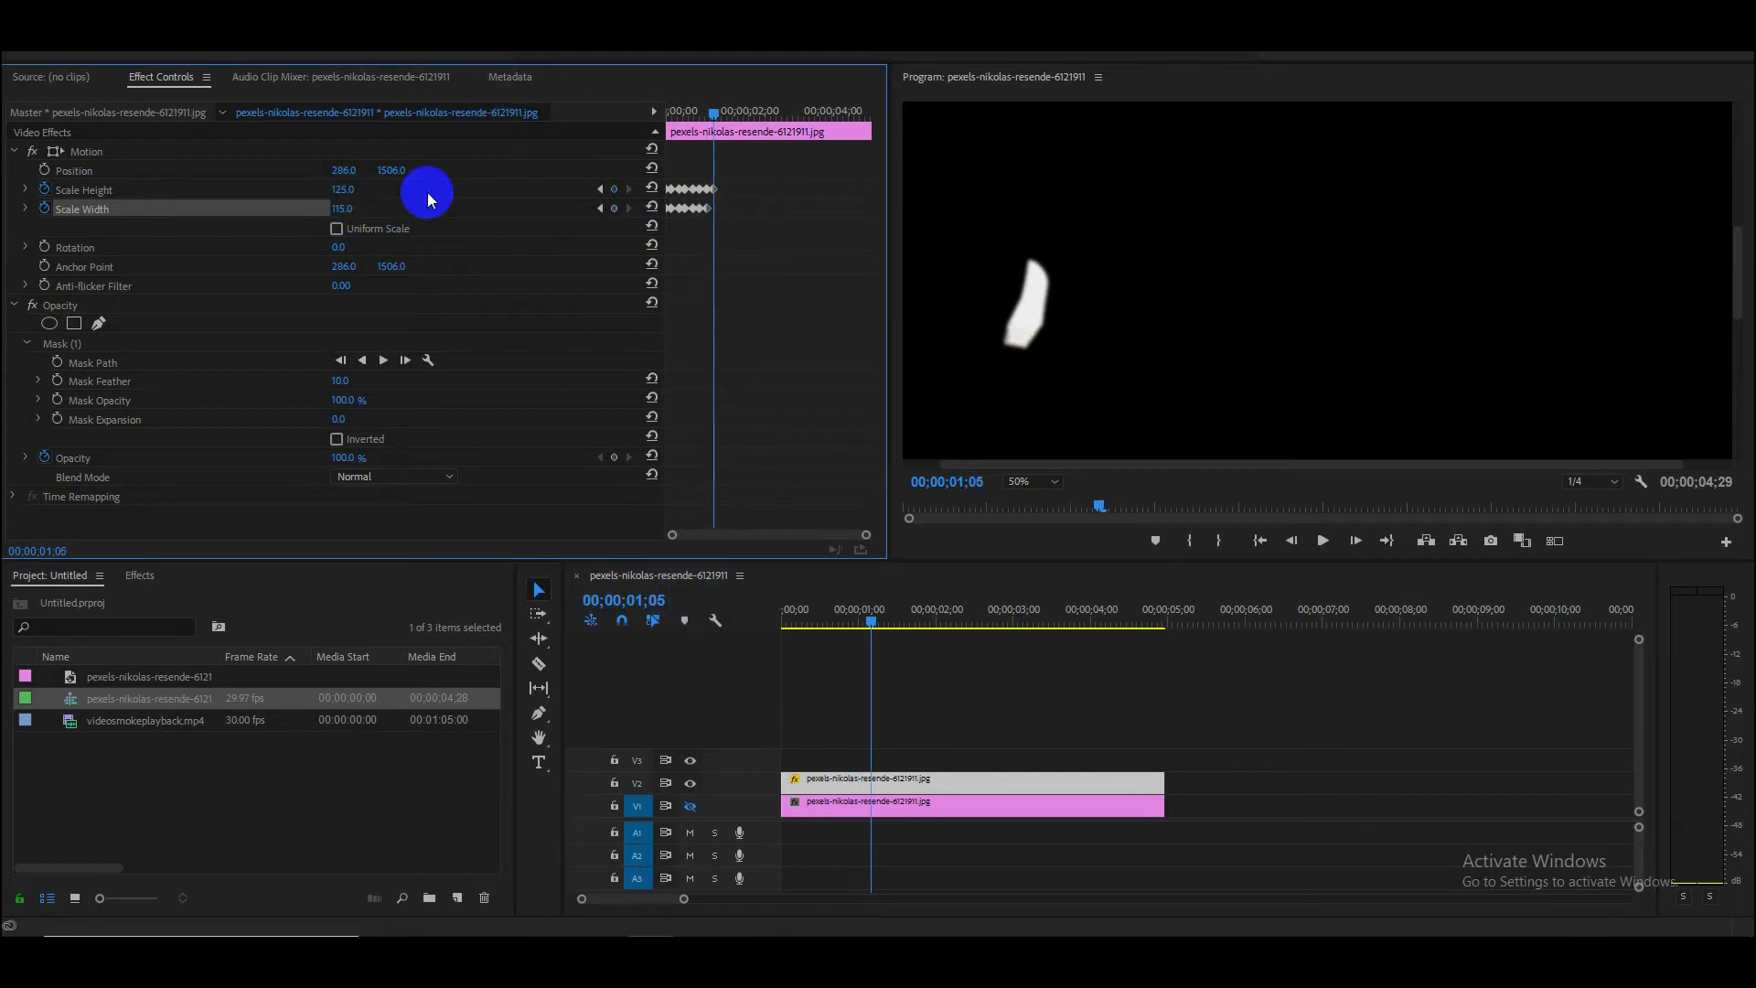
pyautogui.click(357, 208)
pyautogui.write('120')
pyautogui.press('Return')
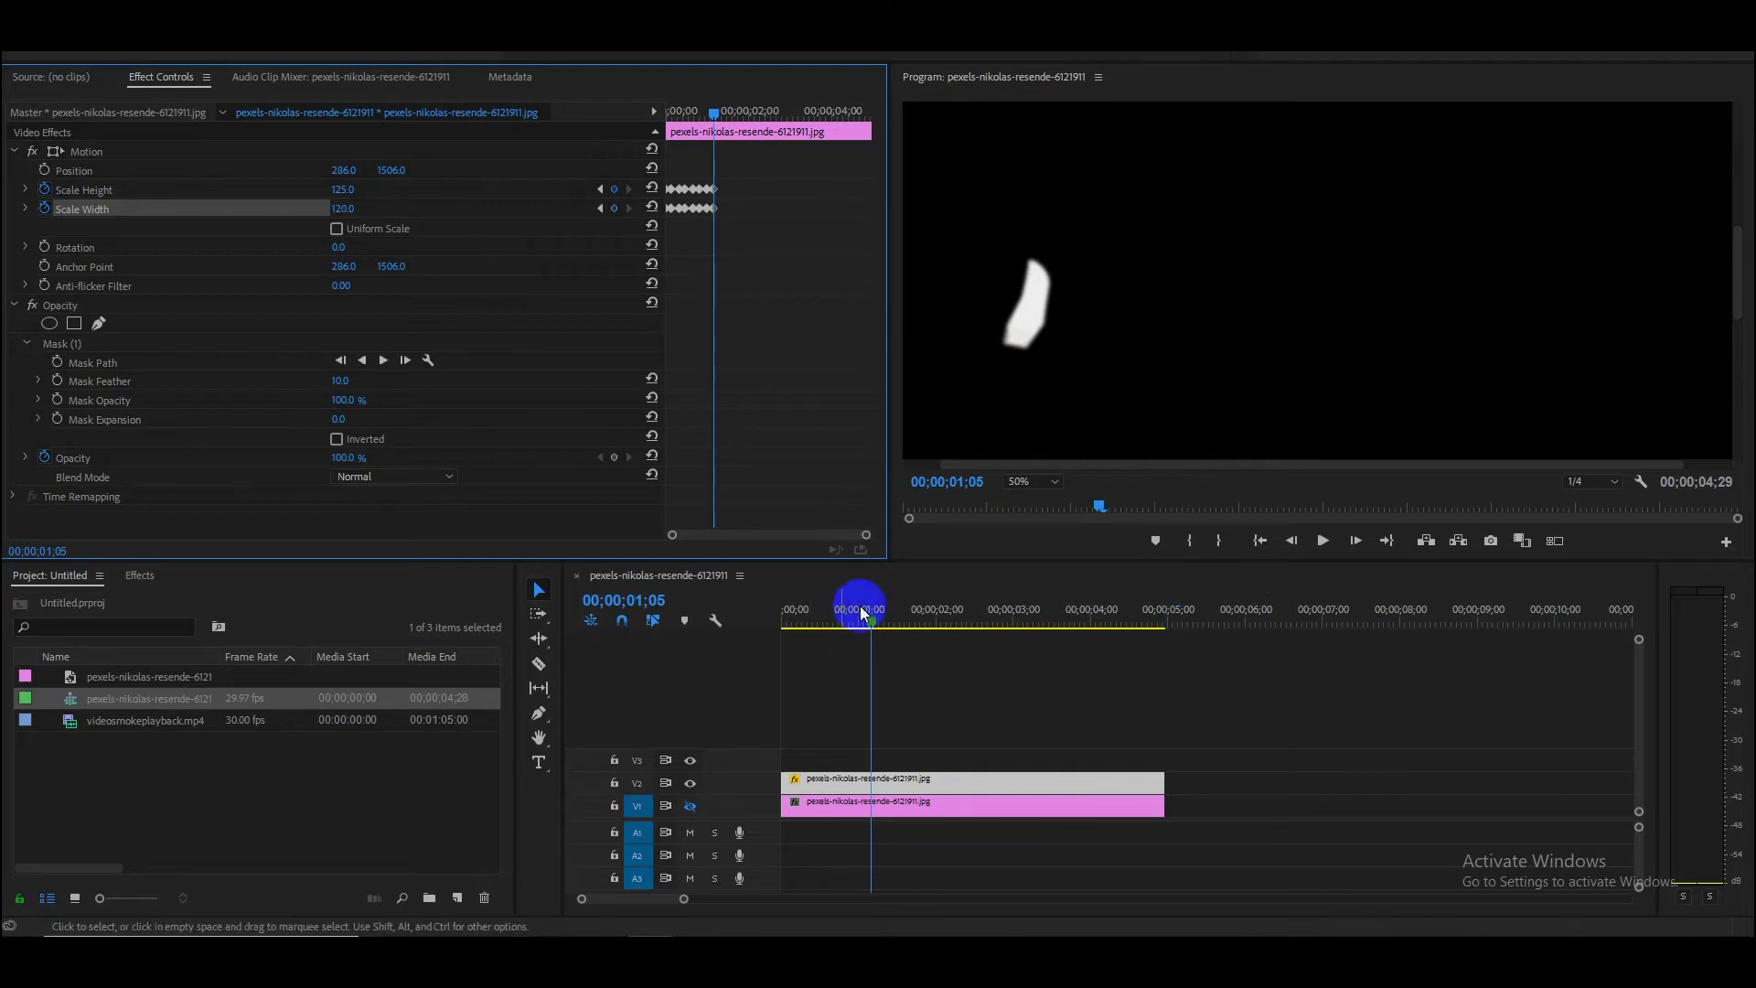
# Step: Play the sequence twice from the beginning to check the flame's scale animation
pyautogui.click(725, 621)
pyautogui.press('Home')
pyautogui.press('space')
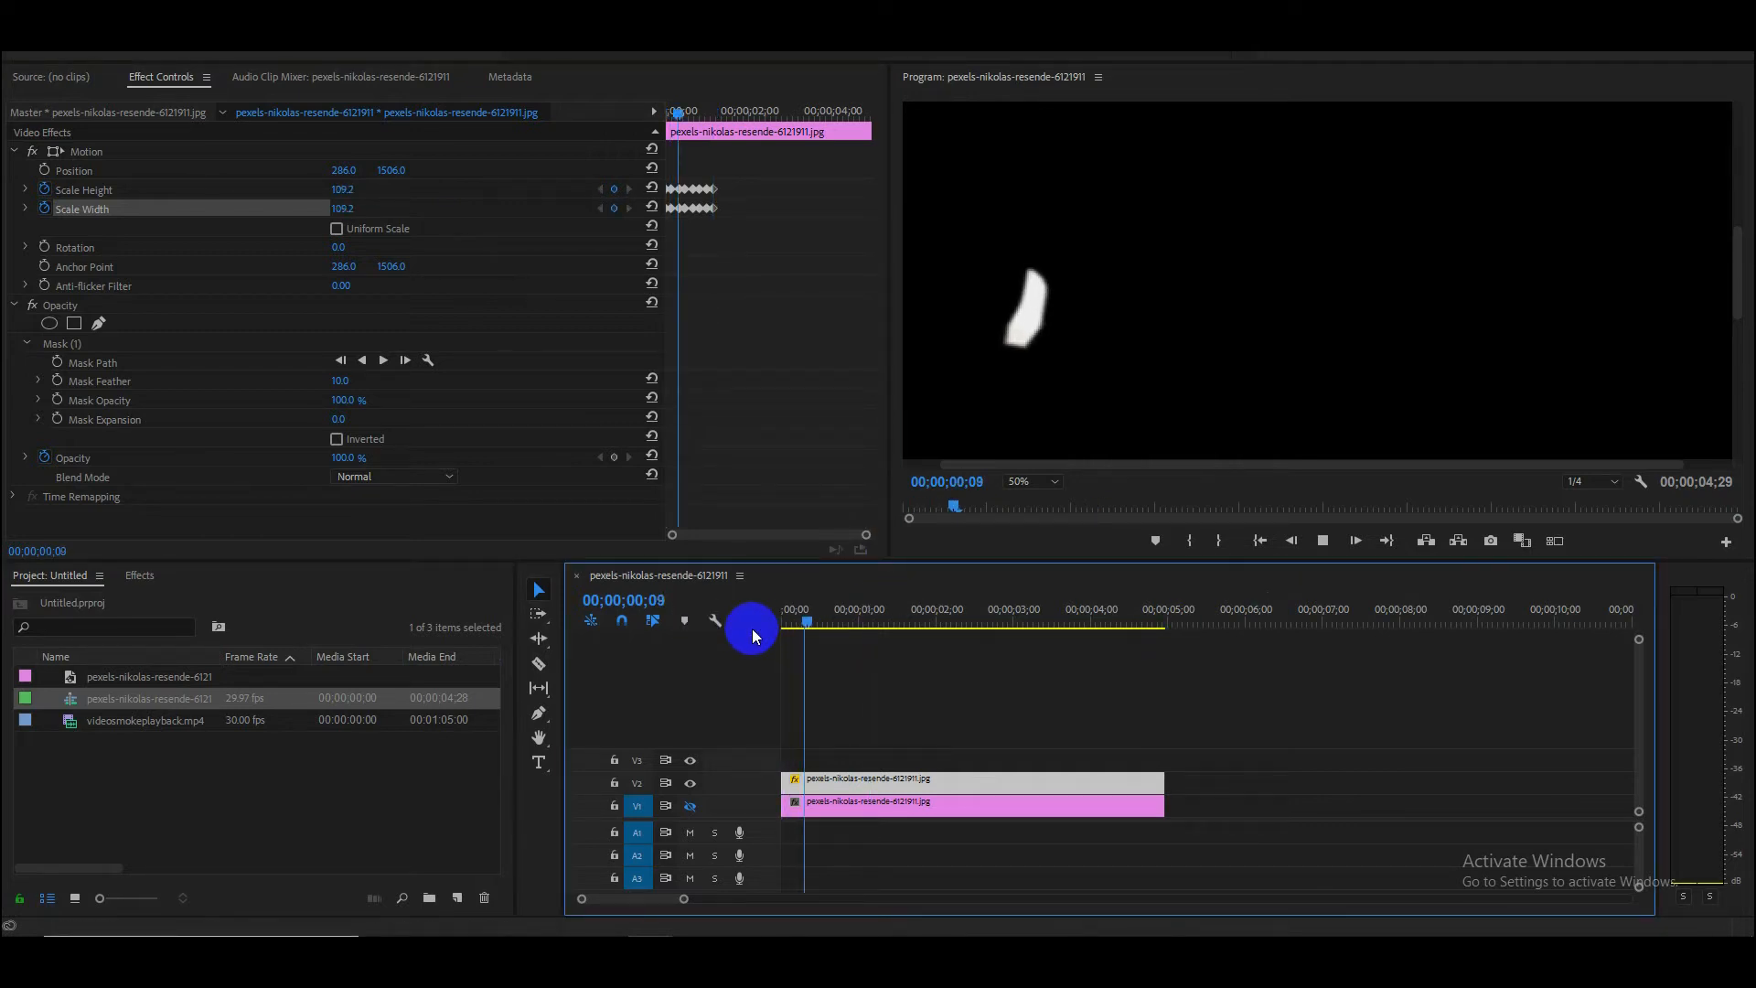
pyautogui.press('space')
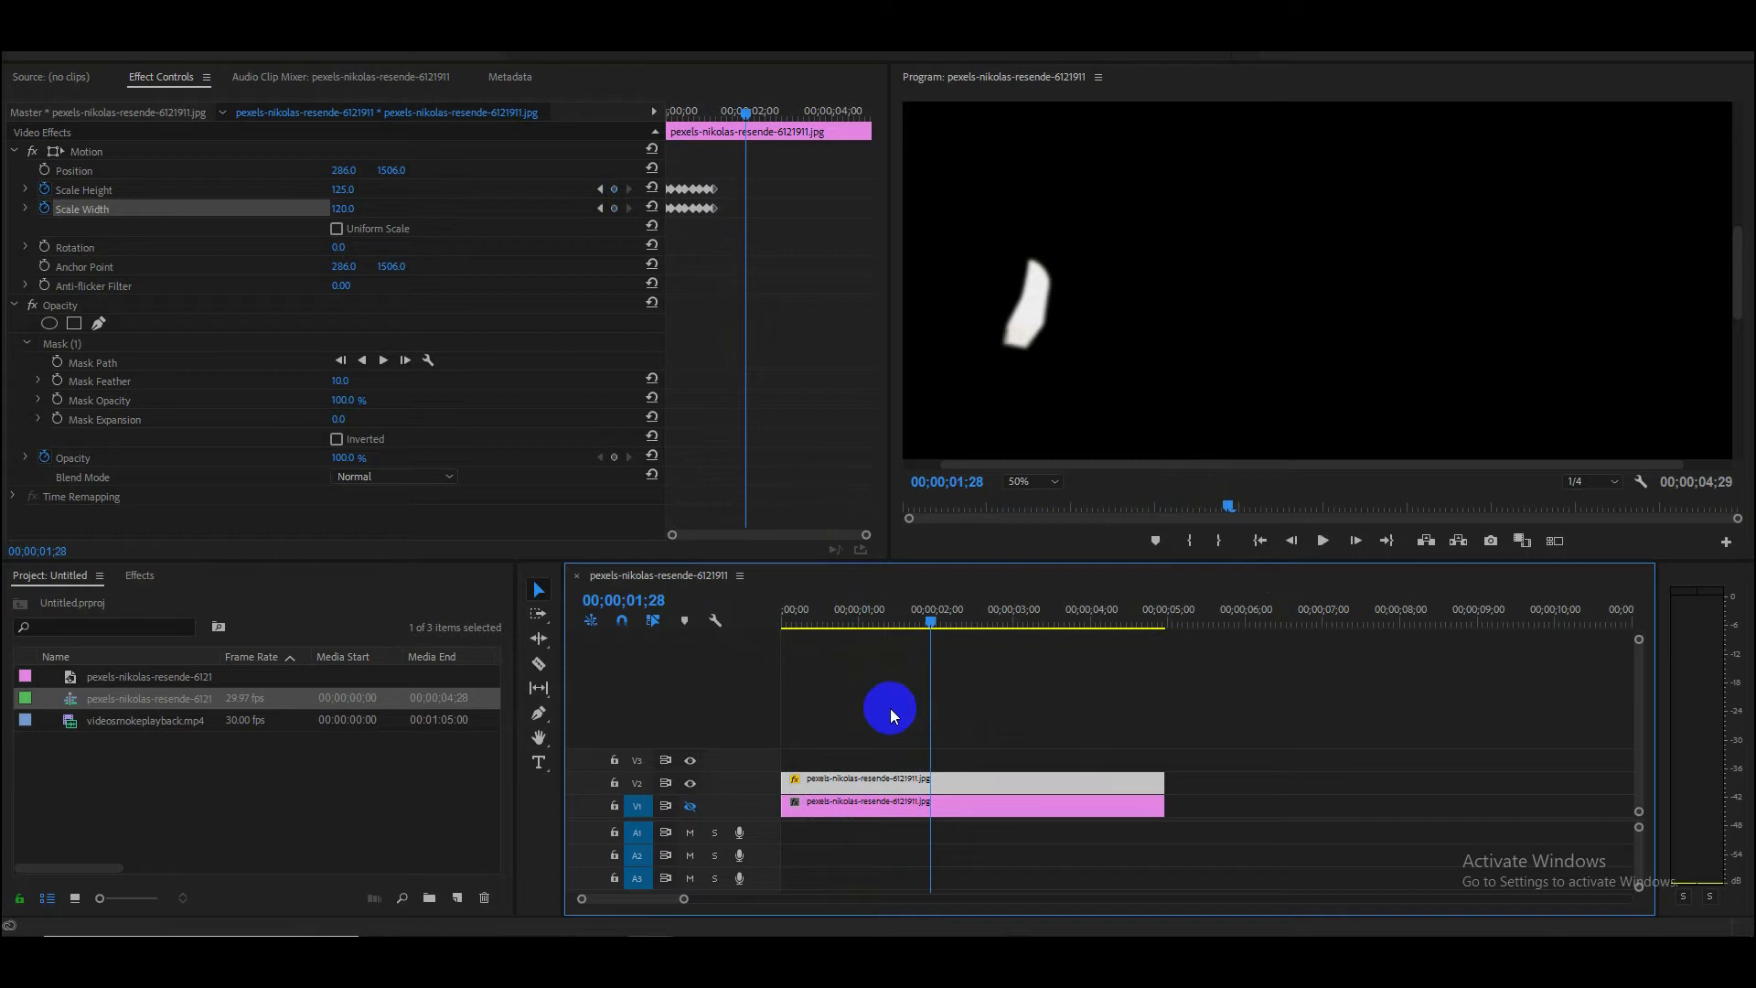
pyautogui.click(773, 628)
pyautogui.press('space')
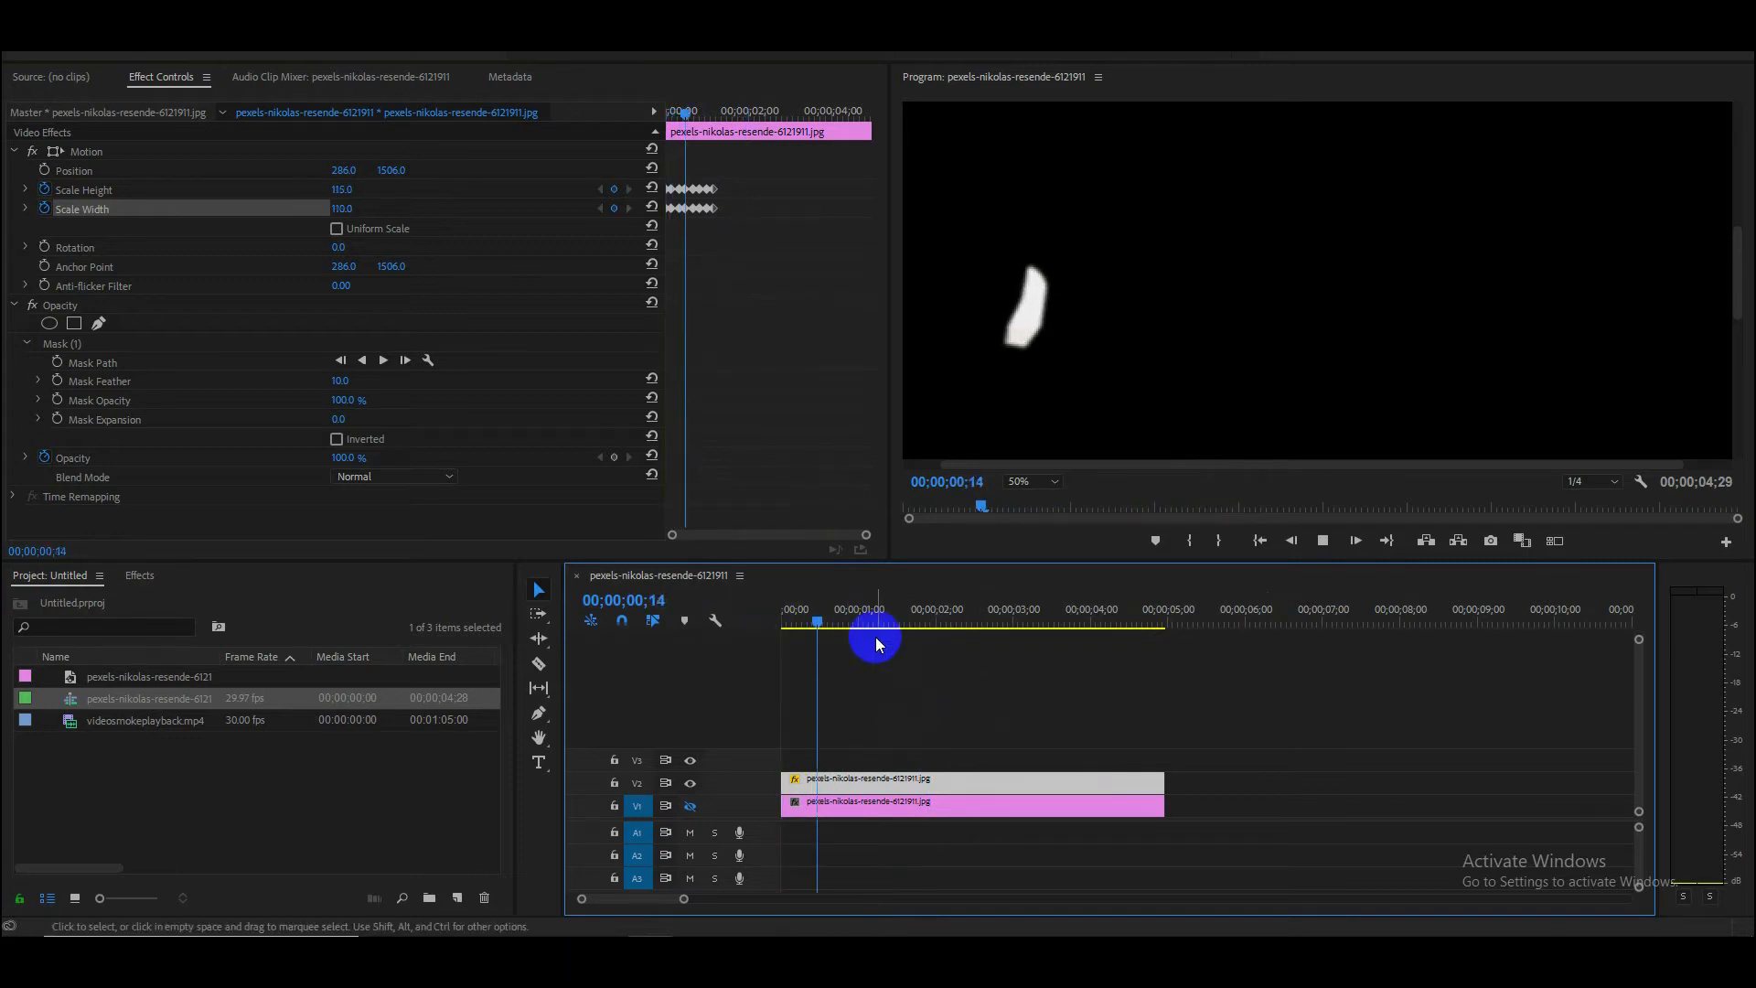
pyautogui.press('space')
# Step: Turn off Scale Width animation at 00;00;01;00 and delete all of its keyframes from the flame clip
pyautogui.moveTo(730, 119)
pyautogui.mouseDown()
pyautogui.moveTo(666, 117)
pyautogui.moveTo(723, 117)
pyautogui.moveTo(672, 117)
pyautogui.moveTo(708, 114)
pyautogui.mouseUp()
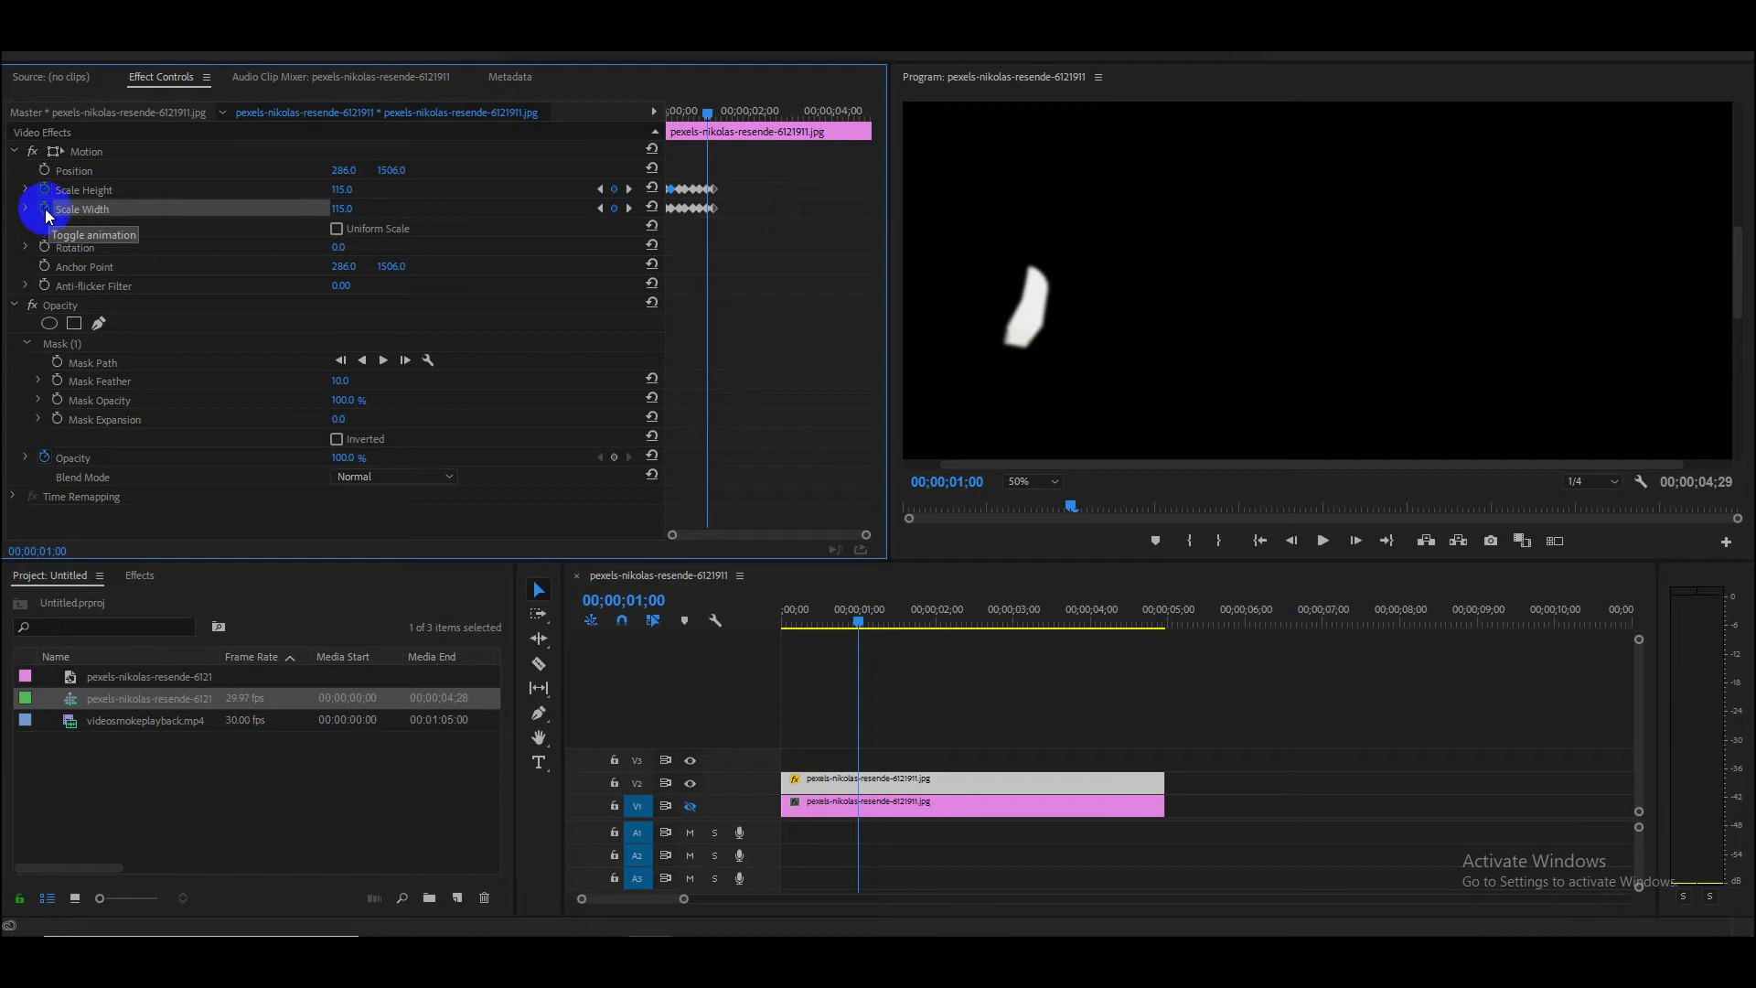
pyautogui.moveTo(737, 225); pyautogui.dragTo(640, 207)
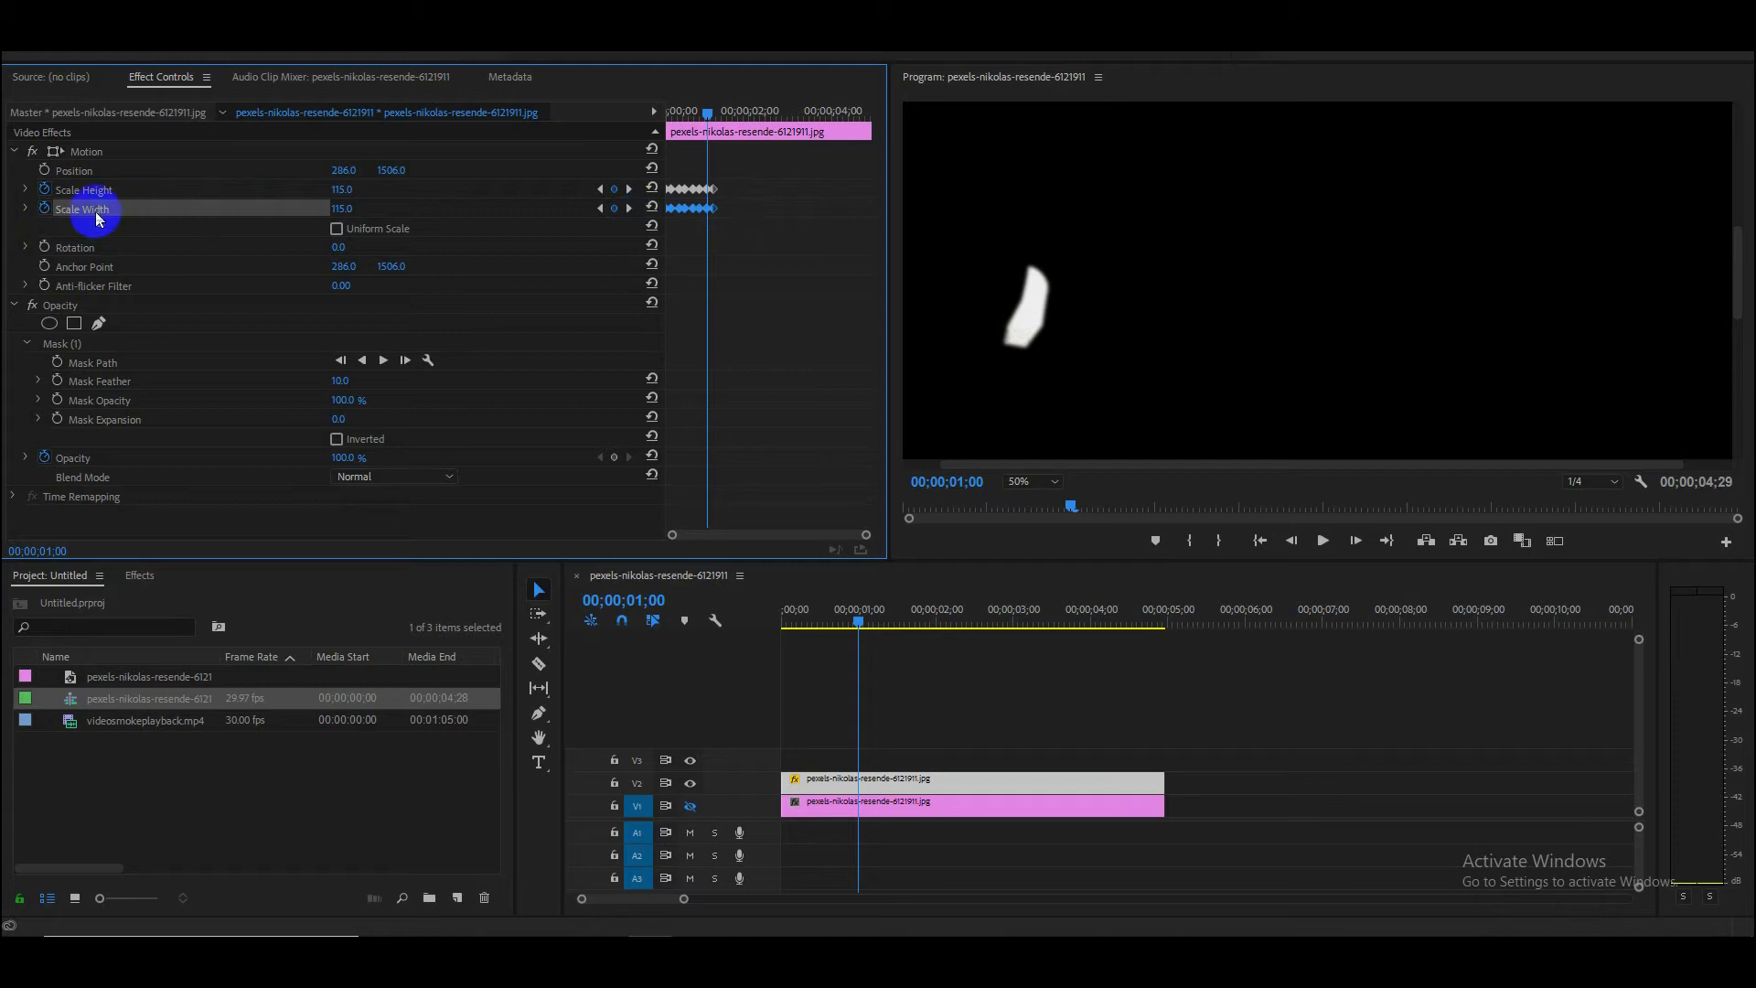
pyautogui.click(44, 209)
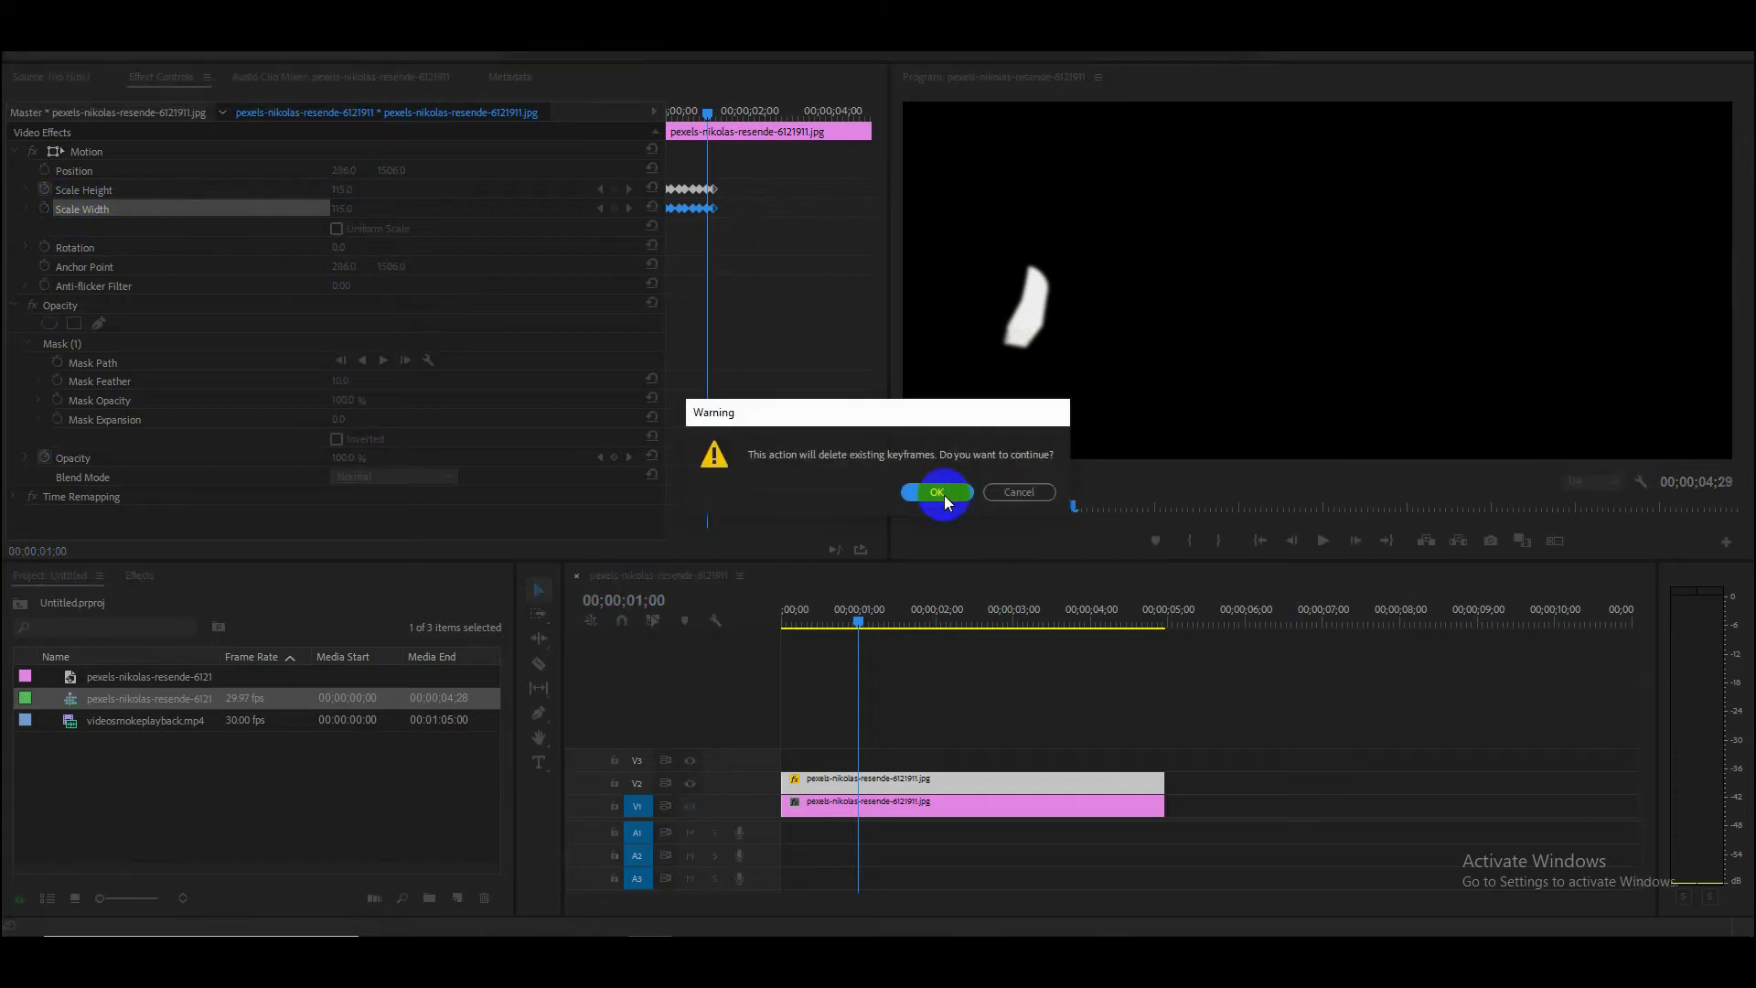
pyautogui.click(937, 492)
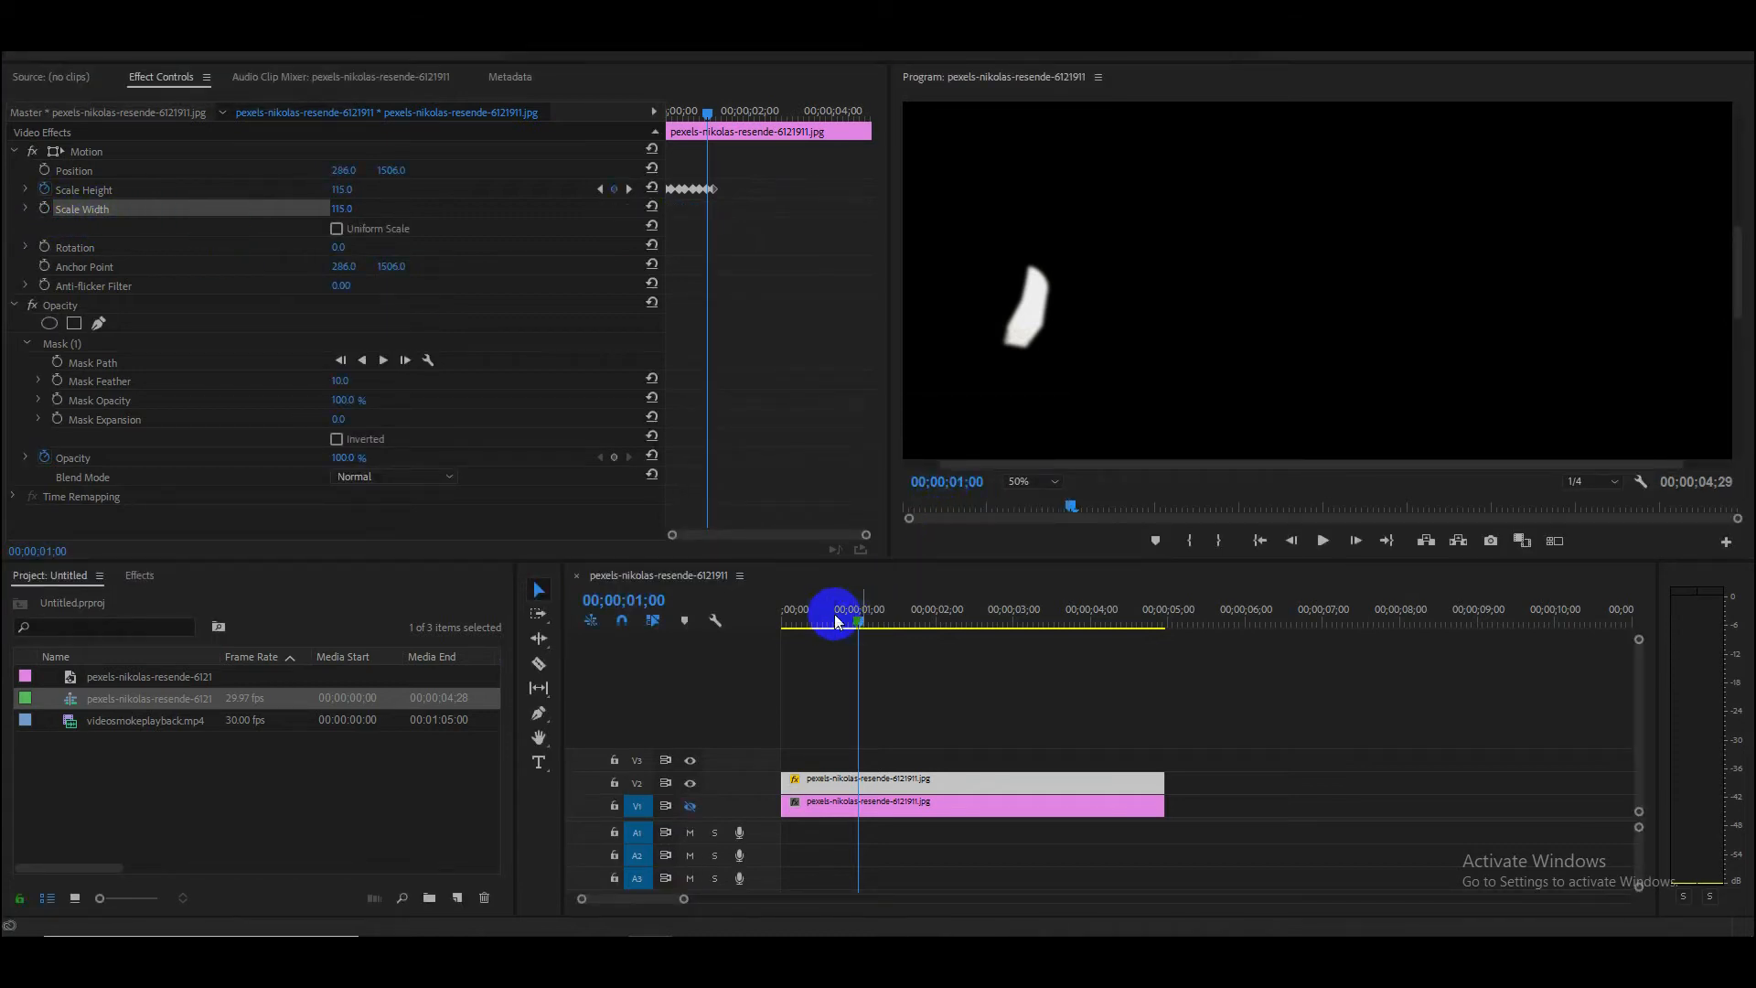
# Step: Play the sequence from the beginning to check the flame with only Scale Height animated
pyautogui.moveTo(834, 615); pyautogui.dragTo(723, 589)
pyautogui.press('space')
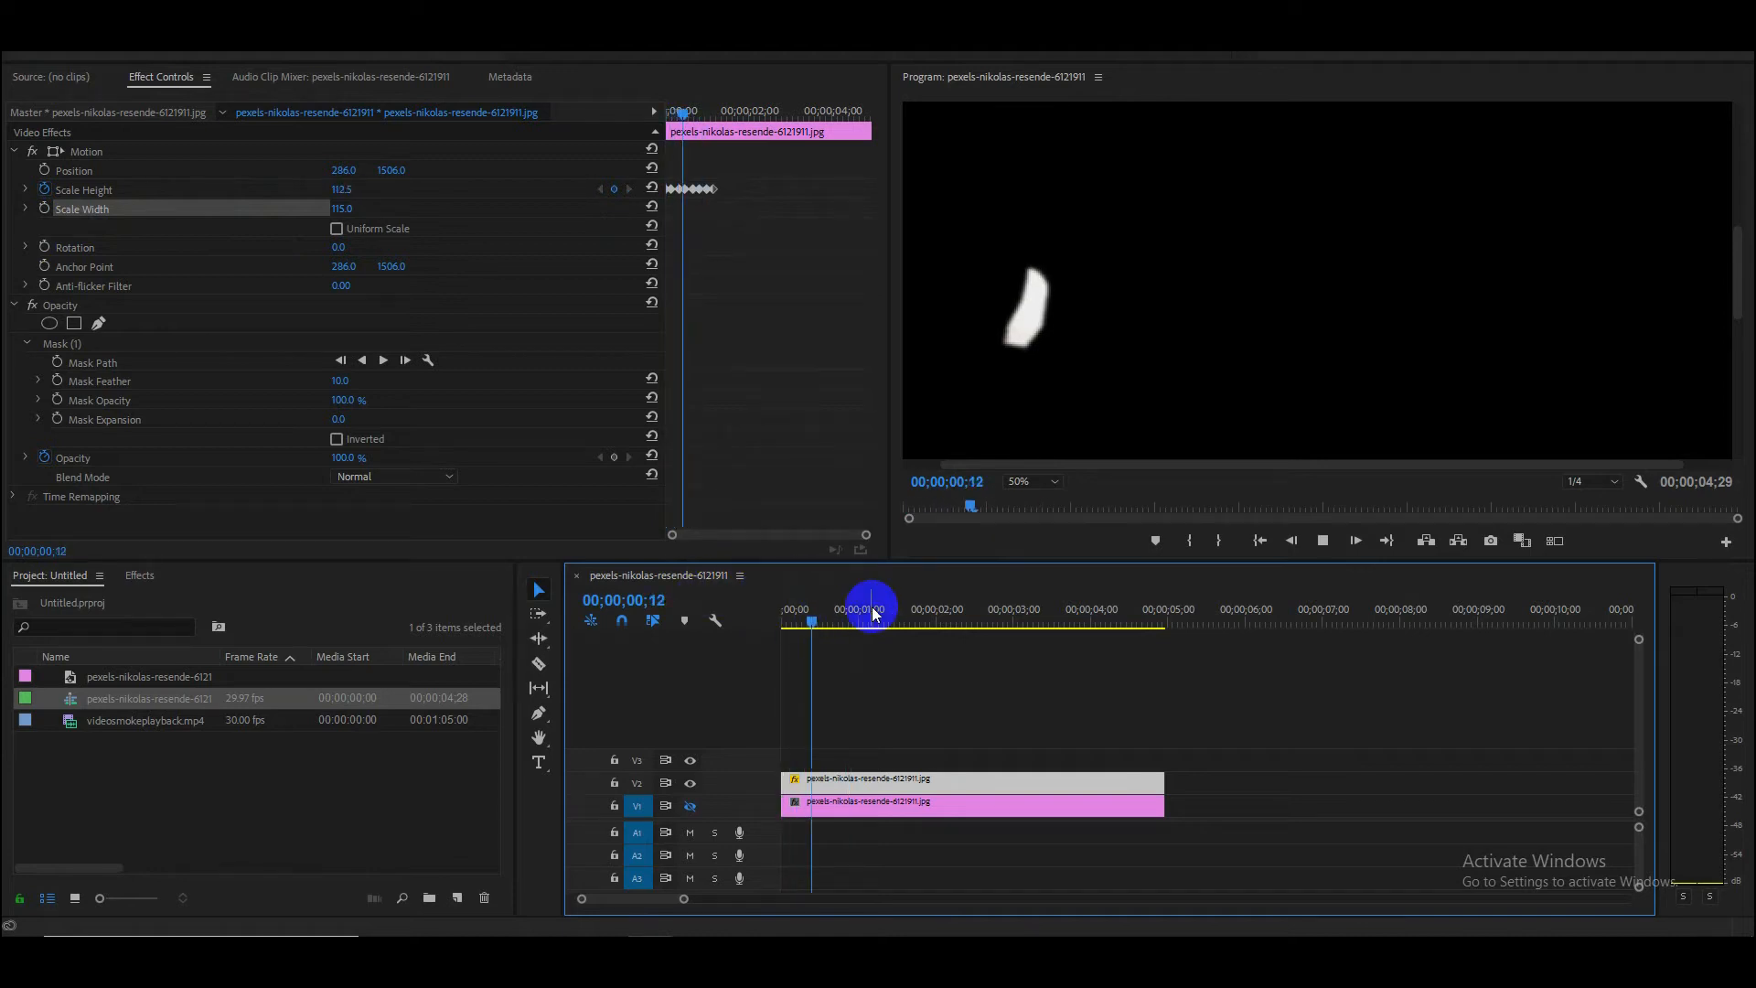
pyautogui.press('space')
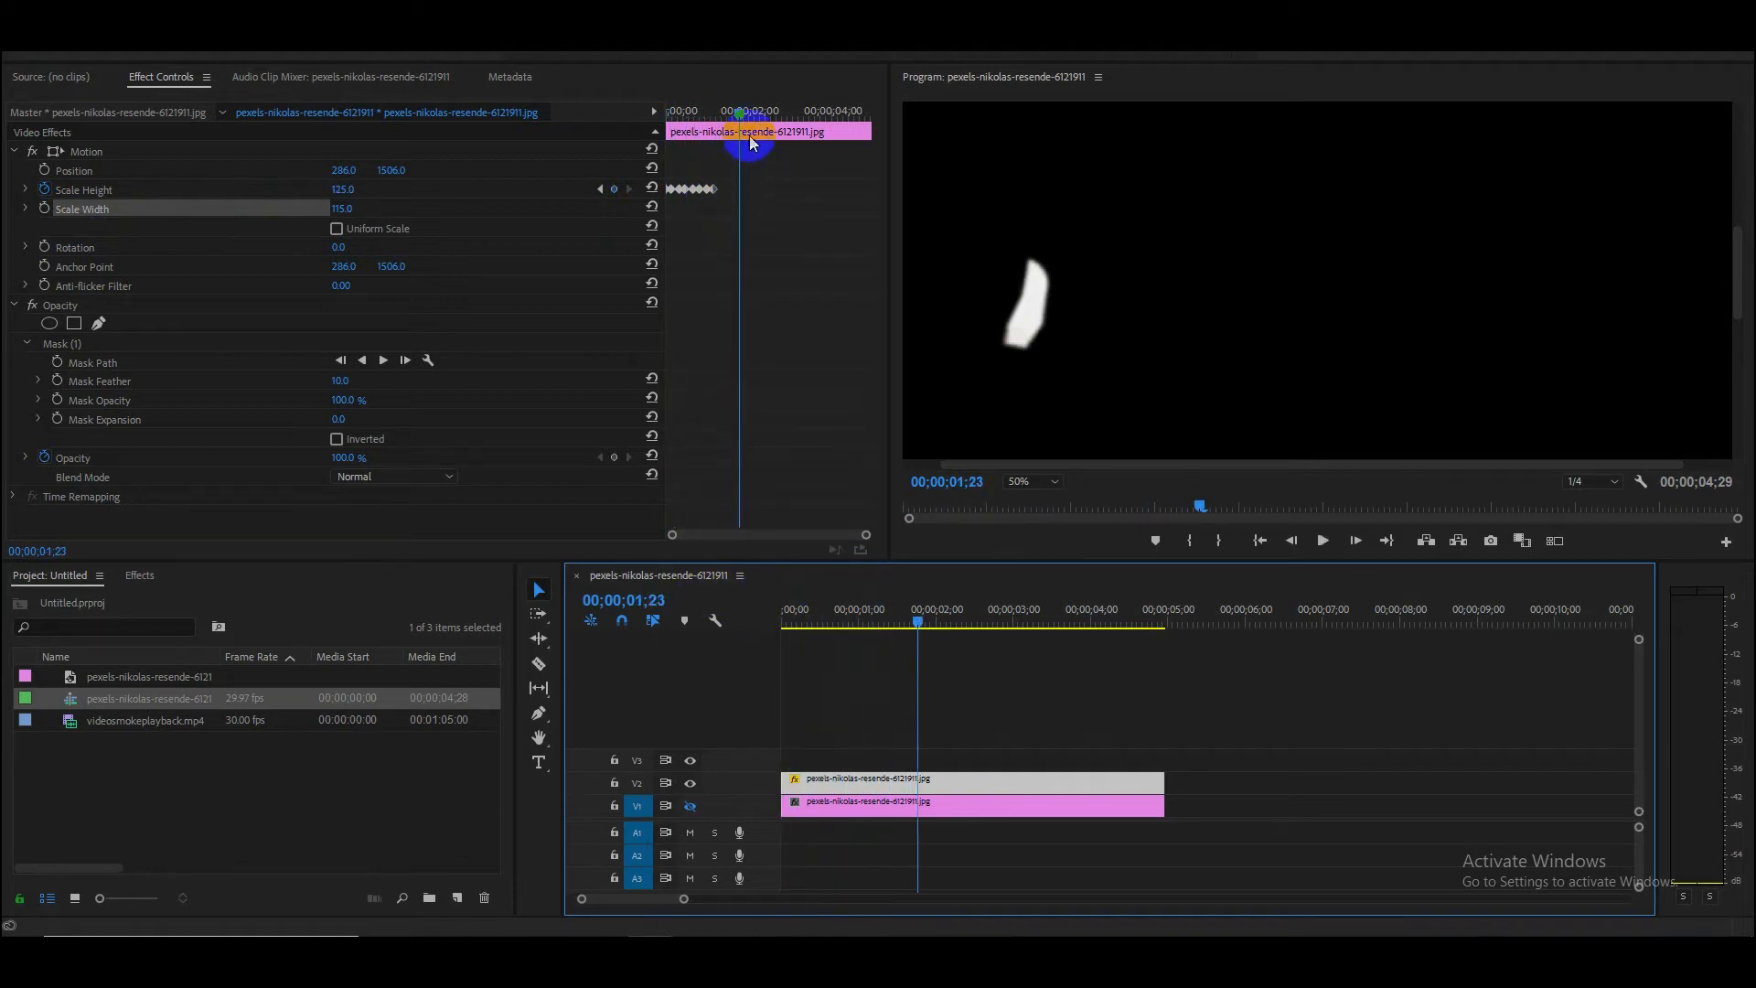
# Step: Change all of the flame clip's Scale Height keyframes to Auto Bezier interpolation
pyautogui.moveTo(713, 115); pyautogui.dragTo(613, 121)
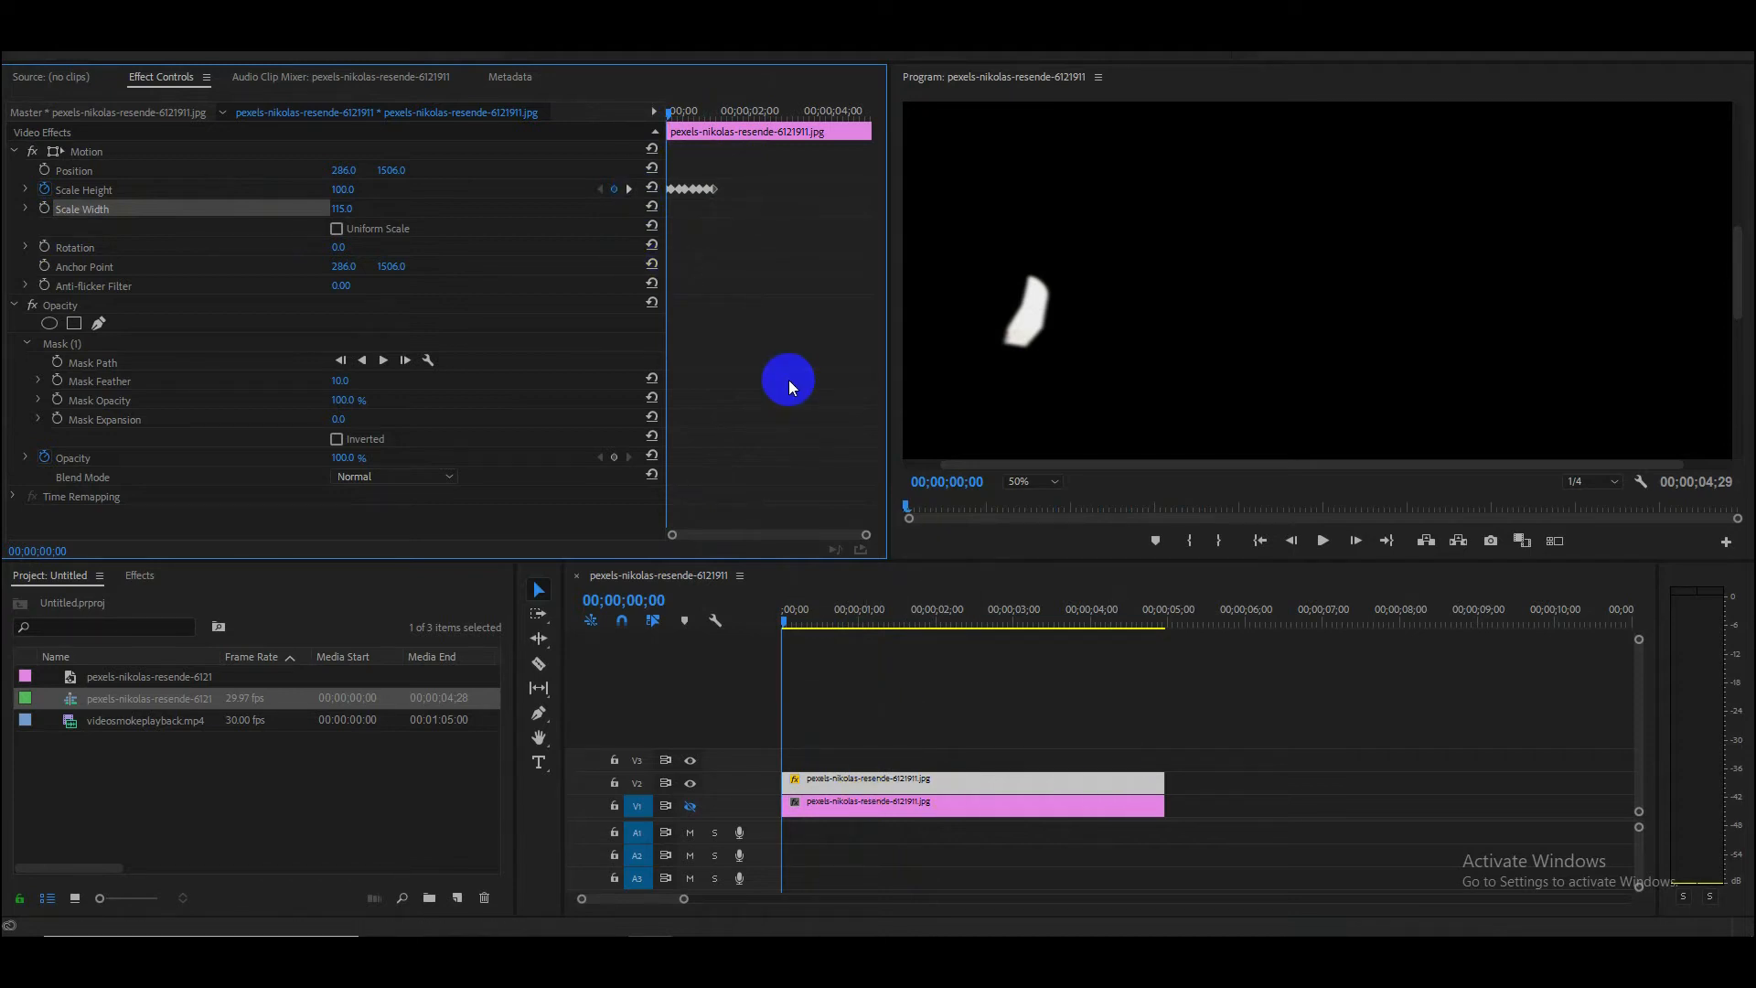
pyautogui.moveTo(668, 172); pyautogui.dragTo(728, 198)
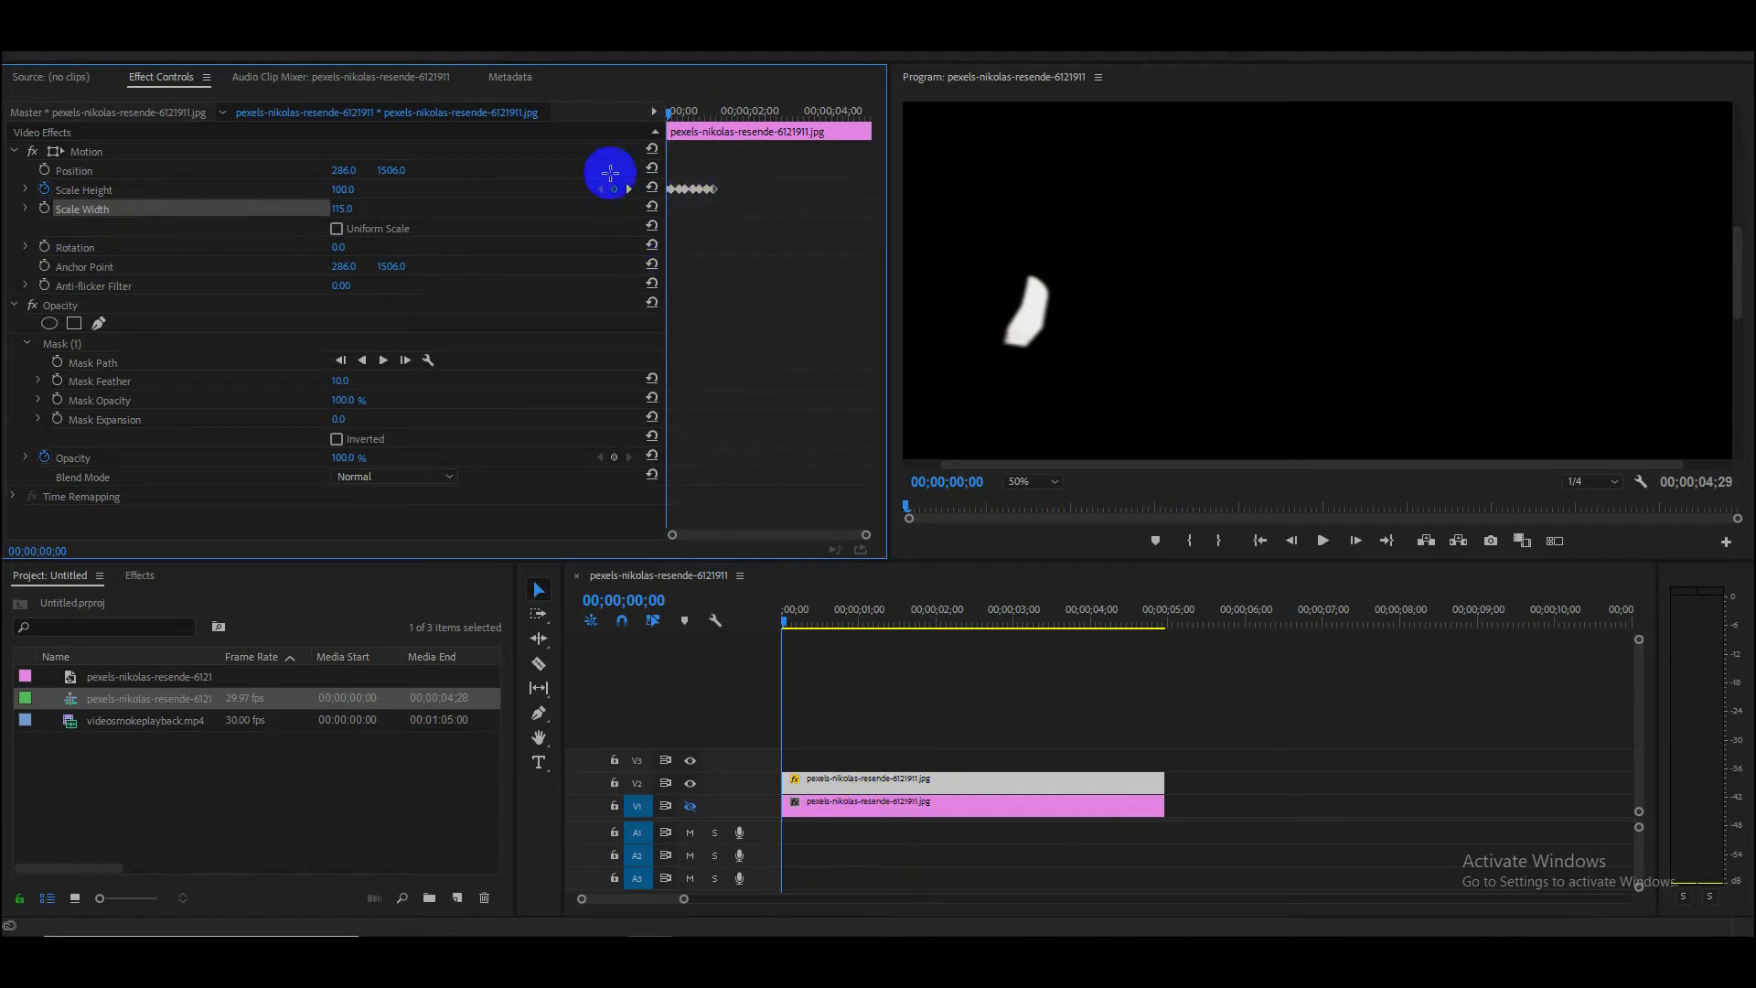
pyautogui.rightClick(710, 190)
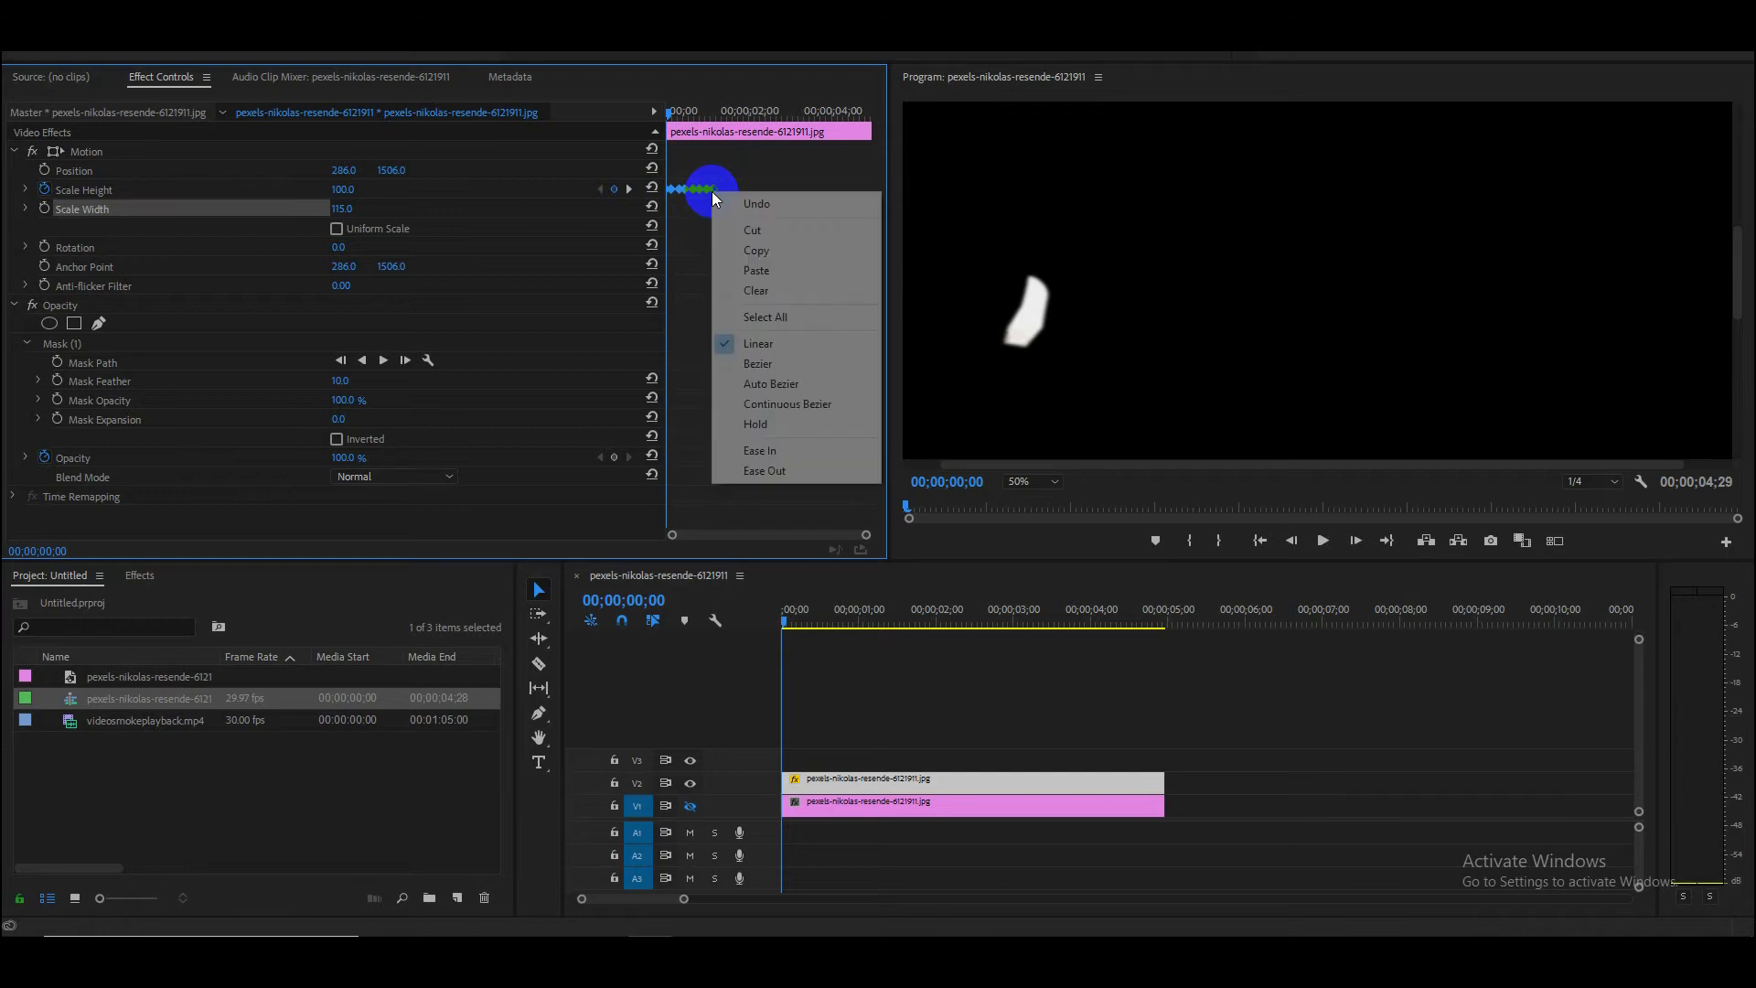
pyautogui.click(794, 384)
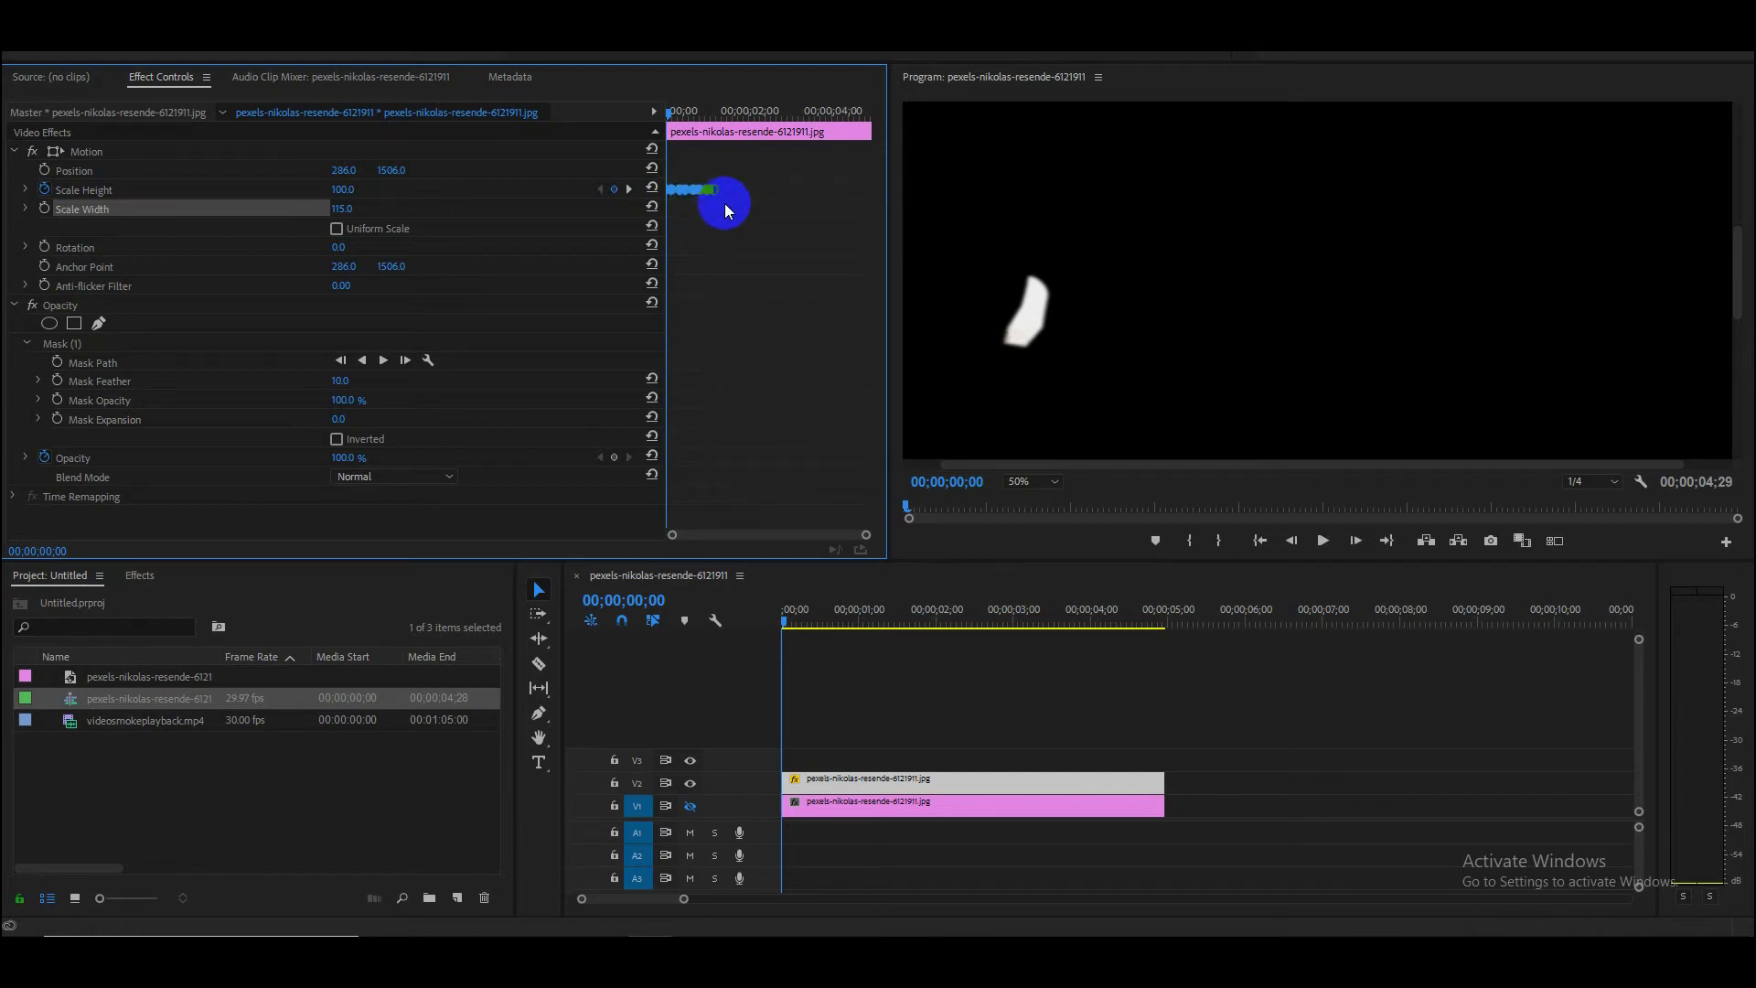
# Step: Paste copies of the Scale Height keyframe sequence from 00;00;01;05 and again from 00;00;02;10 to repeat the flame's flicker
pyautogui.moveTo(674, 125); pyautogui.dragTo(709, 123)
pyautogui.click(629, 189)
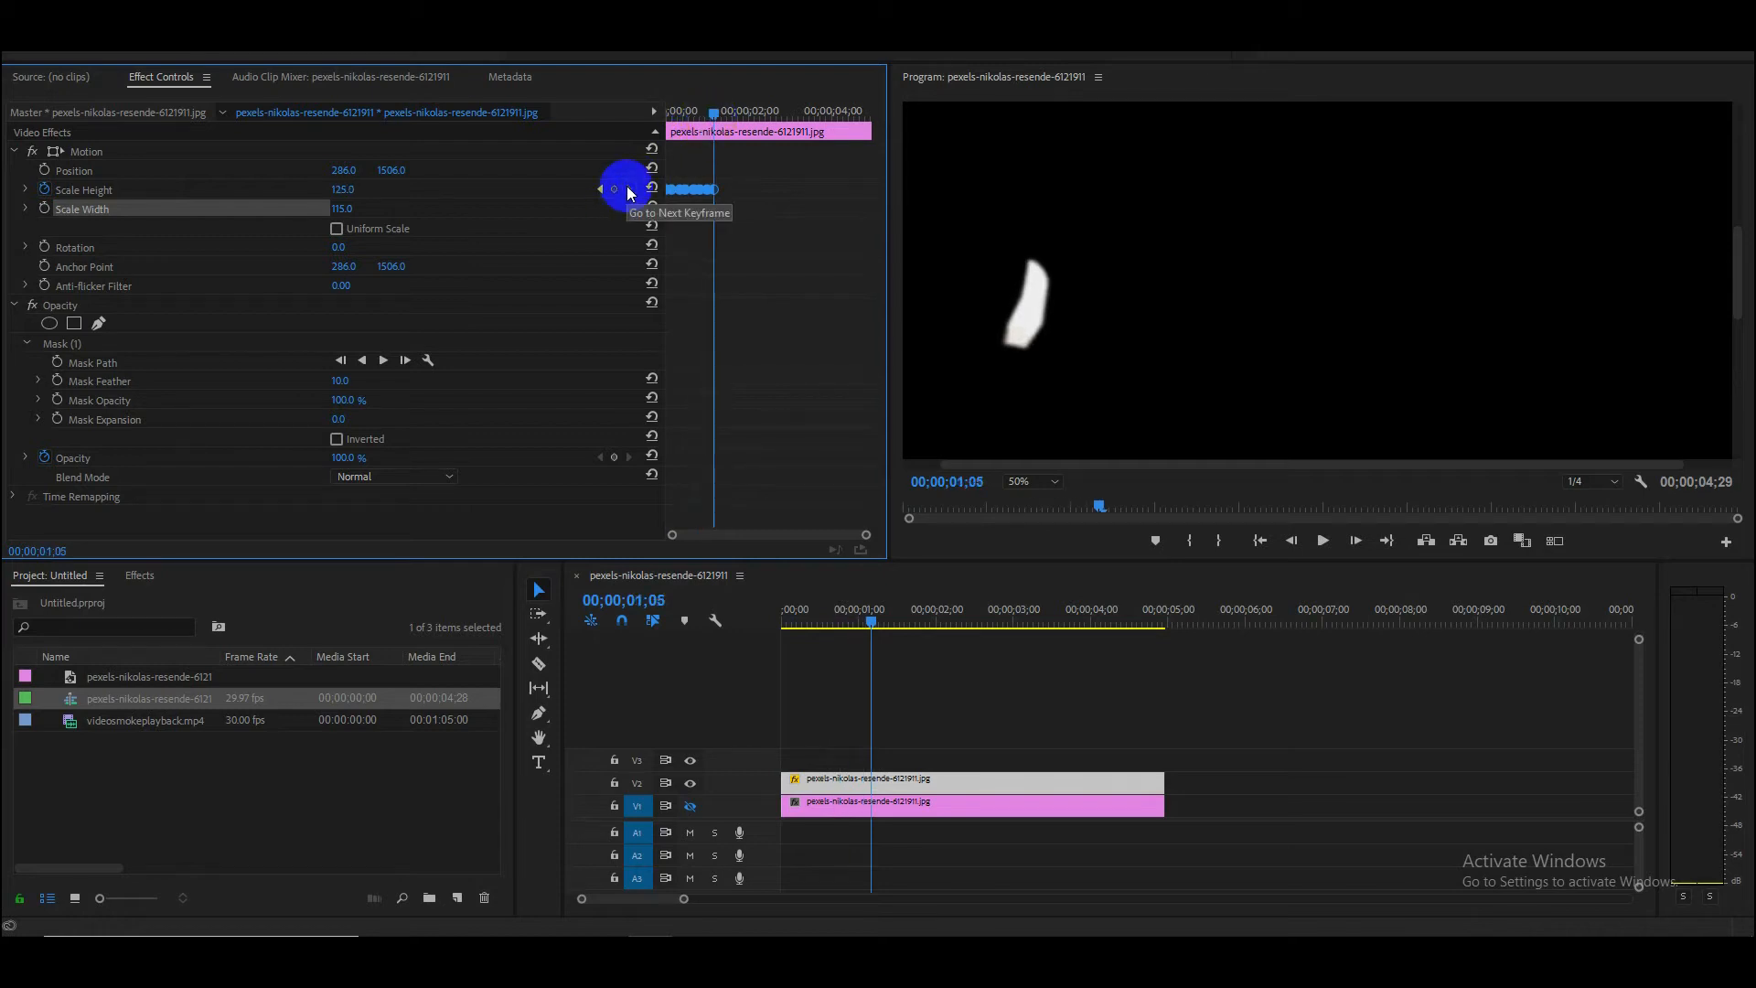
pyautogui.moveTo(713, 110); pyautogui.dragTo(768, 112)
pyautogui.click(608, 191)
pyautogui.click(598, 190)
pyautogui.hotkey('ctrl', 'v')
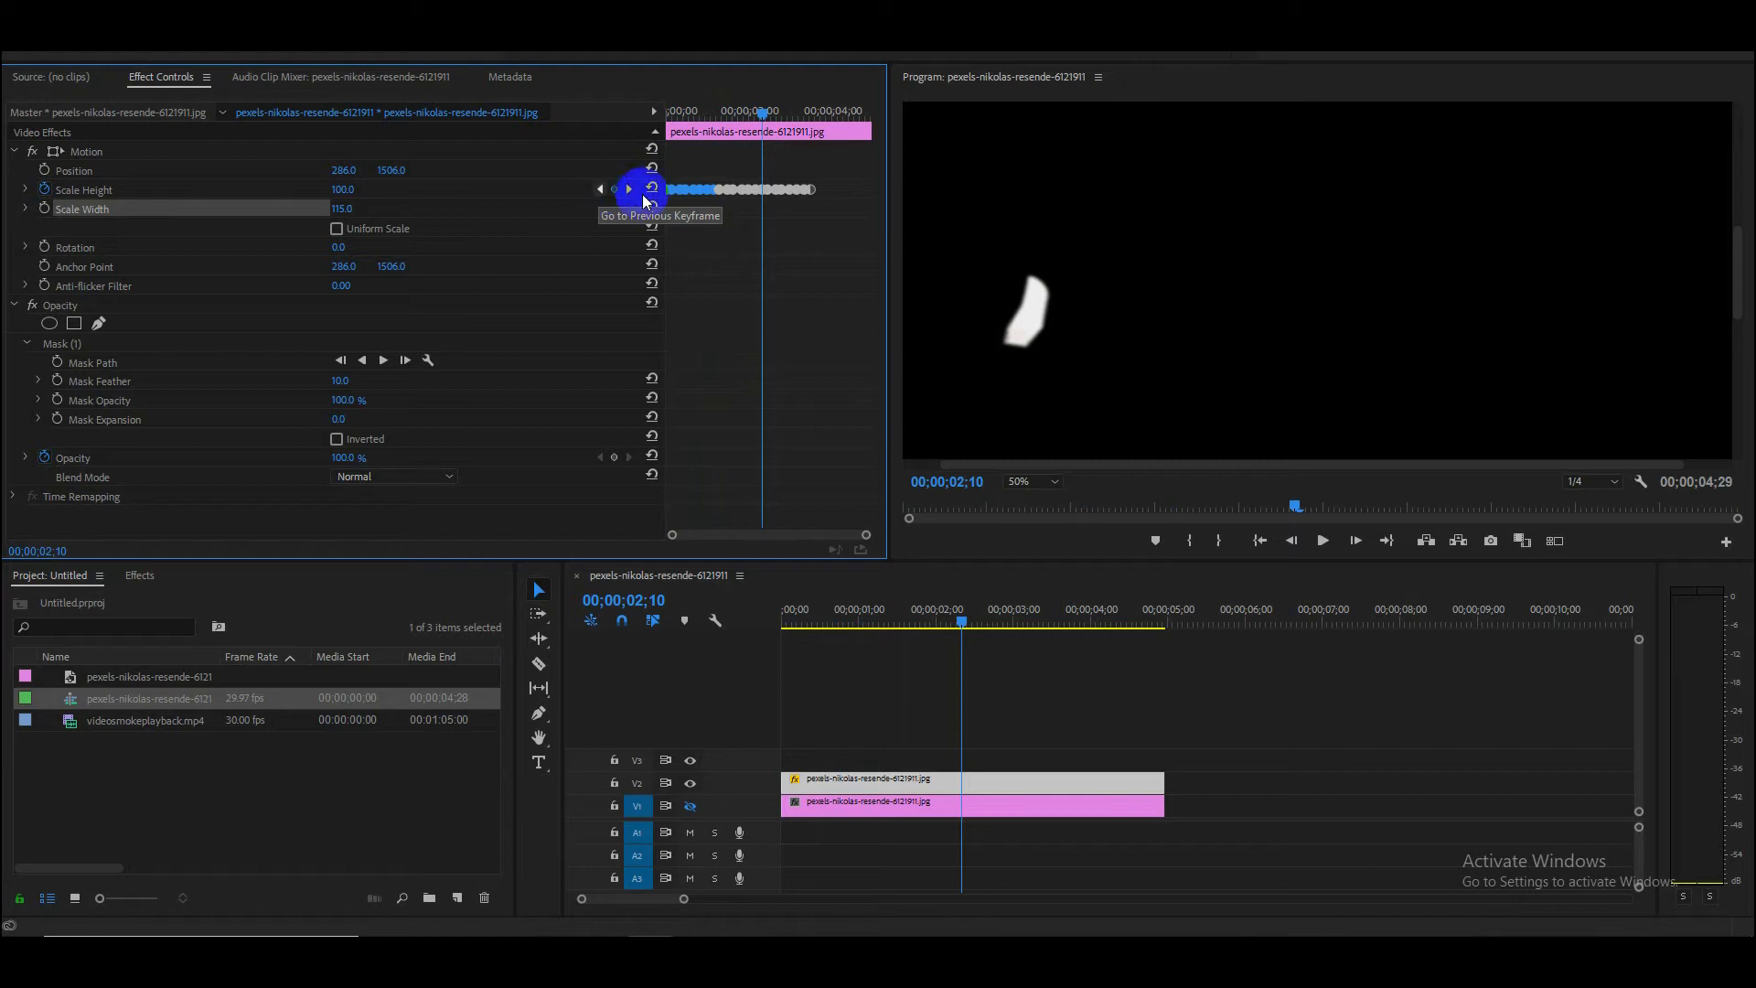
# Step: Paste further copies of the Scale Height keyframe sequence from 00;00;03;15 and from 00;00;04;20 to continue the flicker to the clip's end
pyautogui.moveTo(763, 111); pyautogui.dragTo(810, 112)
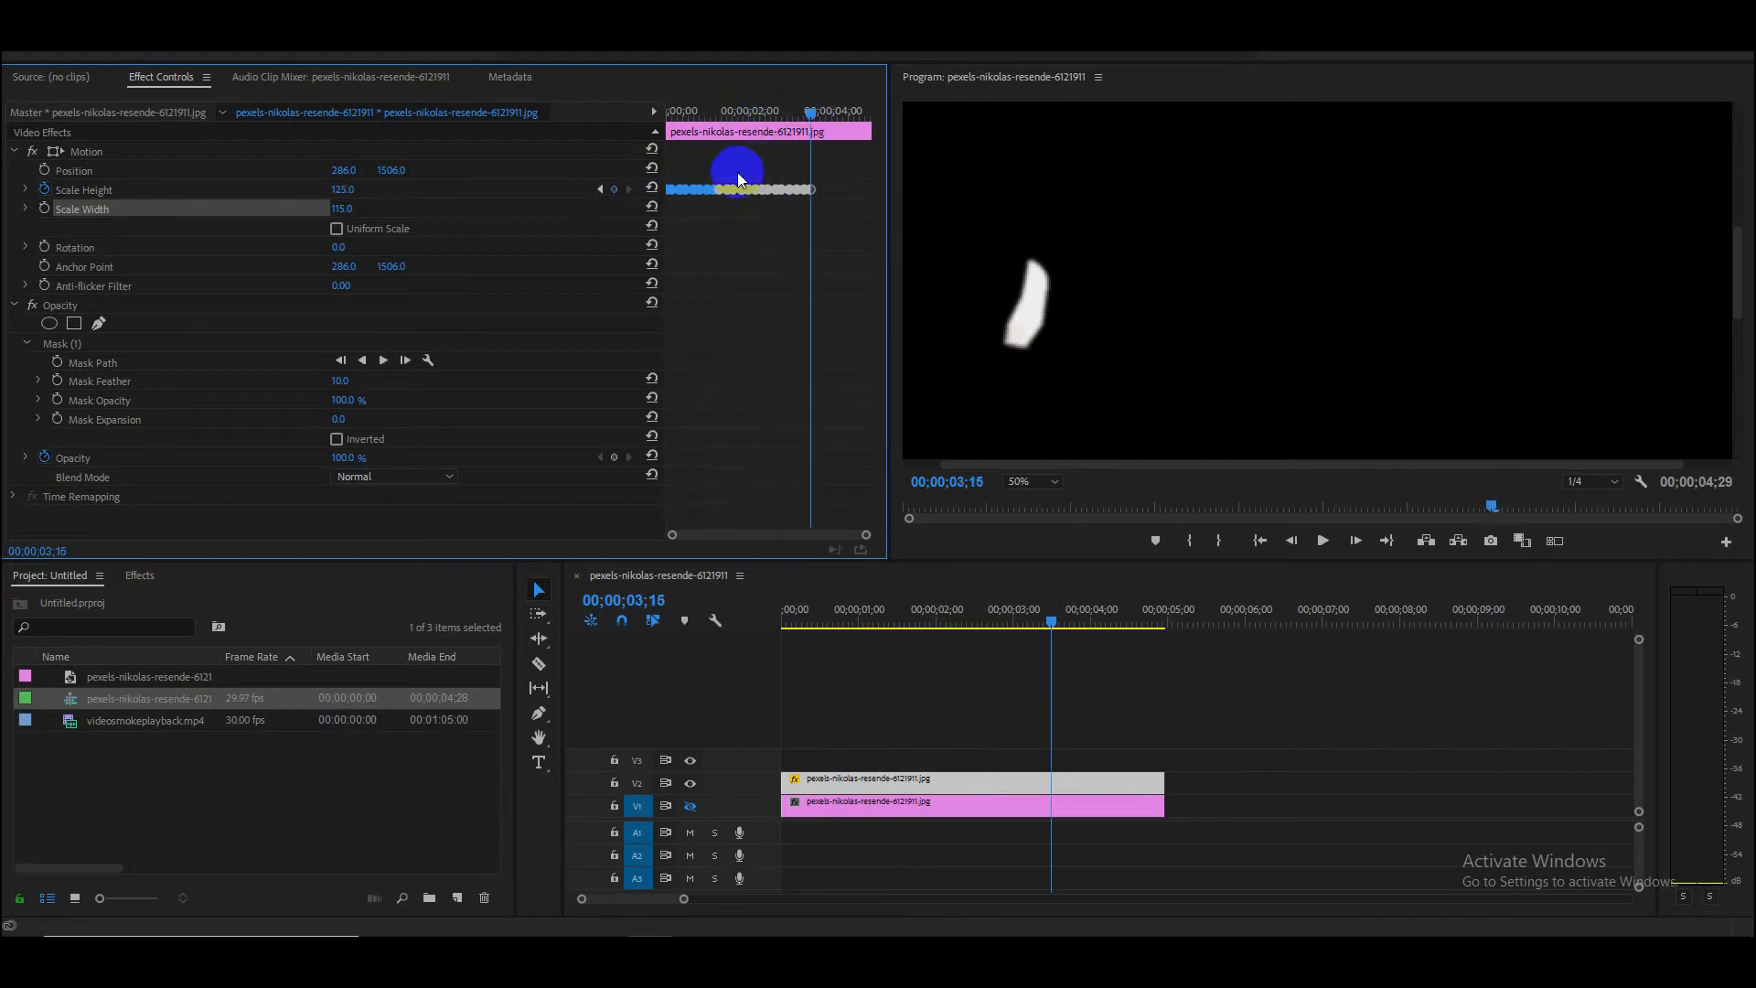
pyautogui.click(600, 189)
pyautogui.click(629, 192)
pyautogui.hotkey('ctrl', 'v')
pyautogui.moveTo(1051, 620); pyautogui.dragTo(1135, 620)
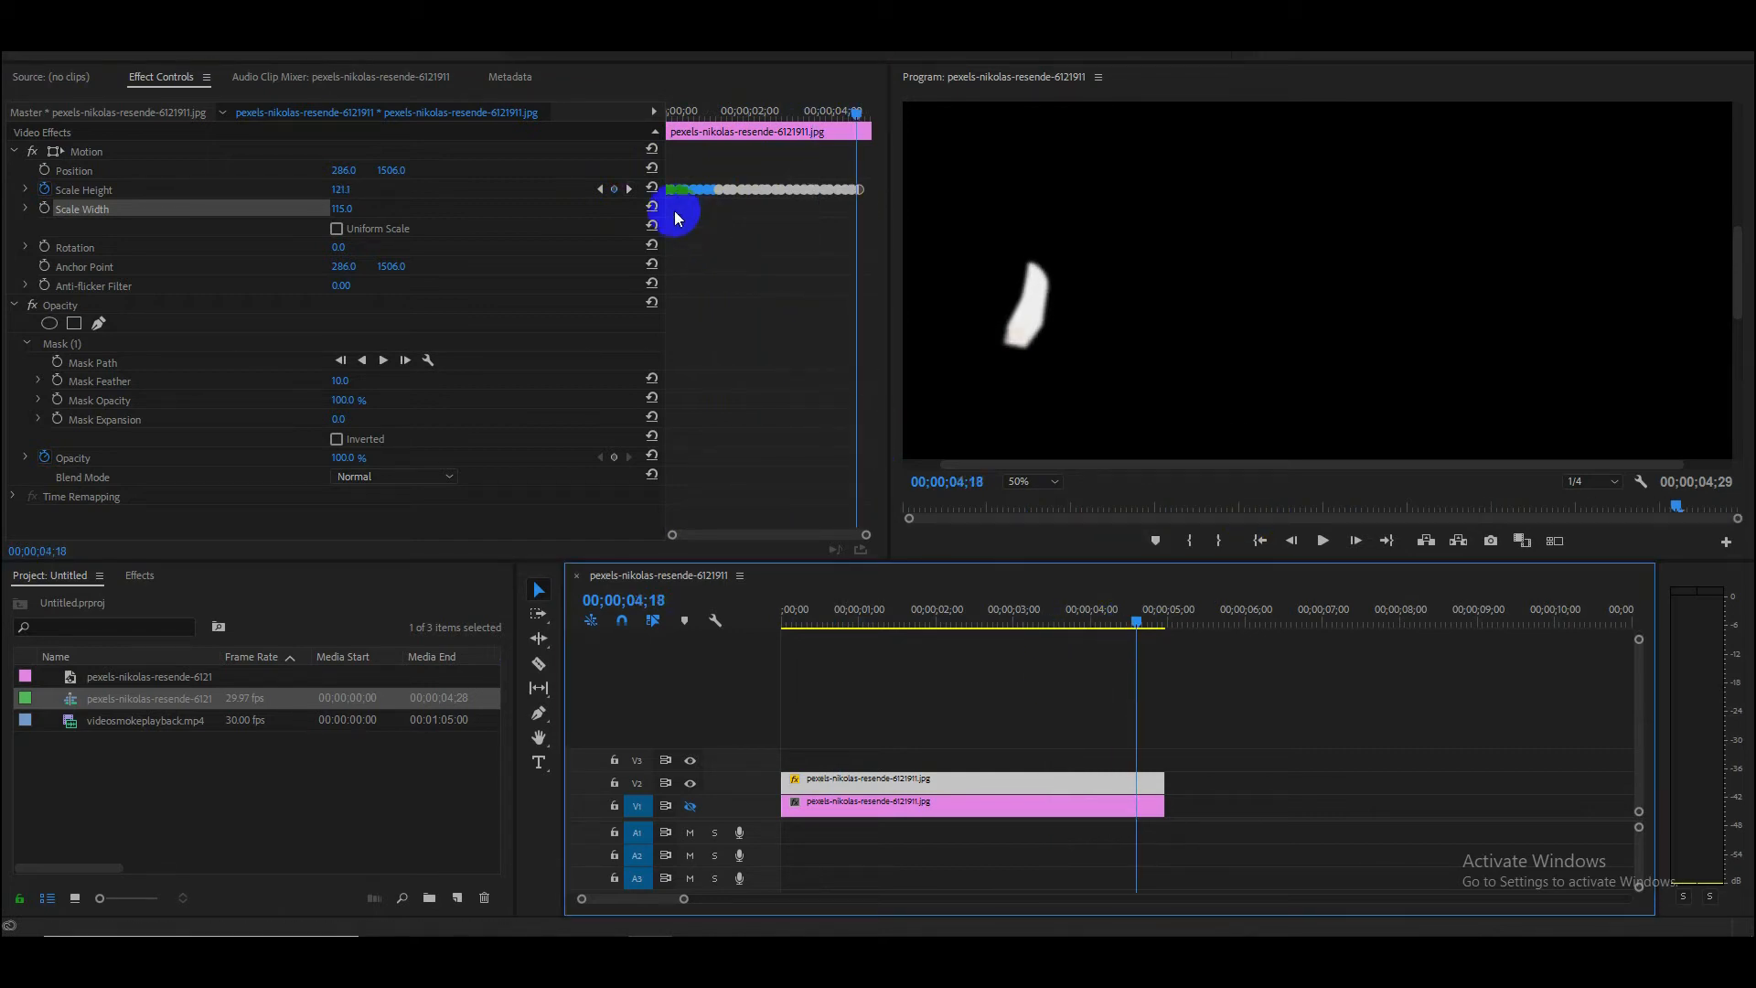
pyautogui.click(628, 190)
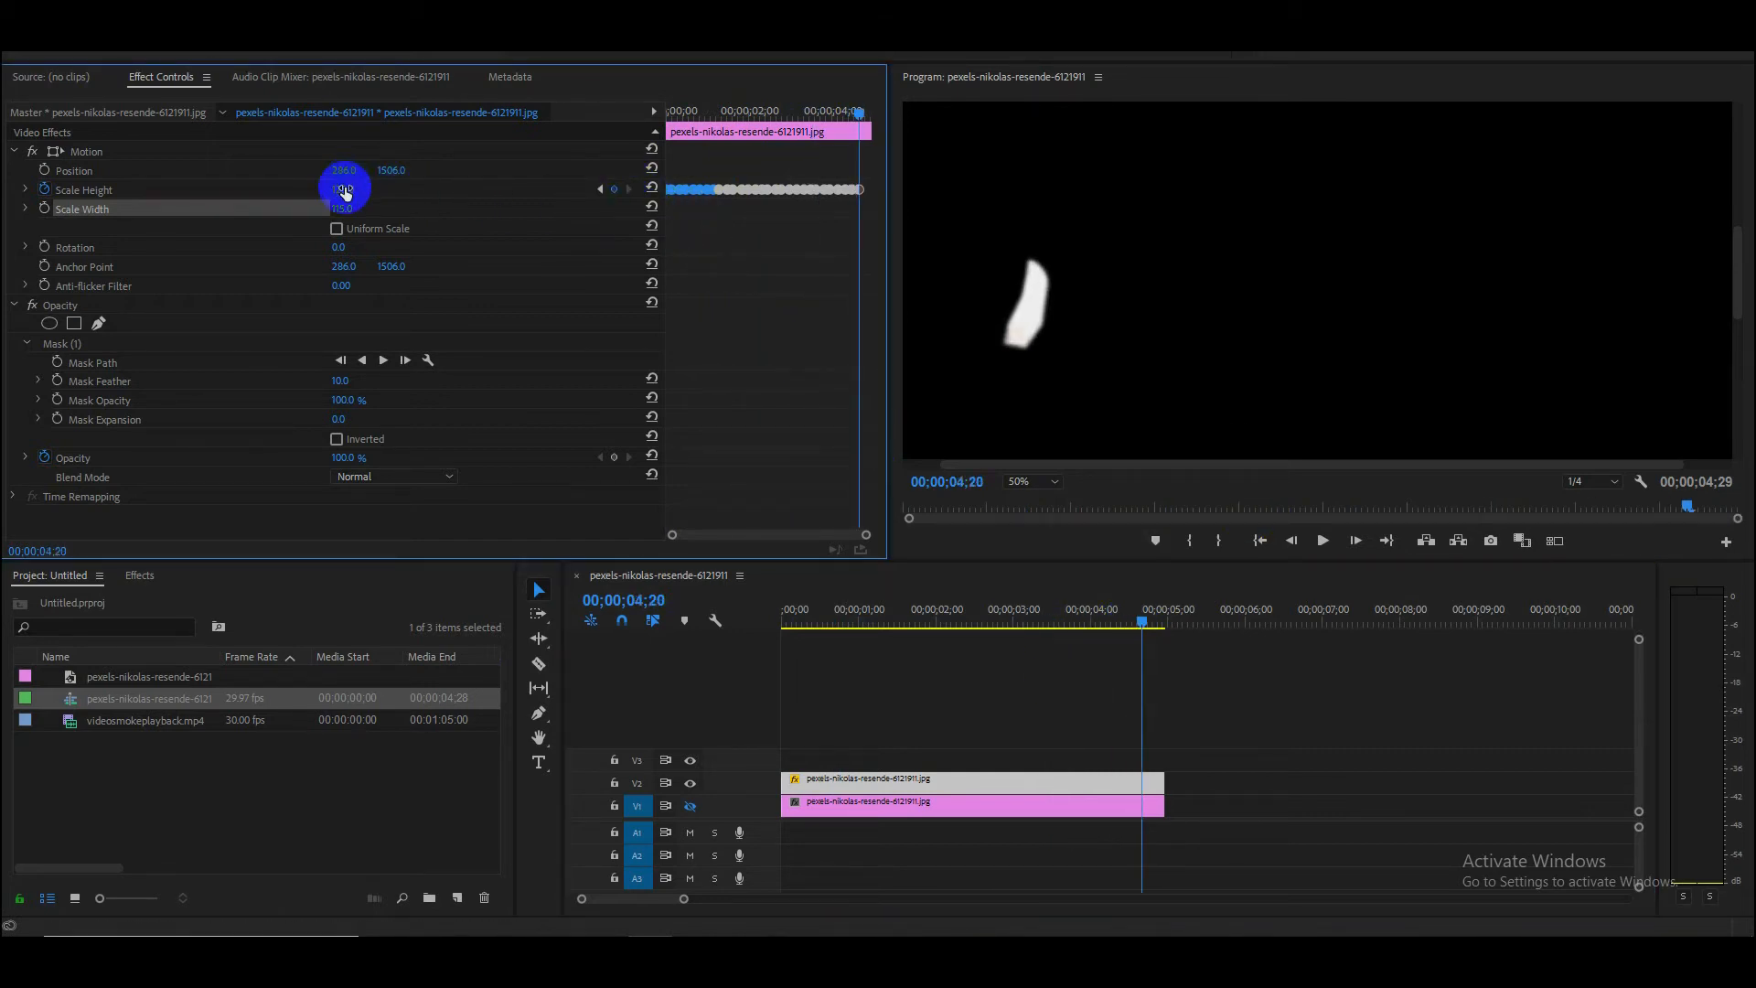
pyautogui.moveTo(670, 203); pyautogui.dragTo(773, 203)
pyautogui.click(850, 236)
pyautogui.hotkey('ctrl', 'v')
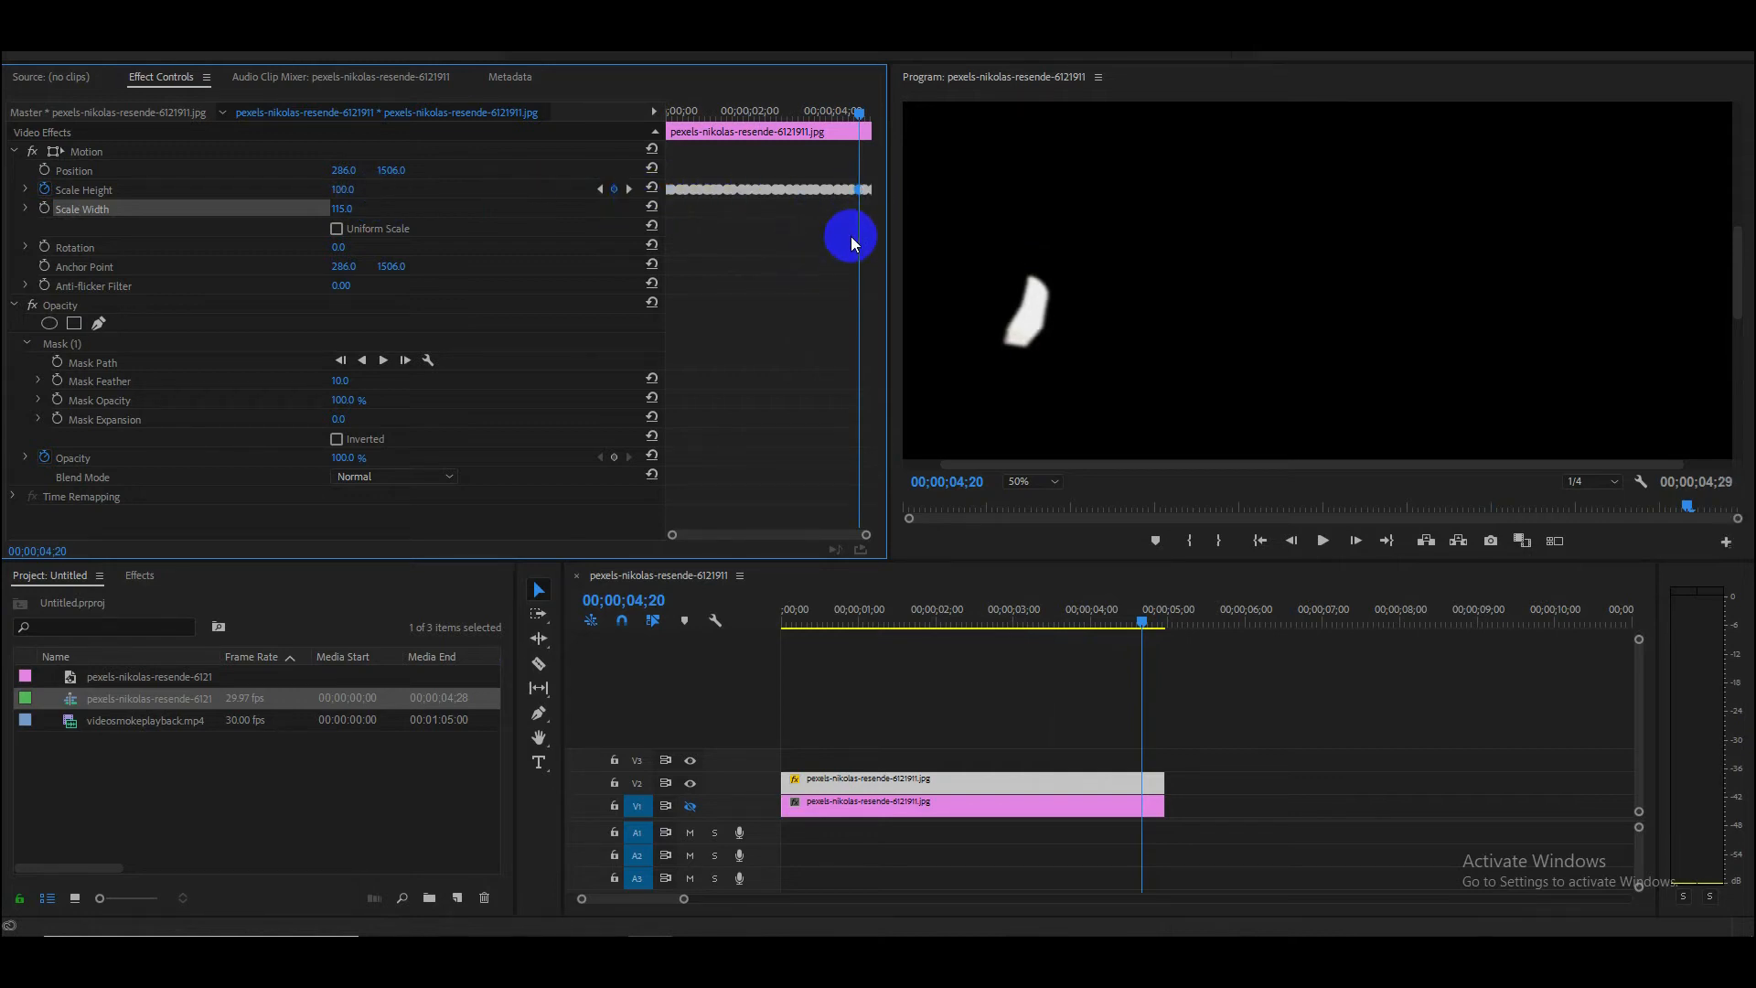
# Step: Make the V1 photo visible again and play the sequence to check the looped flame with the preview zoom at Fit
pyautogui.moveTo(1142, 614); pyautogui.dragTo(741, 629)
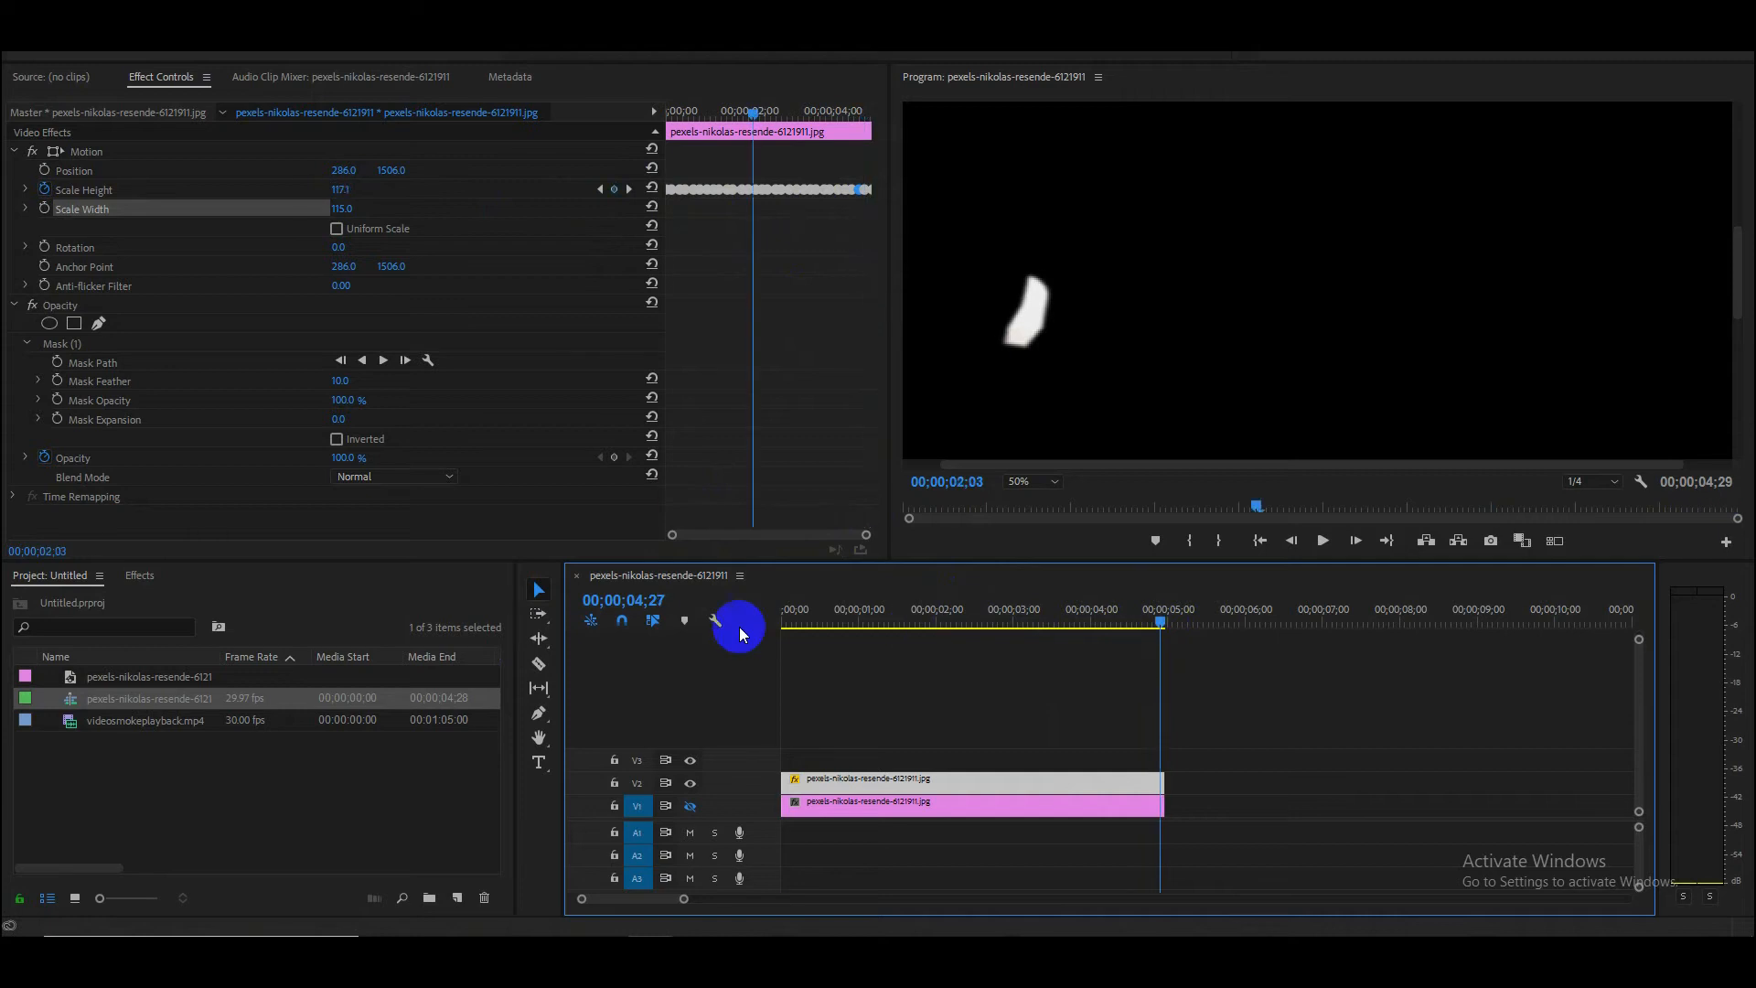
pyautogui.press('space')
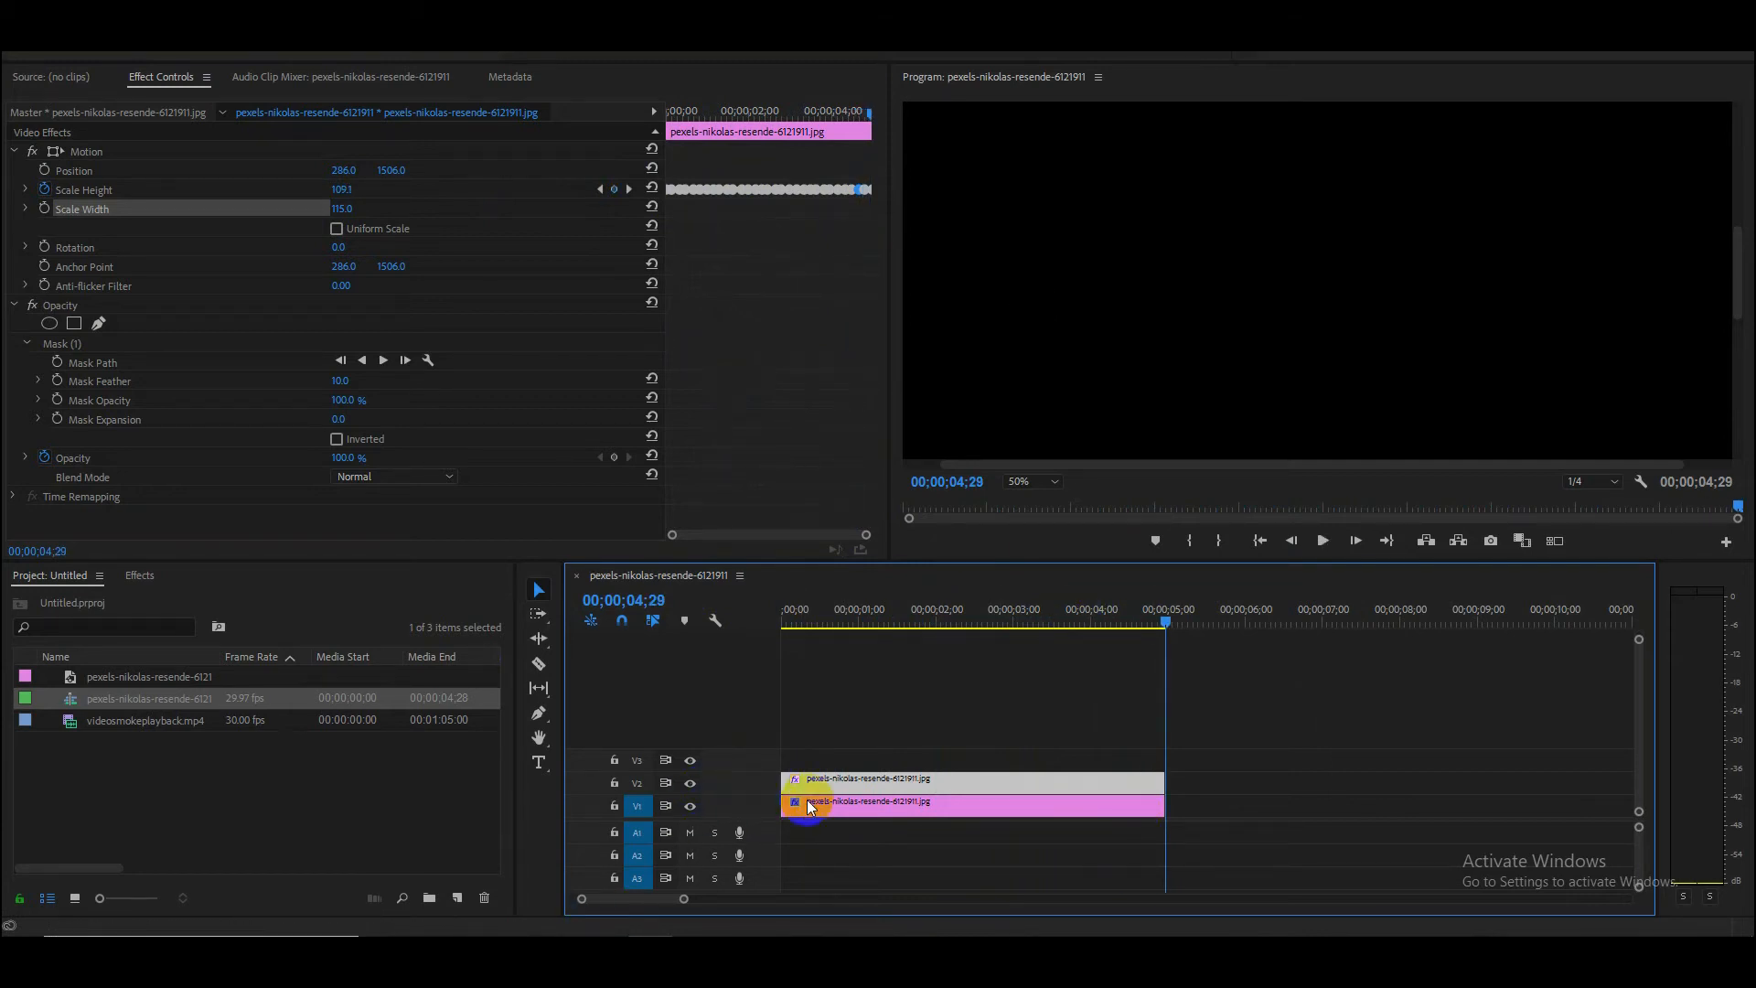
pyautogui.click(886, 621)
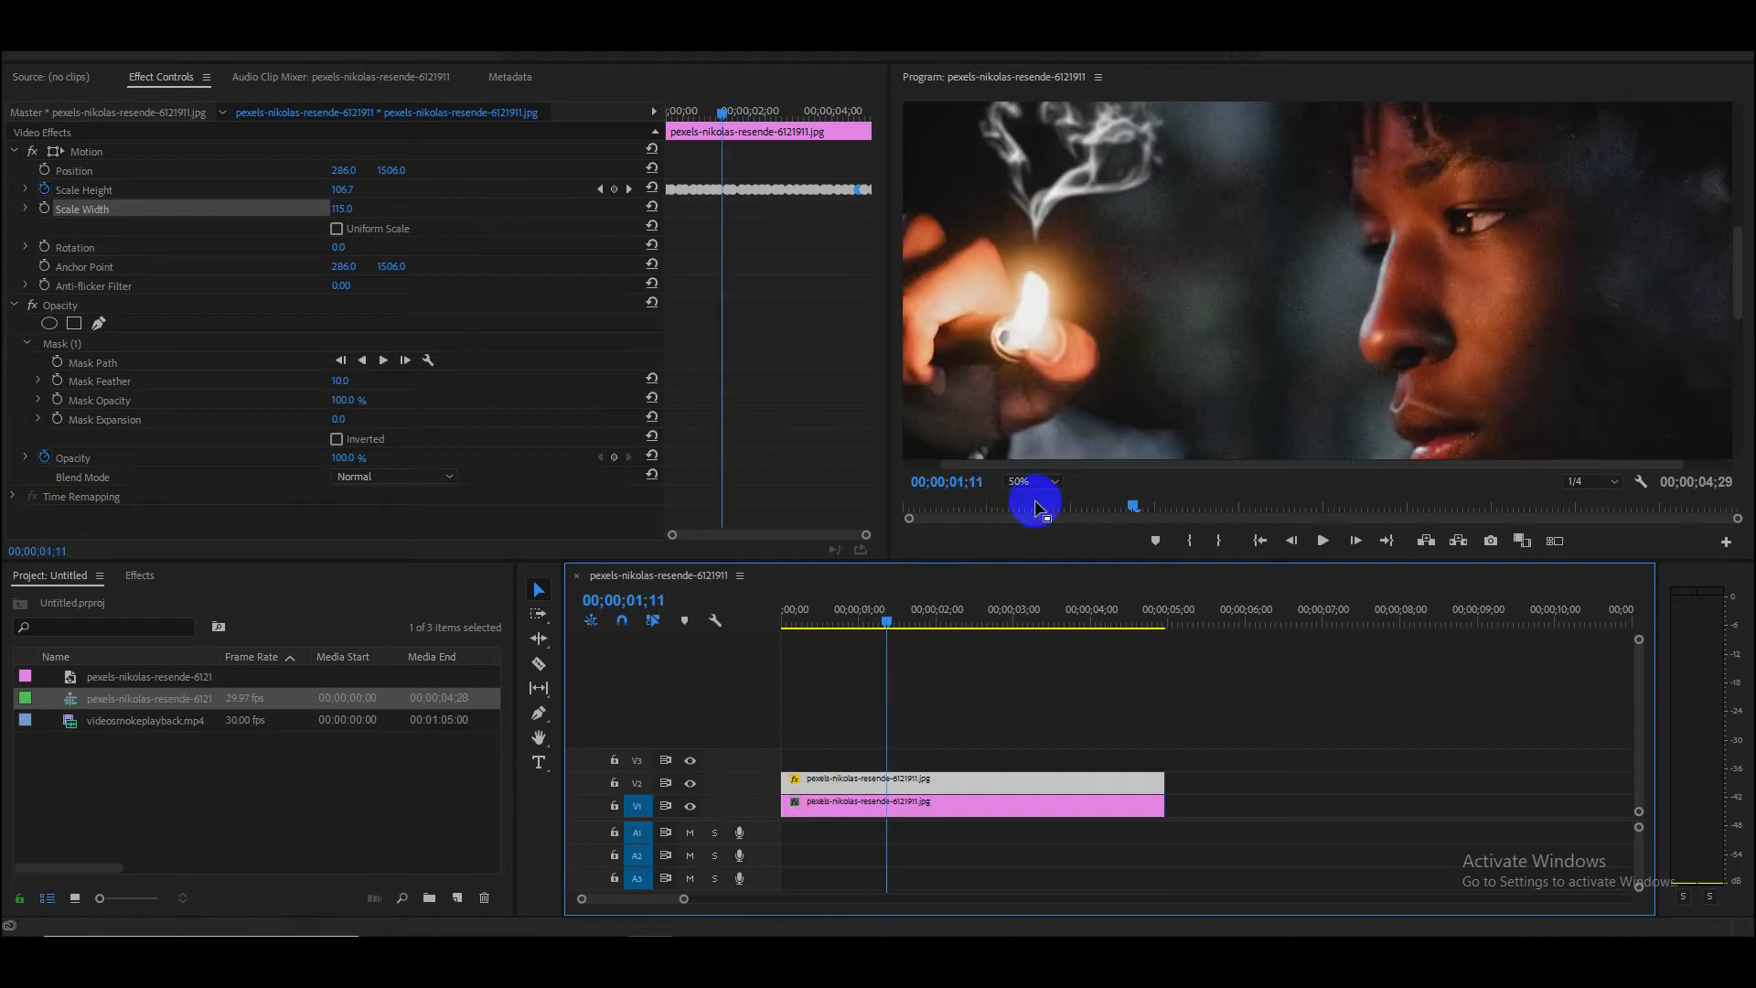
pyautogui.click(1034, 481)
pyautogui.click(1047, 501)
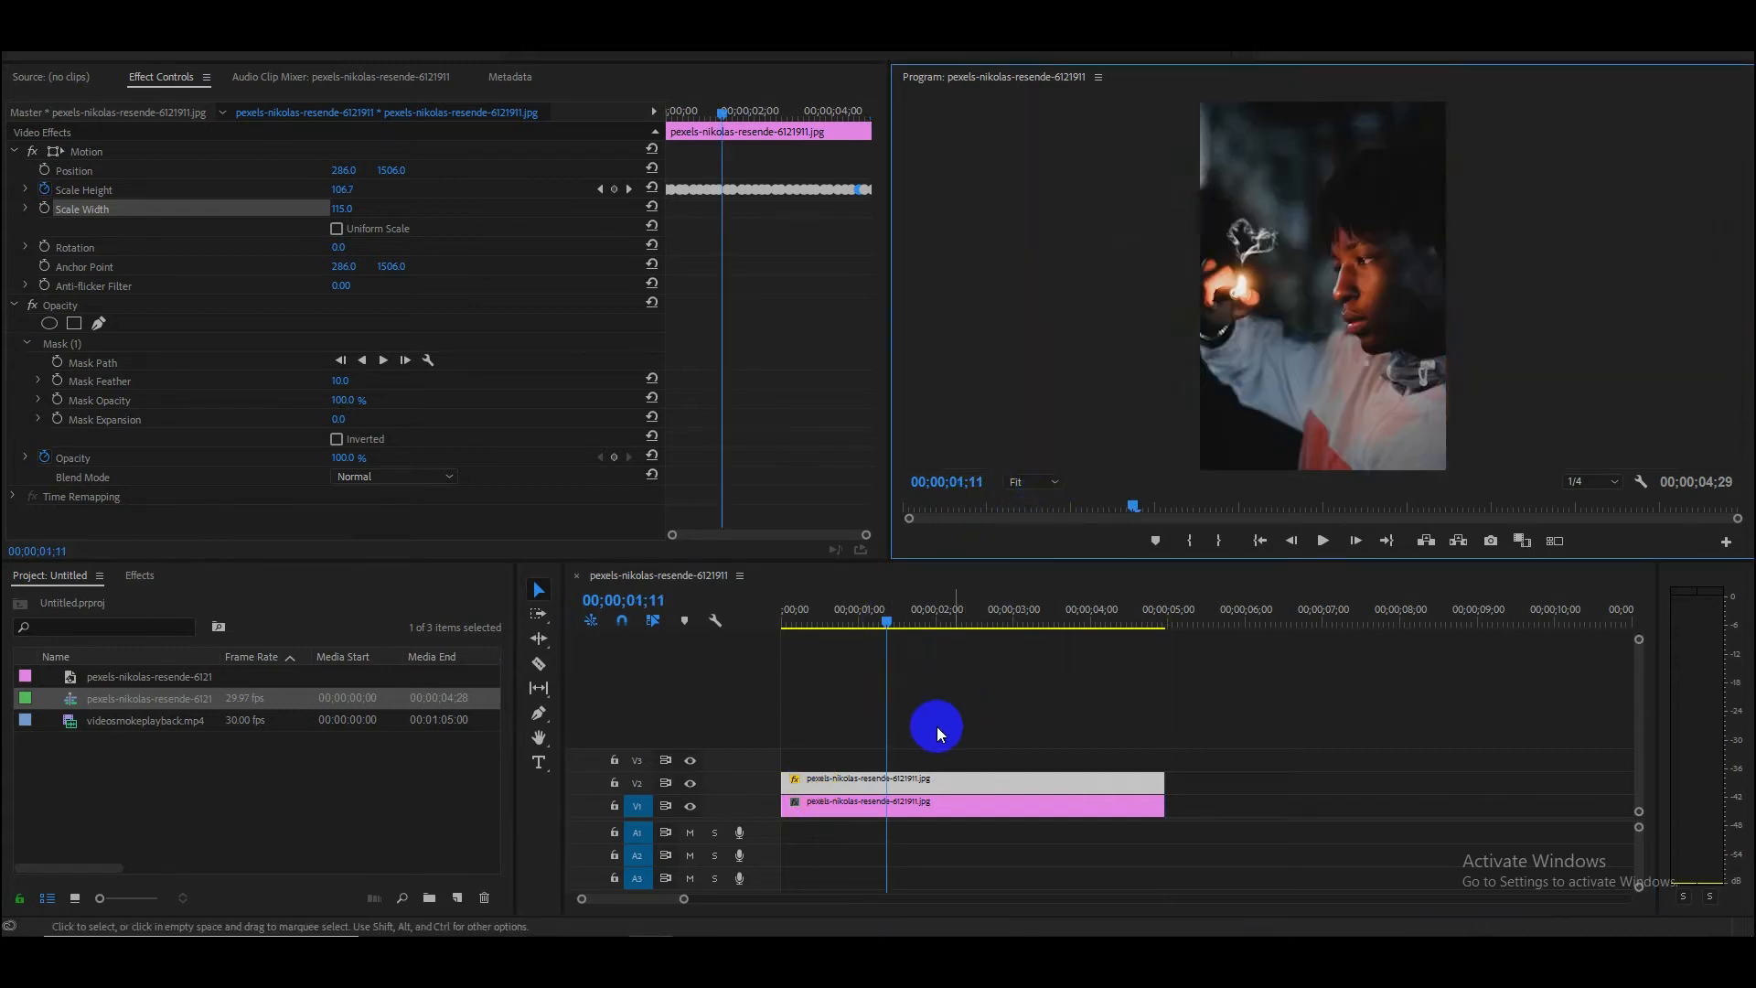
pyautogui.moveTo(887, 618); pyautogui.dragTo(711, 618)
pyautogui.press('space')
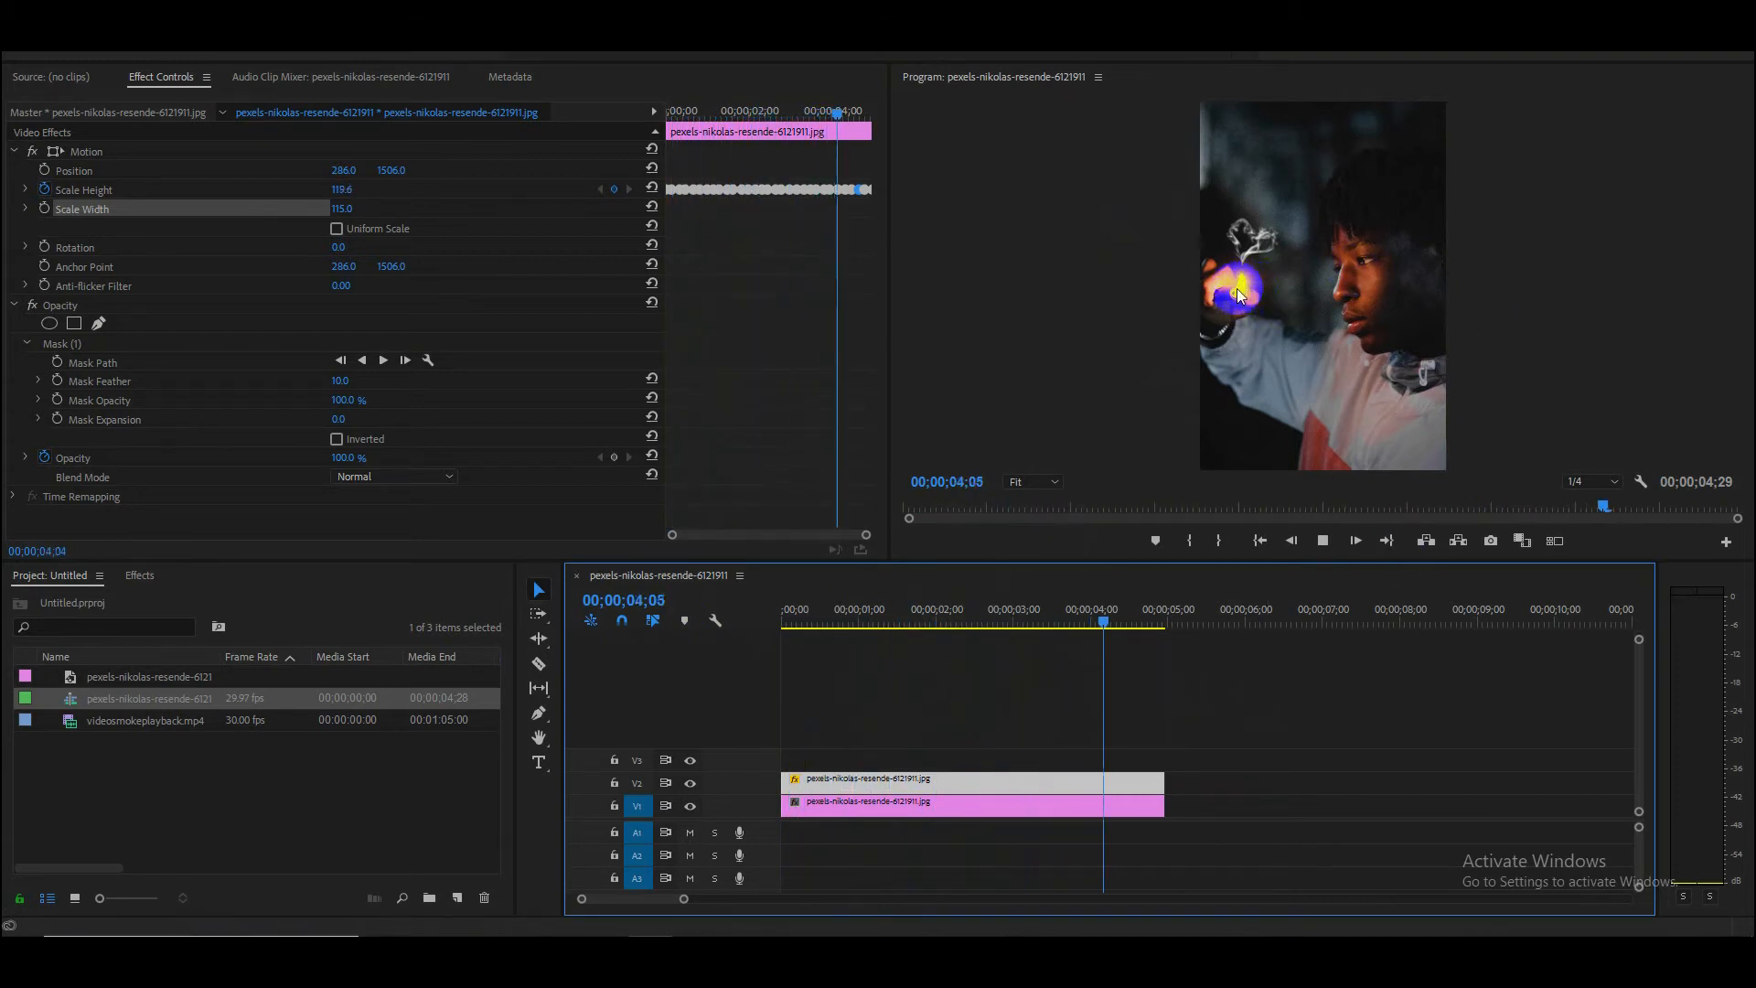
# Step: Play the sequence at 50% preview zoom to examine the flame's flicker up close
pyautogui.moveTo(1168, 625); pyautogui.dragTo(828, 624)
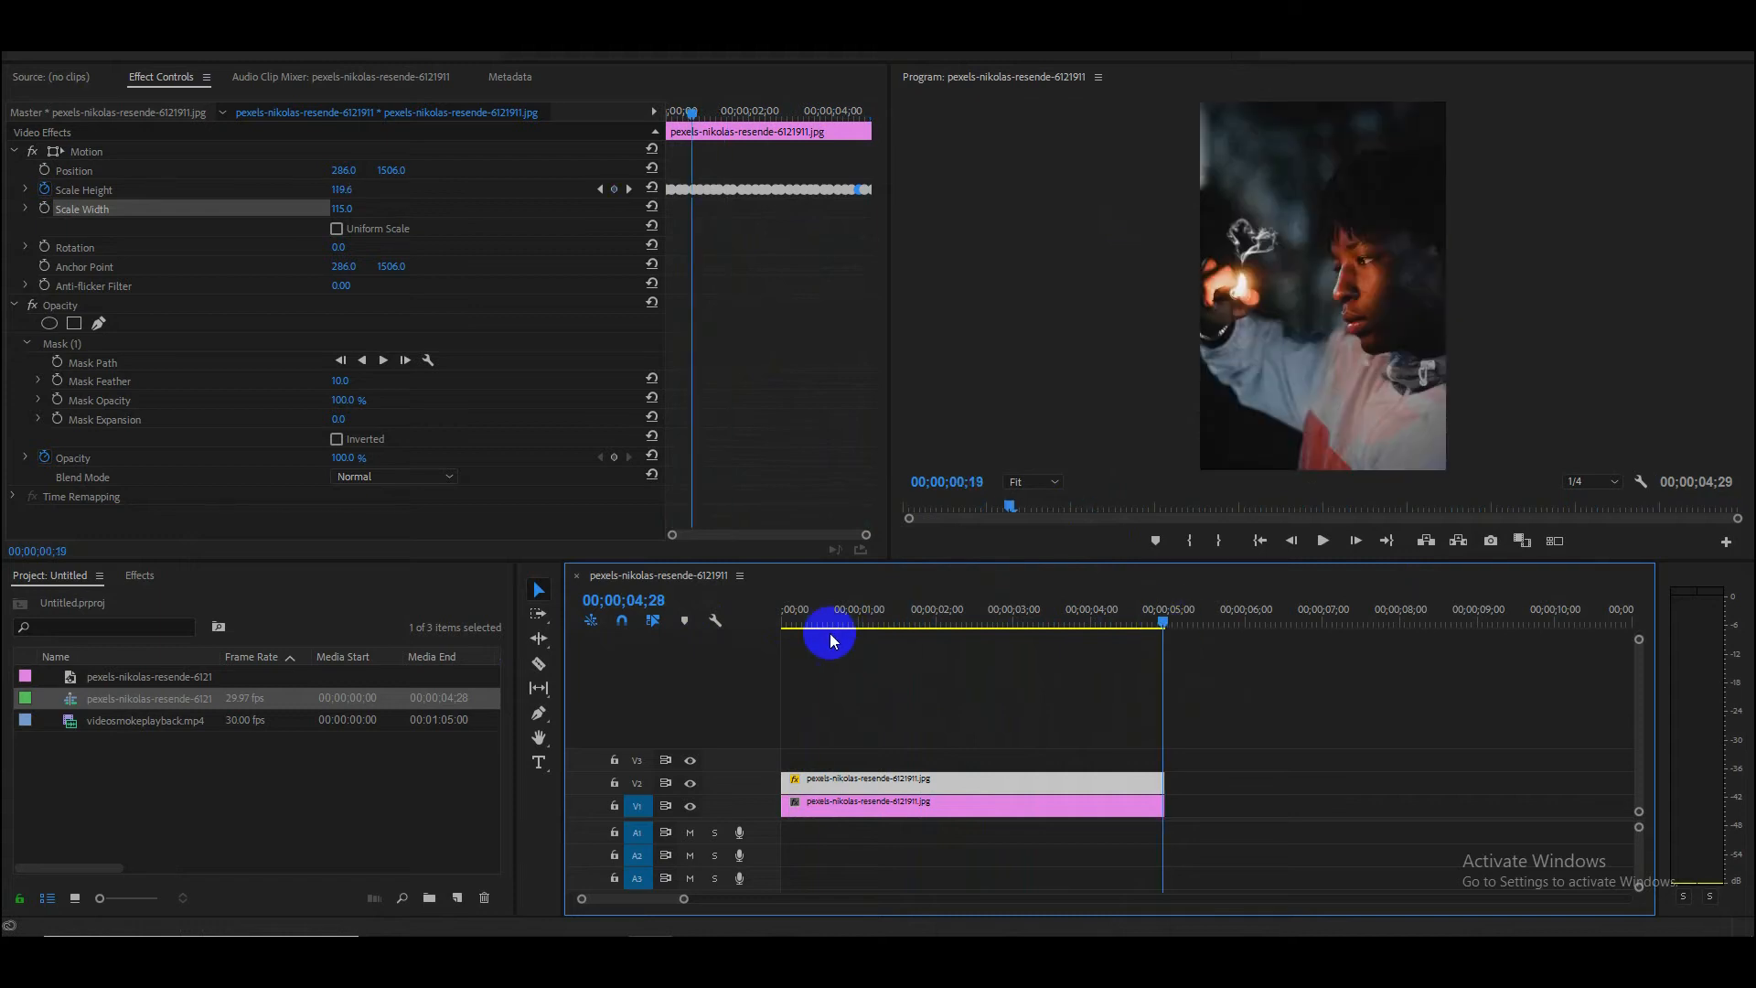
pyautogui.click(1043, 479)
pyautogui.click(1033, 554)
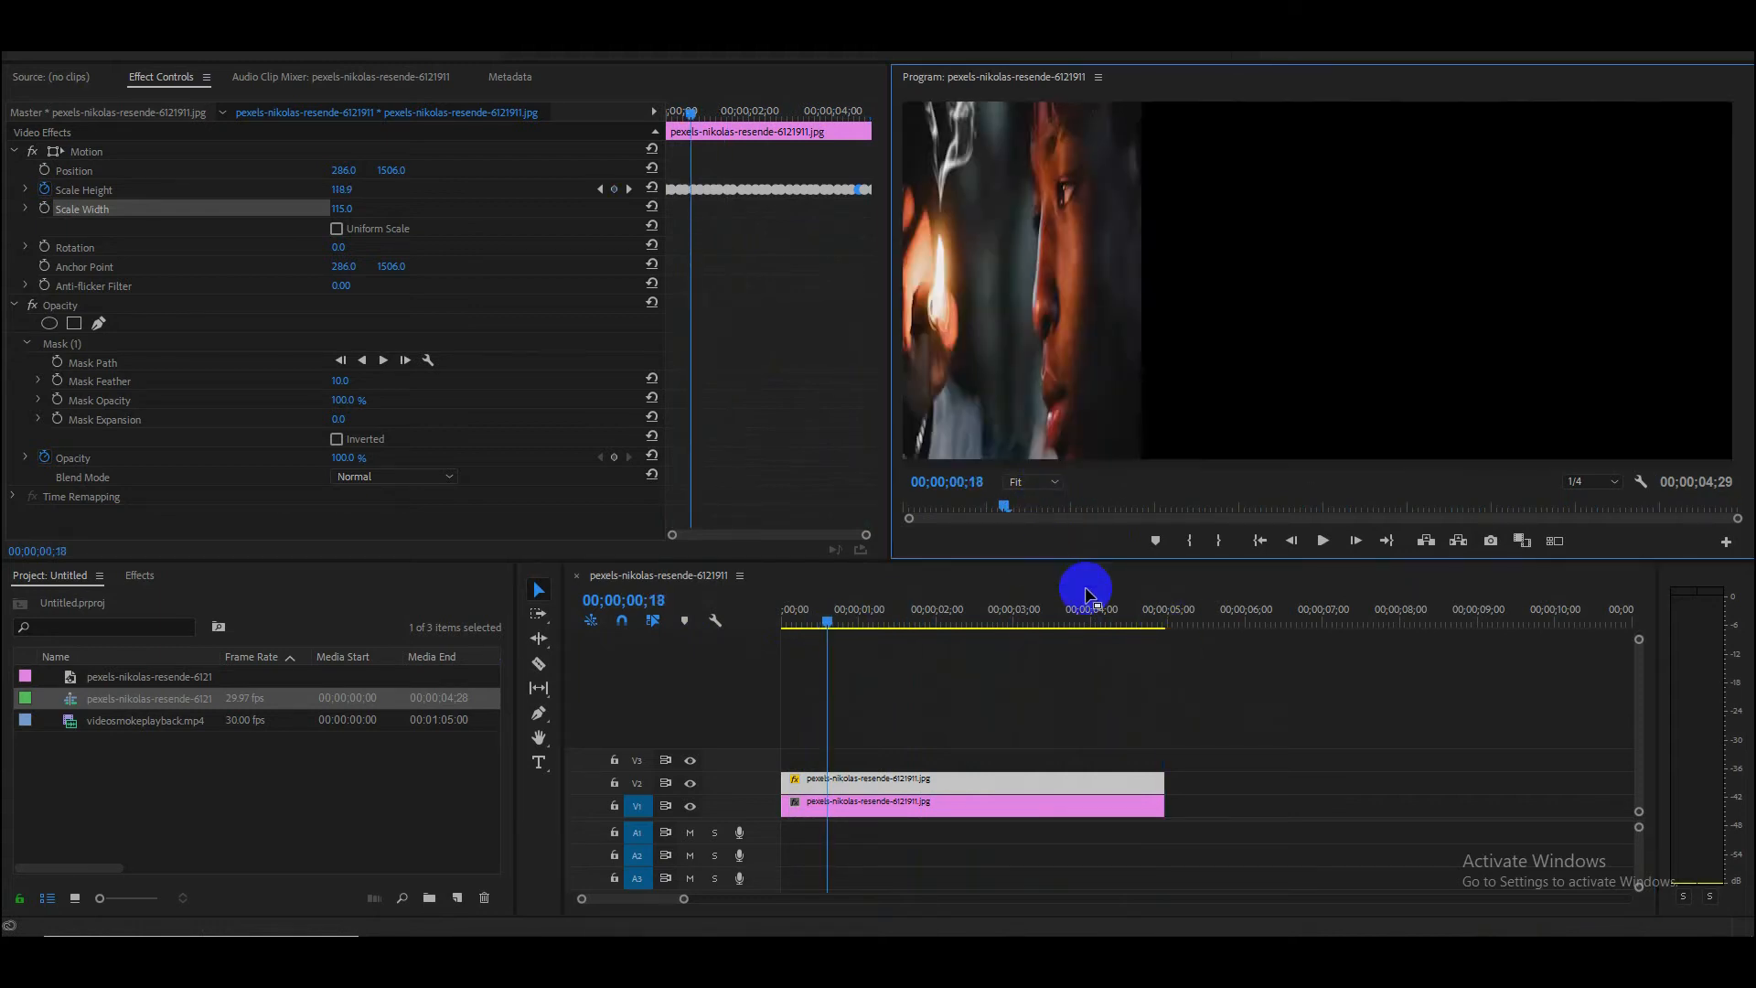
pyautogui.press('space')
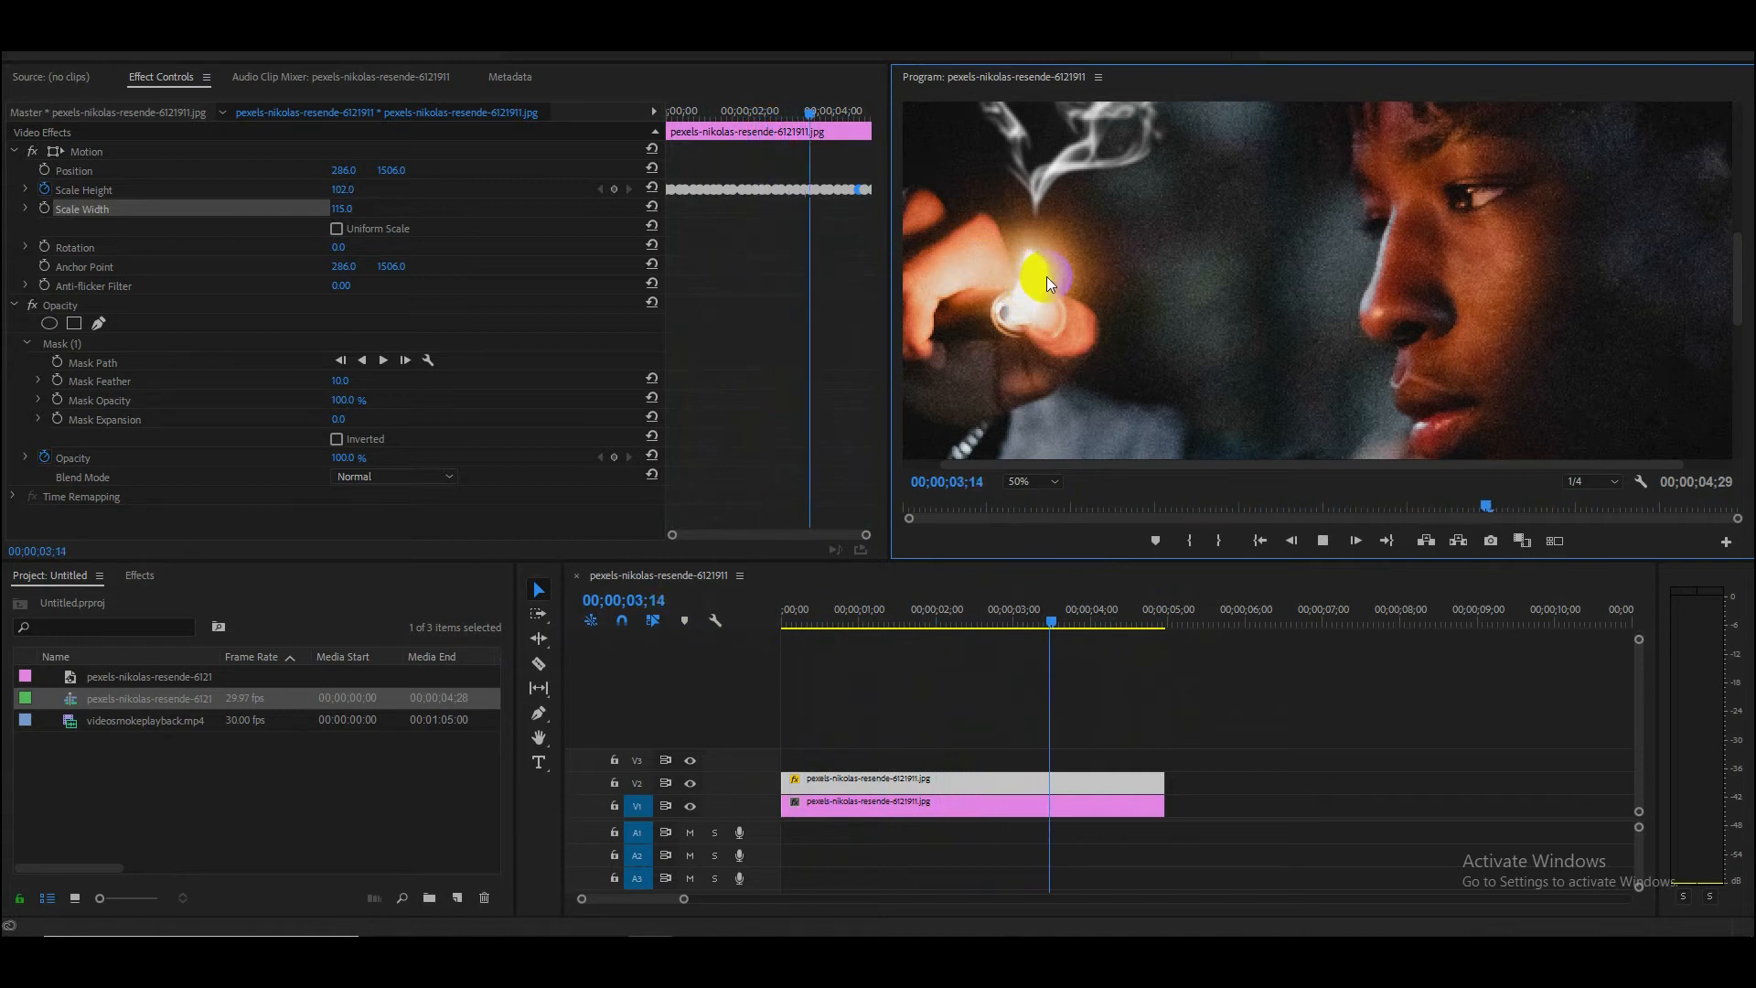
pyautogui.click(1041, 781)
pyautogui.click(1057, 730)
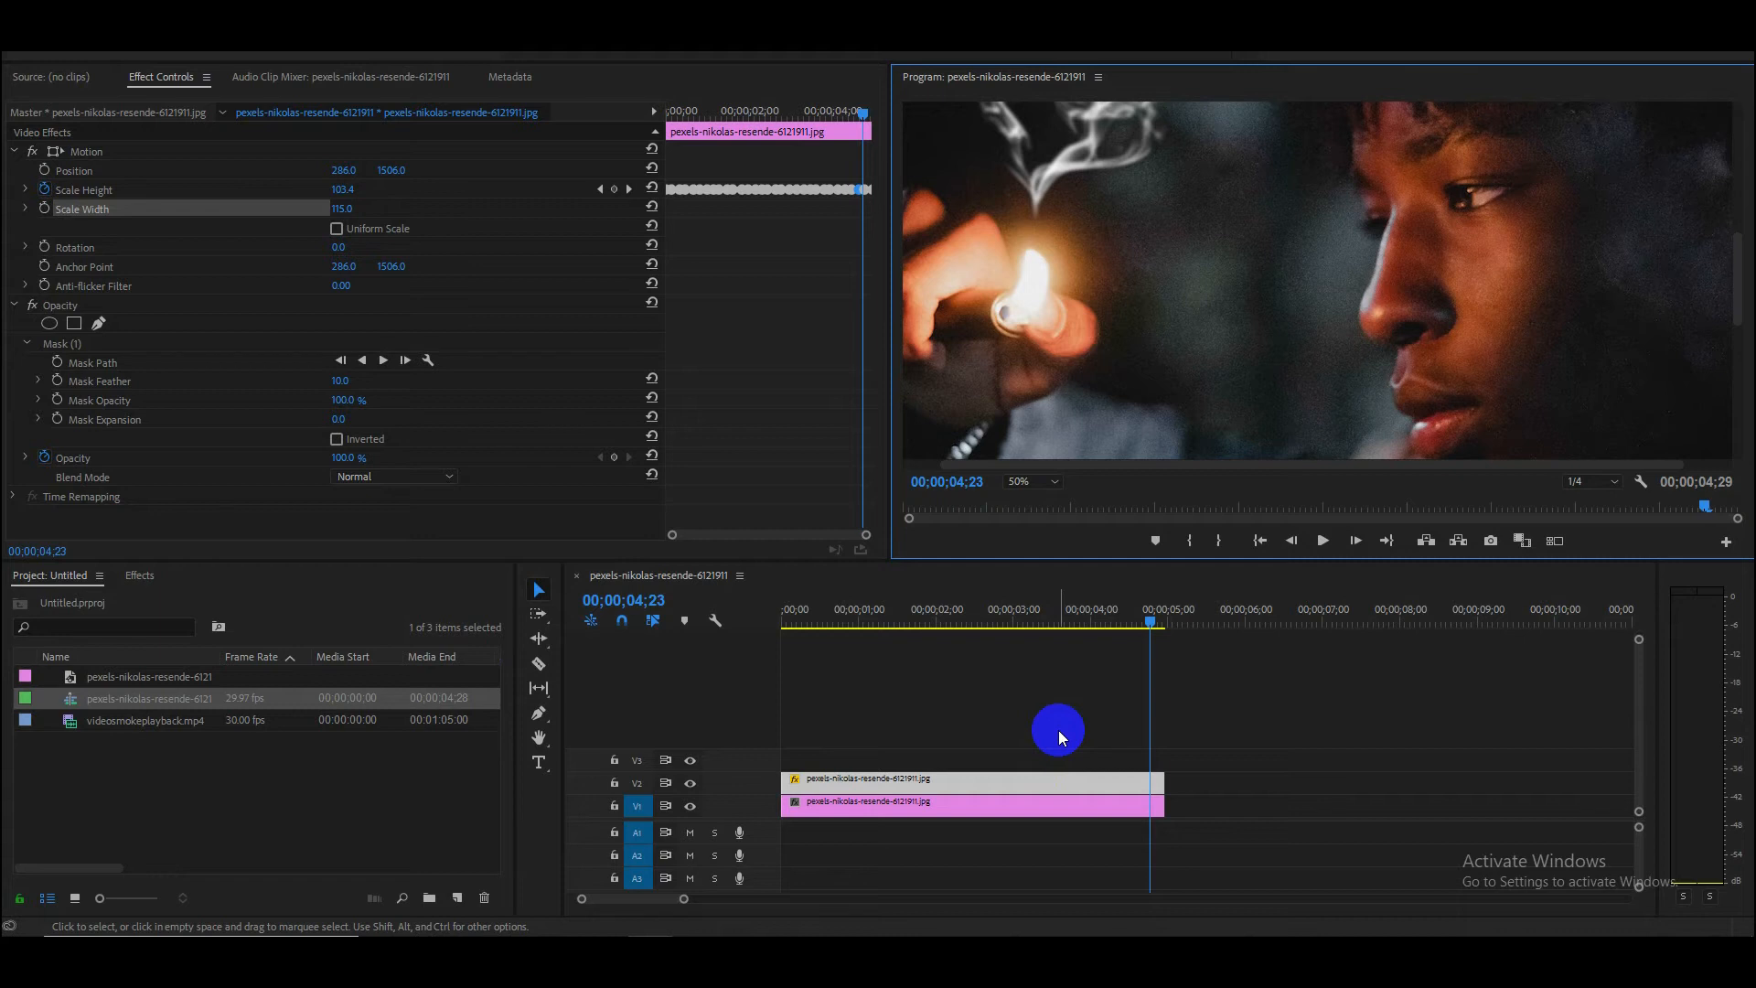
pyautogui.moveTo(1159, 640); pyautogui.dragTo(1062, 618)
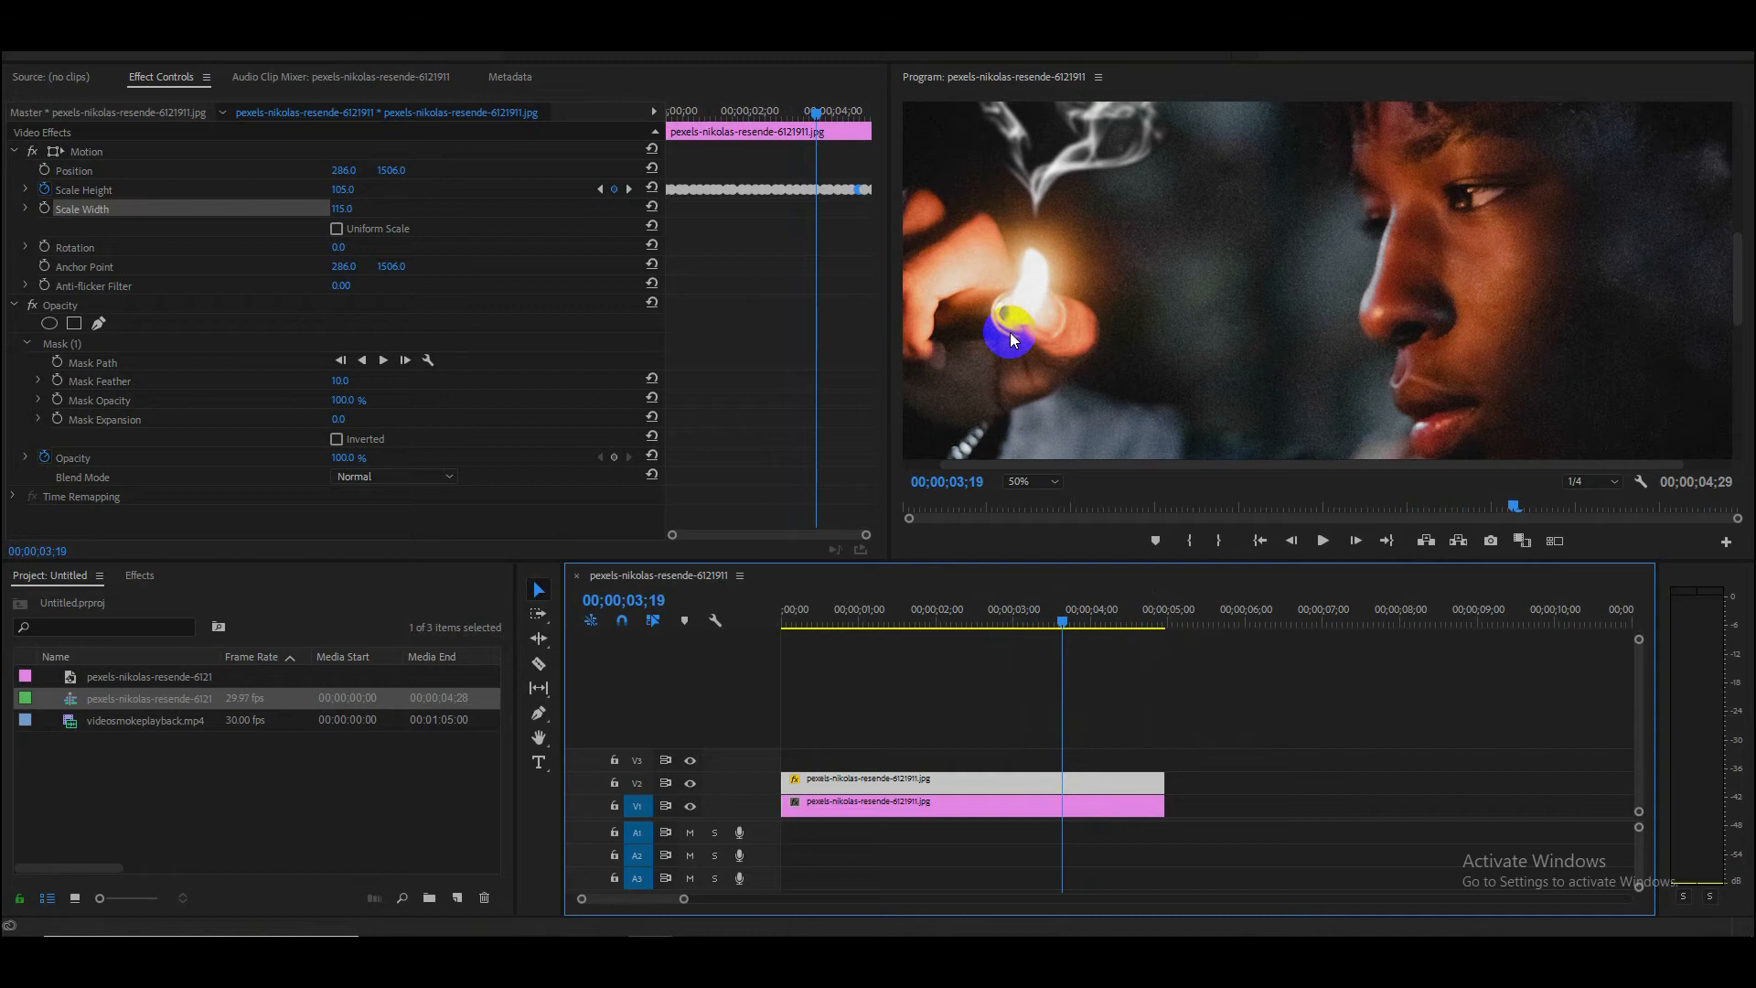
pyautogui.moveTo(1058, 619); pyautogui.dragTo(635, 674)
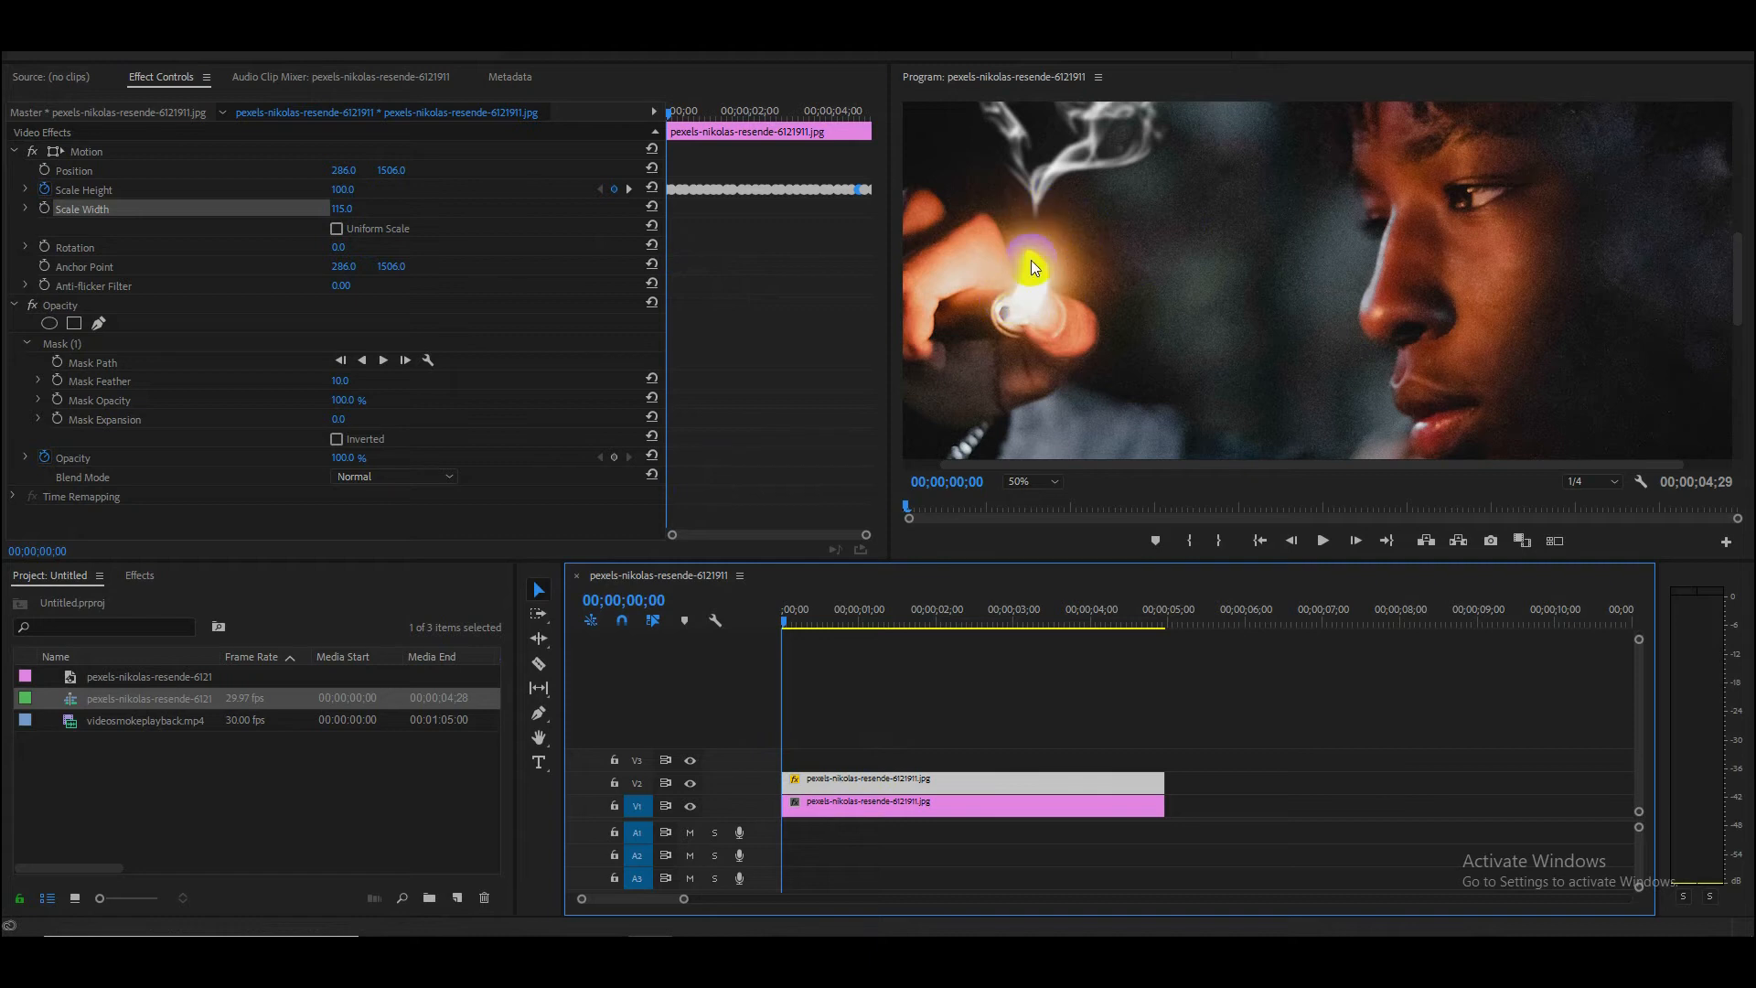
pyautogui.press('space')
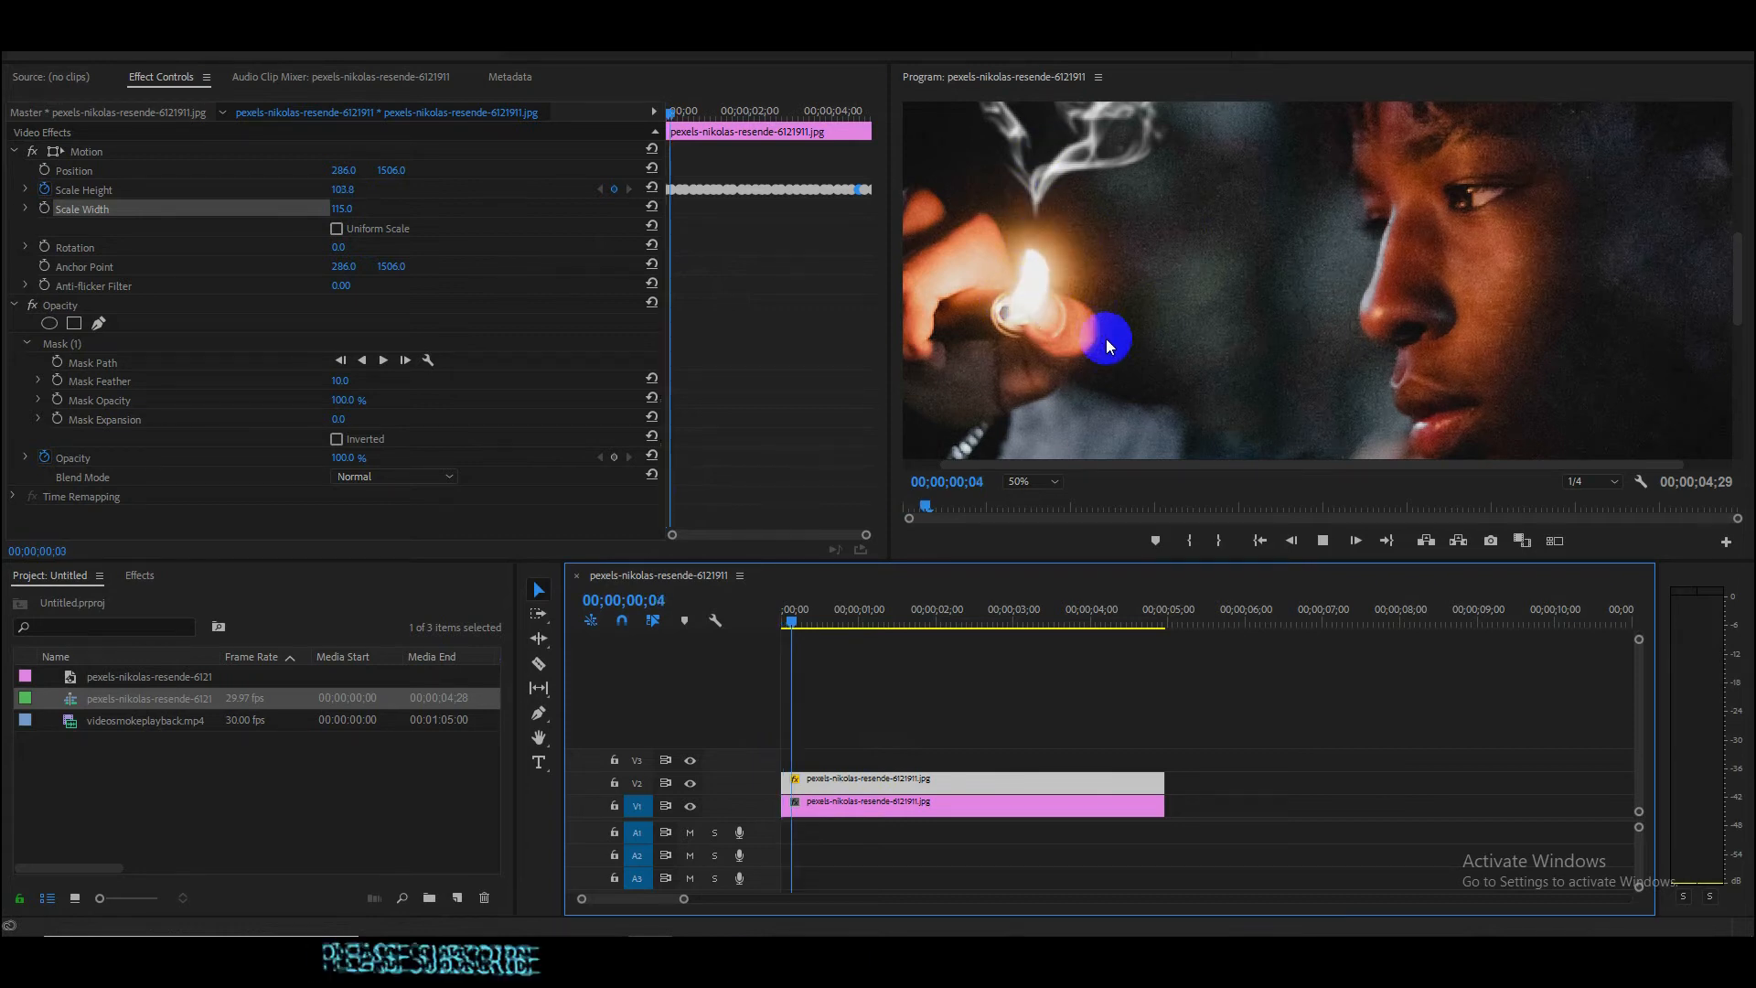
# Step: Return the preview zoom to Fit and replay the start of the sequence to check the whole image
pyautogui.click(1052, 485)
pyautogui.click(1024, 558)
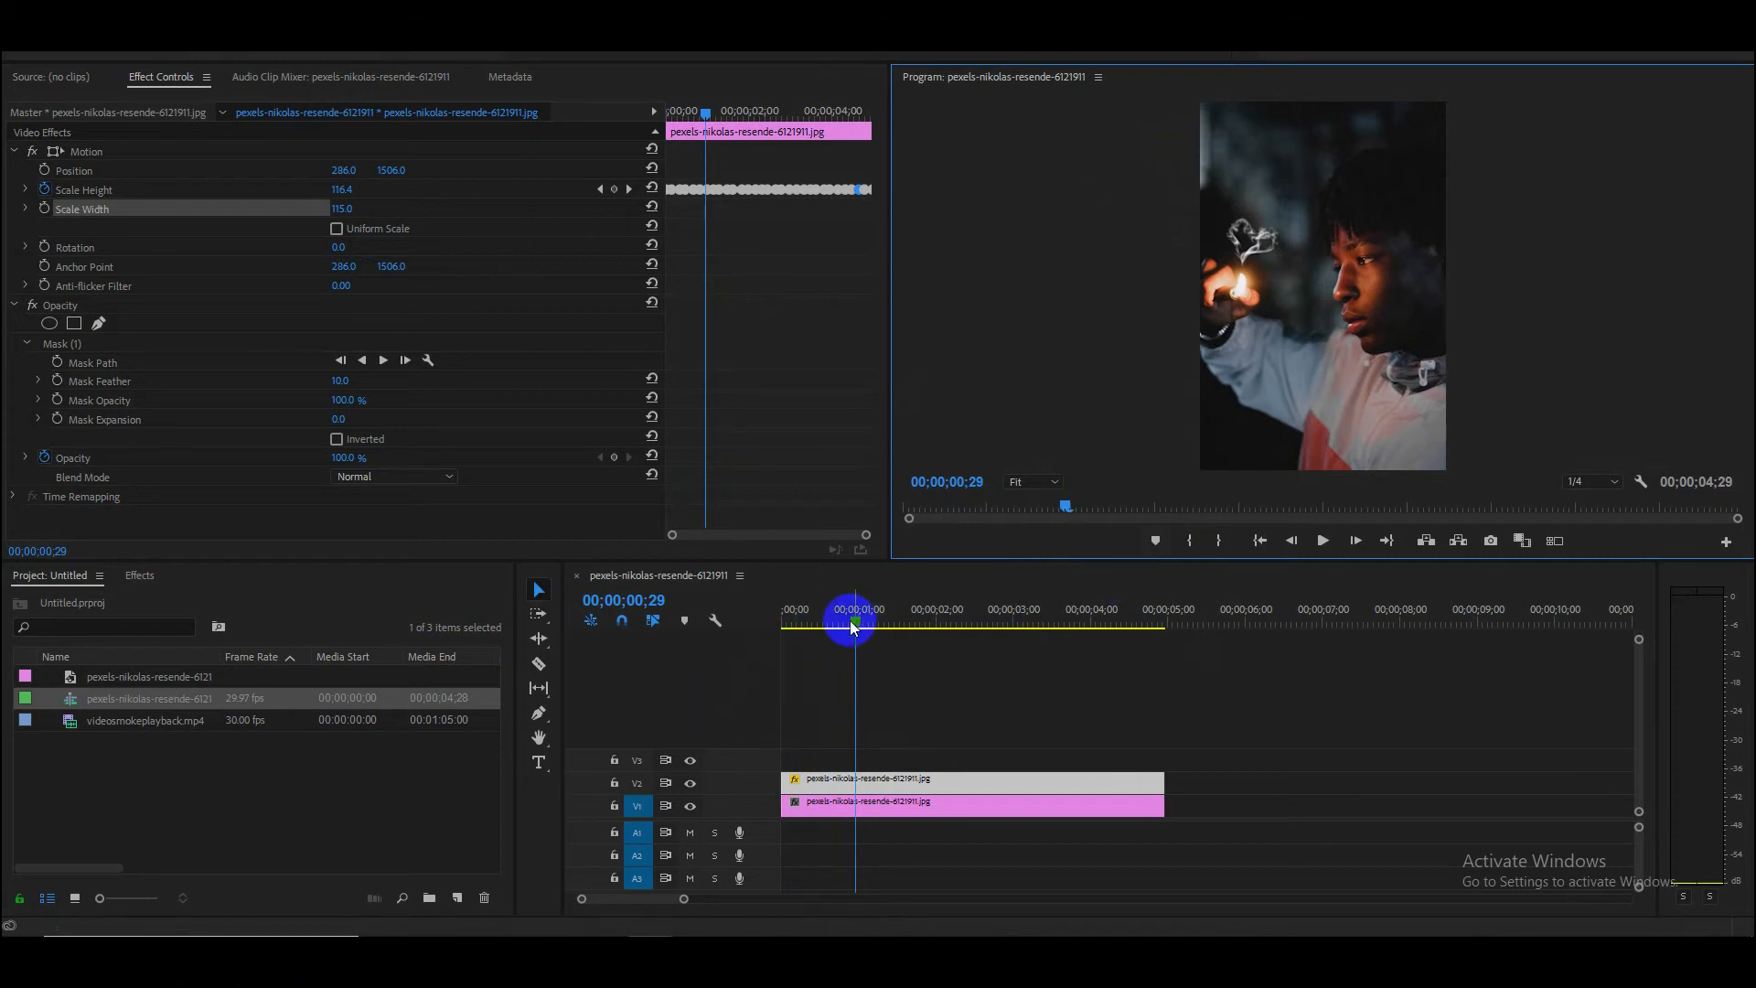
pyautogui.moveTo(854, 623); pyautogui.dragTo(781, 623)
pyautogui.press('space')
pyautogui.press('space')
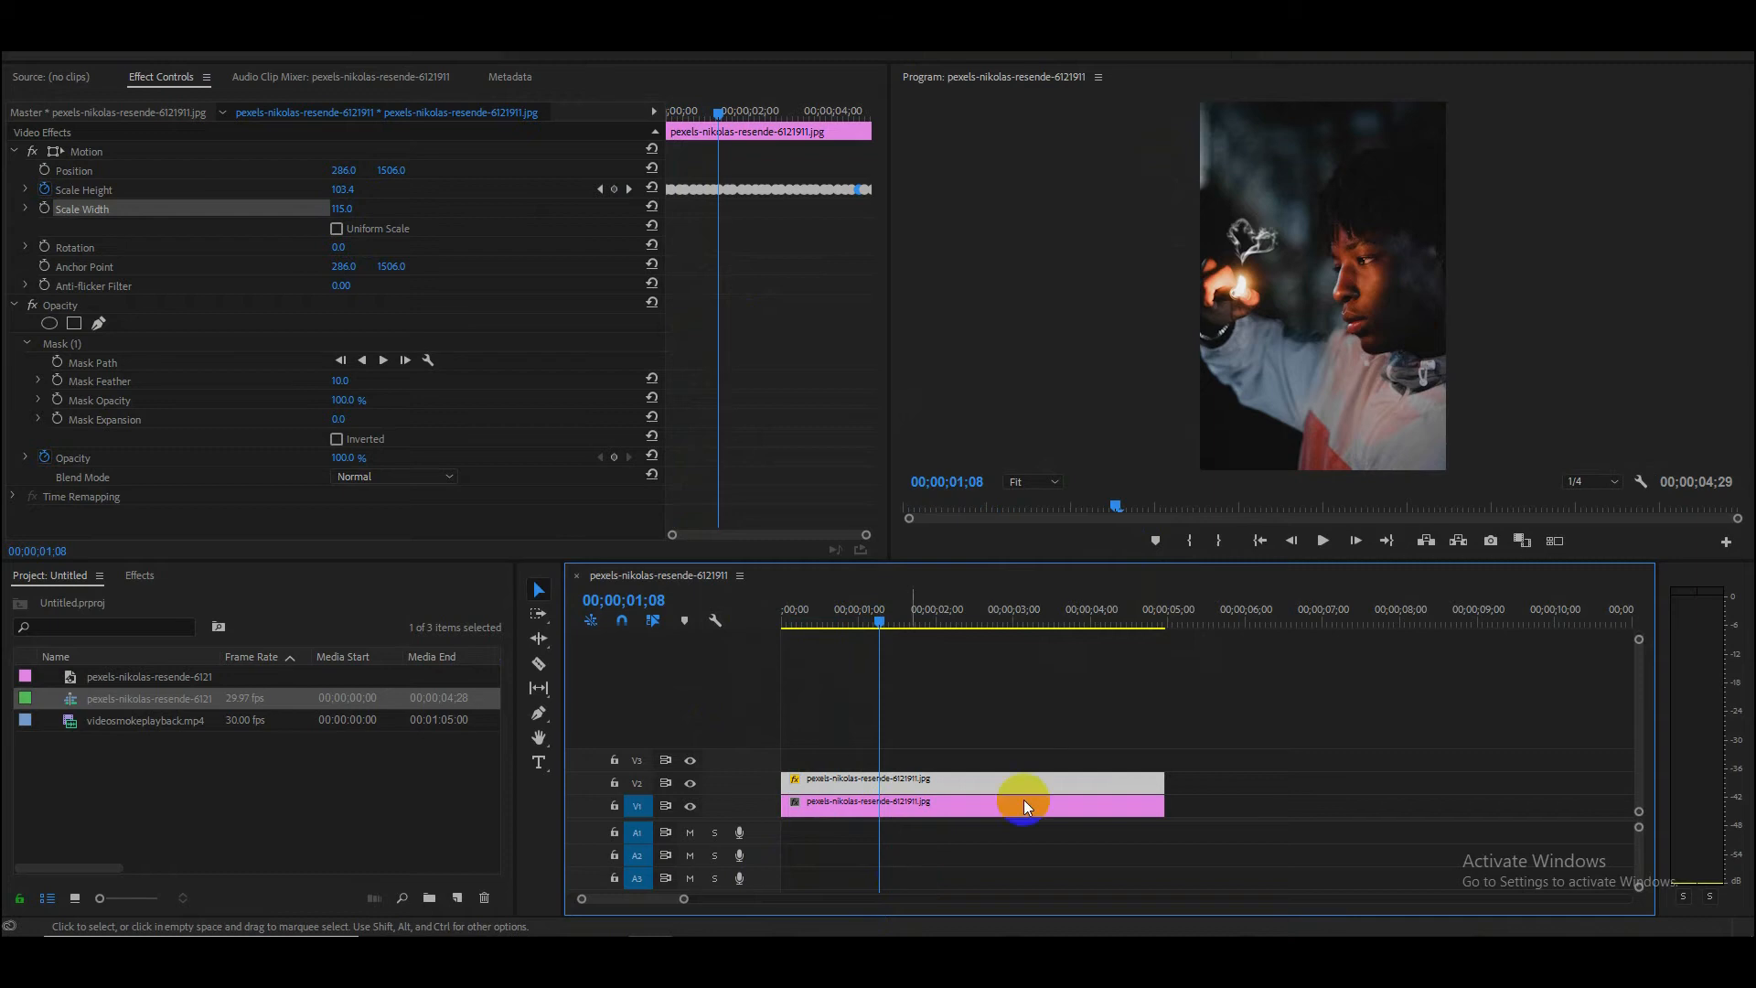
# Step: Open videosmokeplayback.mp4 in the Source Monitor and preview its smoke footage from 00:00:09:07
pyautogui.click(136, 720)
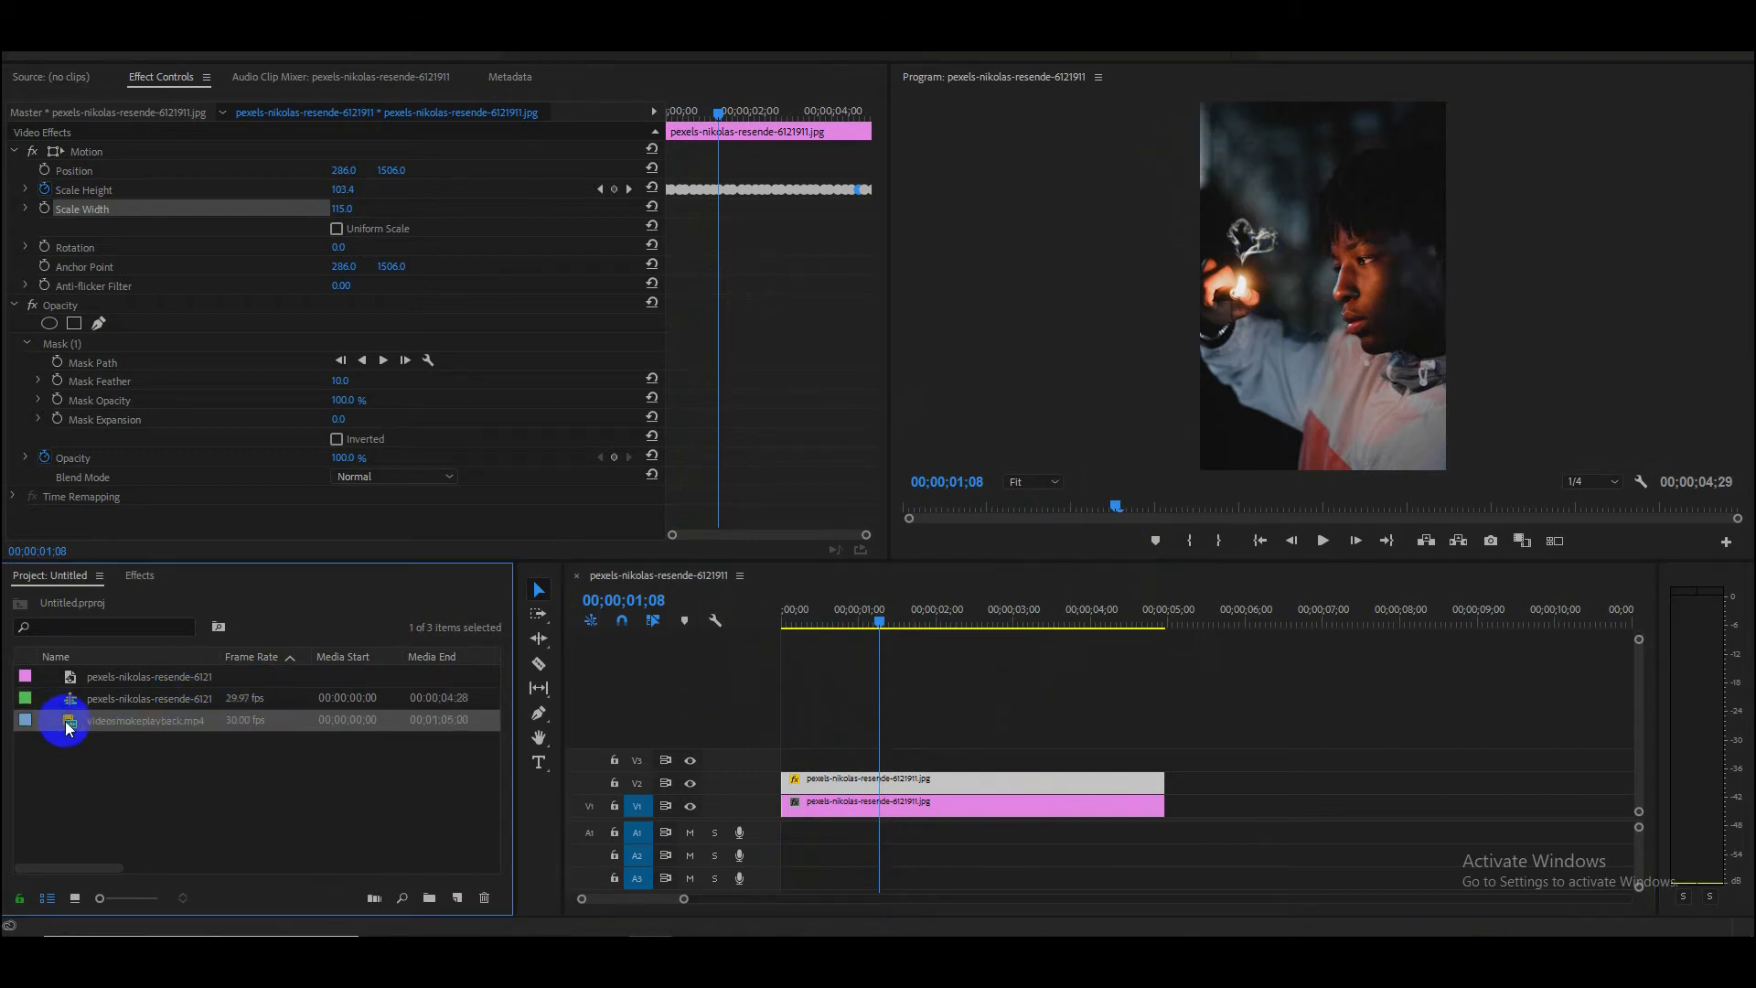
pyautogui.doubleClick(73, 727)
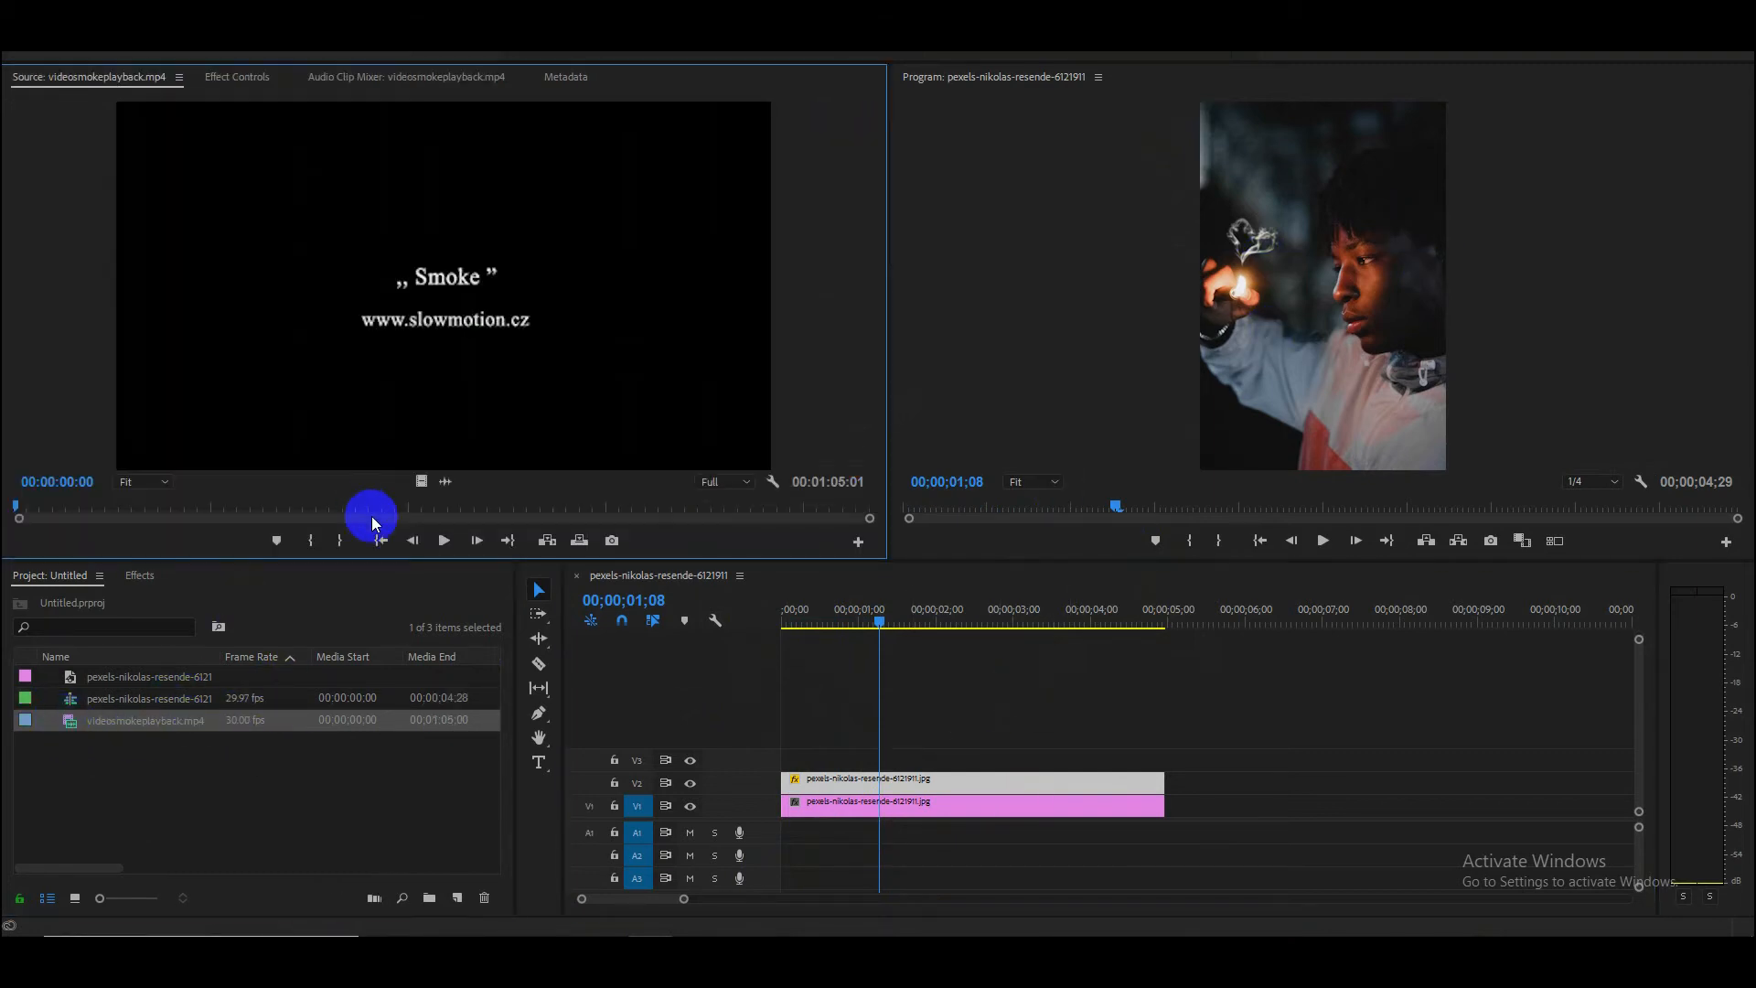
pyautogui.click(439, 540)
pyautogui.click(135, 509)
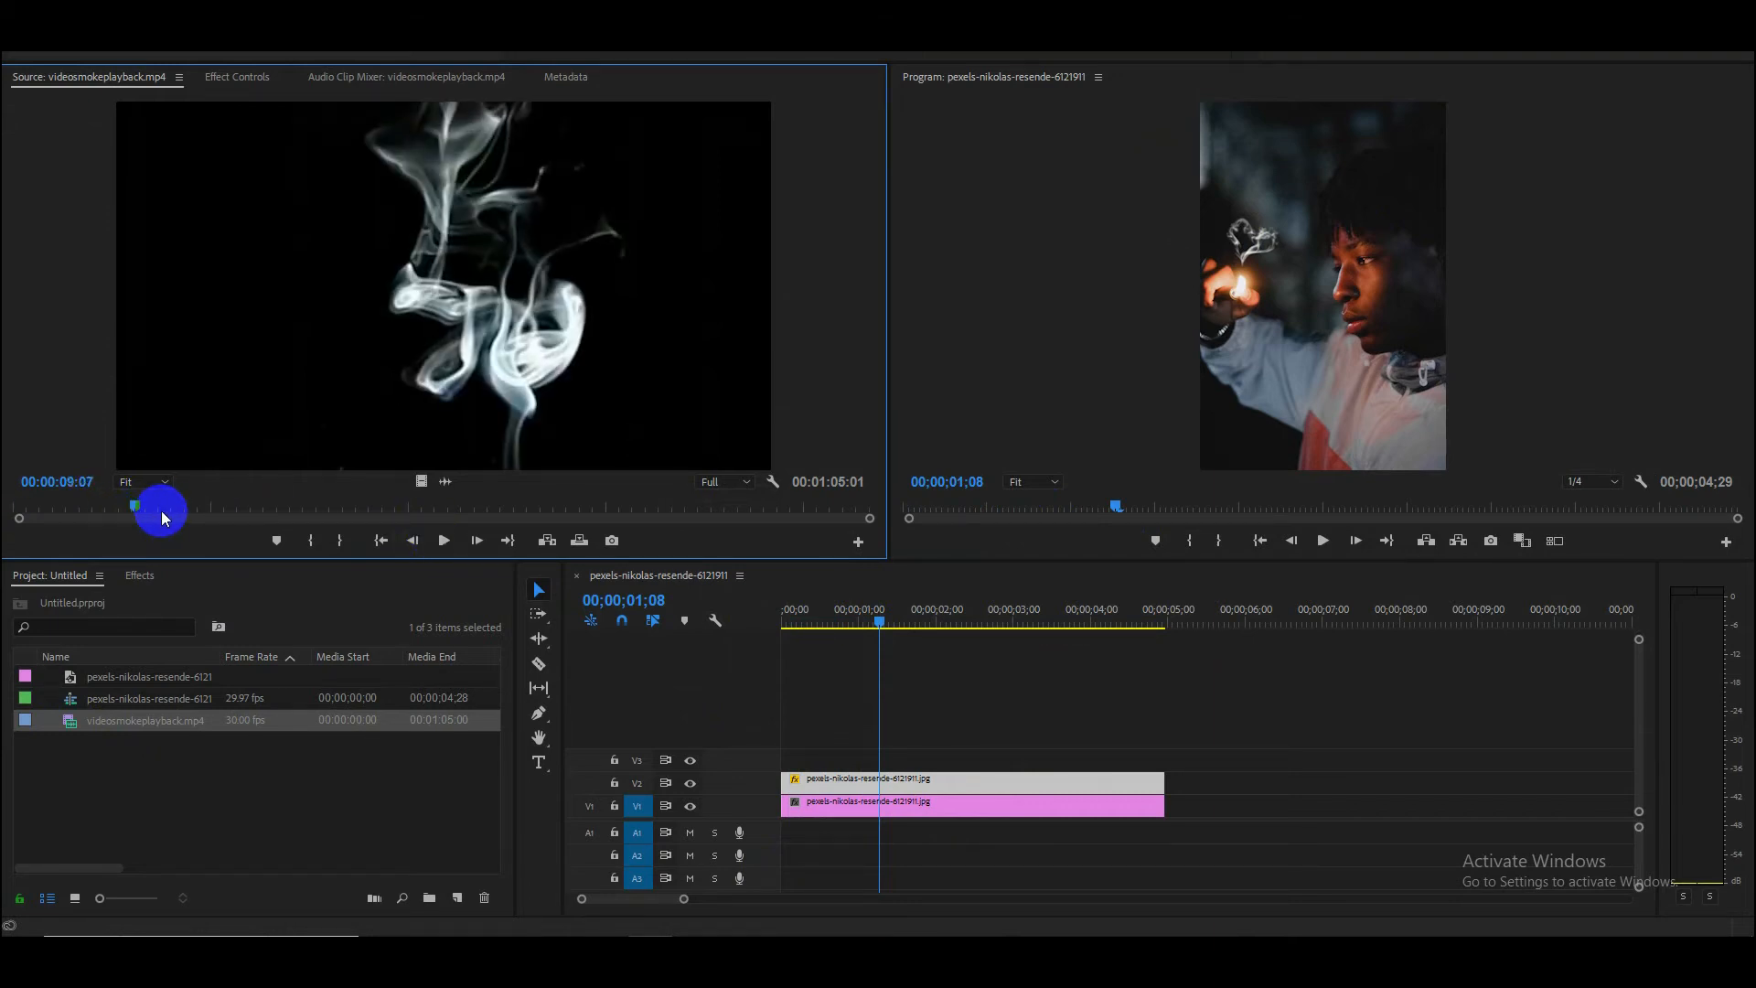
pyautogui.click(443, 539)
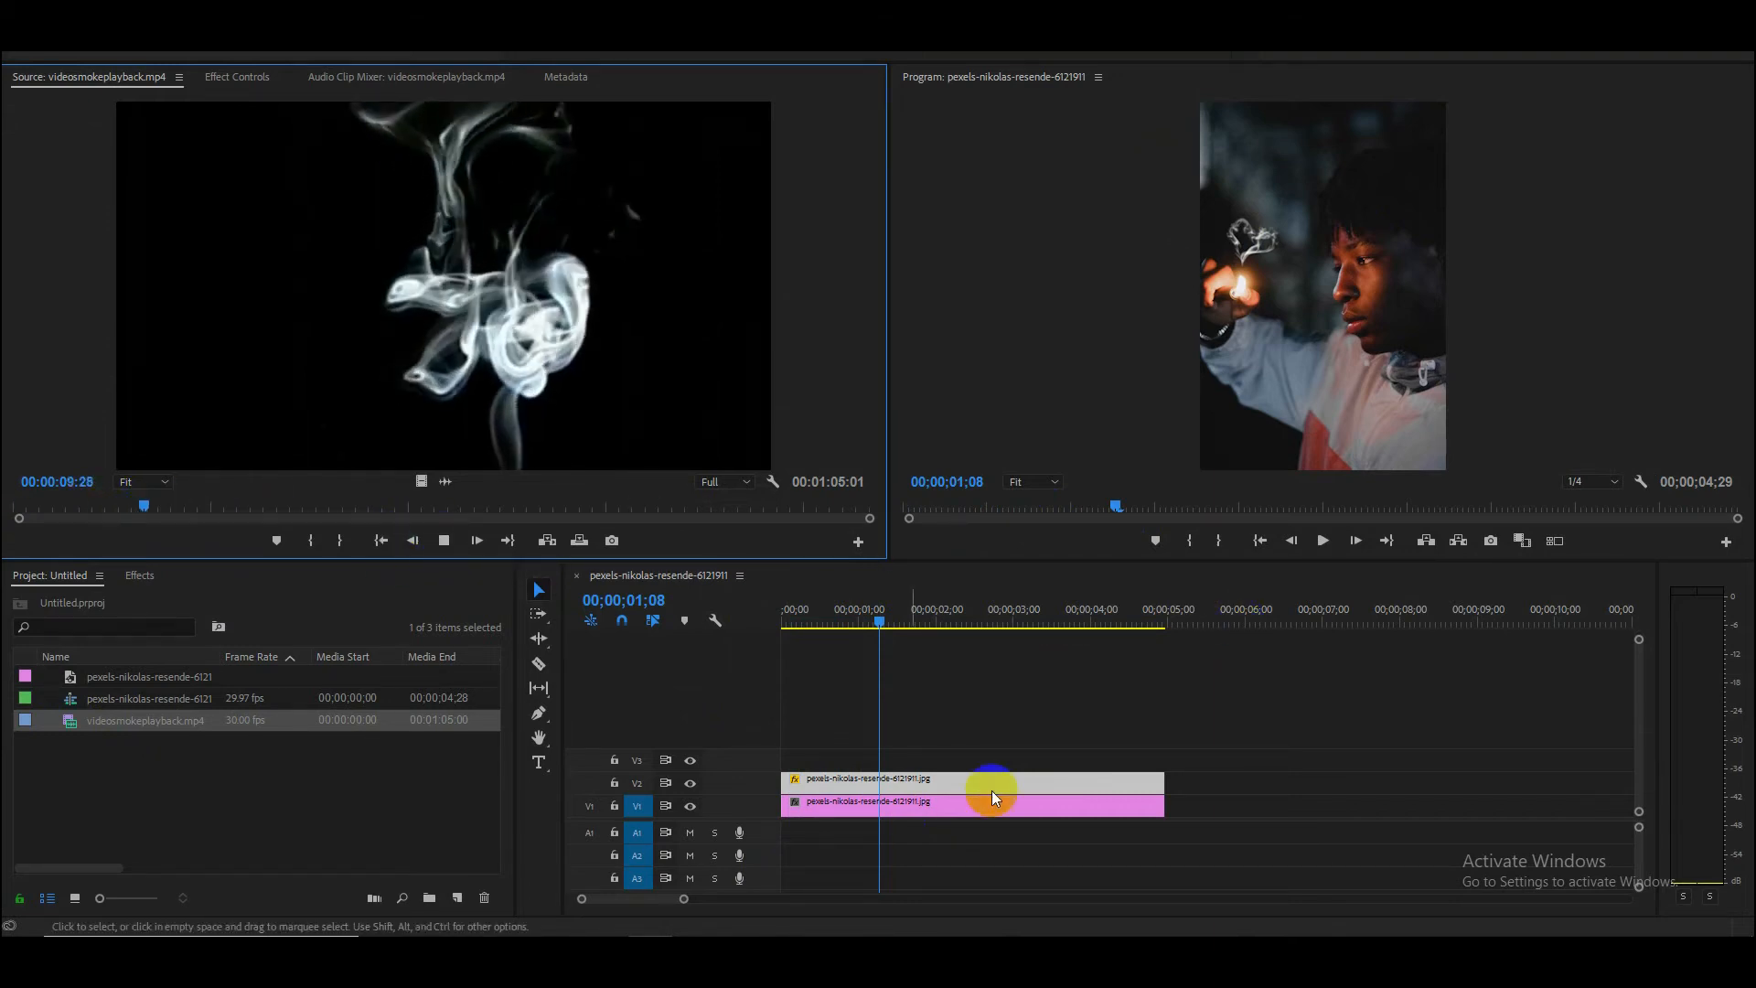
# Step: Place only the video of videosmokeplayback.mp4 on track V3 at the start of the sequence
pyautogui.moveTo(64, 723); pyautogui.dragTo(173, 624)
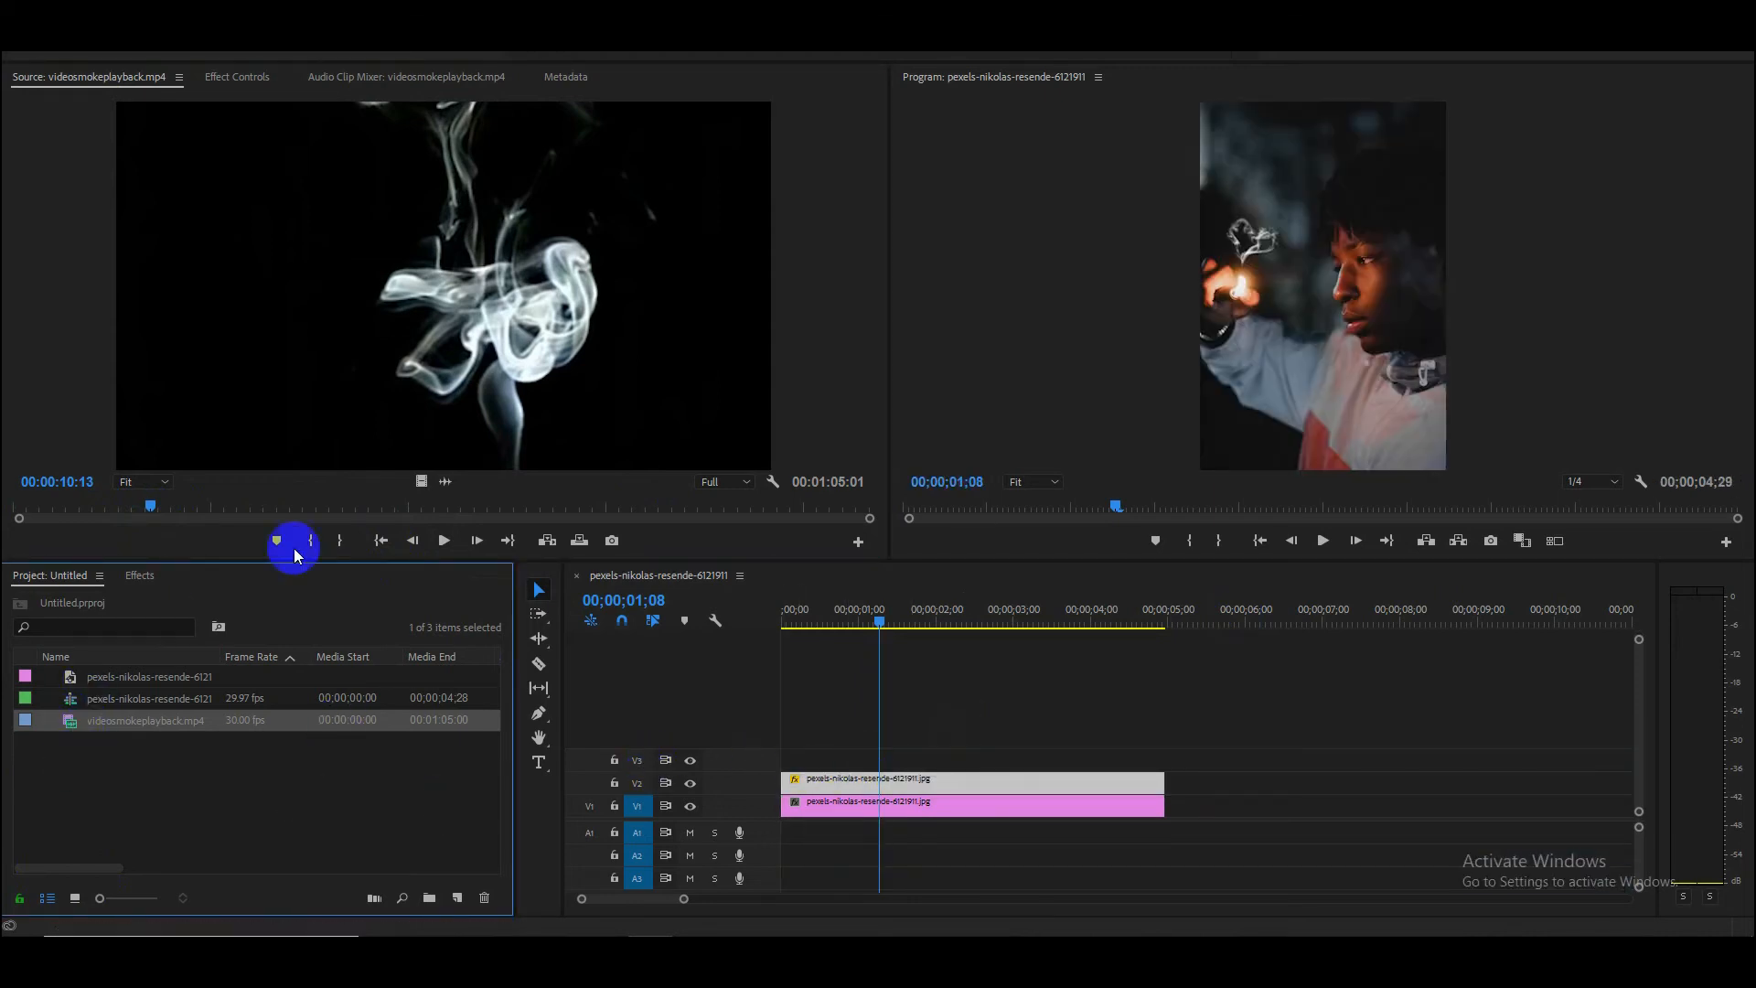
pyautogui.moveTo(421, 481); pyautogui.dragTo(1079, 631)
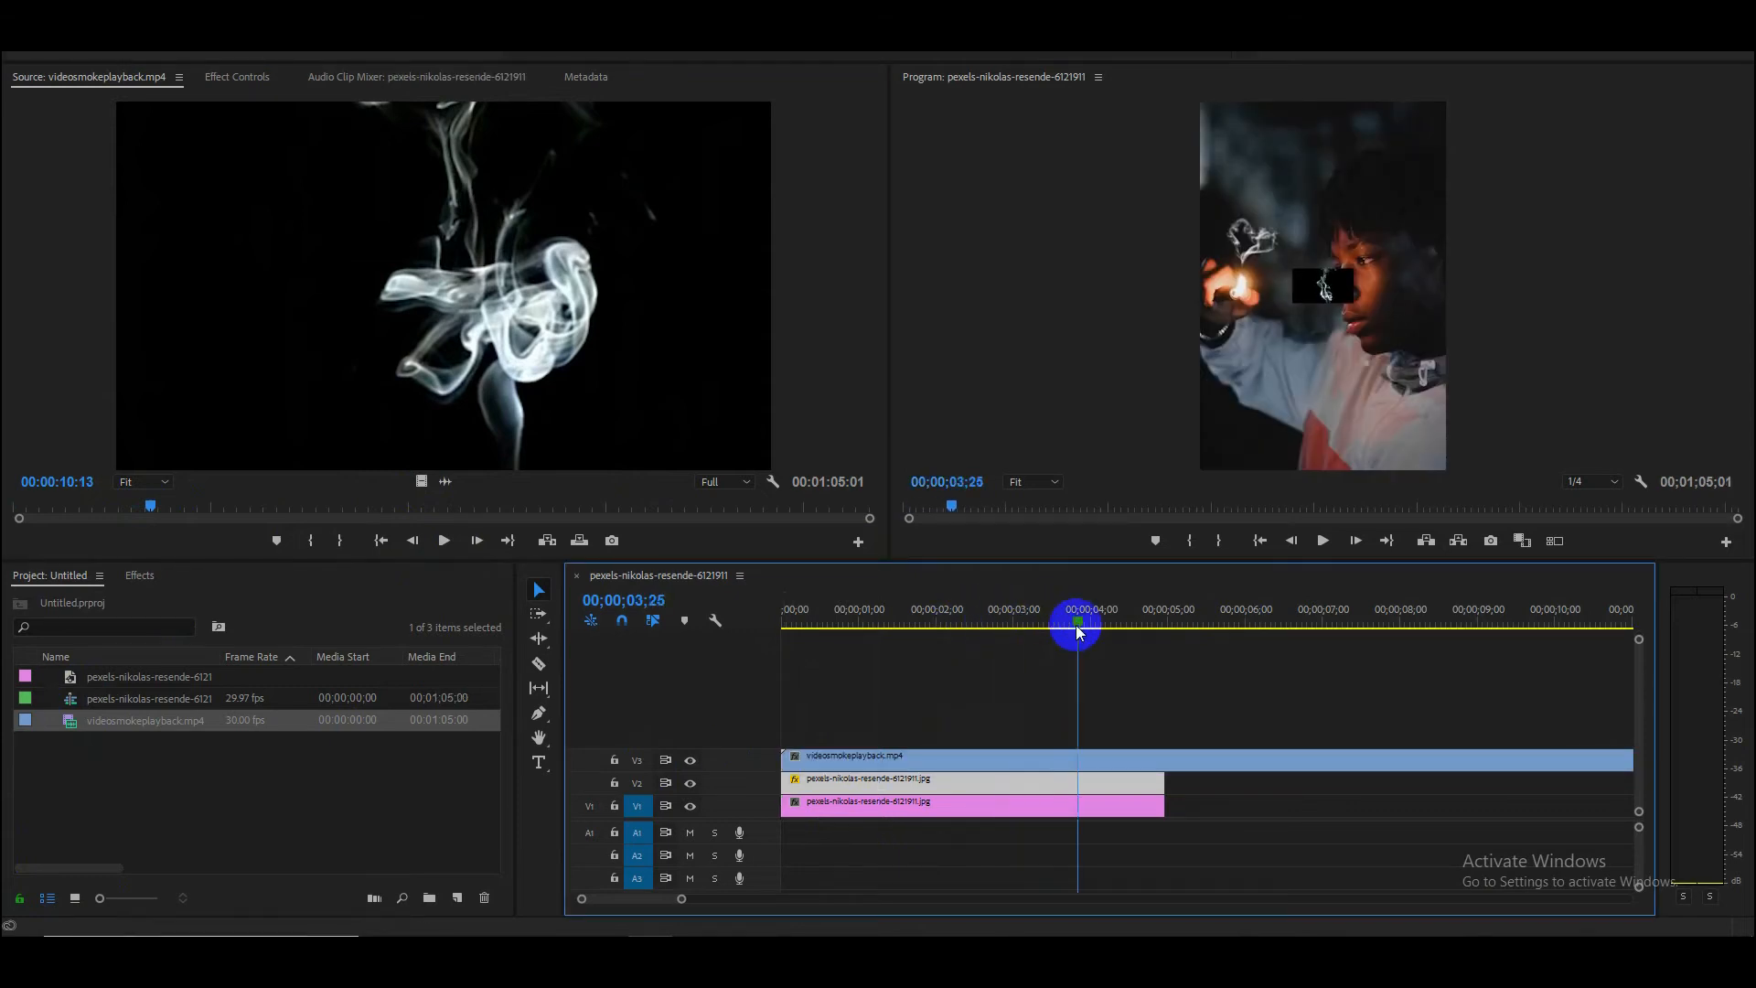
# Step: Split the smoke clip on V3 at 00;00;03;25 and remove the earlier part, closing the gap it leaves
pyautogui.click(1059, 759)
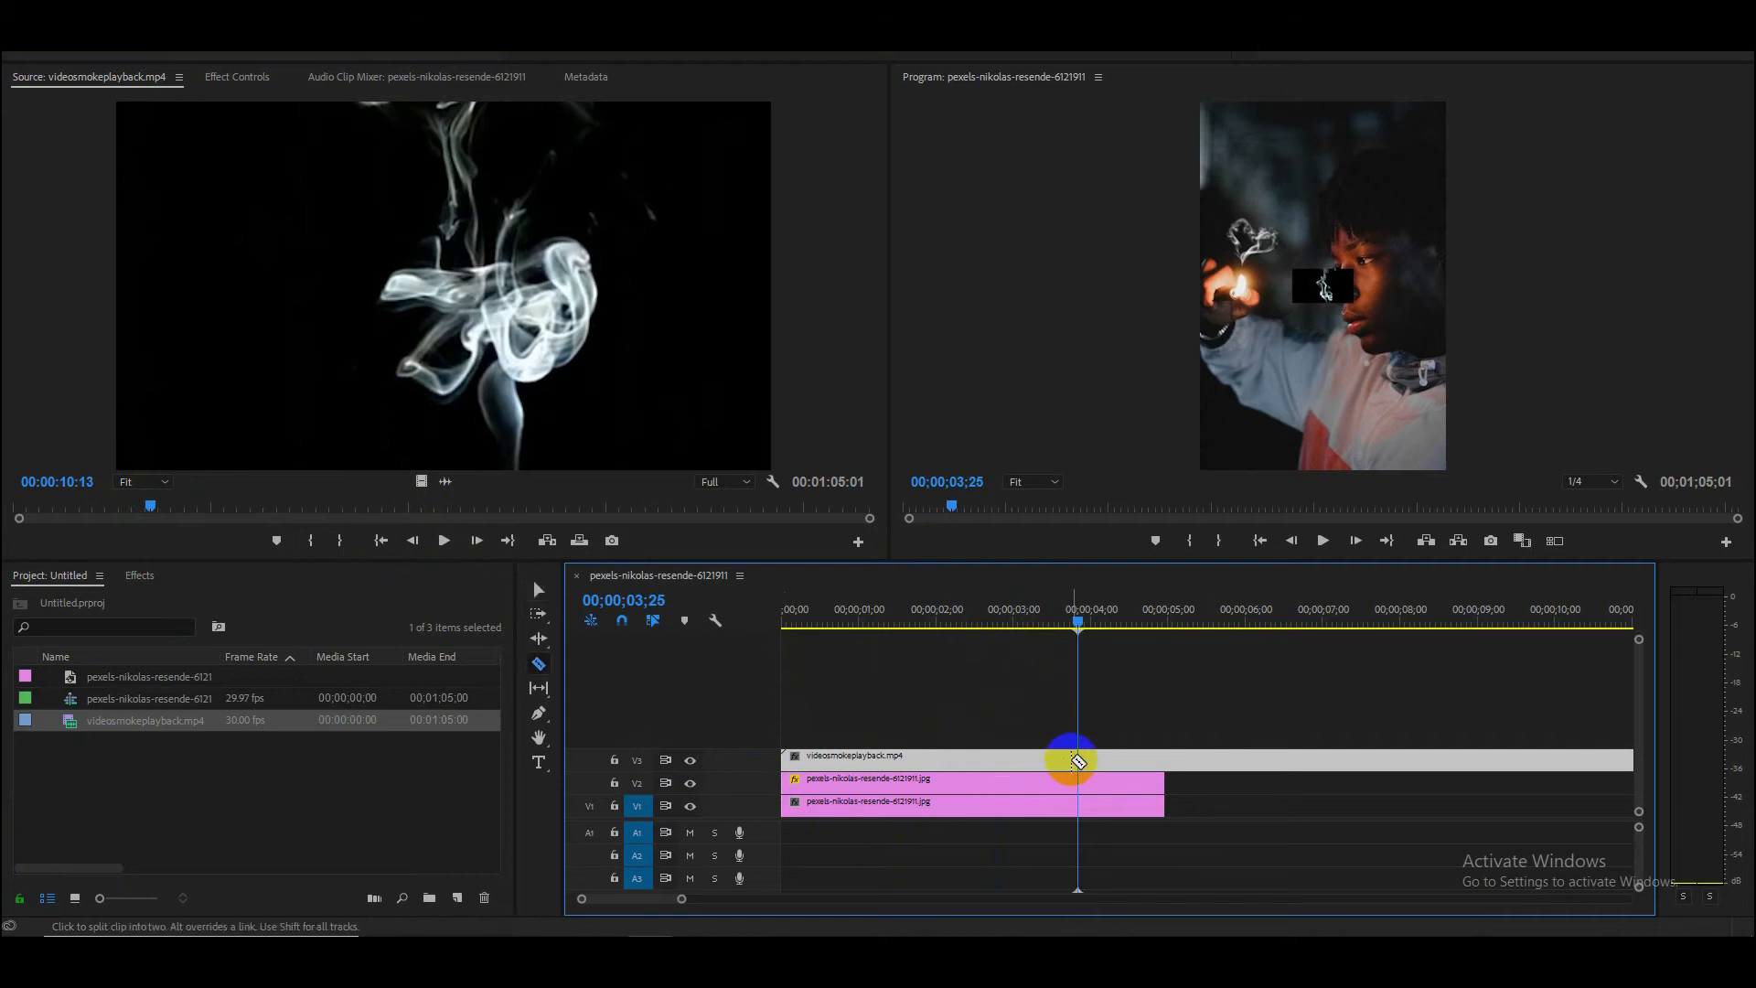
pyautogui.hotkey('ctrl', 'k')
pyautogui.press('Delete')
pyautogui.rightClick(1049, 756)
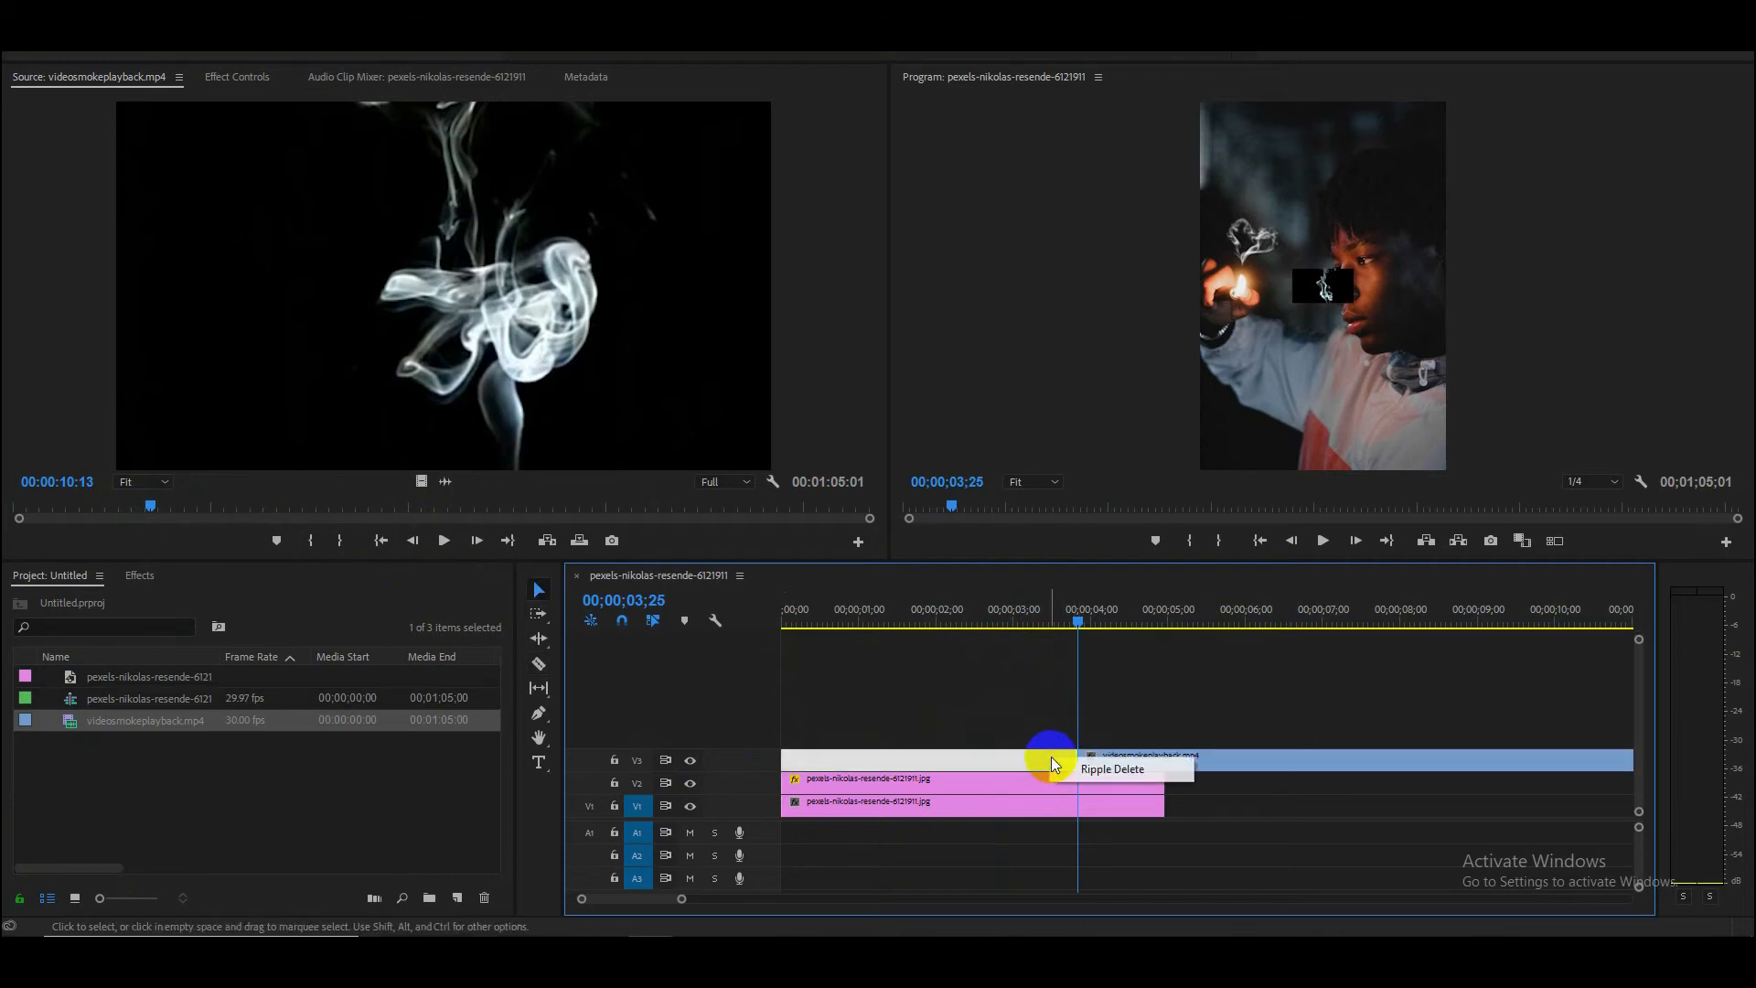
pyautogui.click(1072, 766)
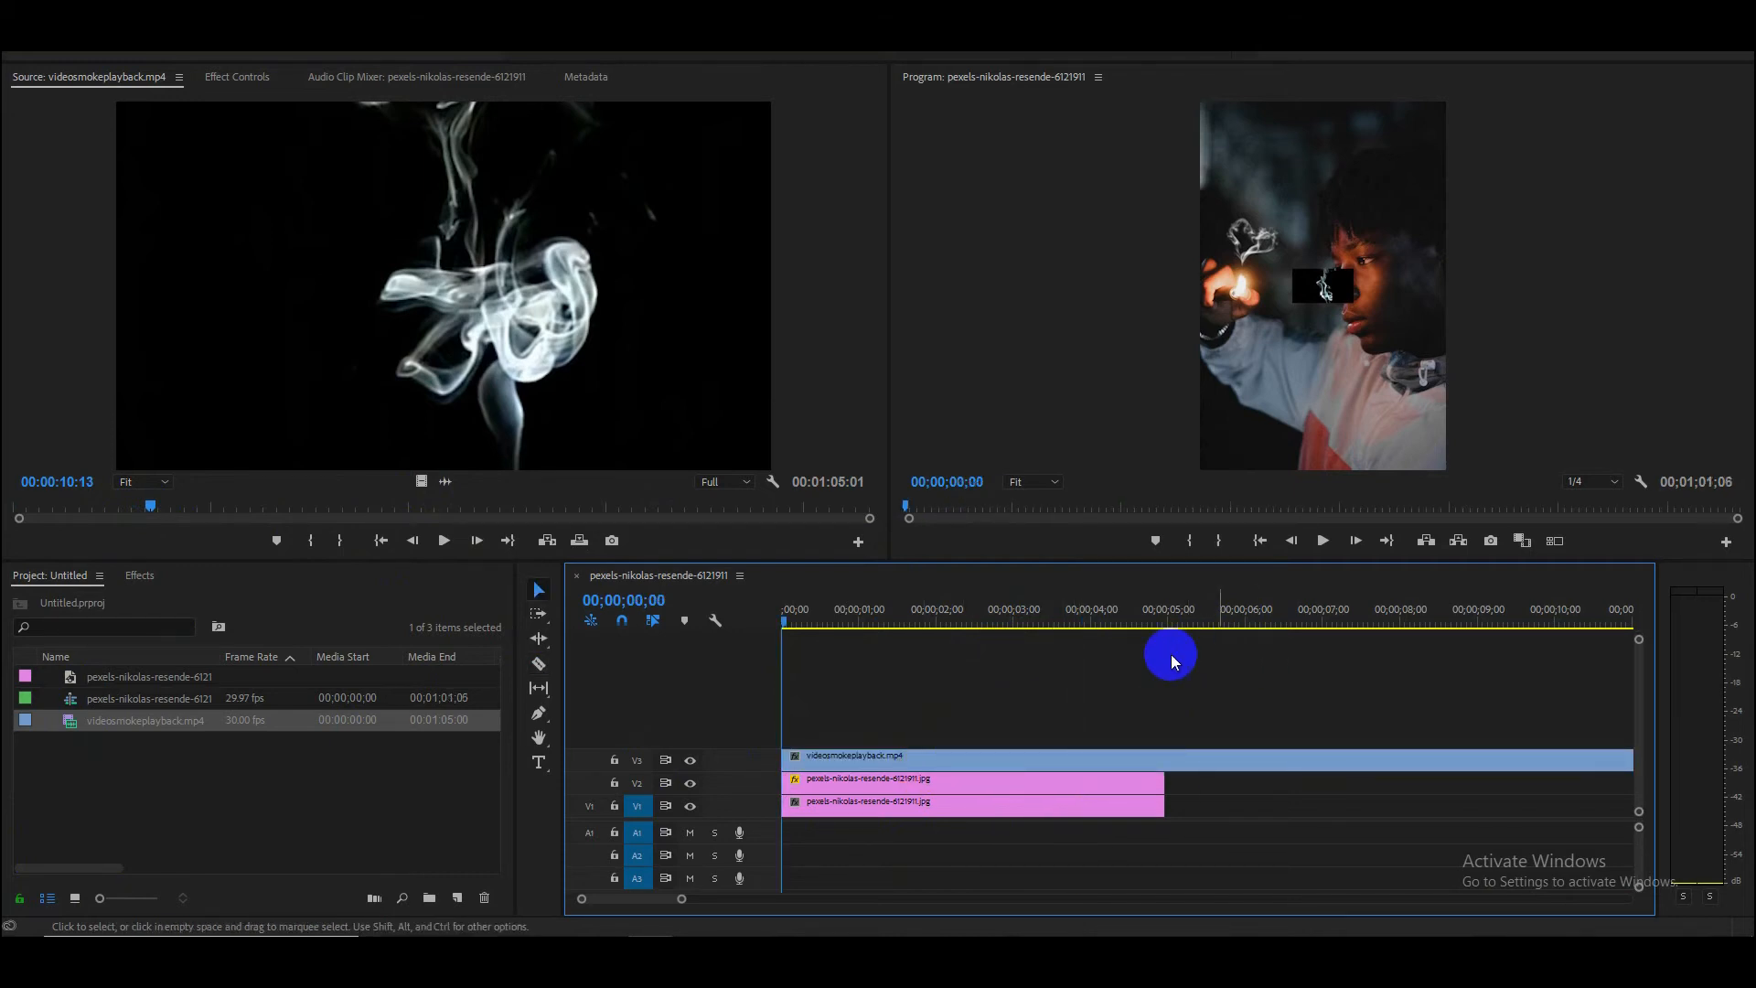
# Step: Cut the smoke clip where the photo clips end and delete the excess footage after the cut
pyautogui.press('c')
pyautogui.click(1166, 759)
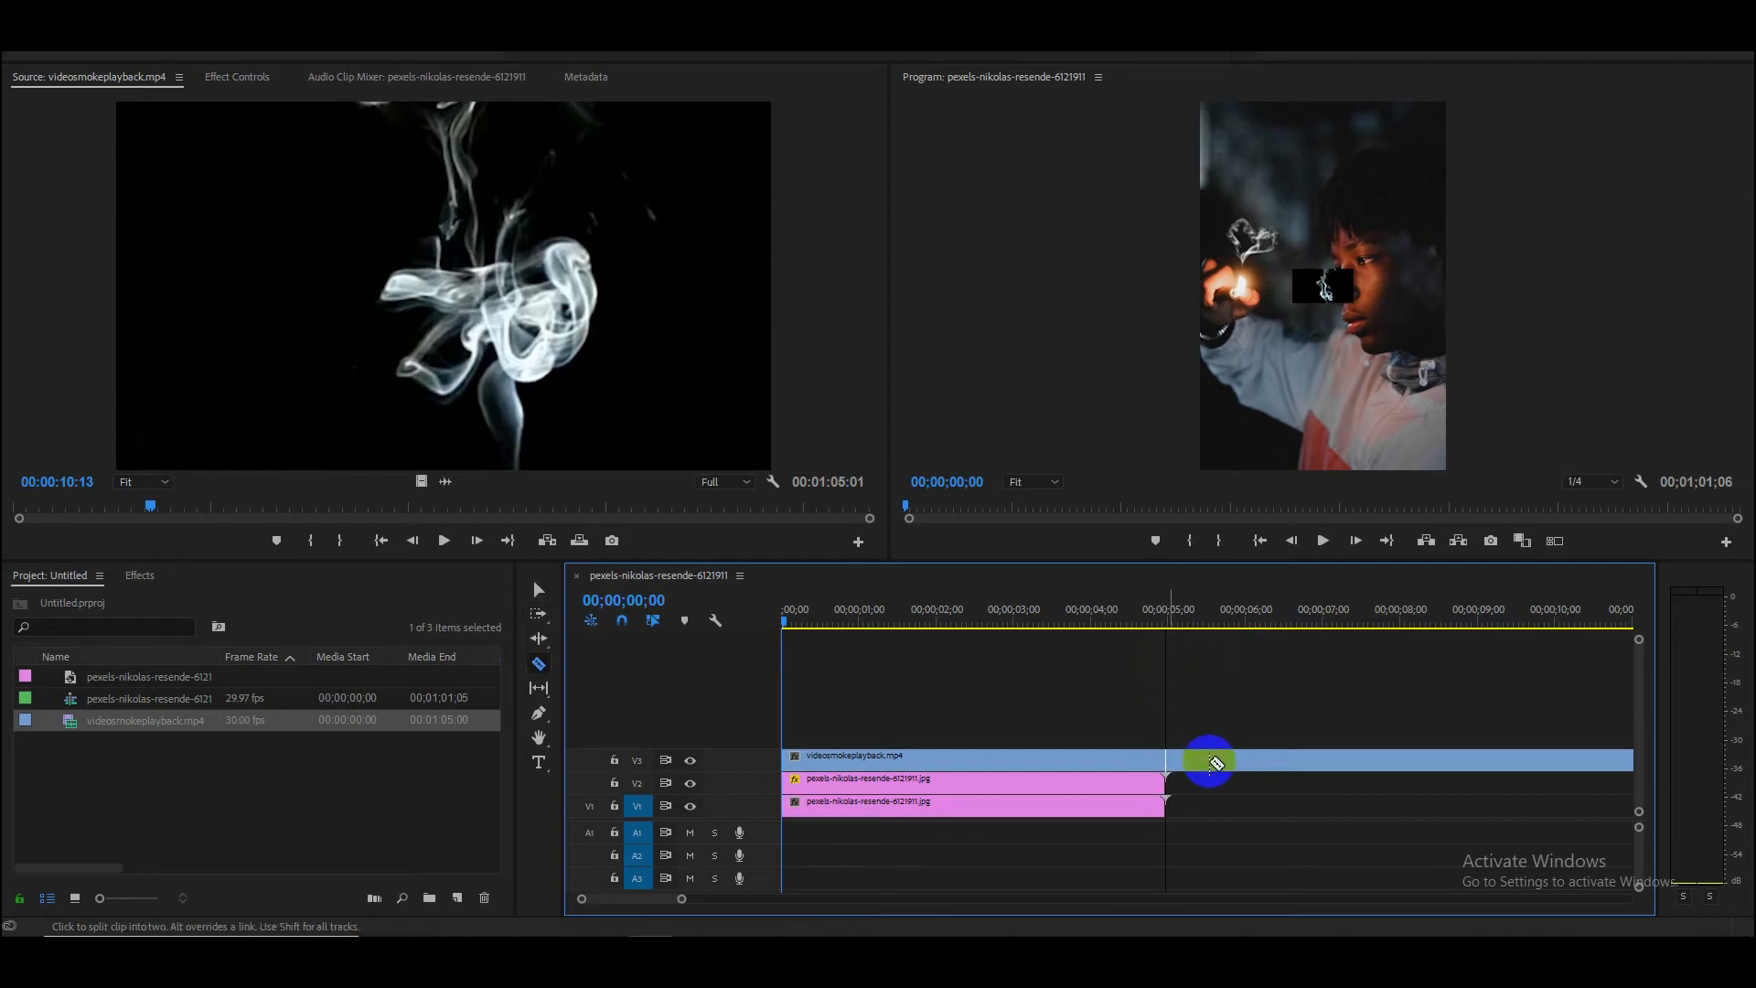
pyautogui.press('v')
pyautogui.click(1213, 762)
pyautogui.press('Delete')
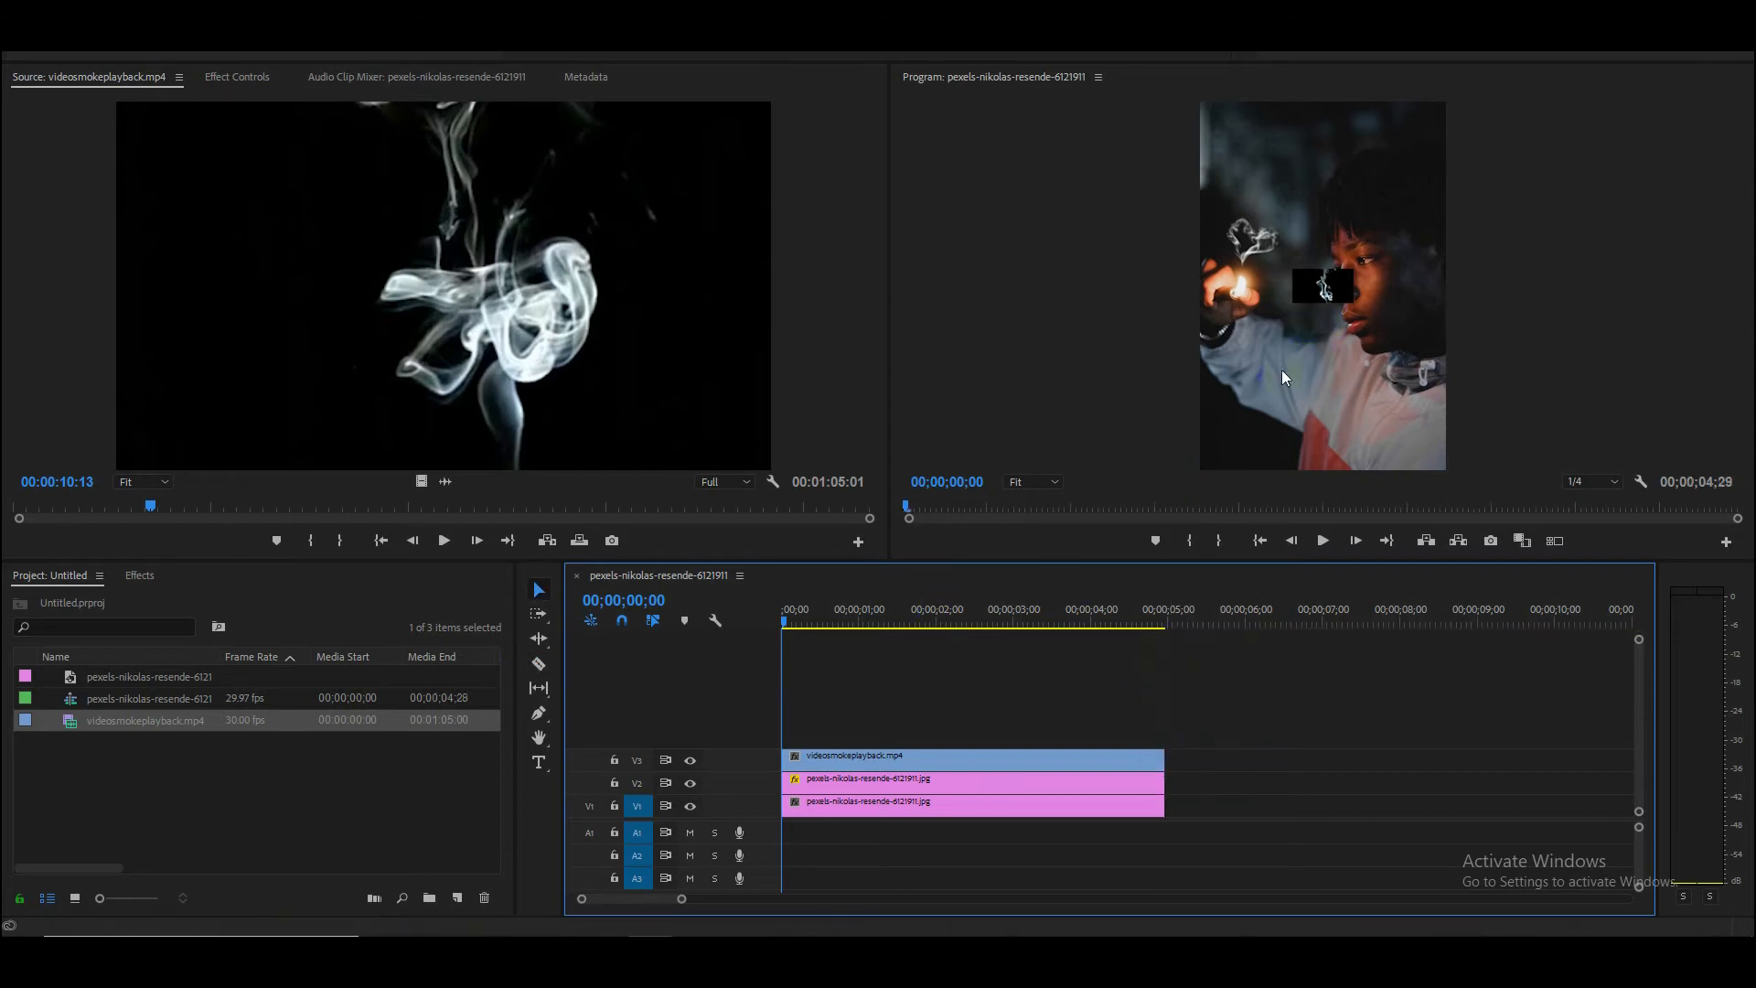
# Step: Apply Scale to Frame Size to the smoke clip on V3
pyautogui.click(985, 758)
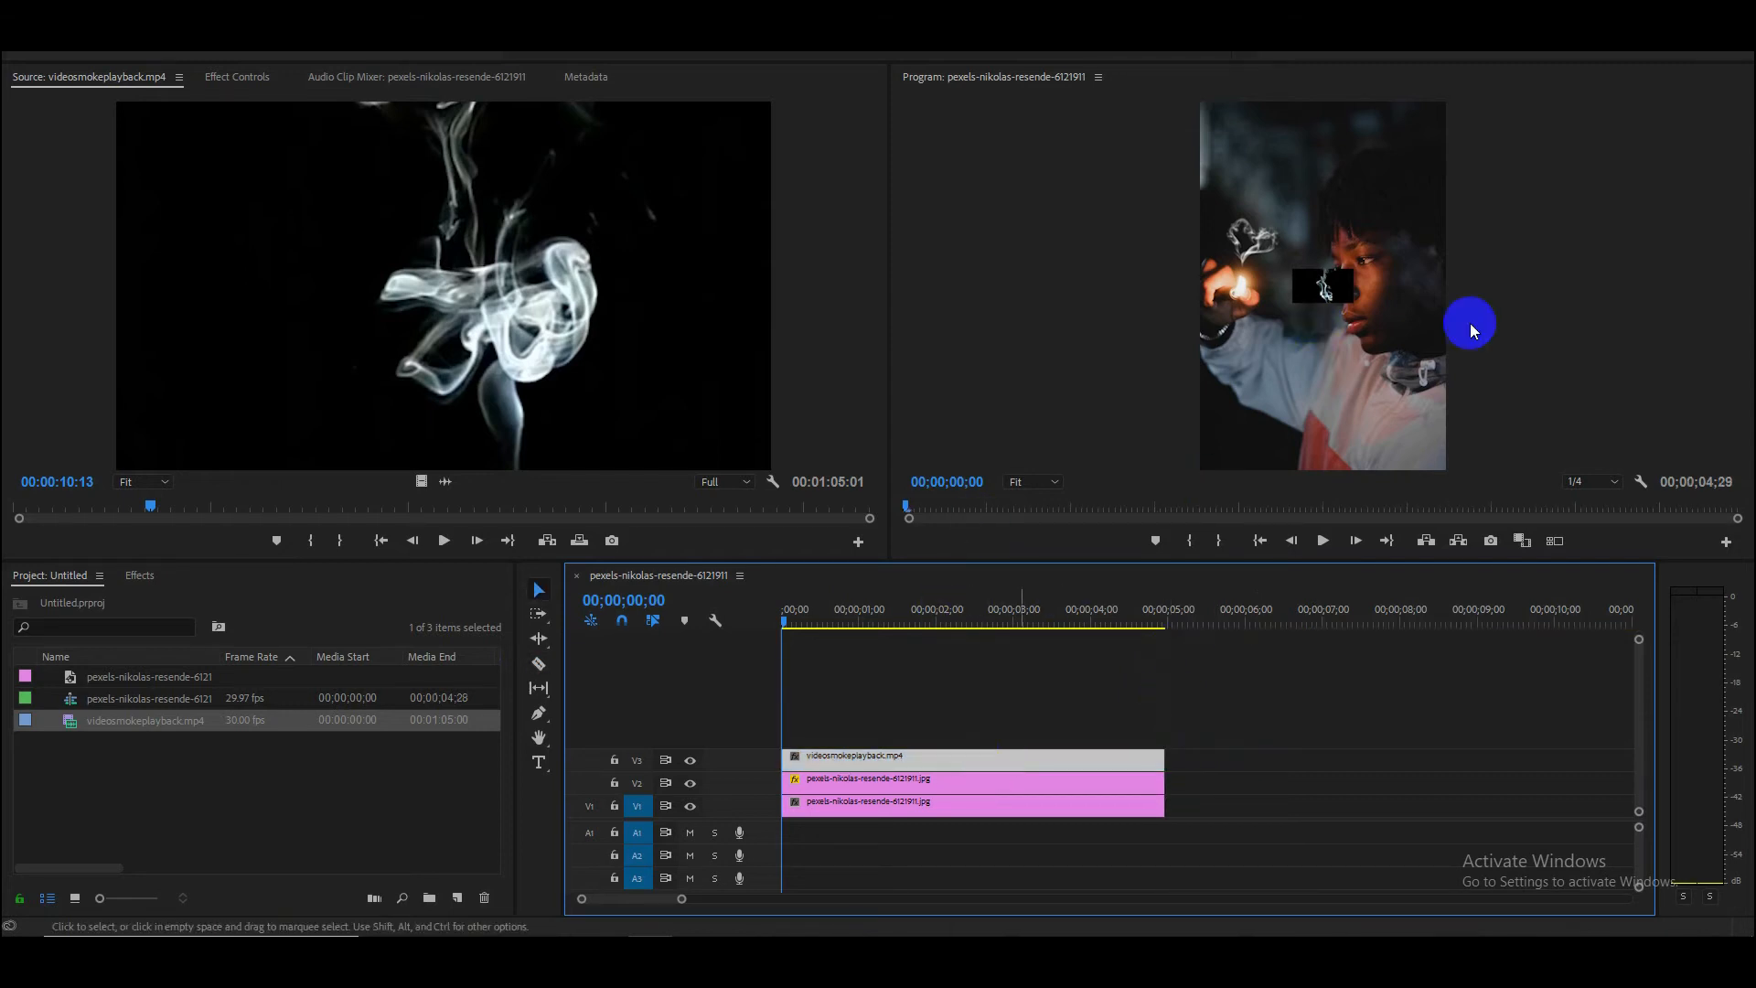
pyautogui.rightClick(1108, 755)
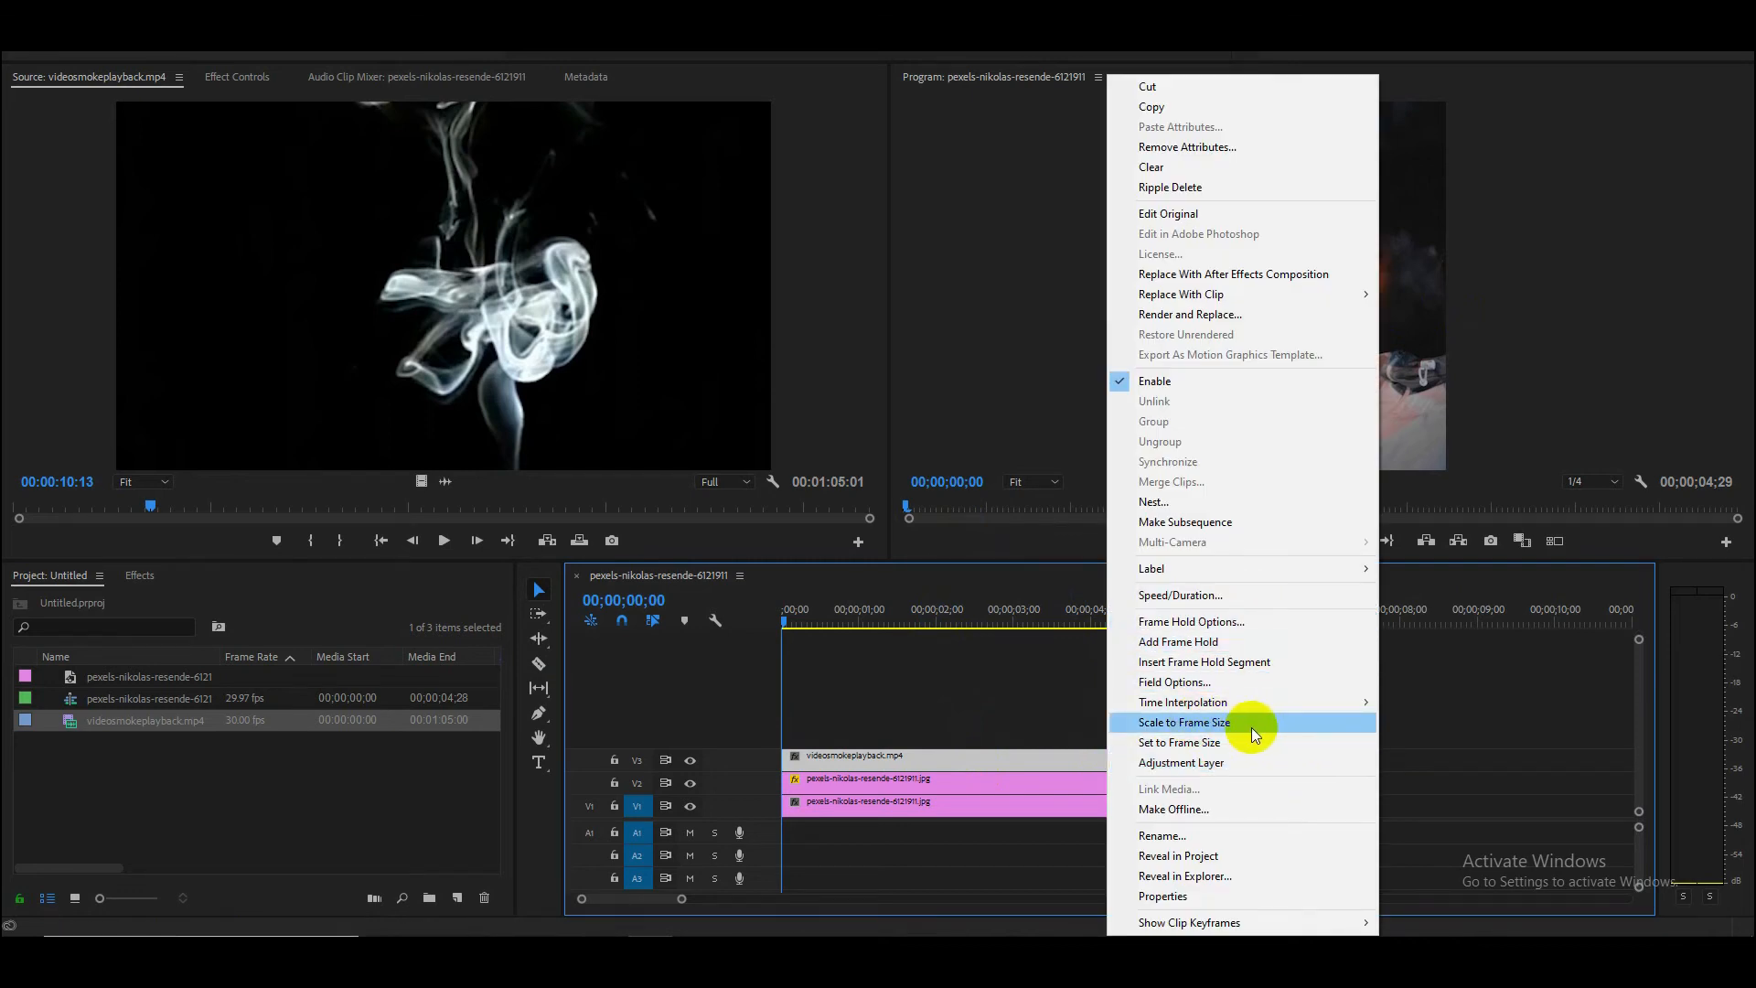
pyautogui.click(1199, 731)
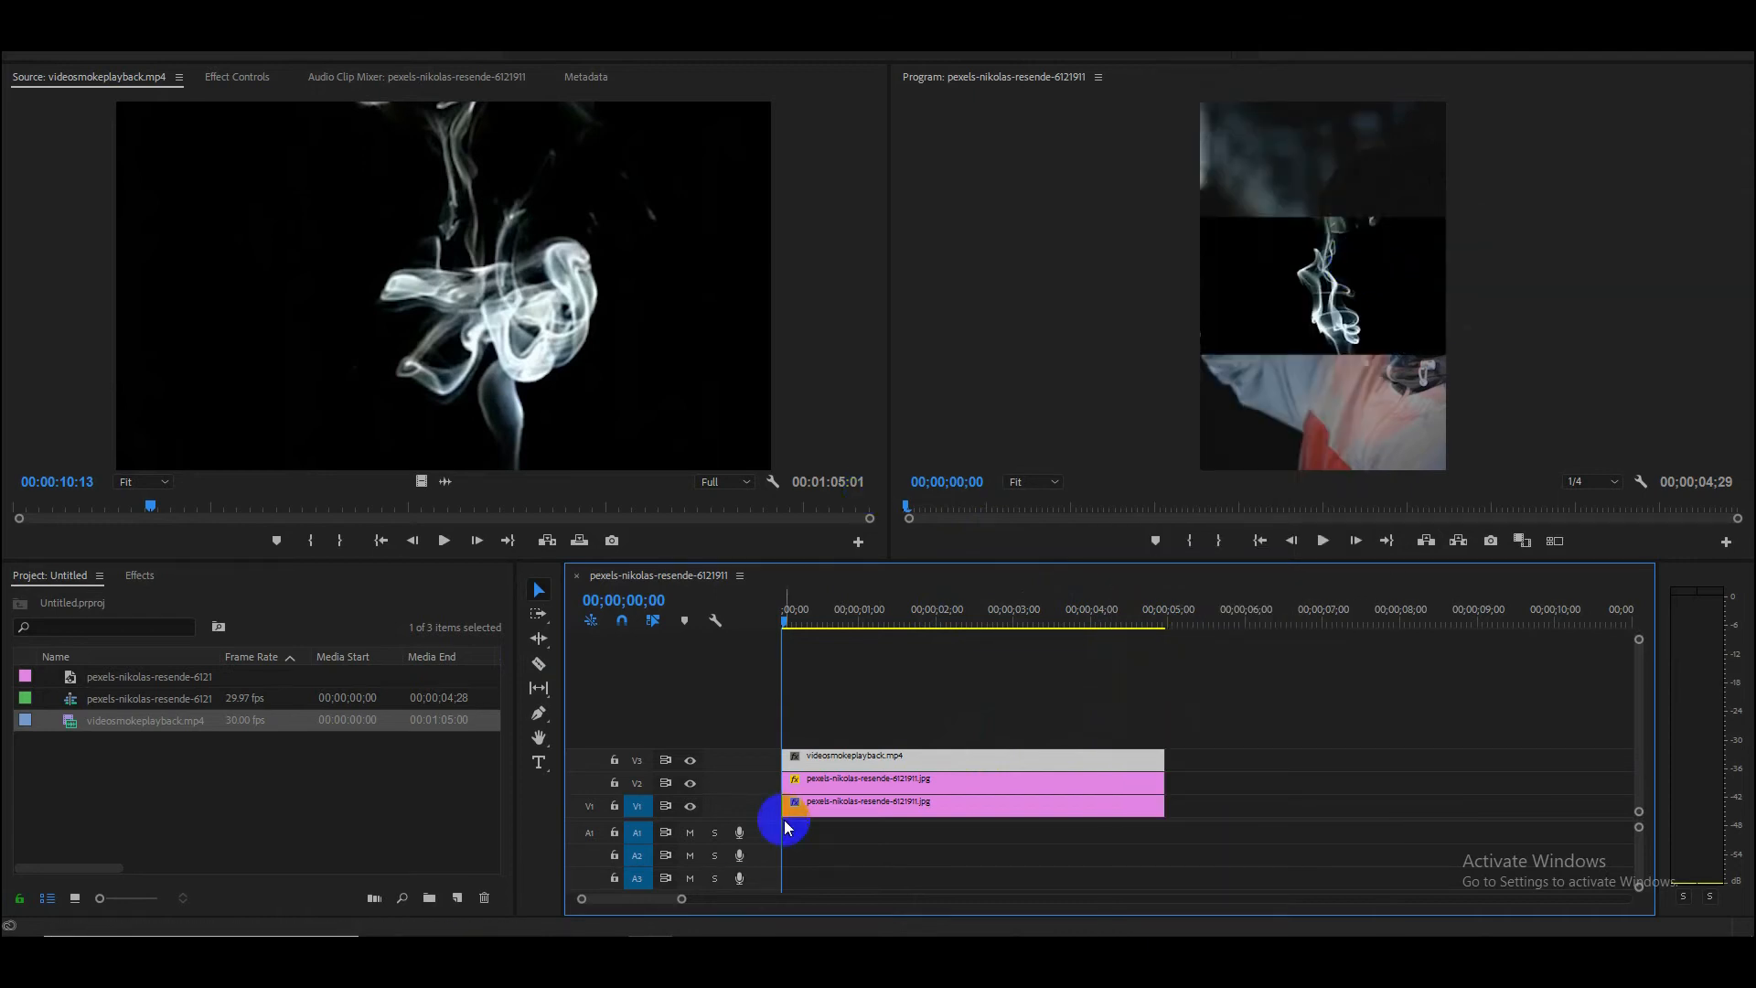
# Step: Set the smoke clip's Position to 686, 987 to move it up and left toward the lighter flame
pyautogui.click(237, 78)
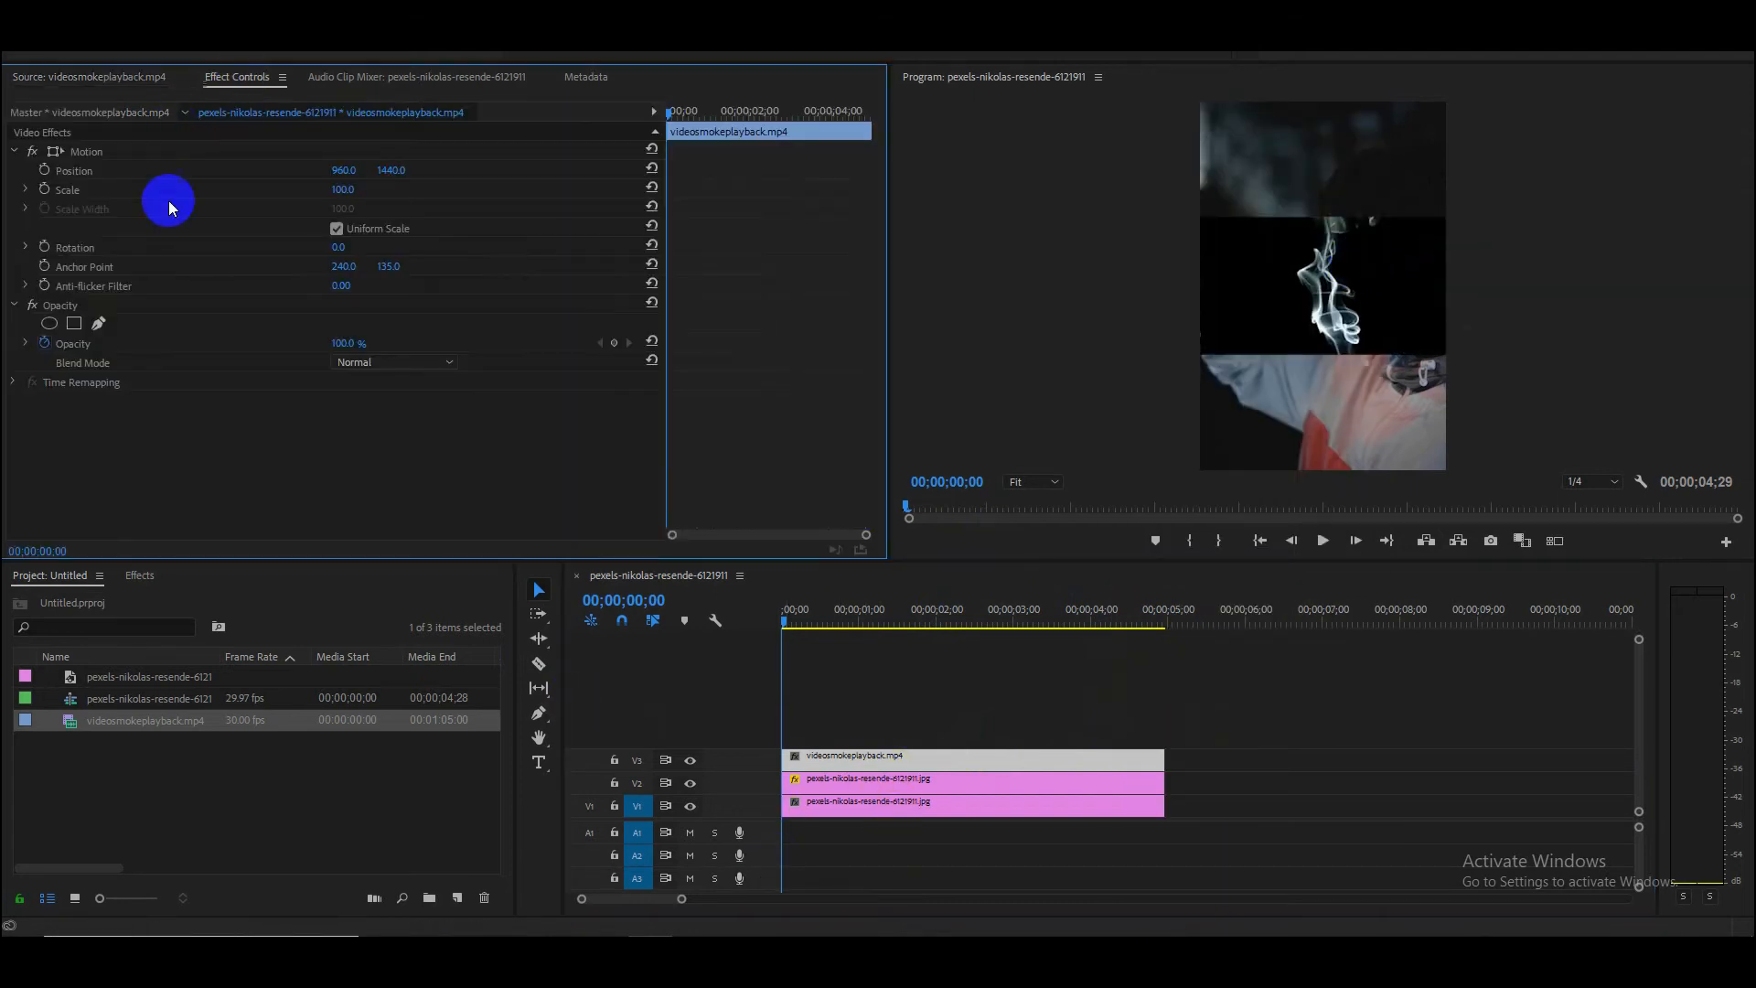
pyautogui.moveTo(395, 170); pyautogui.dragTo(458, 183)
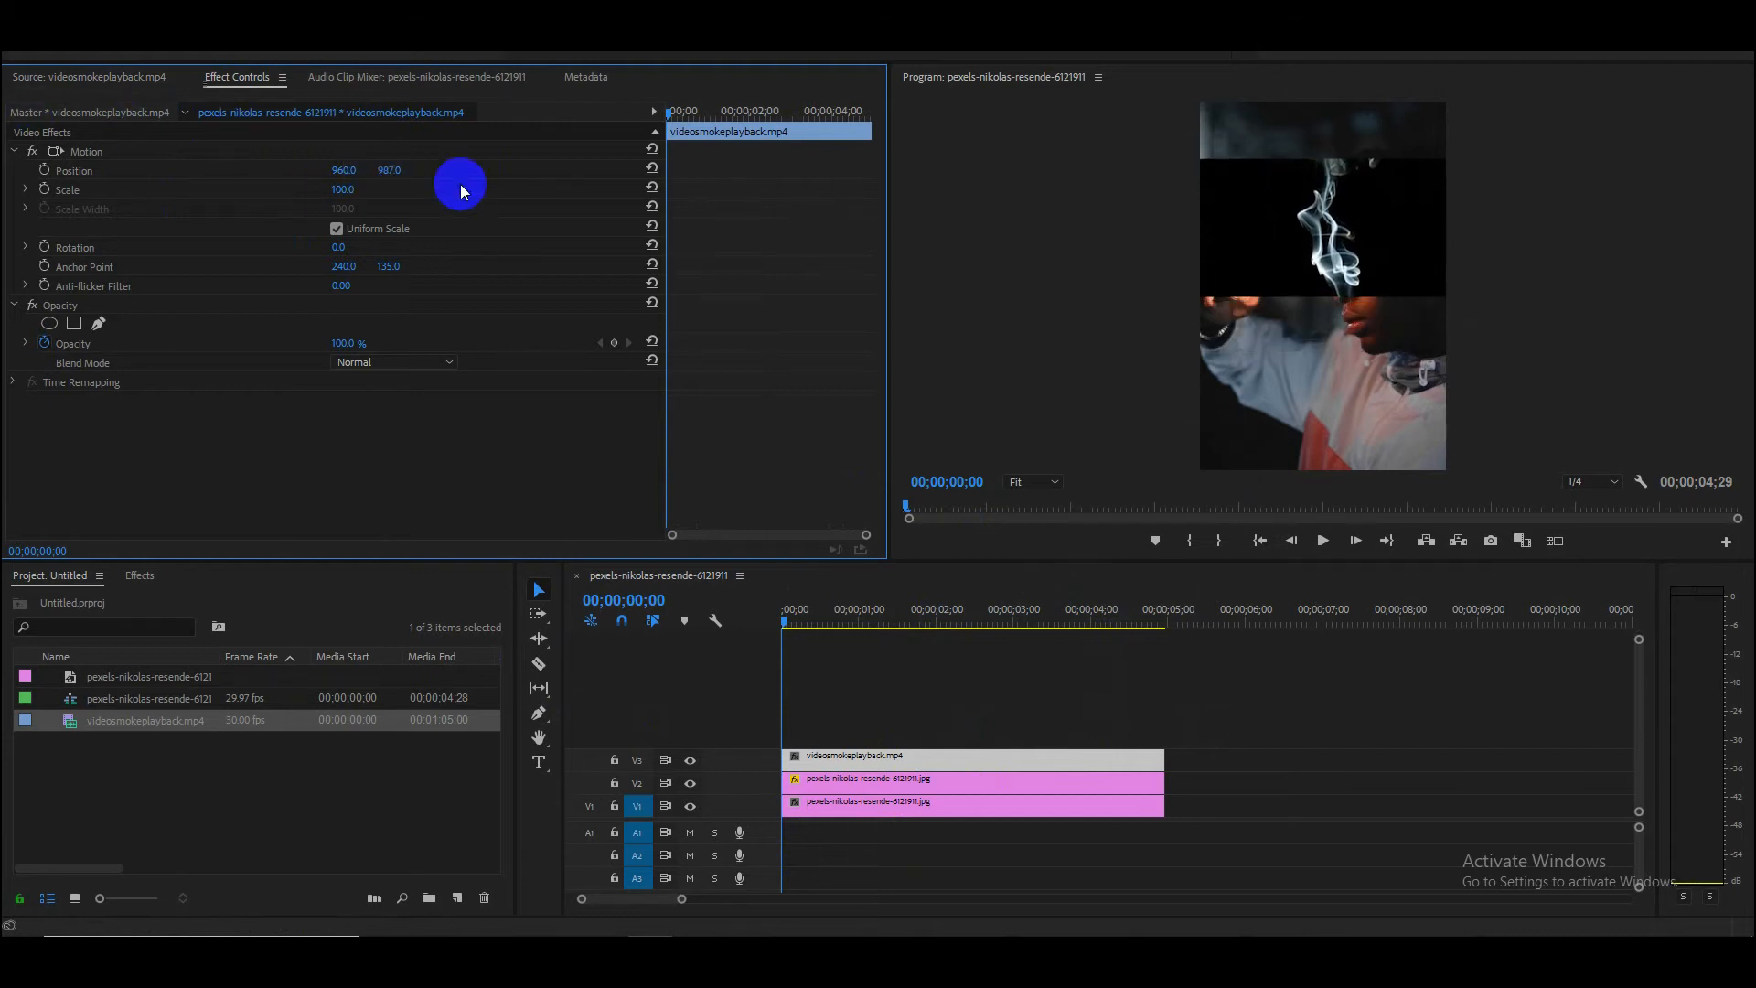
pyautogui.moveTo(346, 173); pyautogui.dragTo(86, 149)
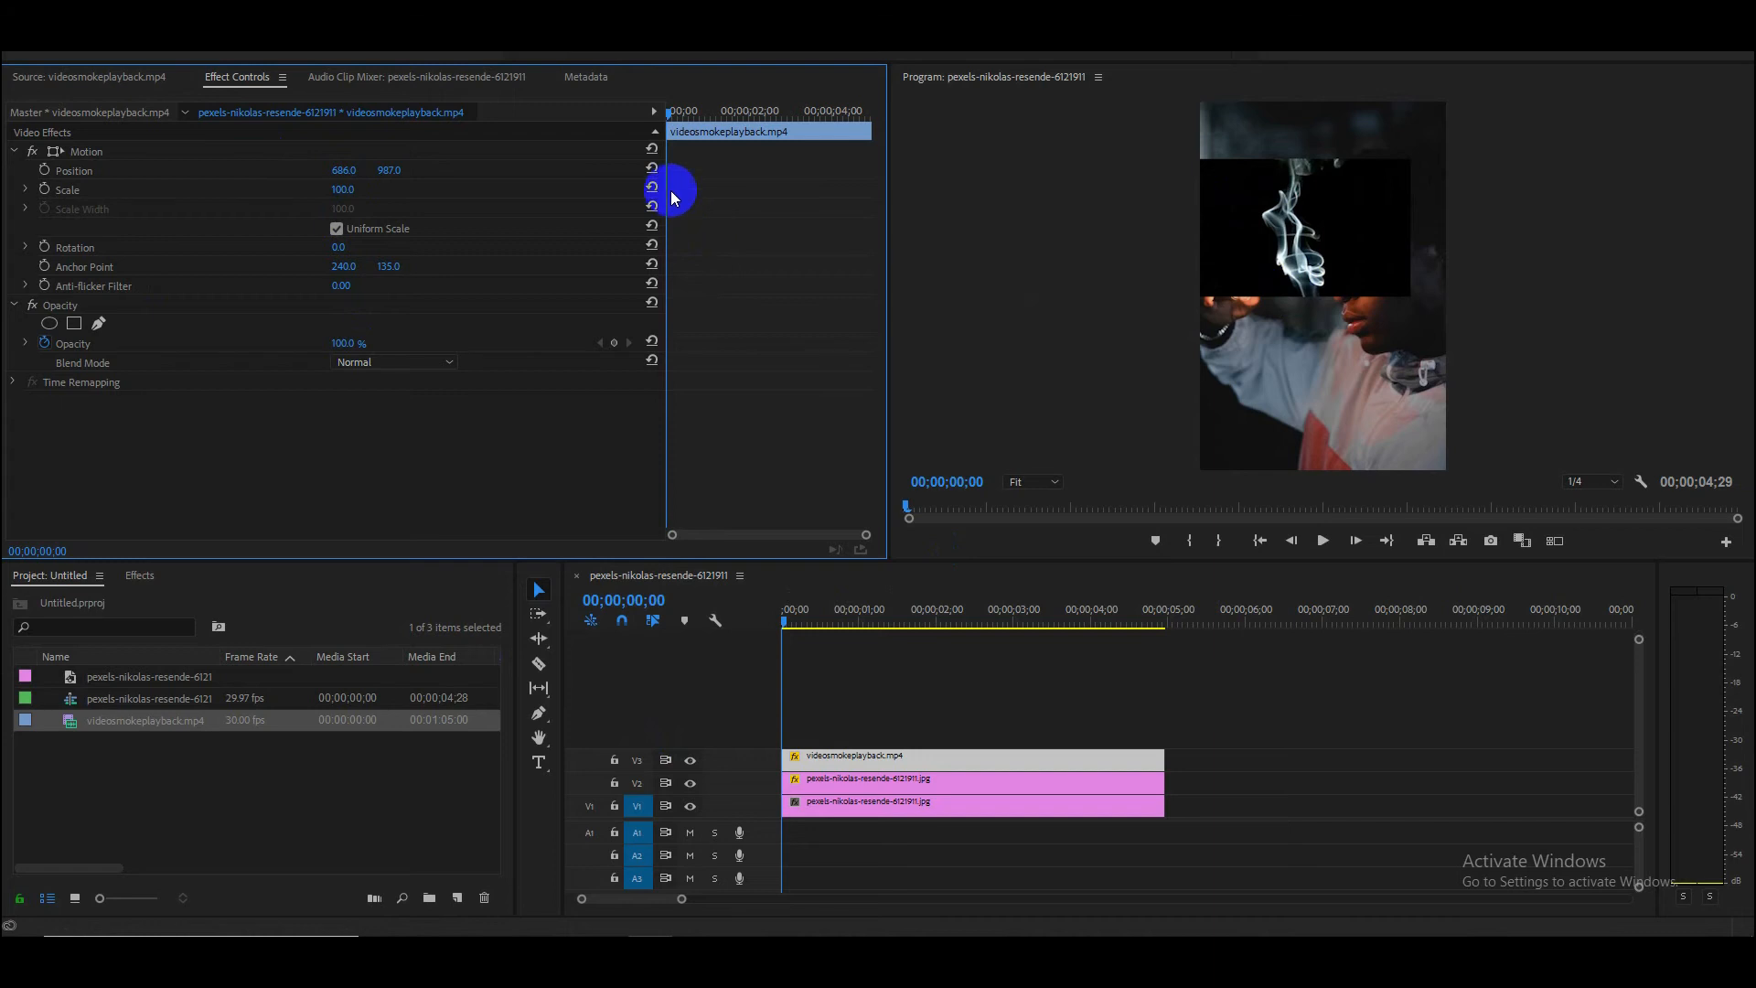
# Step: Reset the smoke clip's Position and set its opacity blend mode to Screen
pyautogui.click(651, 170)
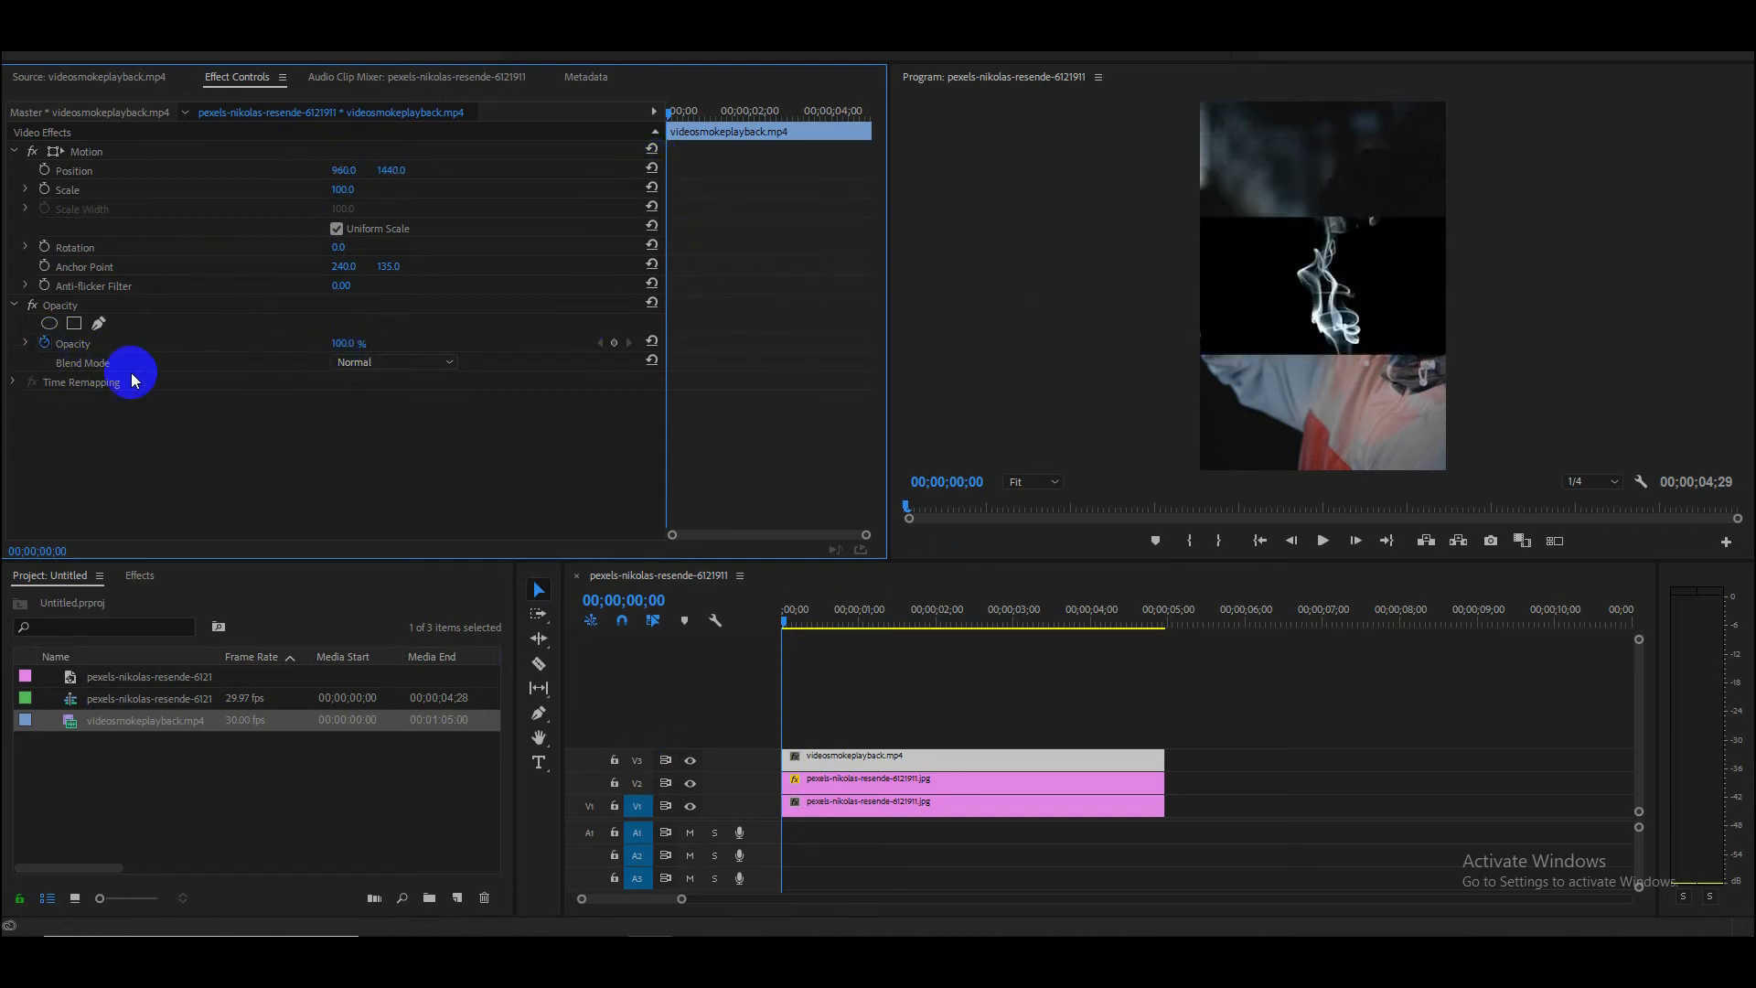
pyautogui.click(366, 361)
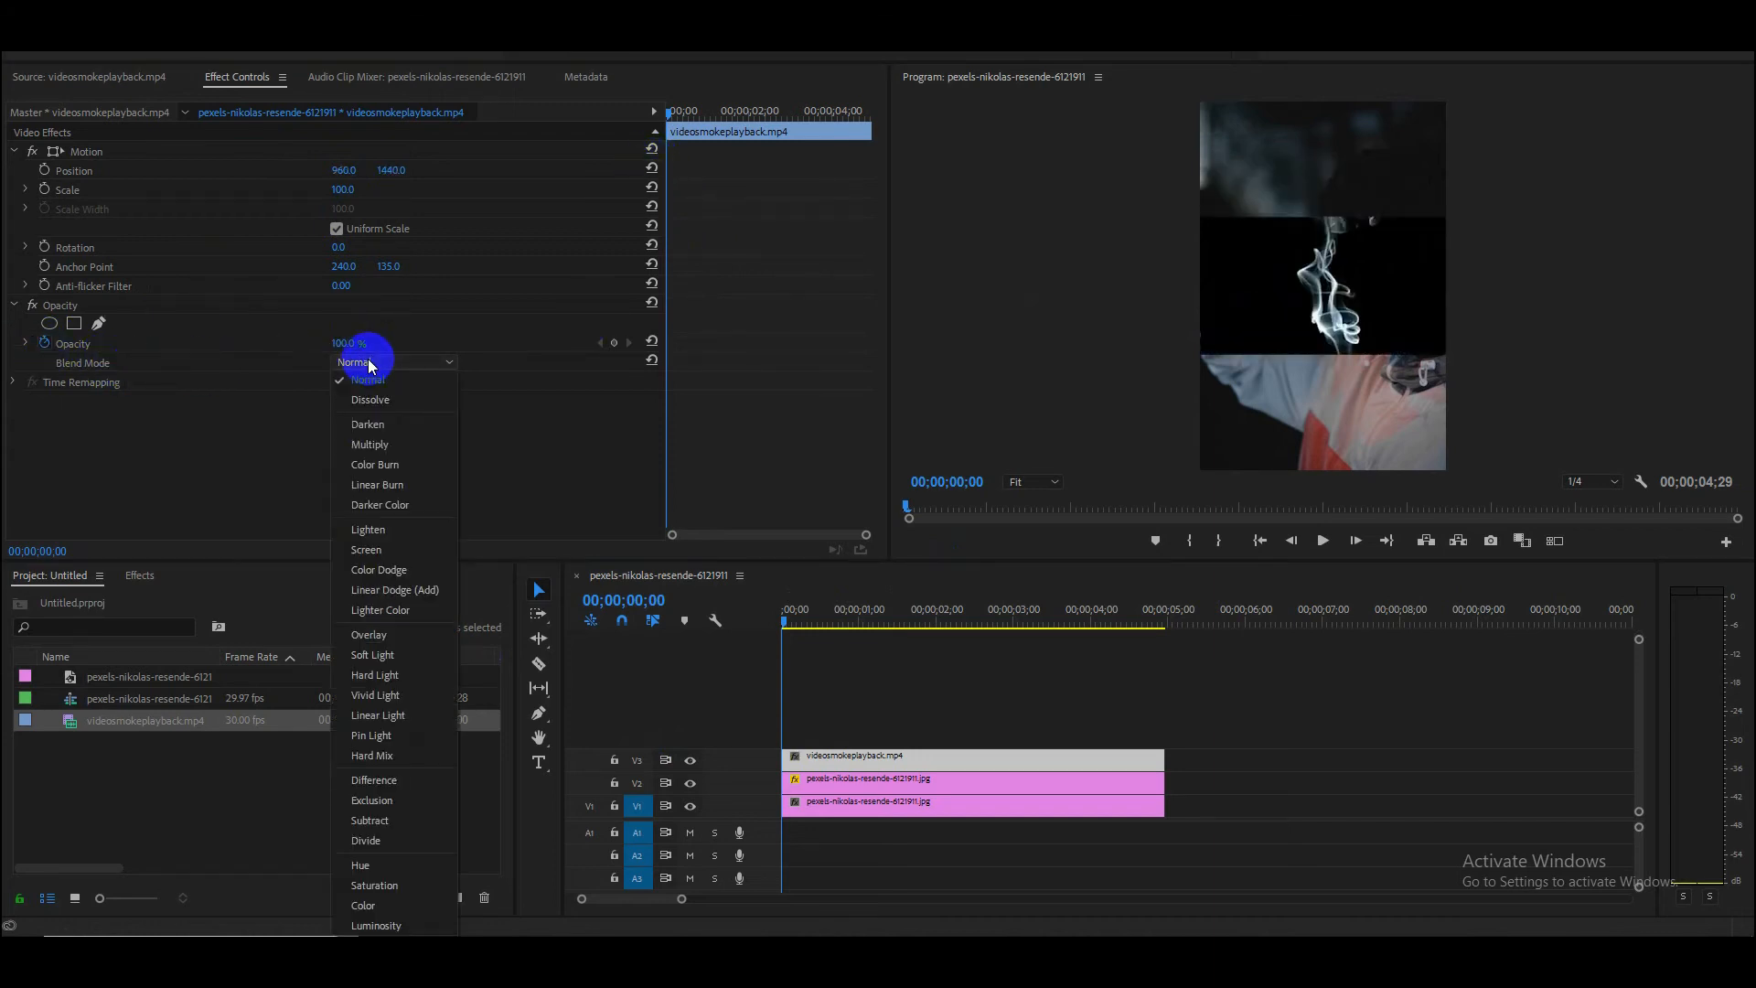
pyautogui.click(386, 549)
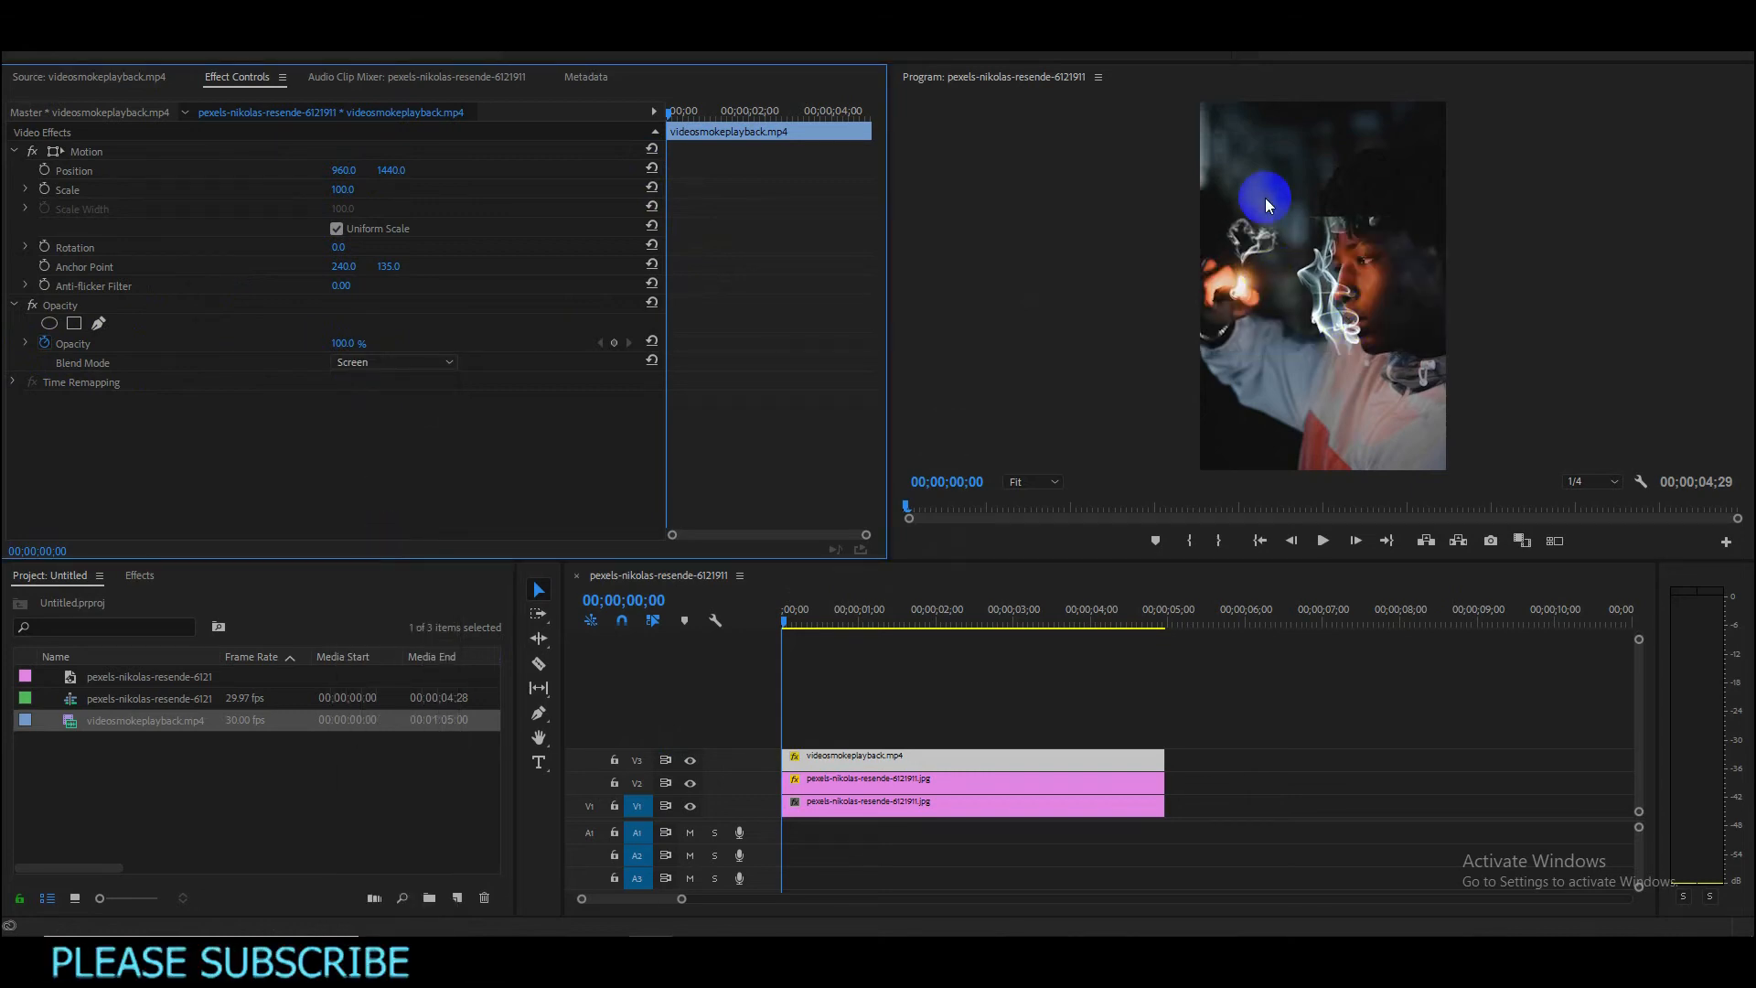
# Step: Position the smoke clip above the lighter flame at 300, 712 and stretch it vertically with Uniform Scale off and Scale Height 136
pyautogui.moveTo(390, 170); pyautogui.dragTo(331, 172)
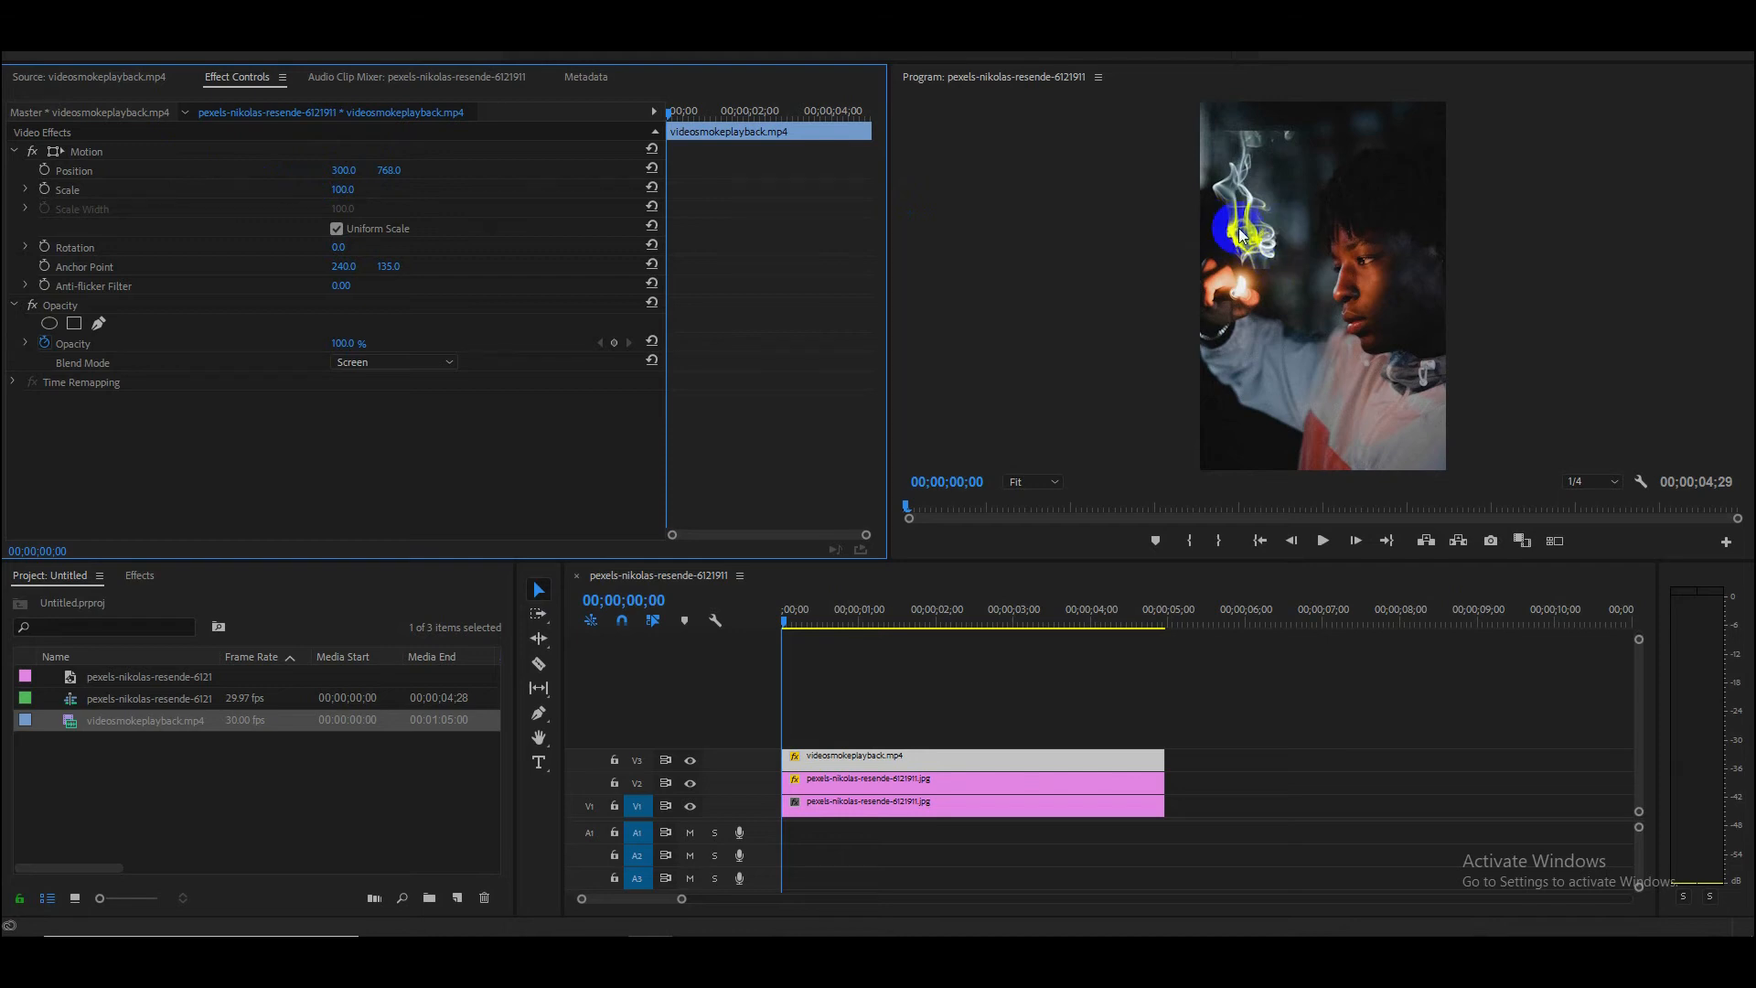
pyautogui.press('space')
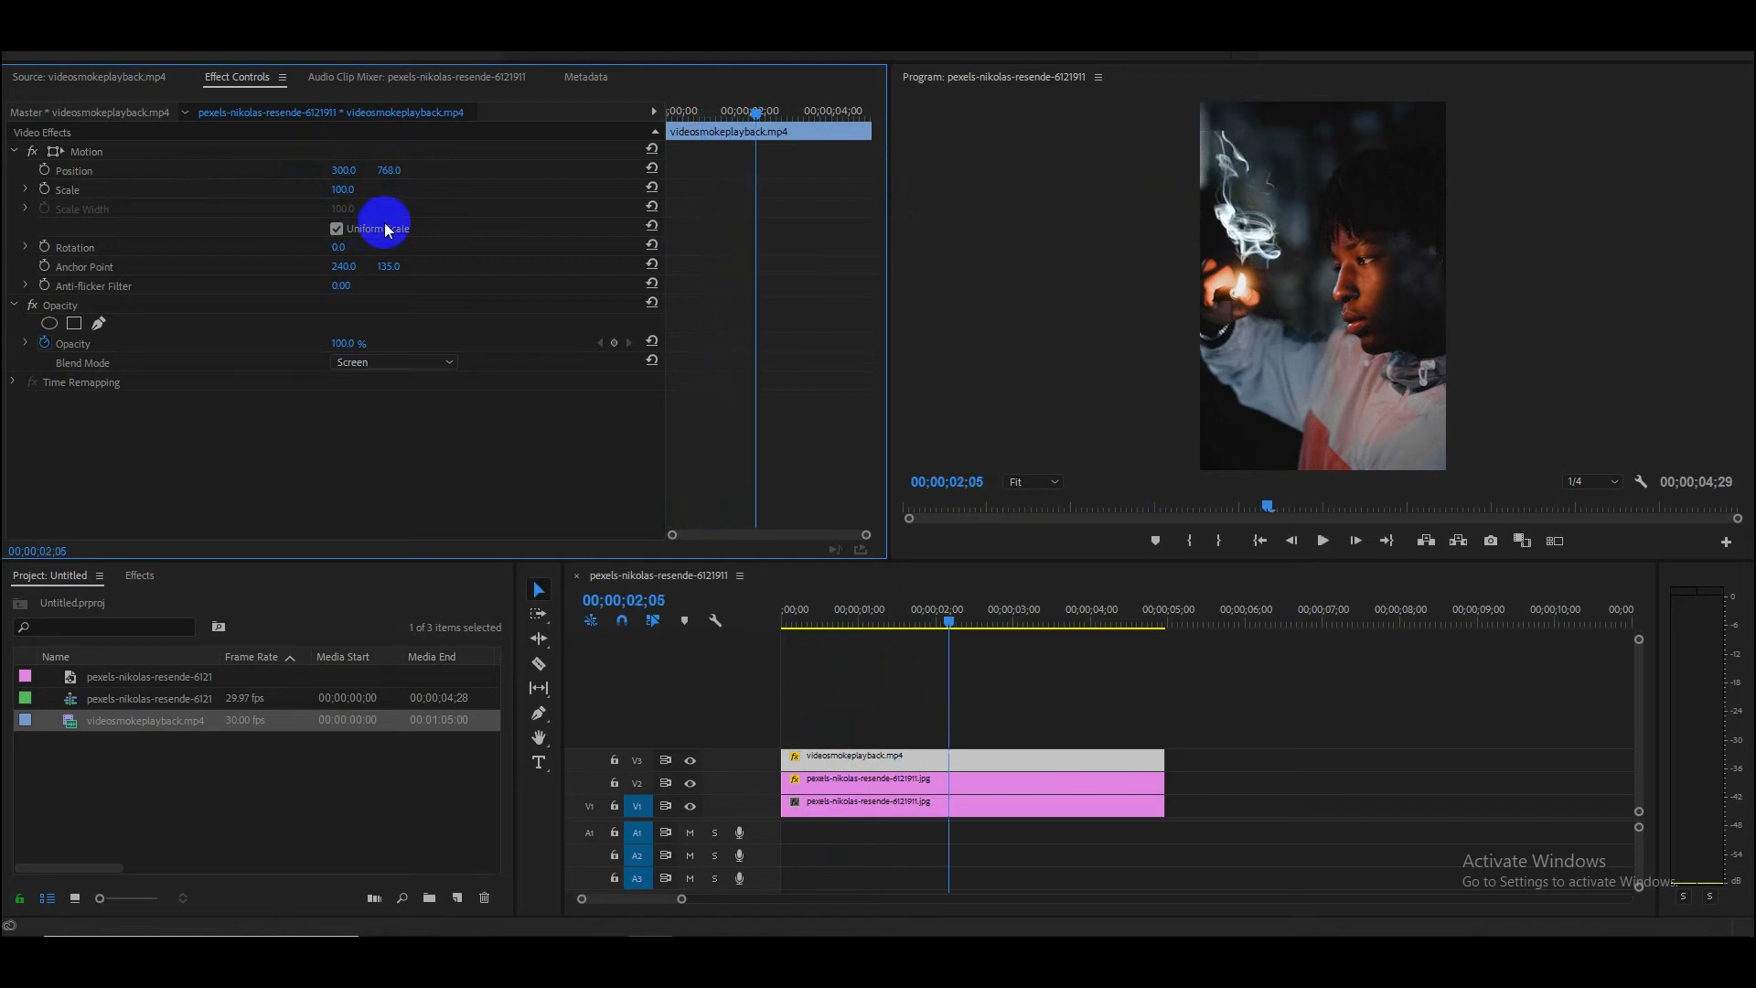
pyautogui.click(337, 229)
pyautogui.moveTo(333, 188); pyautogui.dragTo(369, 180)
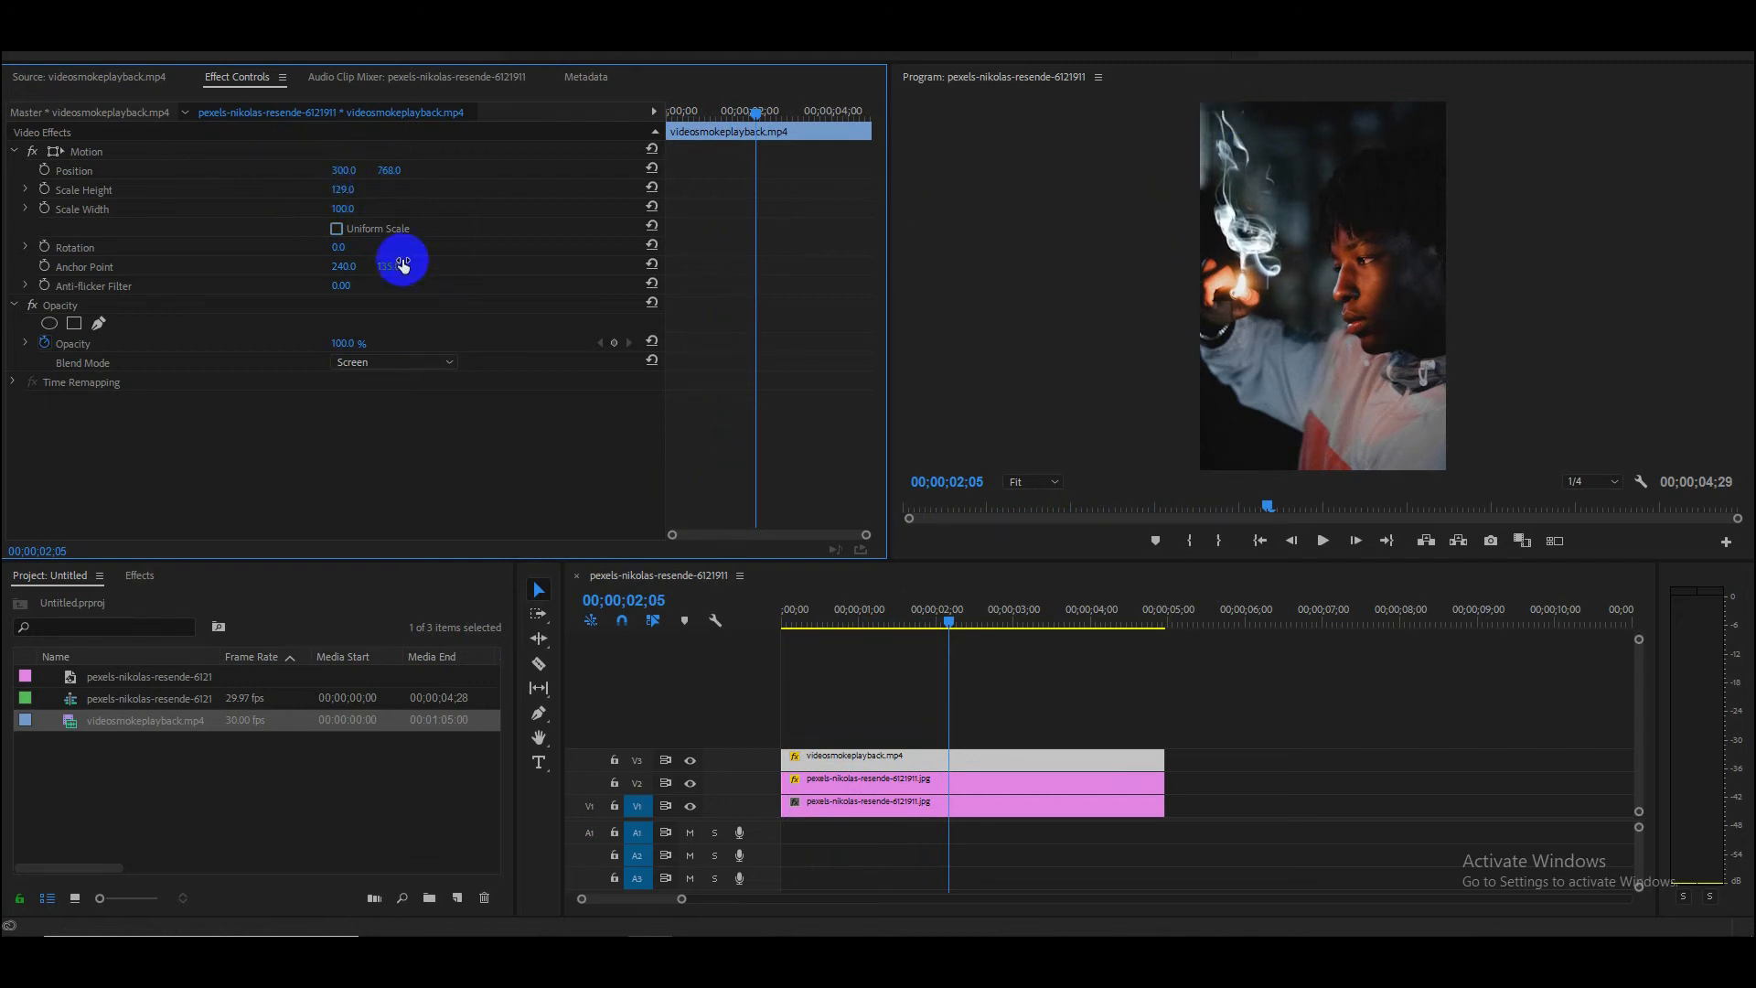
pyautogui.moveTo(392, 169); pyautogui.dragTo(345, 170)
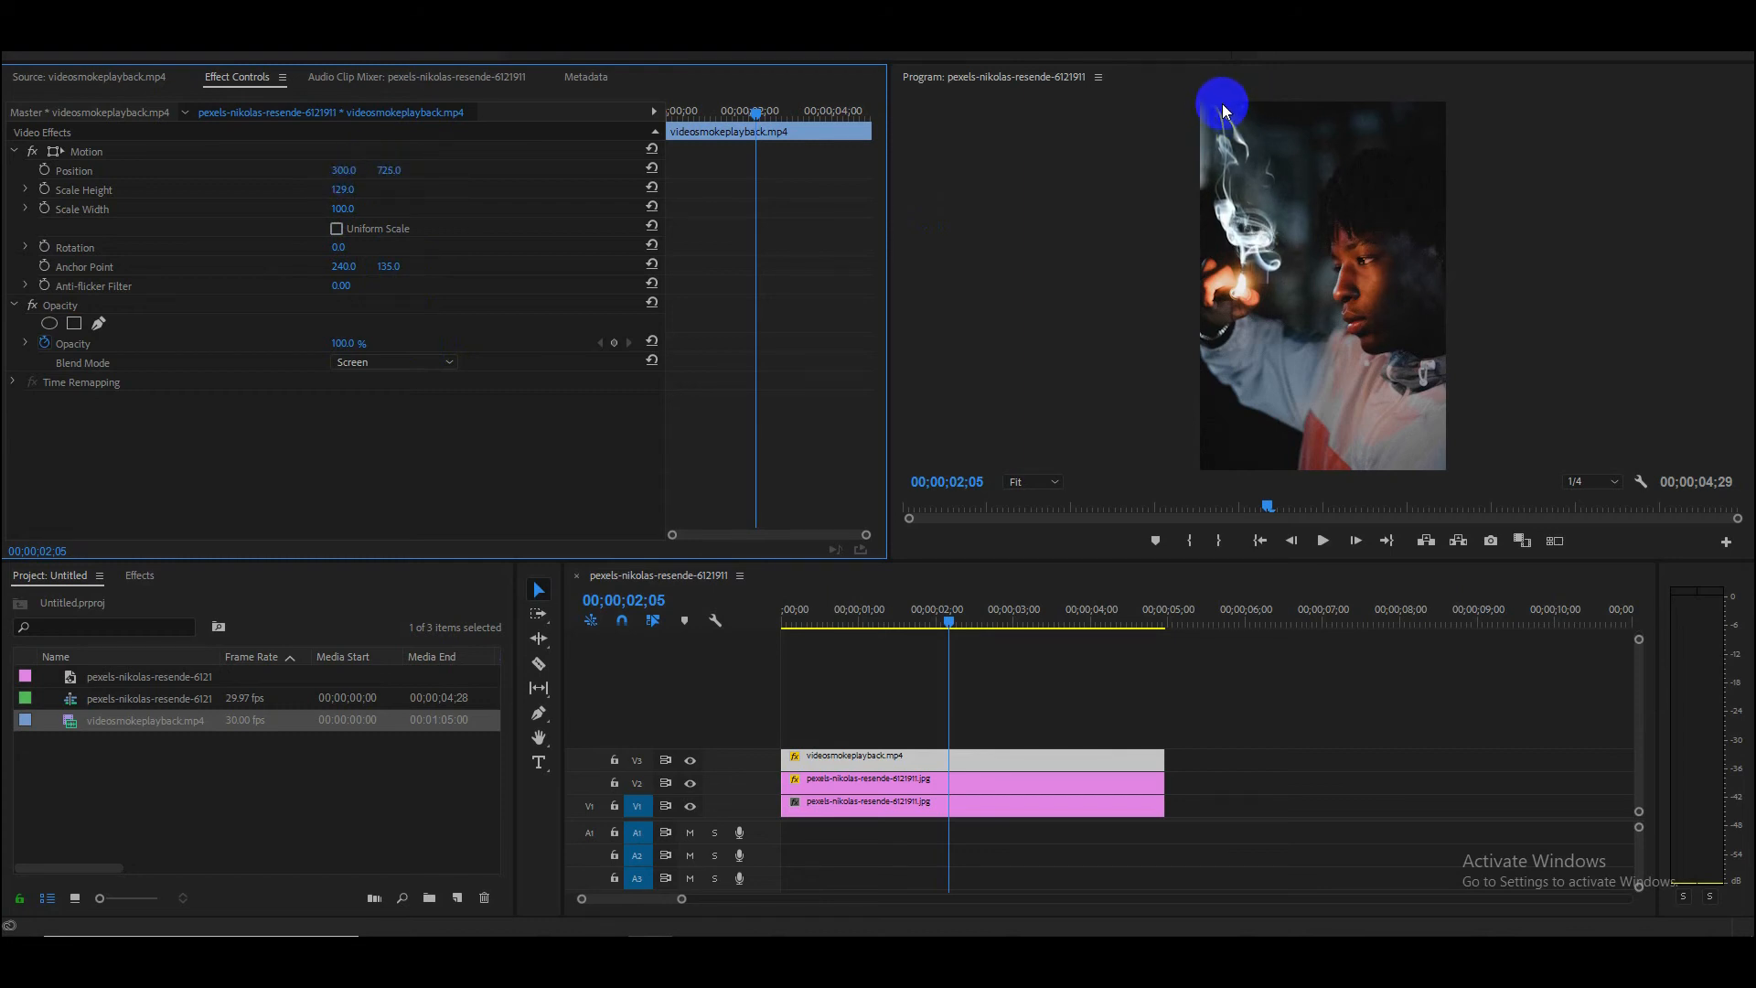
pyautogui.moveTo(346, 190); pyautogui.dragTo(395, 172)
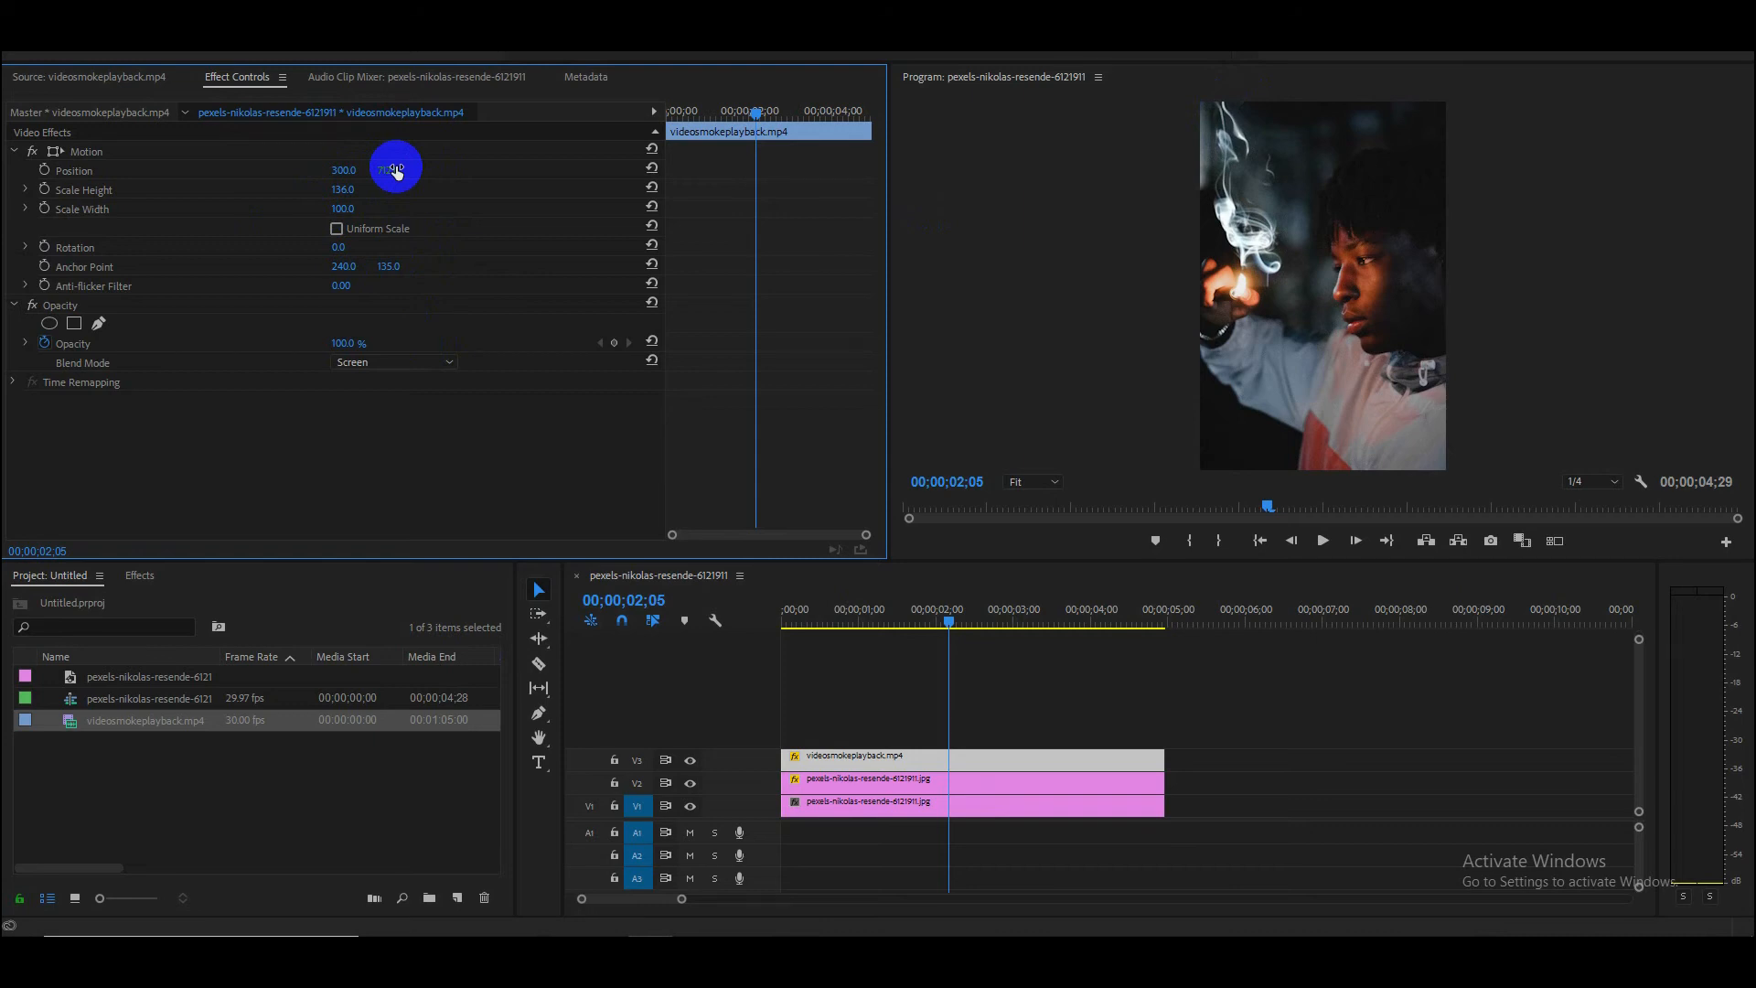
pyautogui.click(1241, 236)
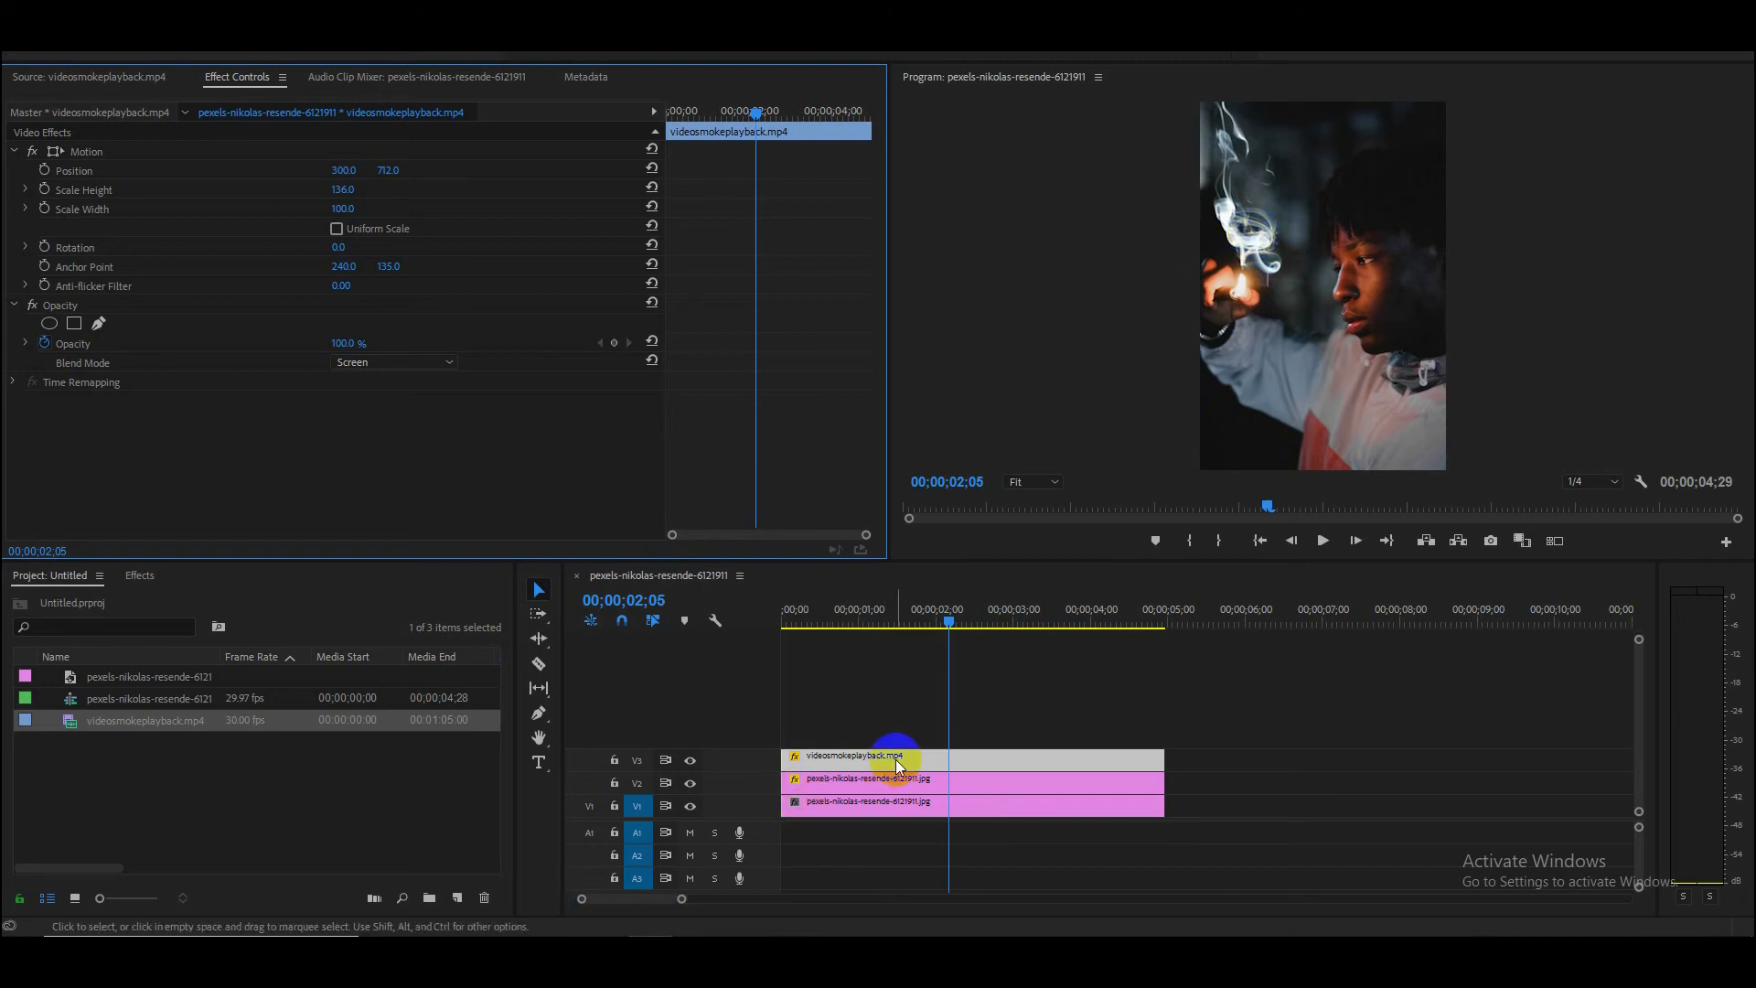
# Step: Find the Crop effect and apply it to the smoke clip on V3
pyautogui.click(142, 574)
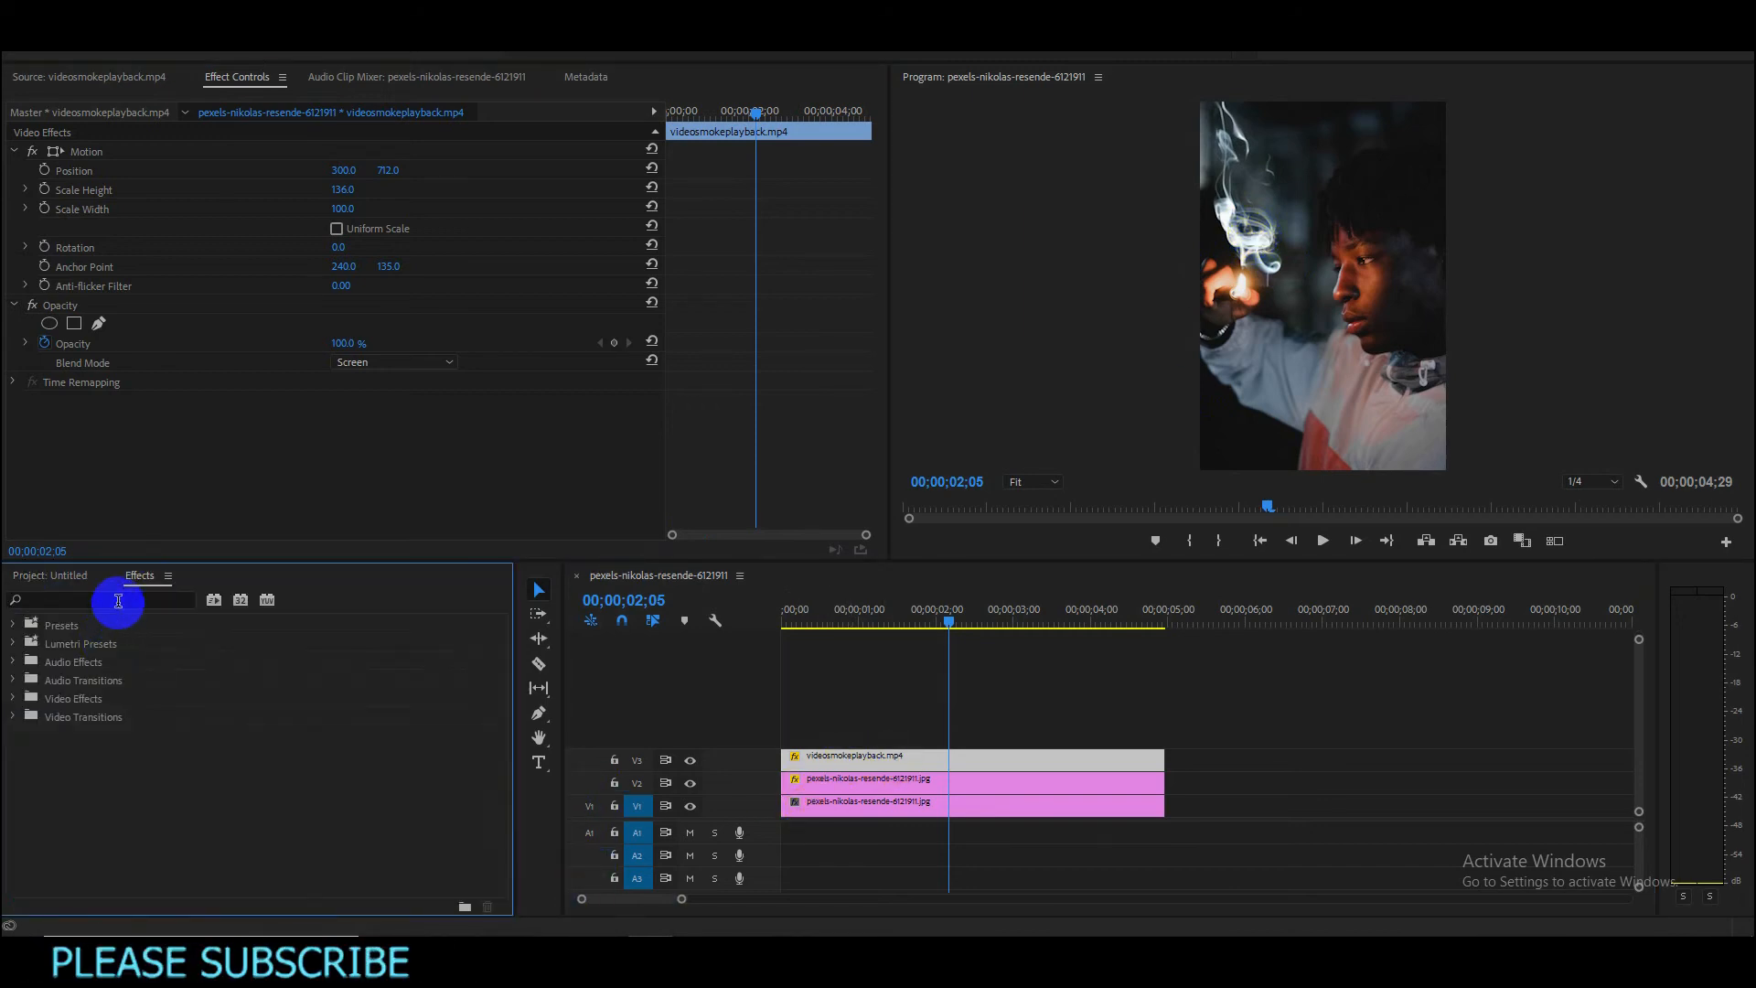
pyautogui.click(118, 600)
pyautogui.write('crop')
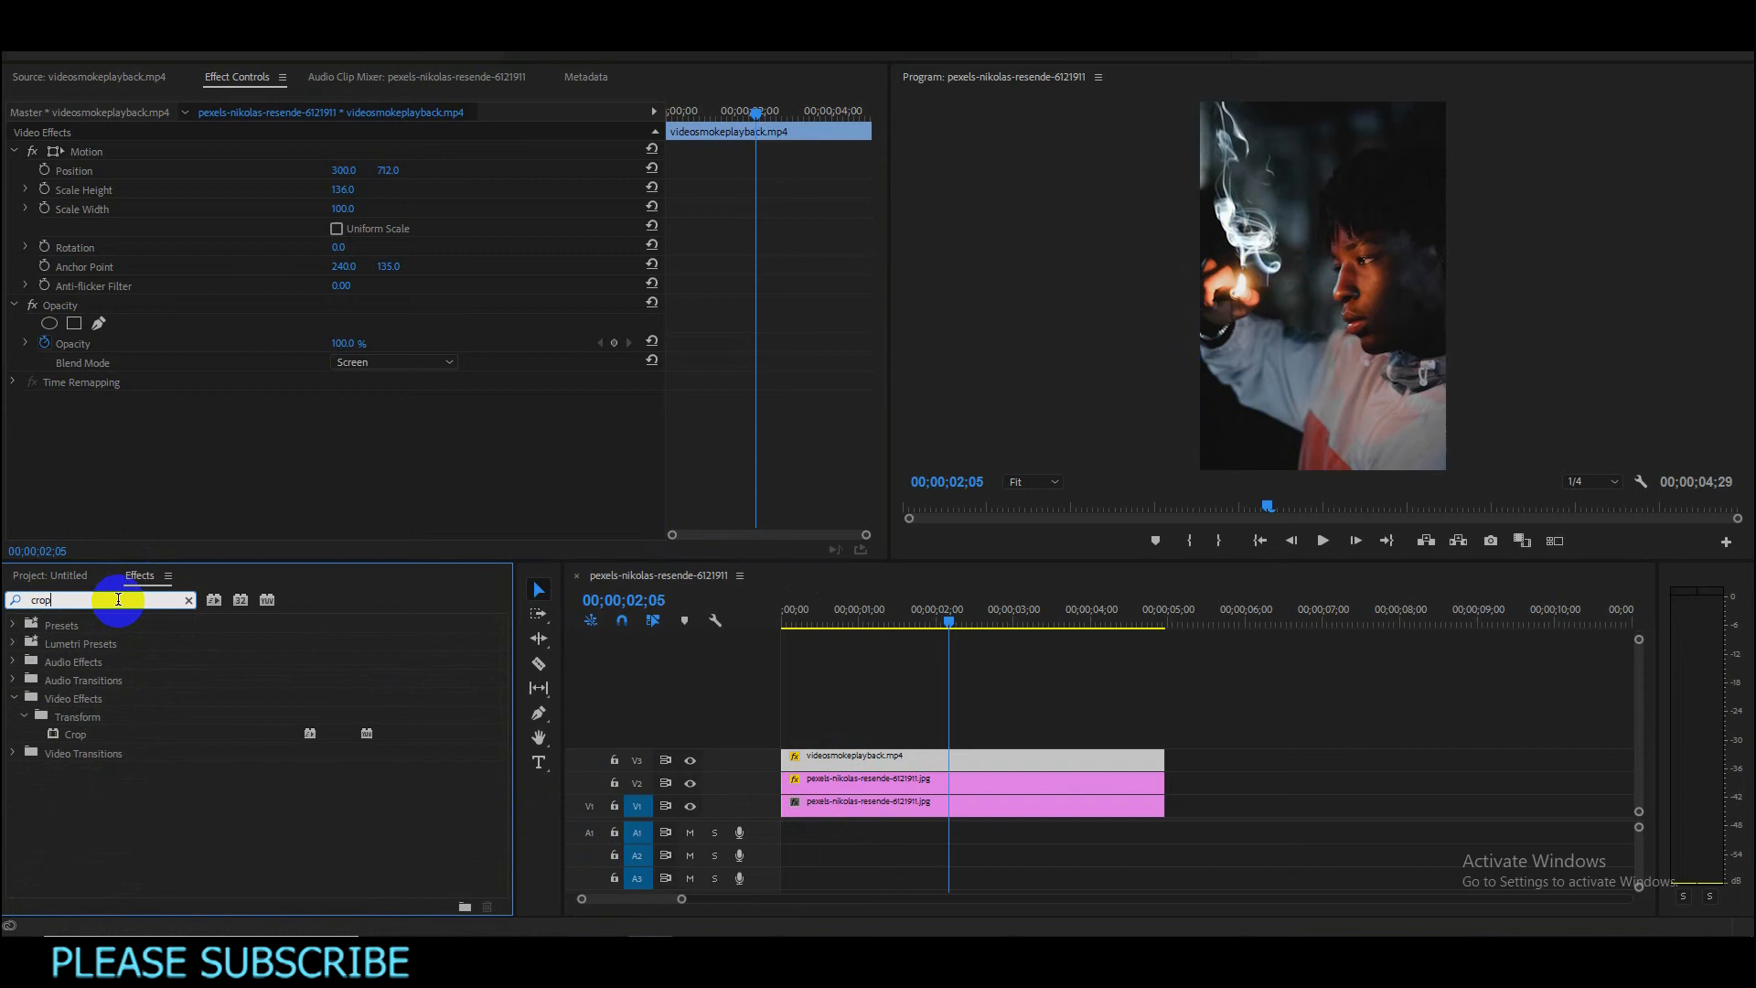
pyautogui.moveTo(80, 737); pyautogui.dragTo(939, 766)
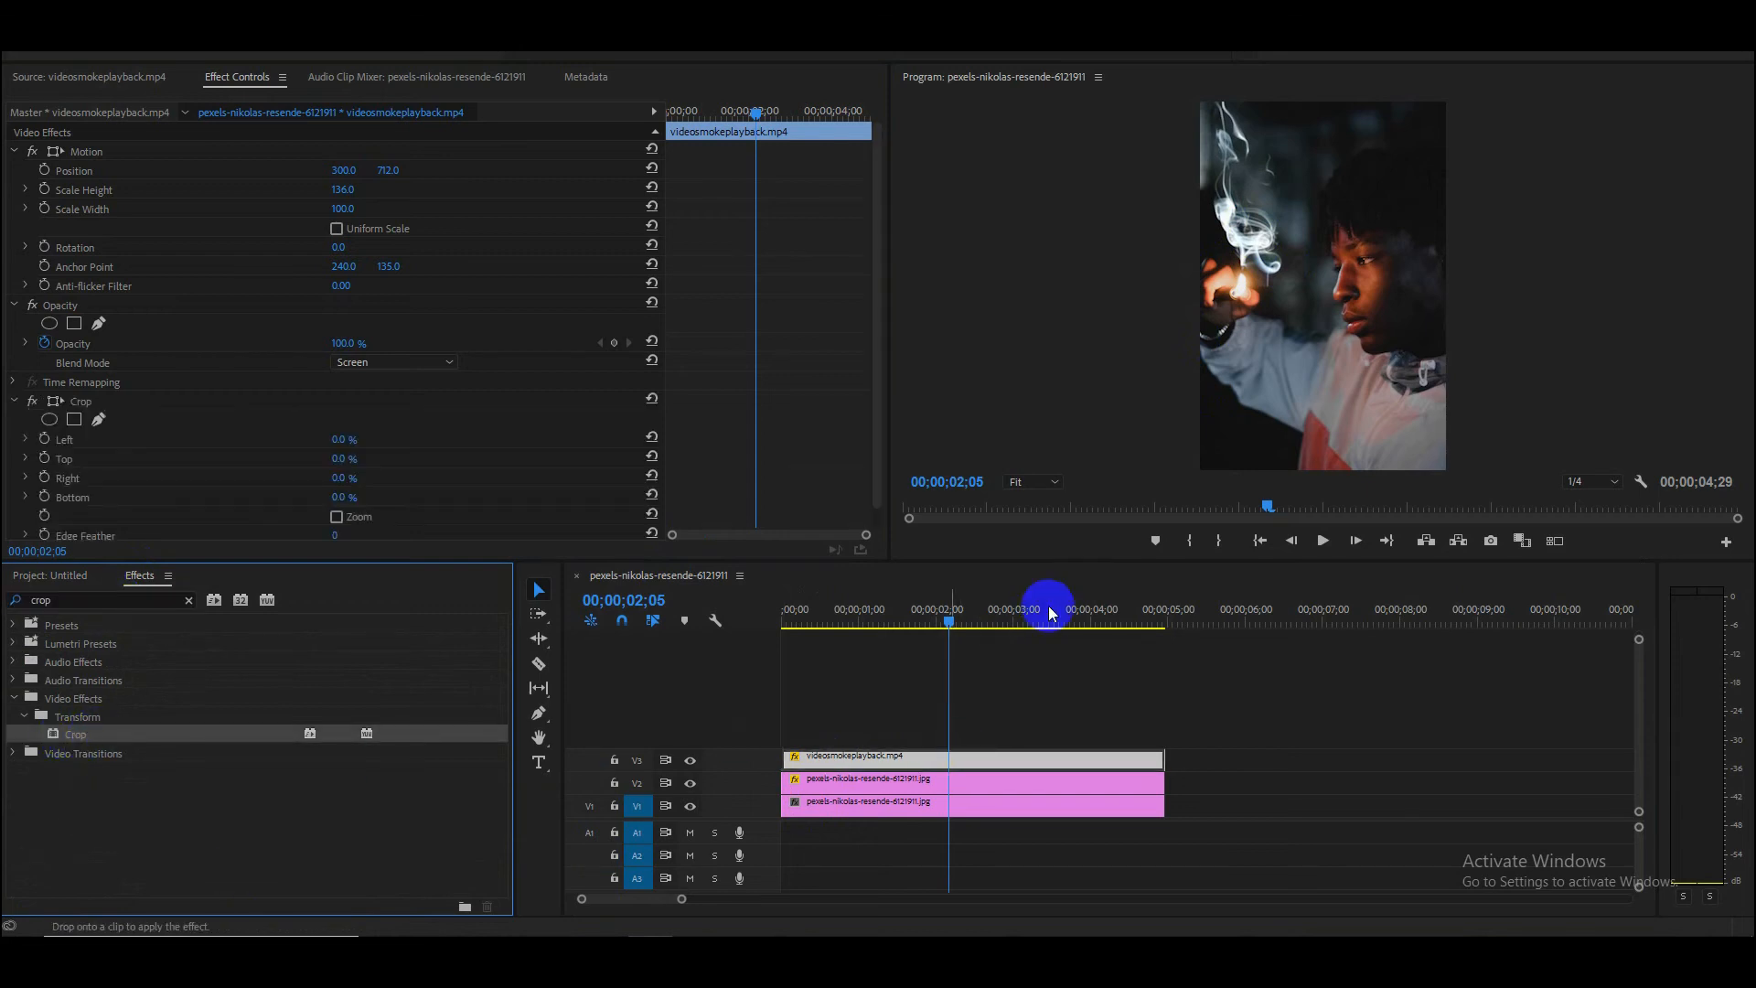
# Step: Crop the smoke clip's Bottom by 17.7% with Edge Feather 20, and play the sequence from the start to check it
pyautogui.click(81, 401)
pyautogui.moveTo(1239, 286); pyautogui.dragTo(1241, 257)
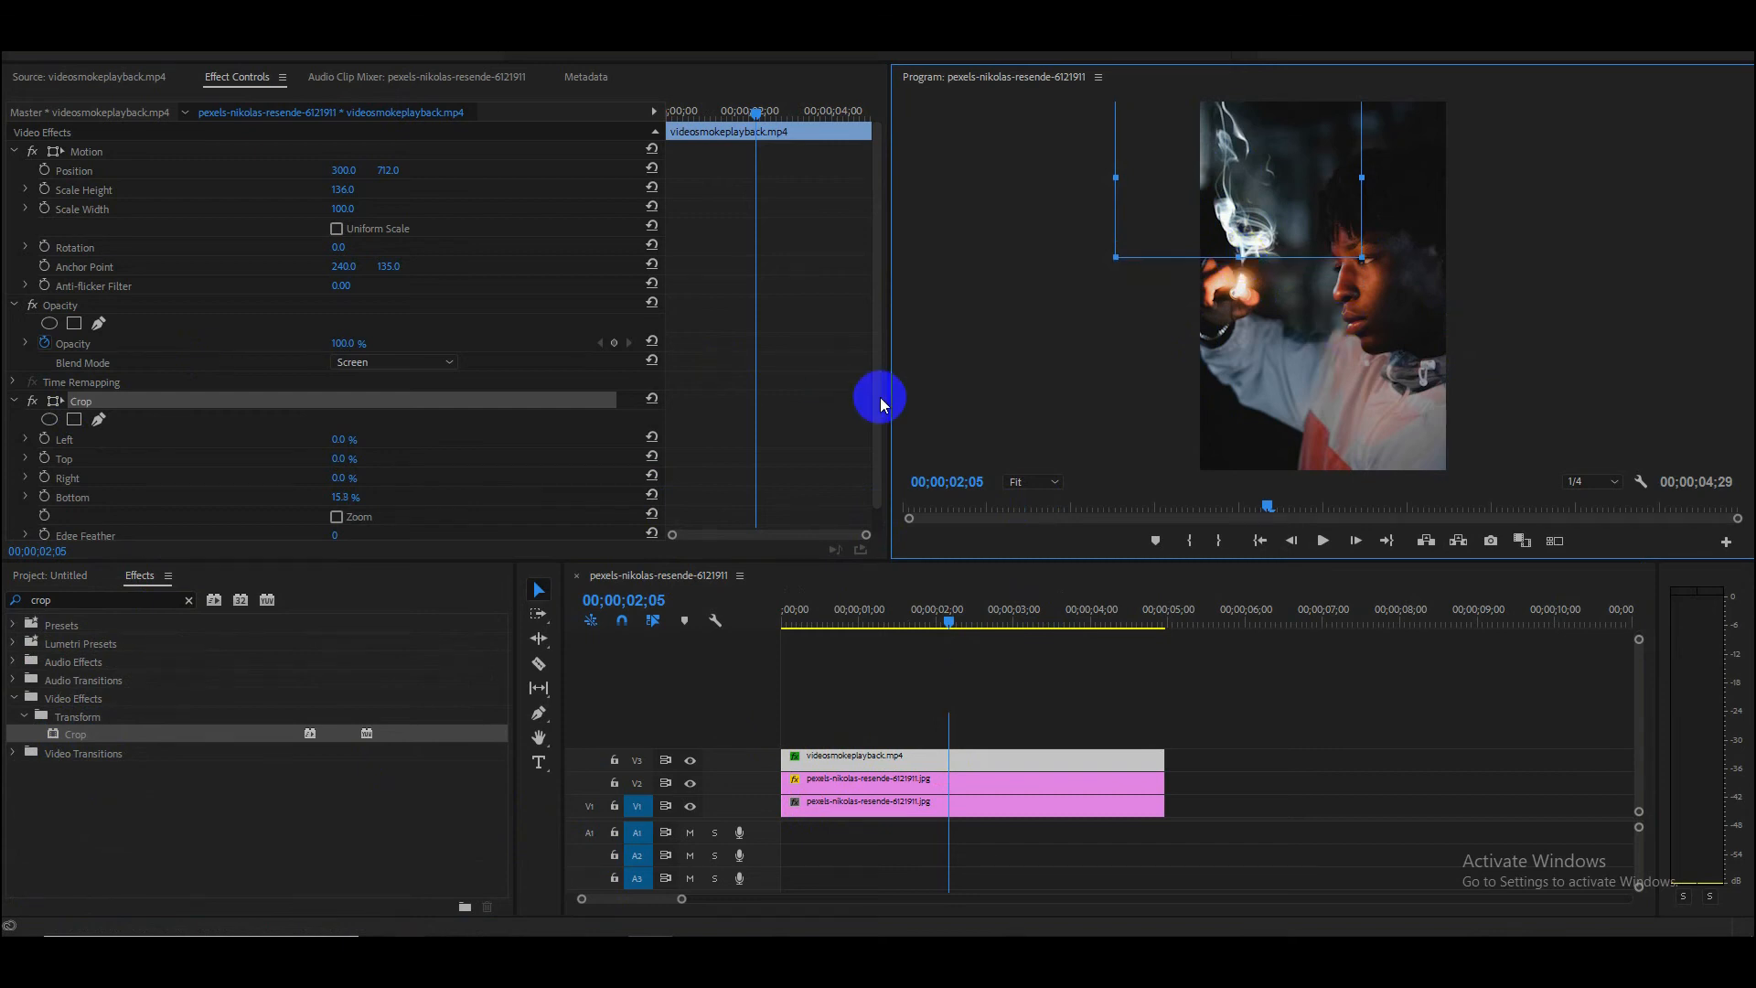
pyautogui.scroll(-1, 870, 415)
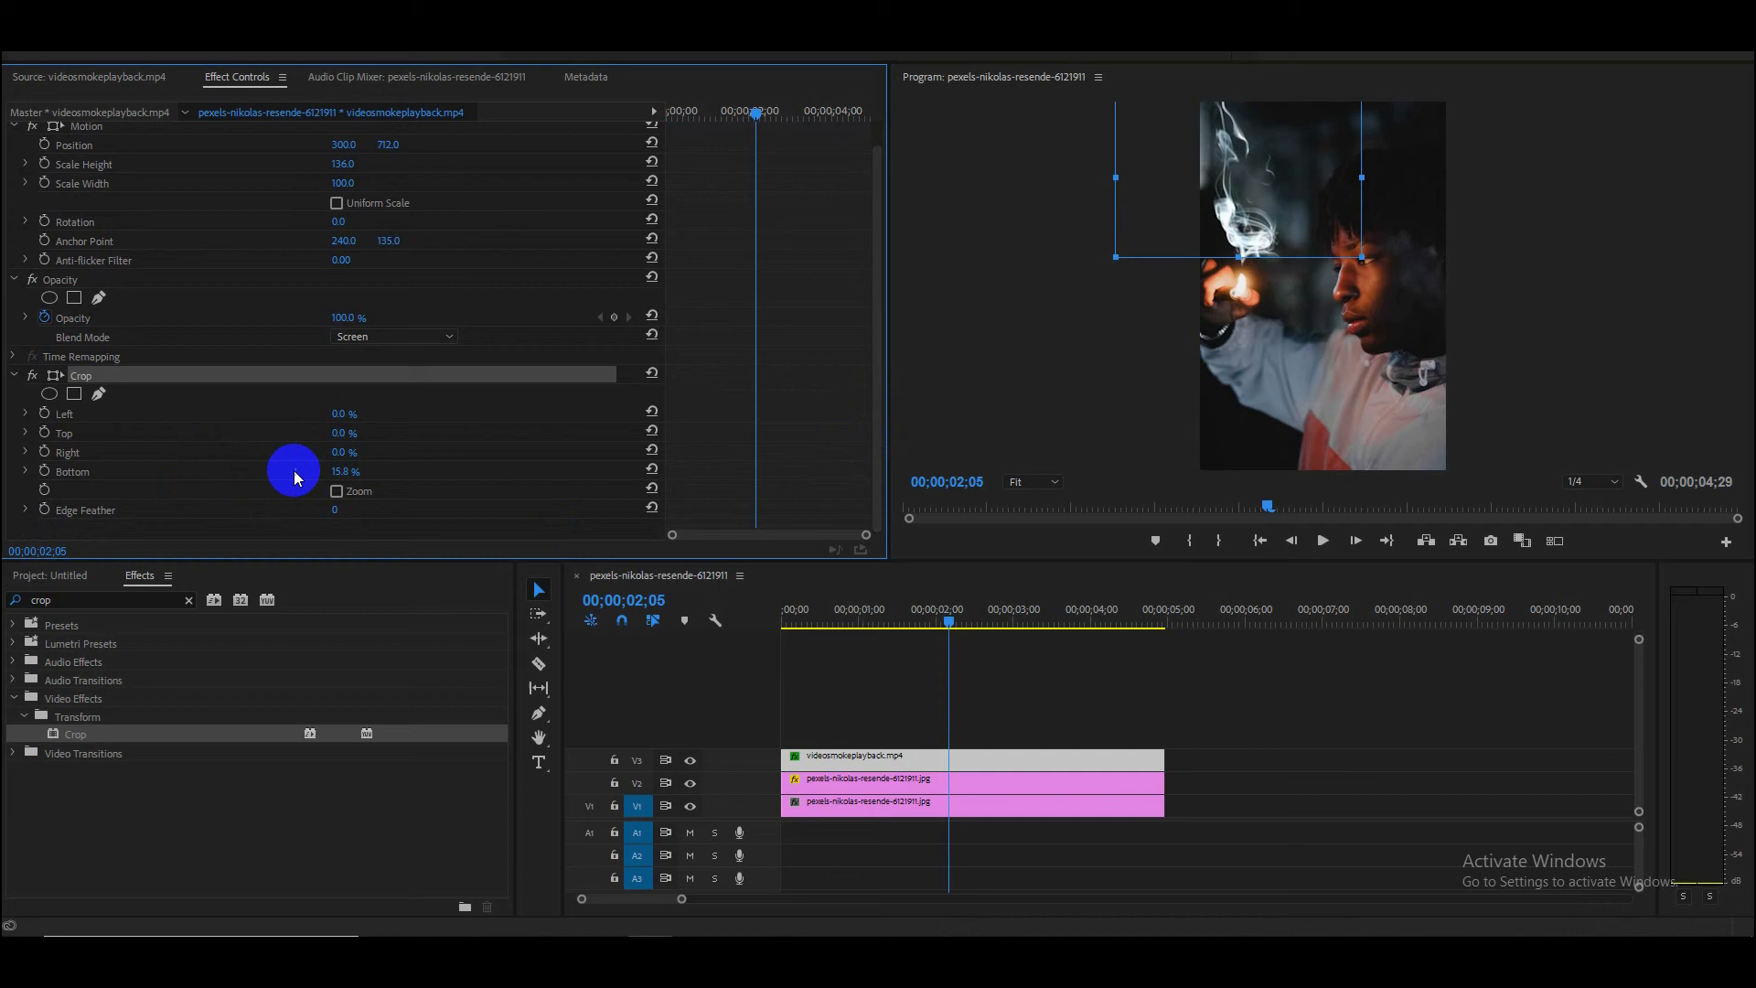
pyautogui.click(336, 509)
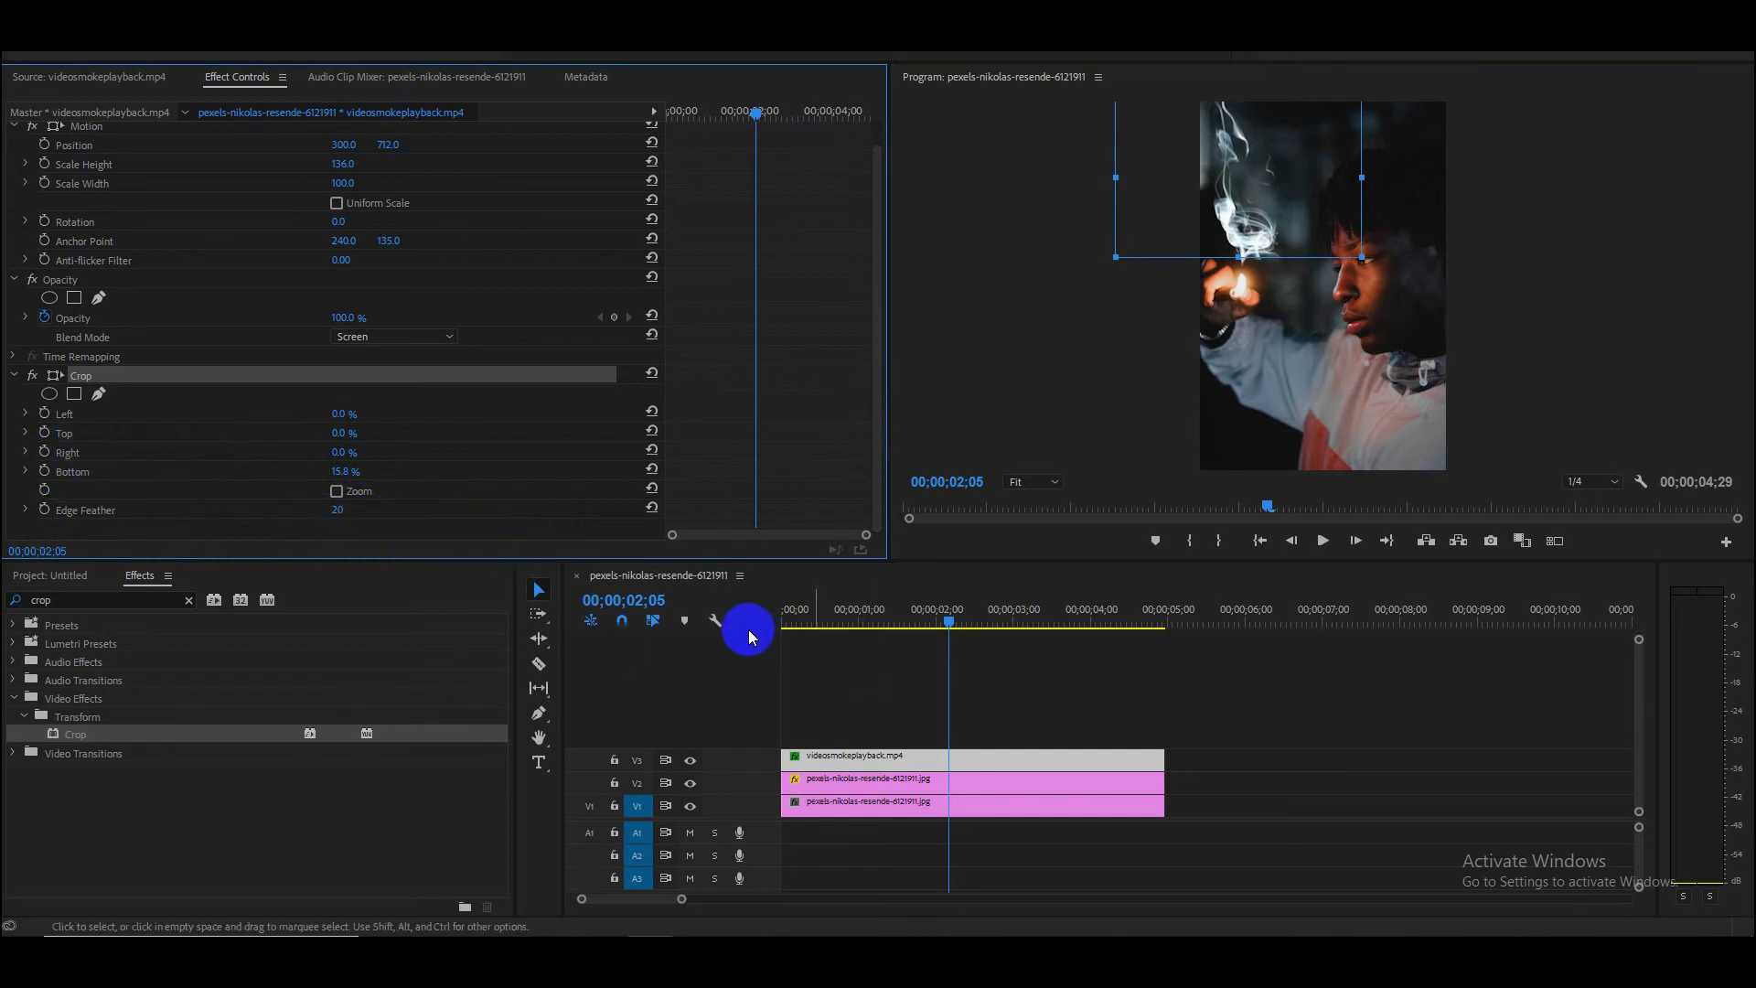
pyautogui.click(1256, 261)
pyautogui.moveTo(1240, 258); pyautogui.dragTo(1241, 252)
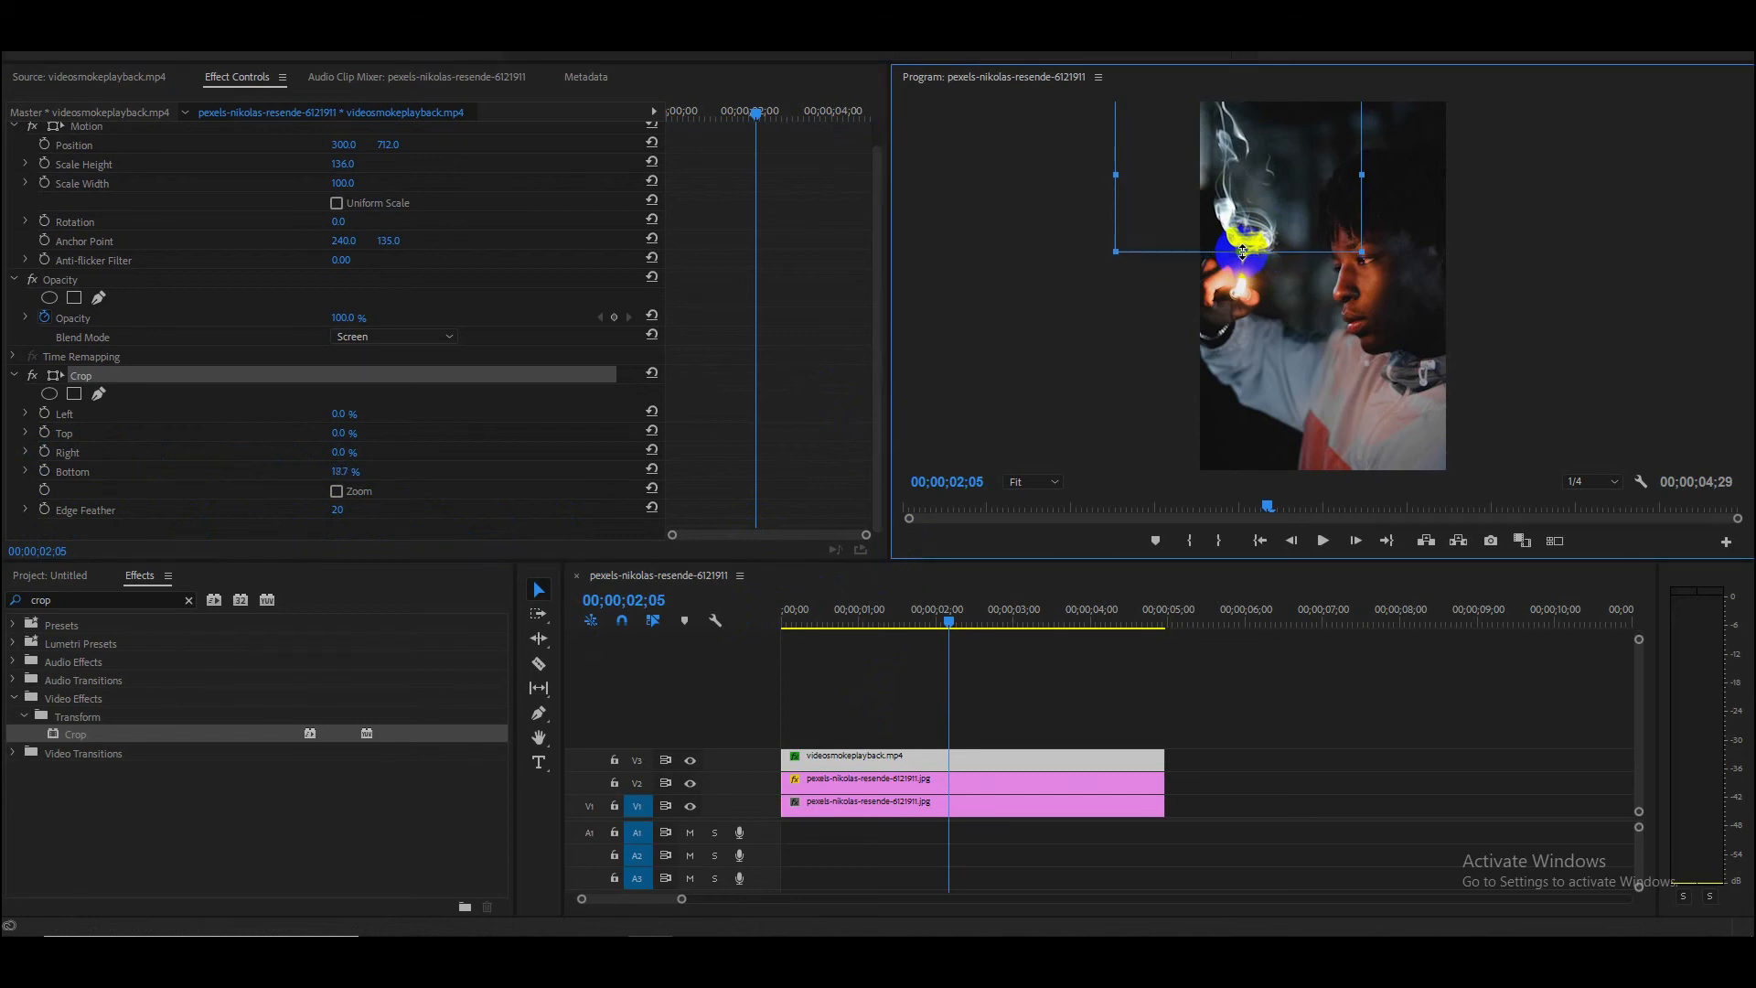
pyautogui.moveTo(1242, 254); pyautogui.dragTo(1242, 255)
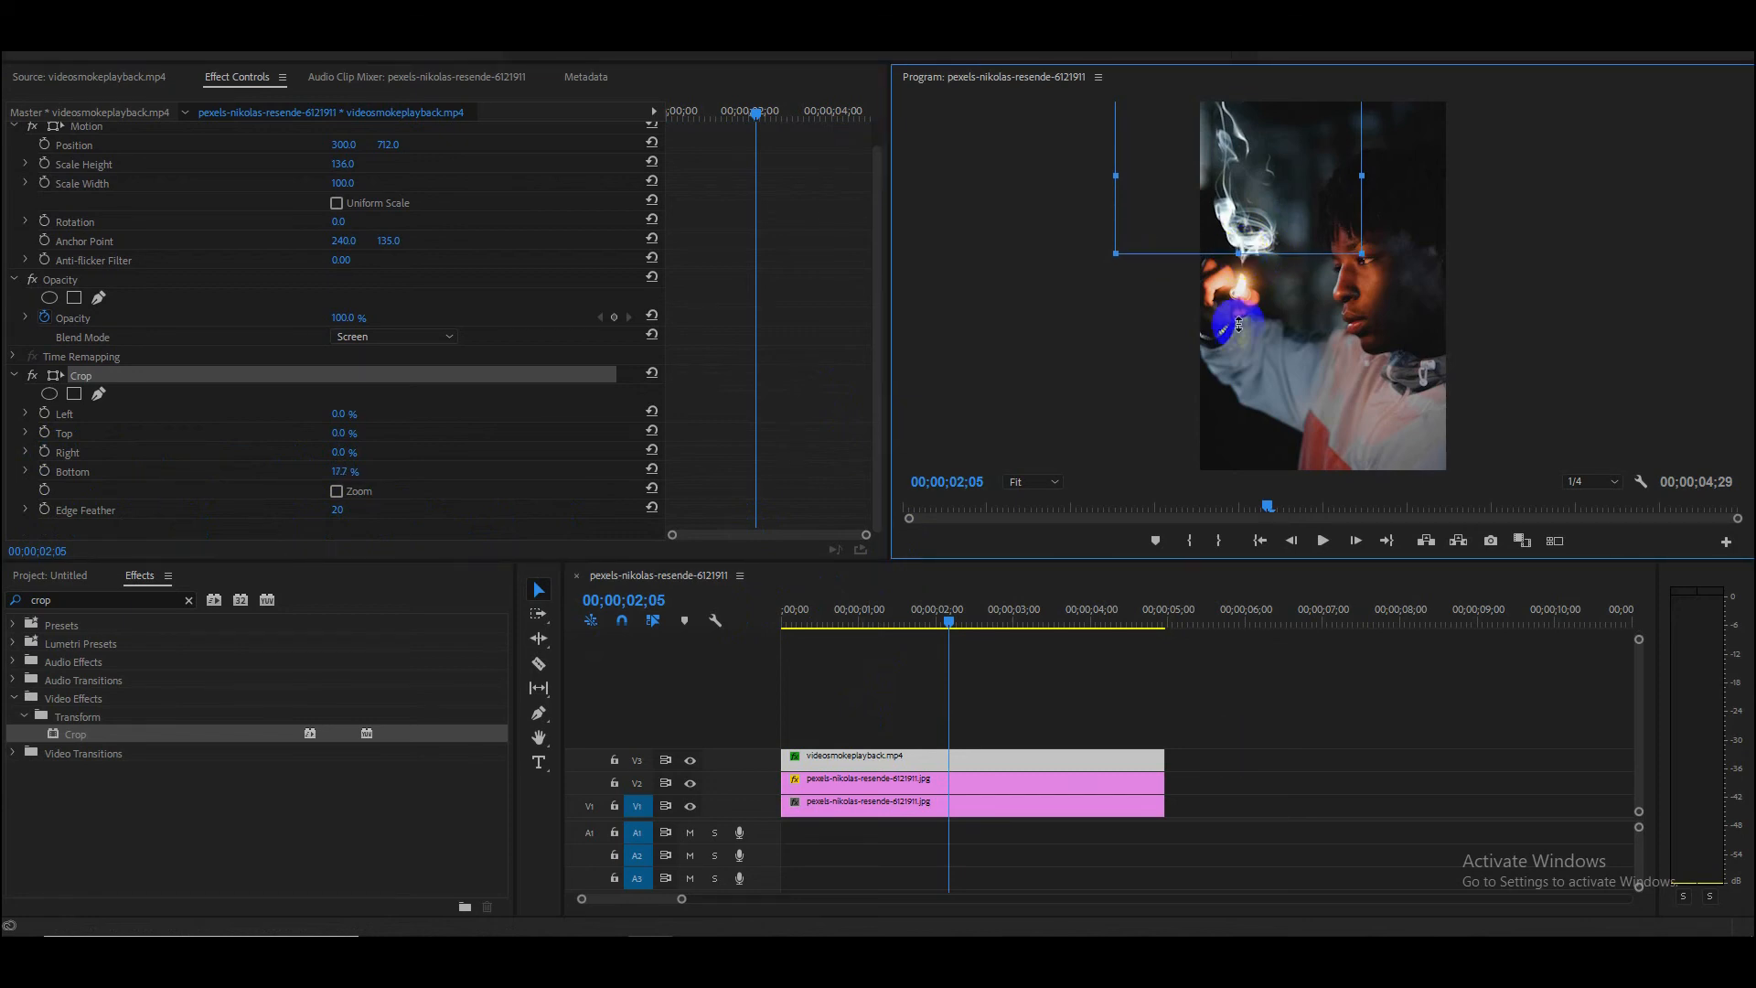
pyautogui.click(1234, 759)
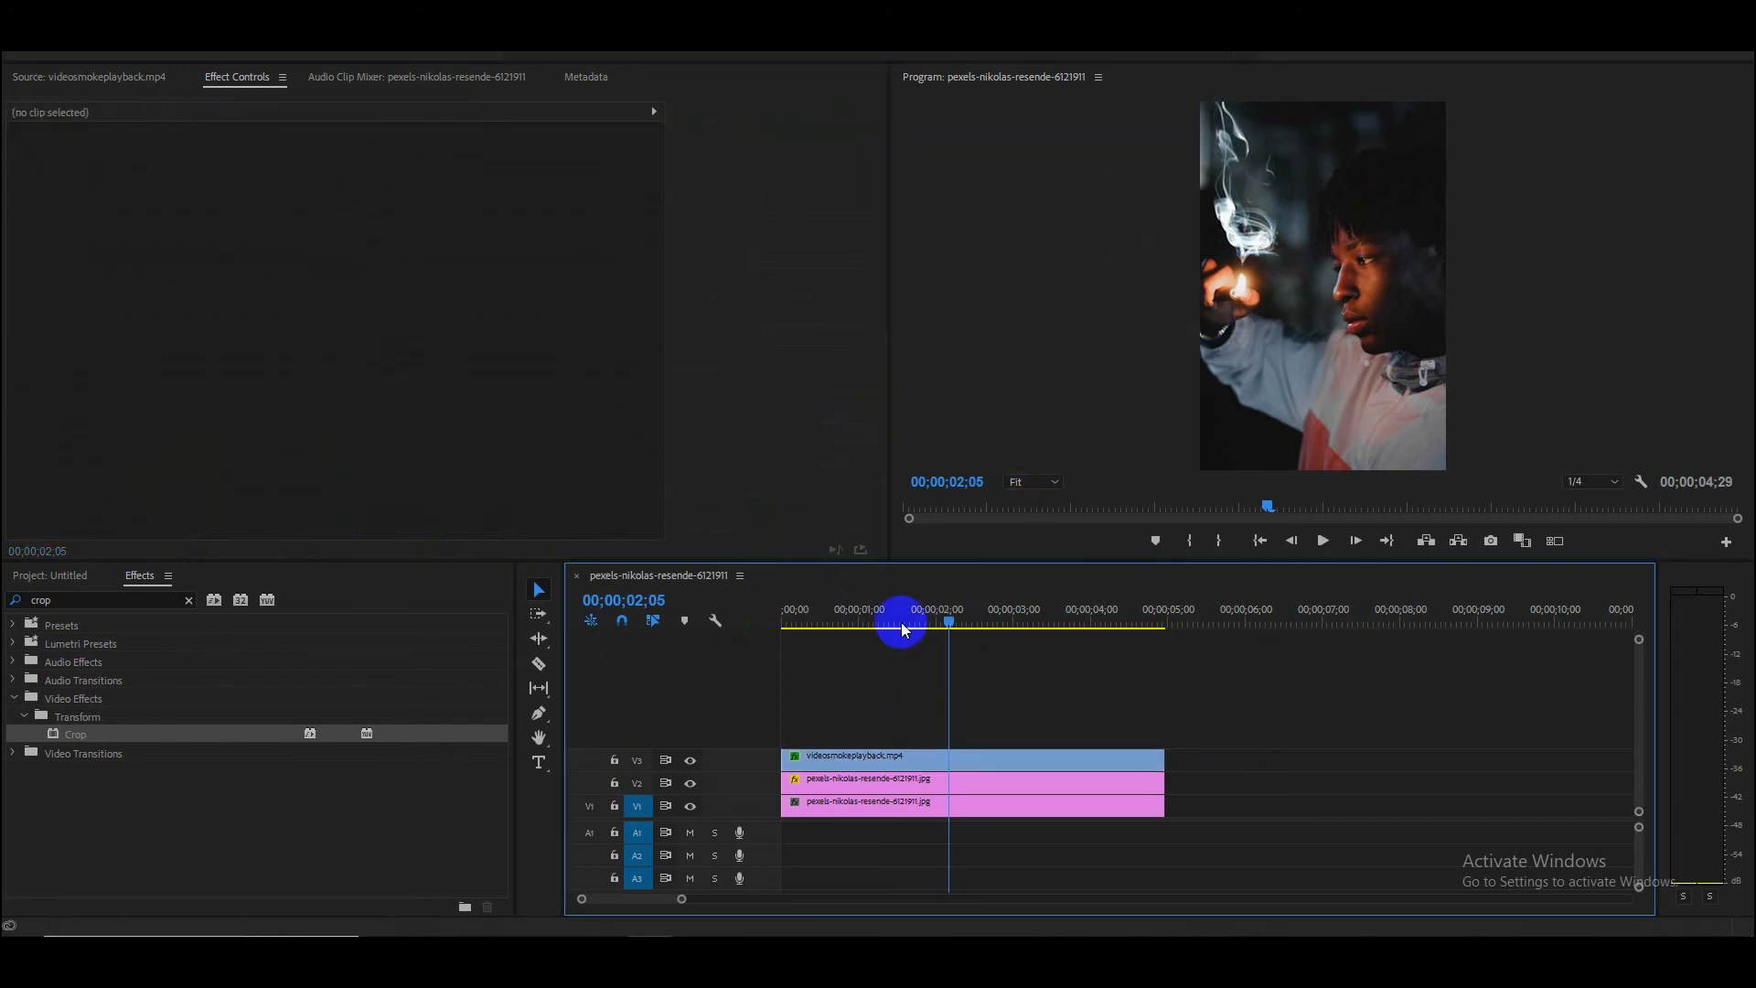
pyautogui.press('Home')
pyautogui.press('space')
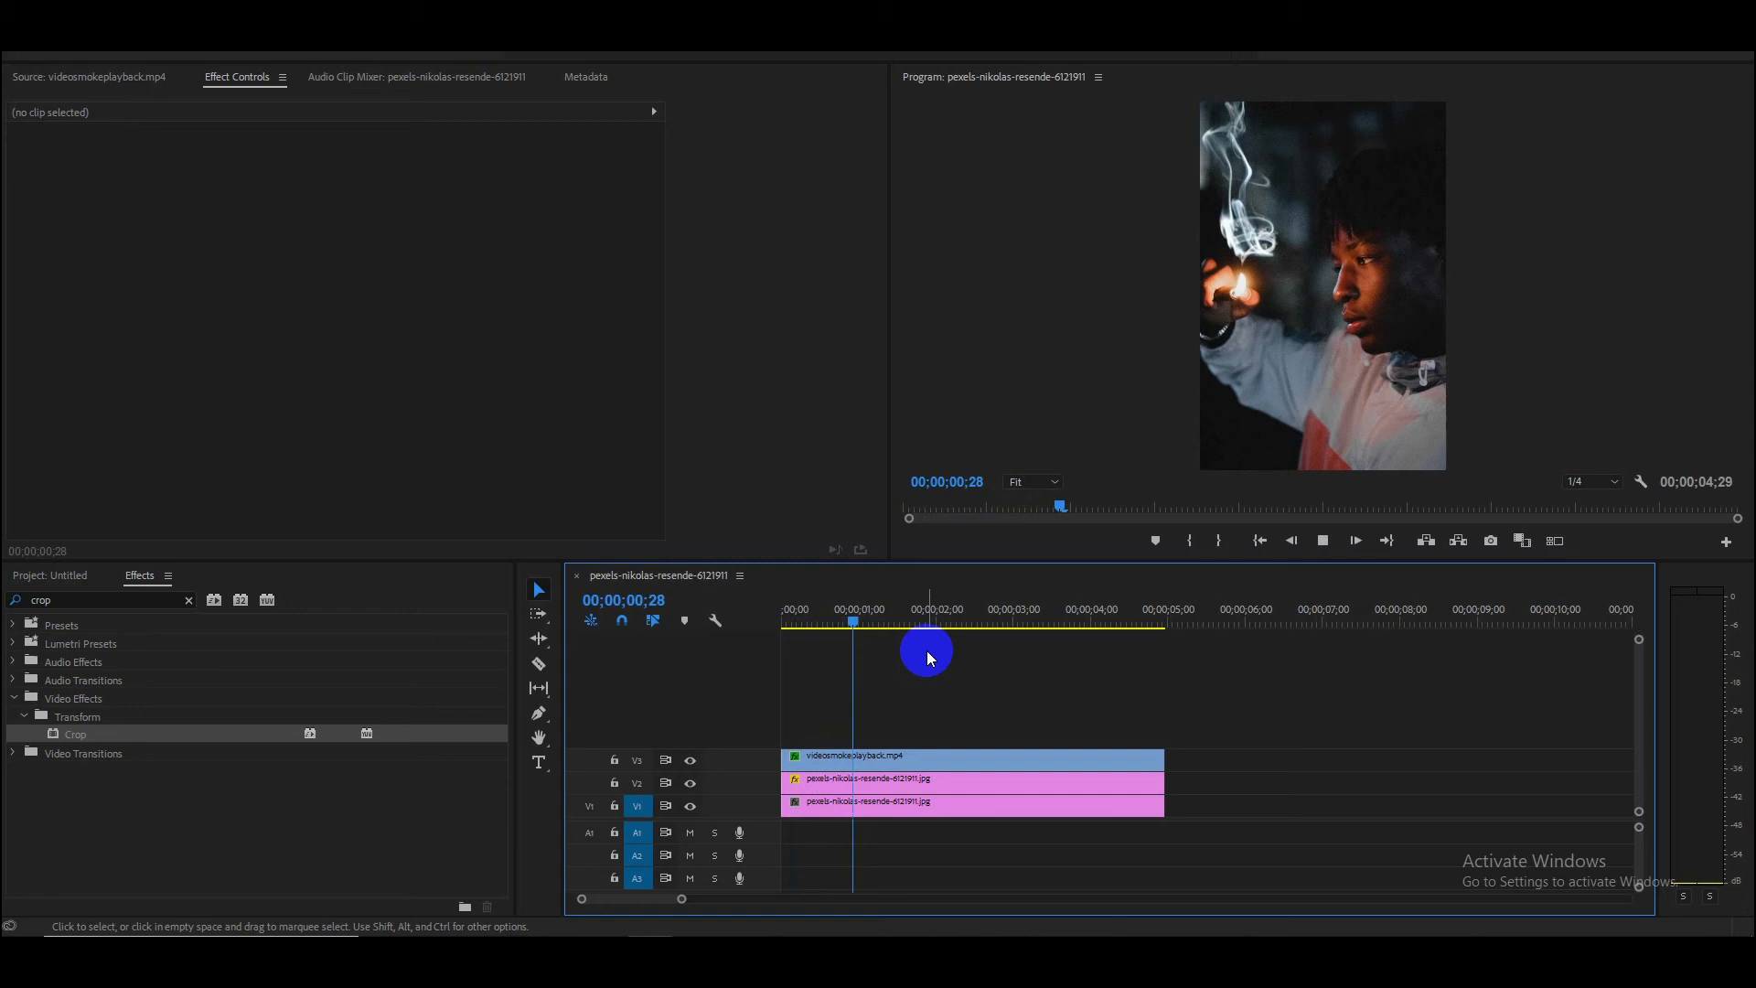
pyautogui.press('space')
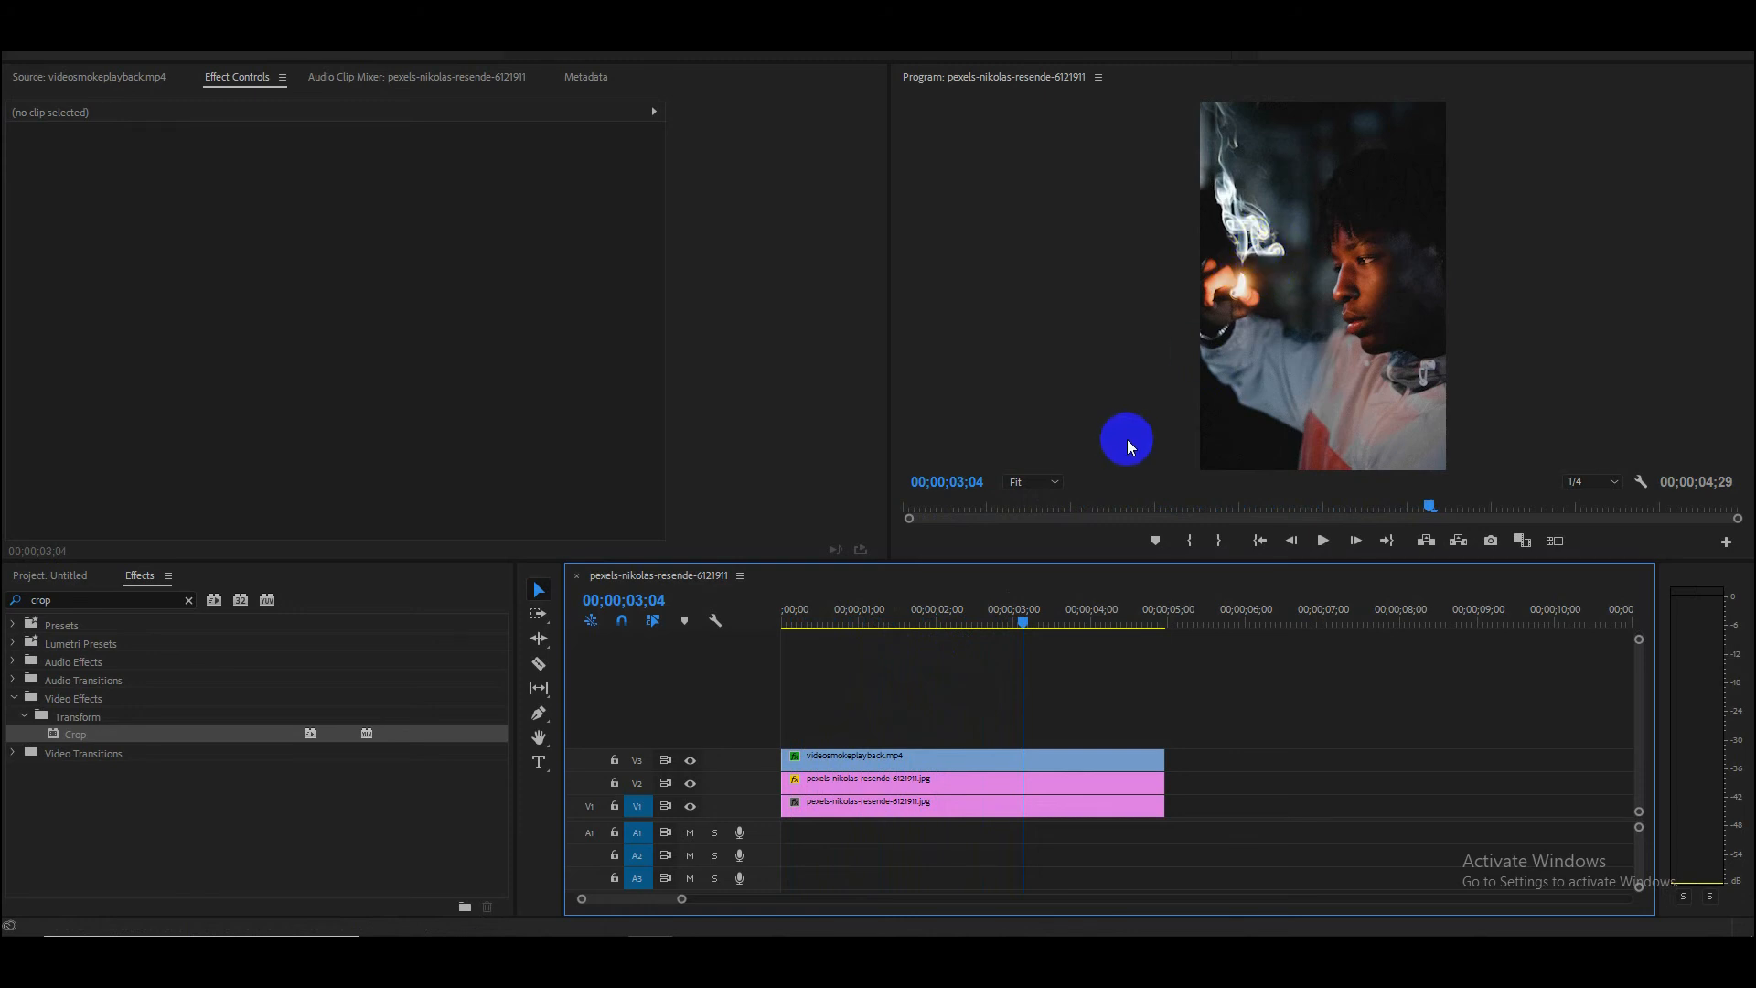
# Step: With the smoke clip selected, magnify the program preview to 50% around the heart-shaped smoke and hide the V3 track
pyautogui.click(930, 760)
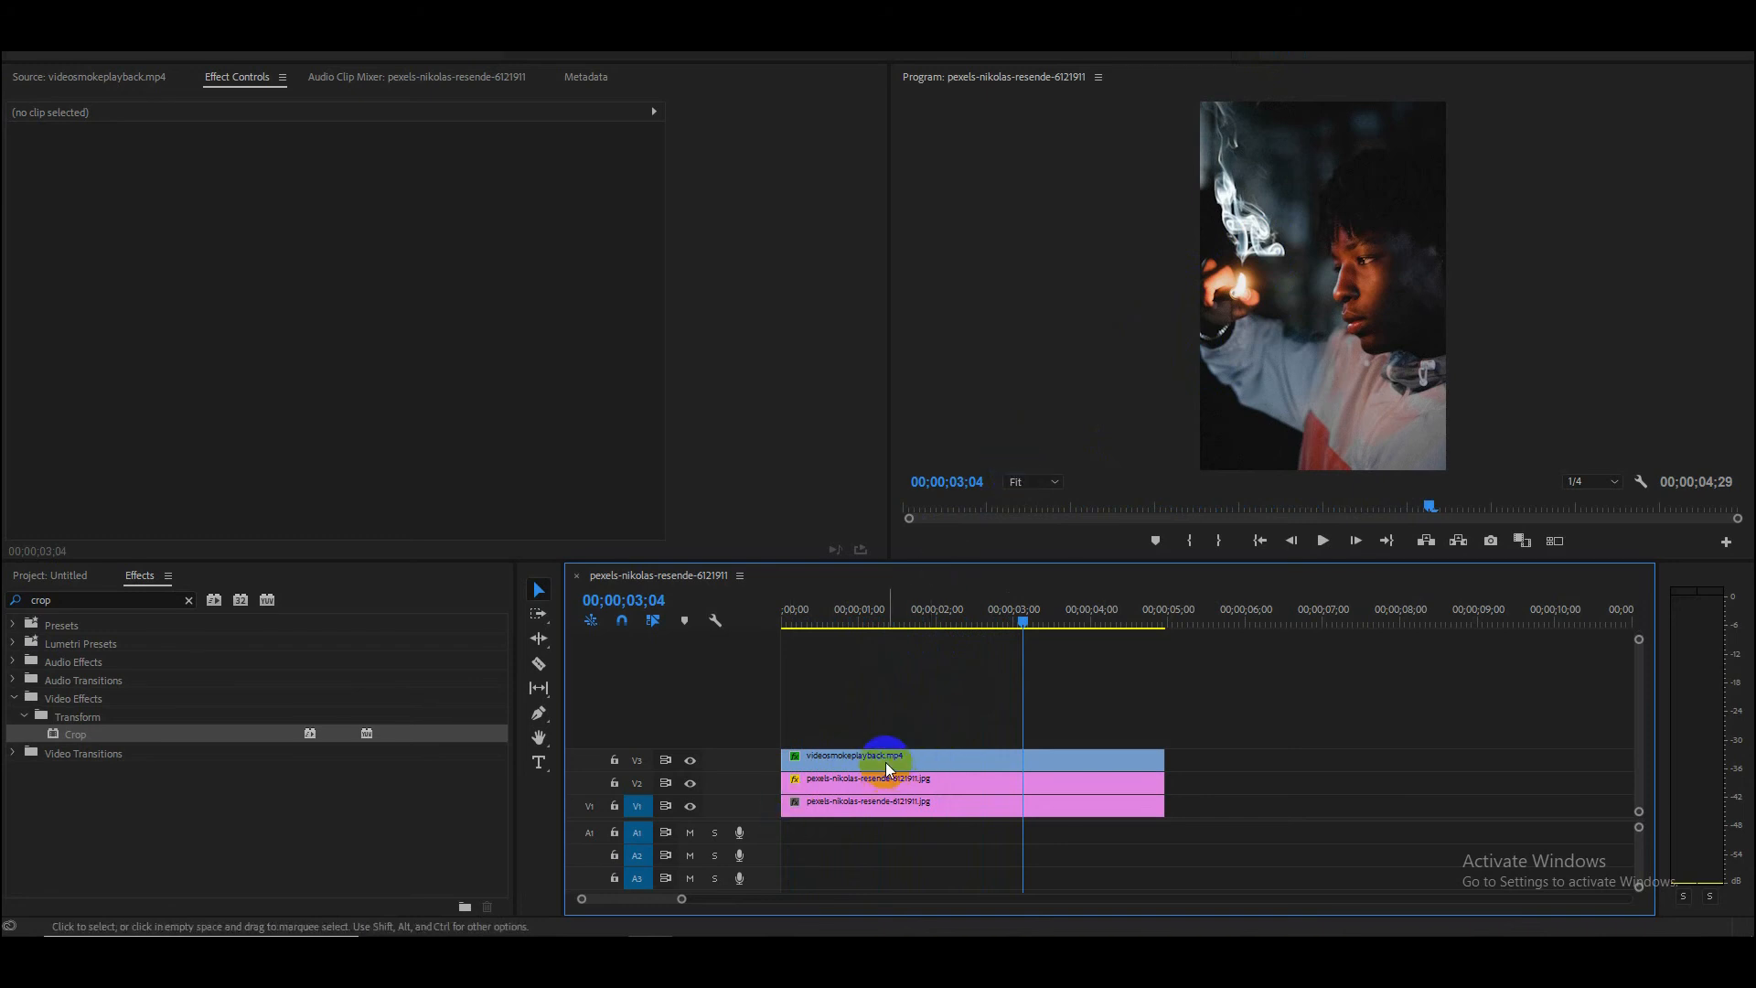
pyautogui.click(885, 761)
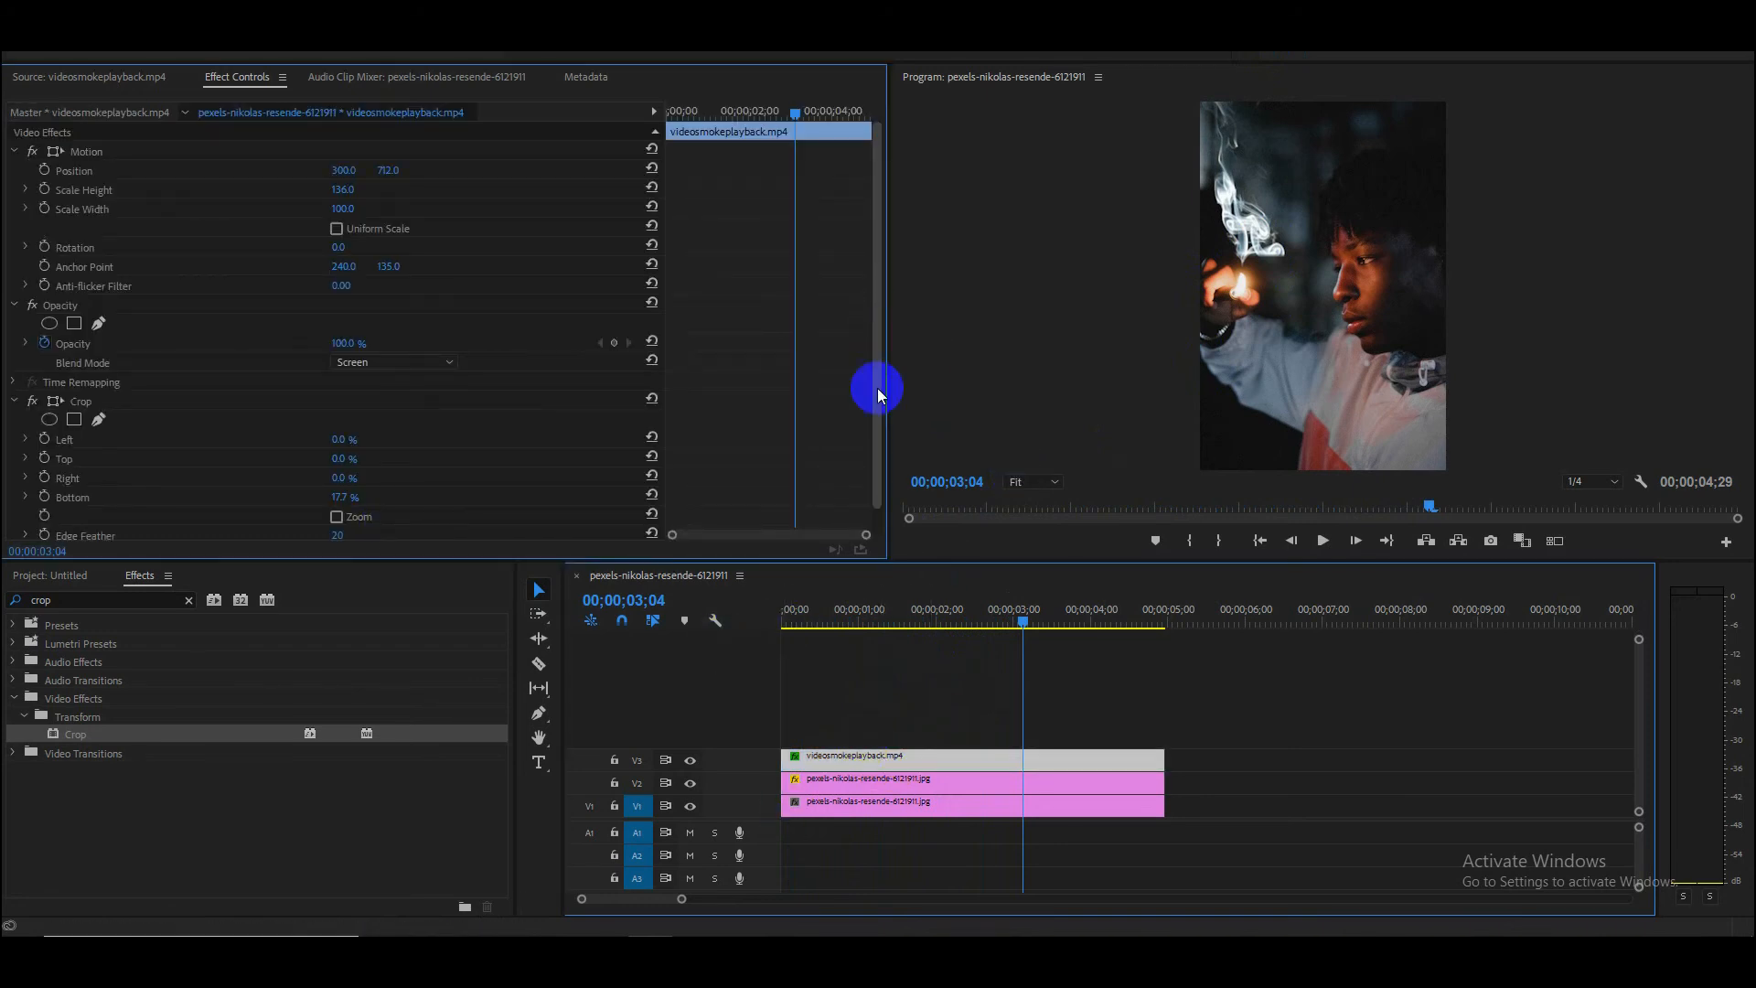
pyautogui.scroll(-1, 876, 388)
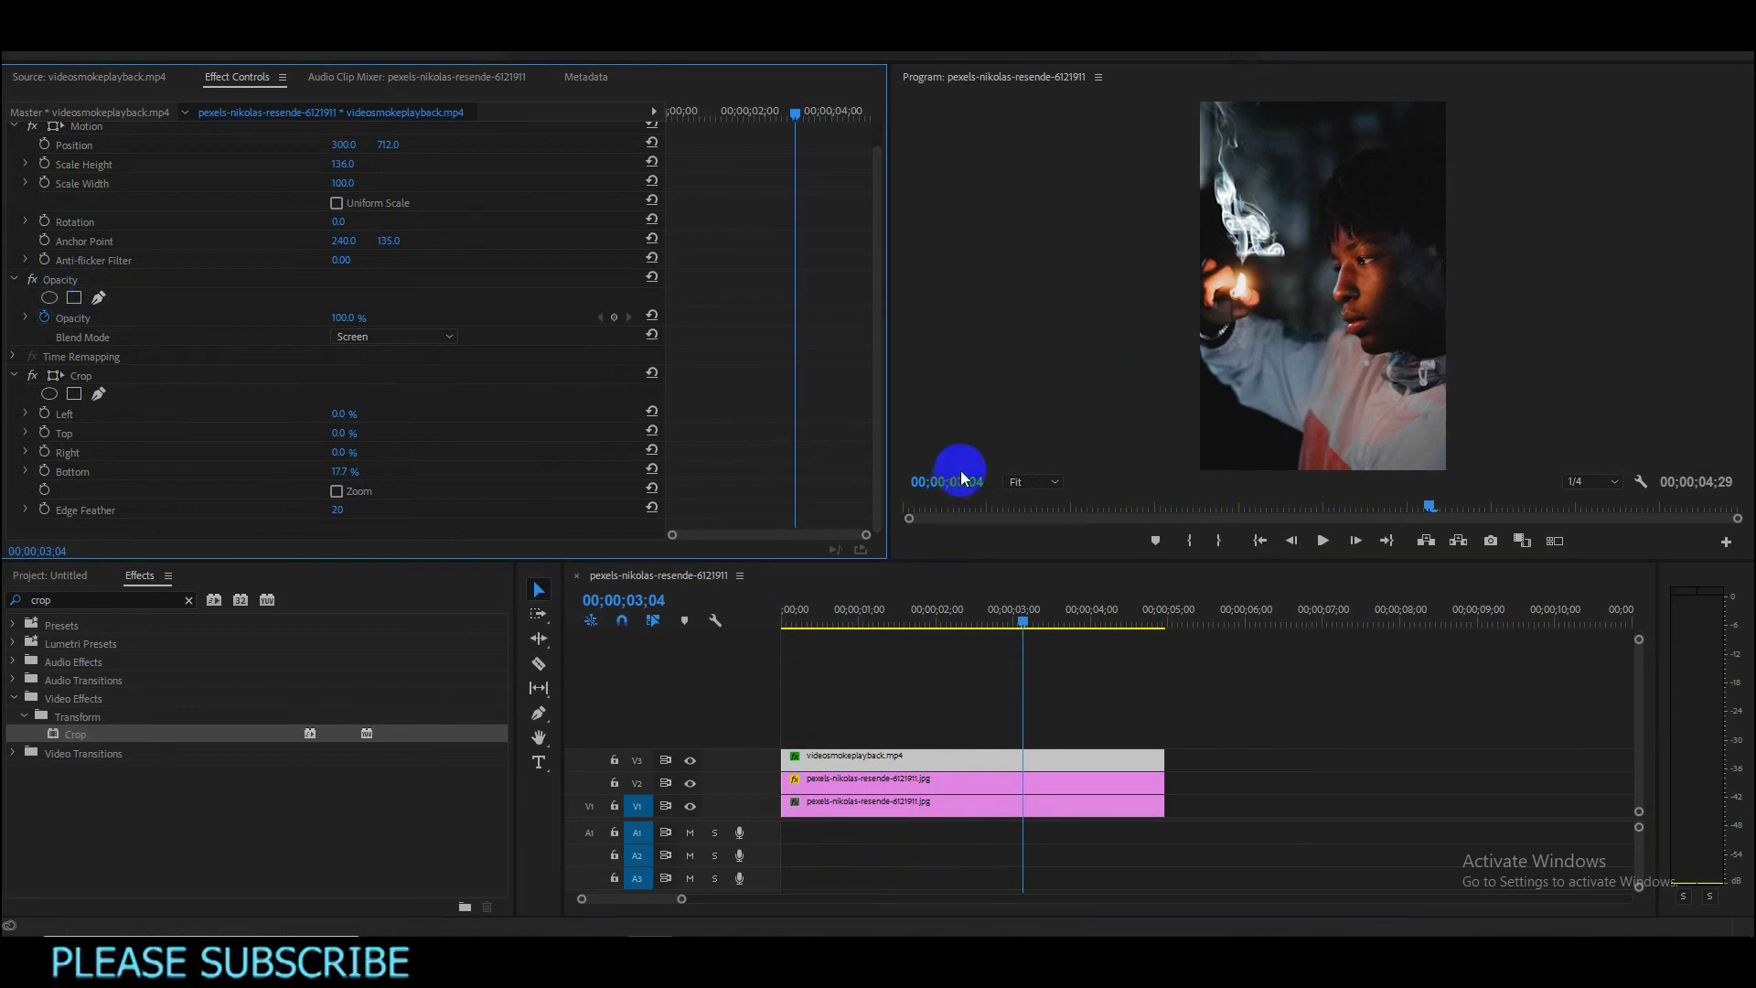
pyautogui.click(1036, 481)
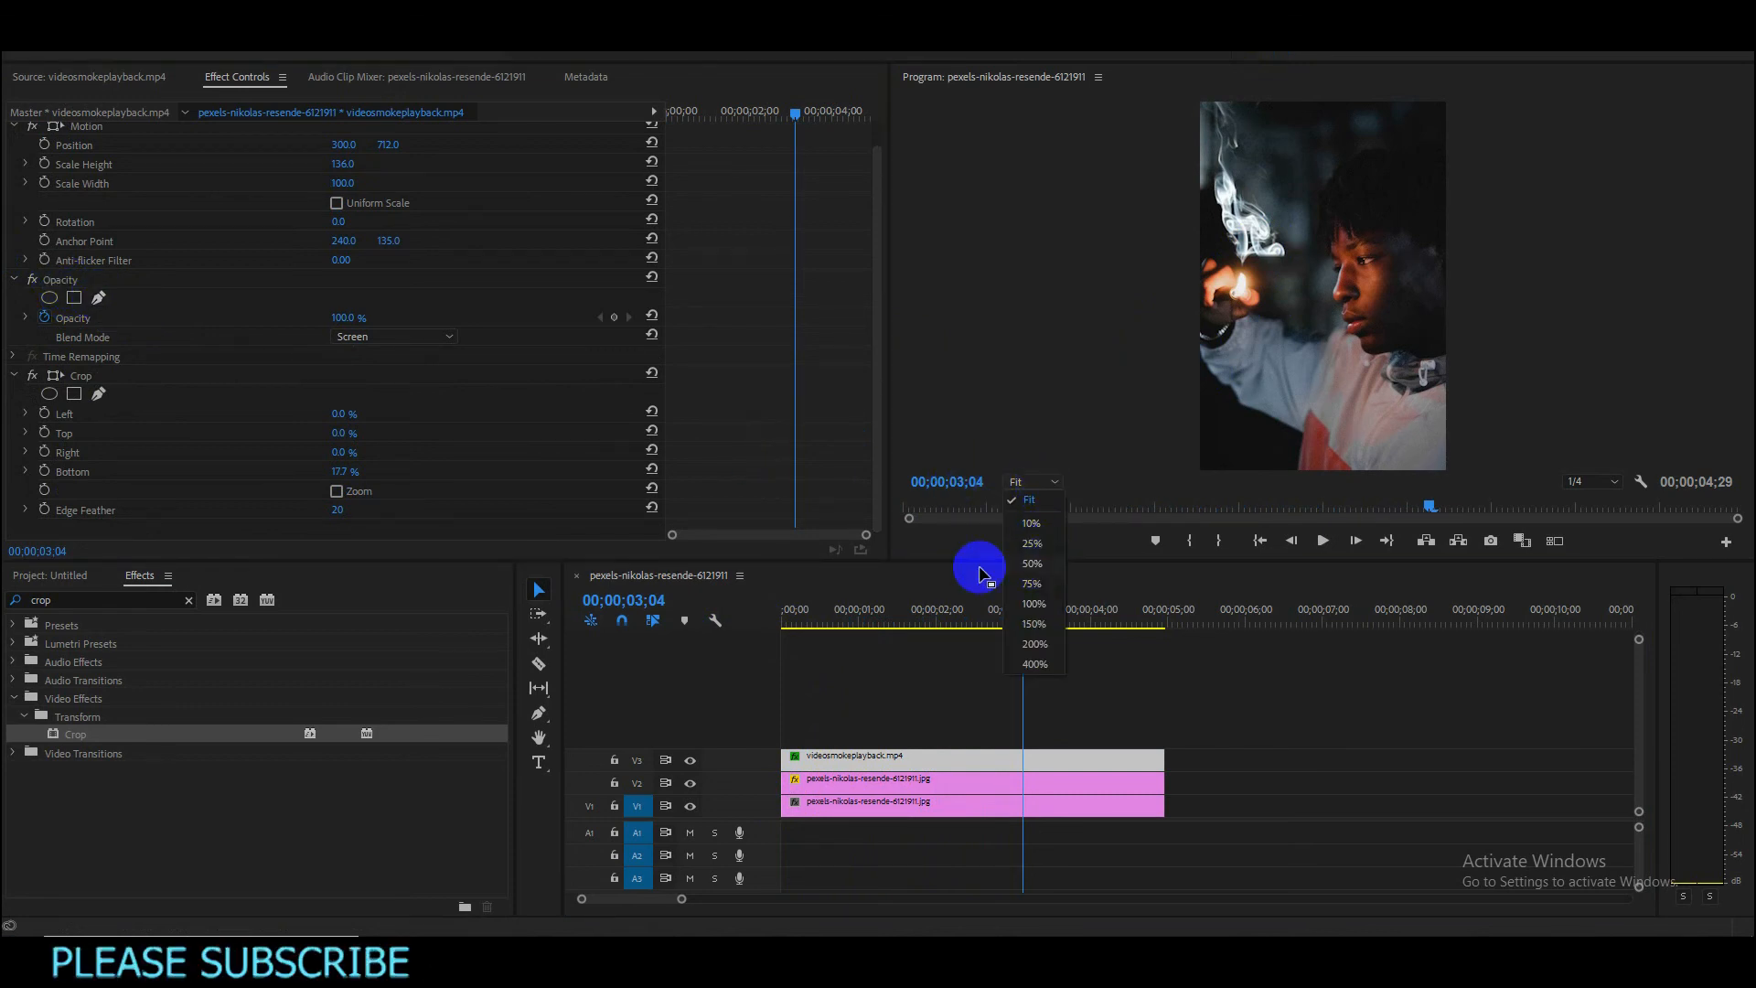
pyautogui.click(1032, 563)
pyautogui.moveTo(1742, 261); pyautogui.dragTo(1751, 199)
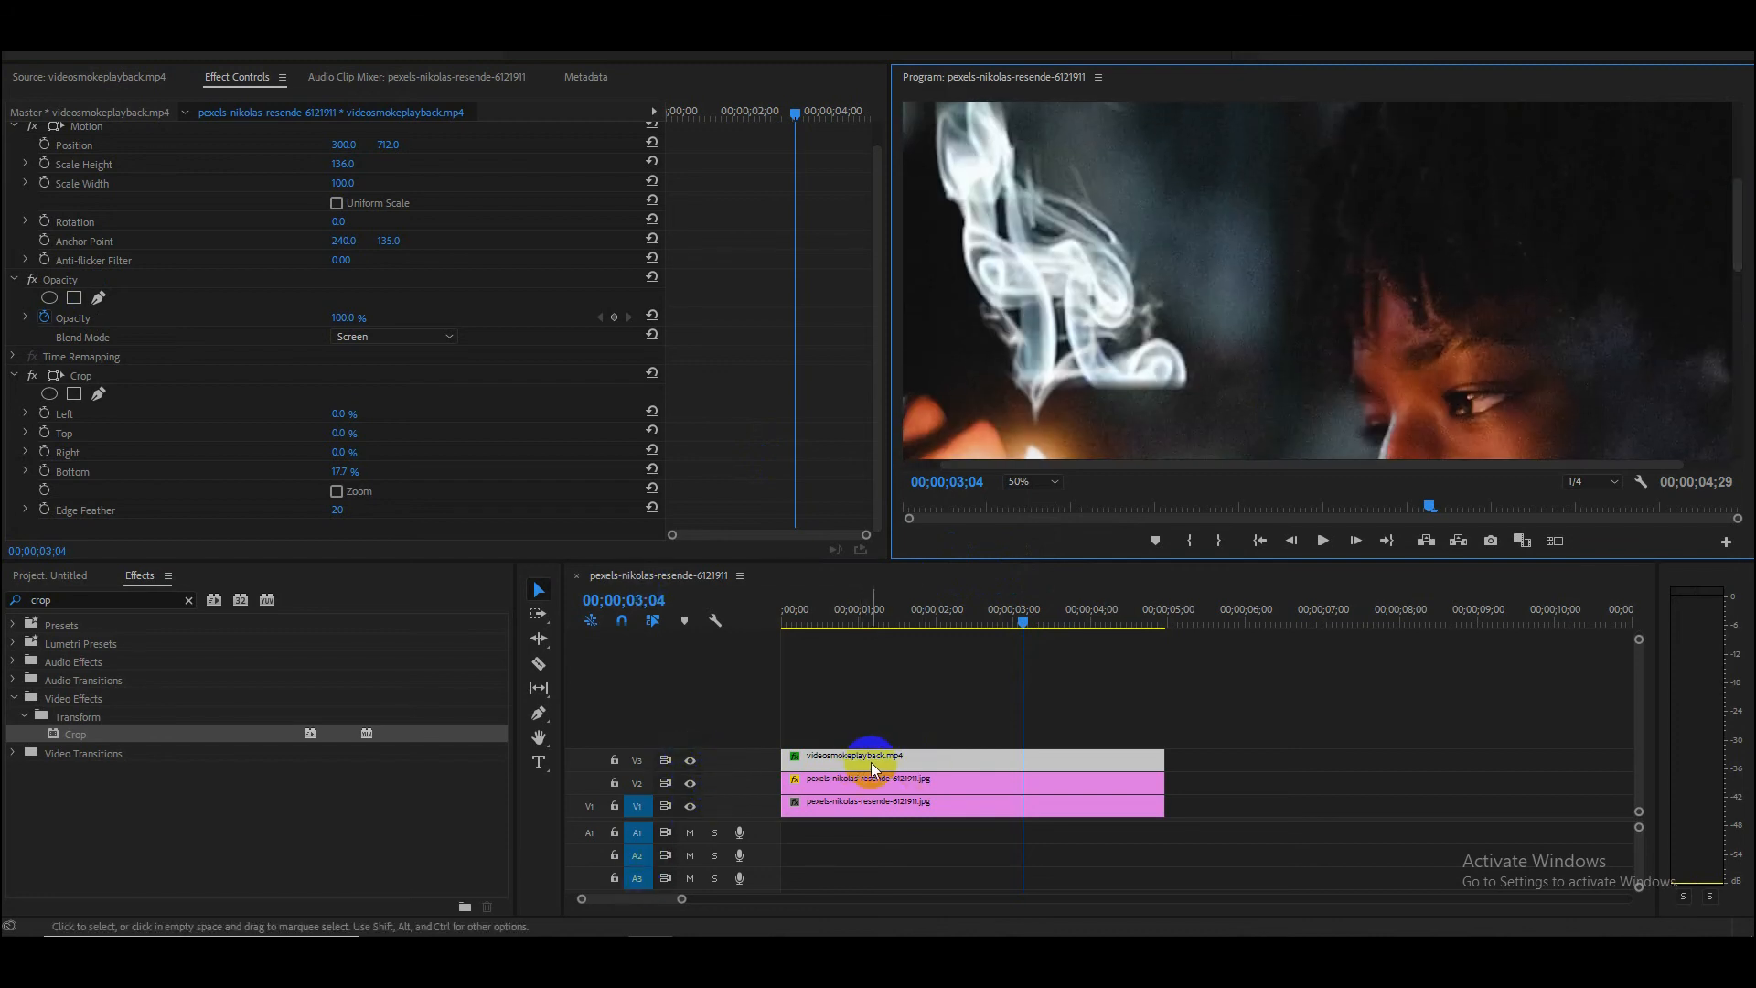
pyautogui.click(691, 760)
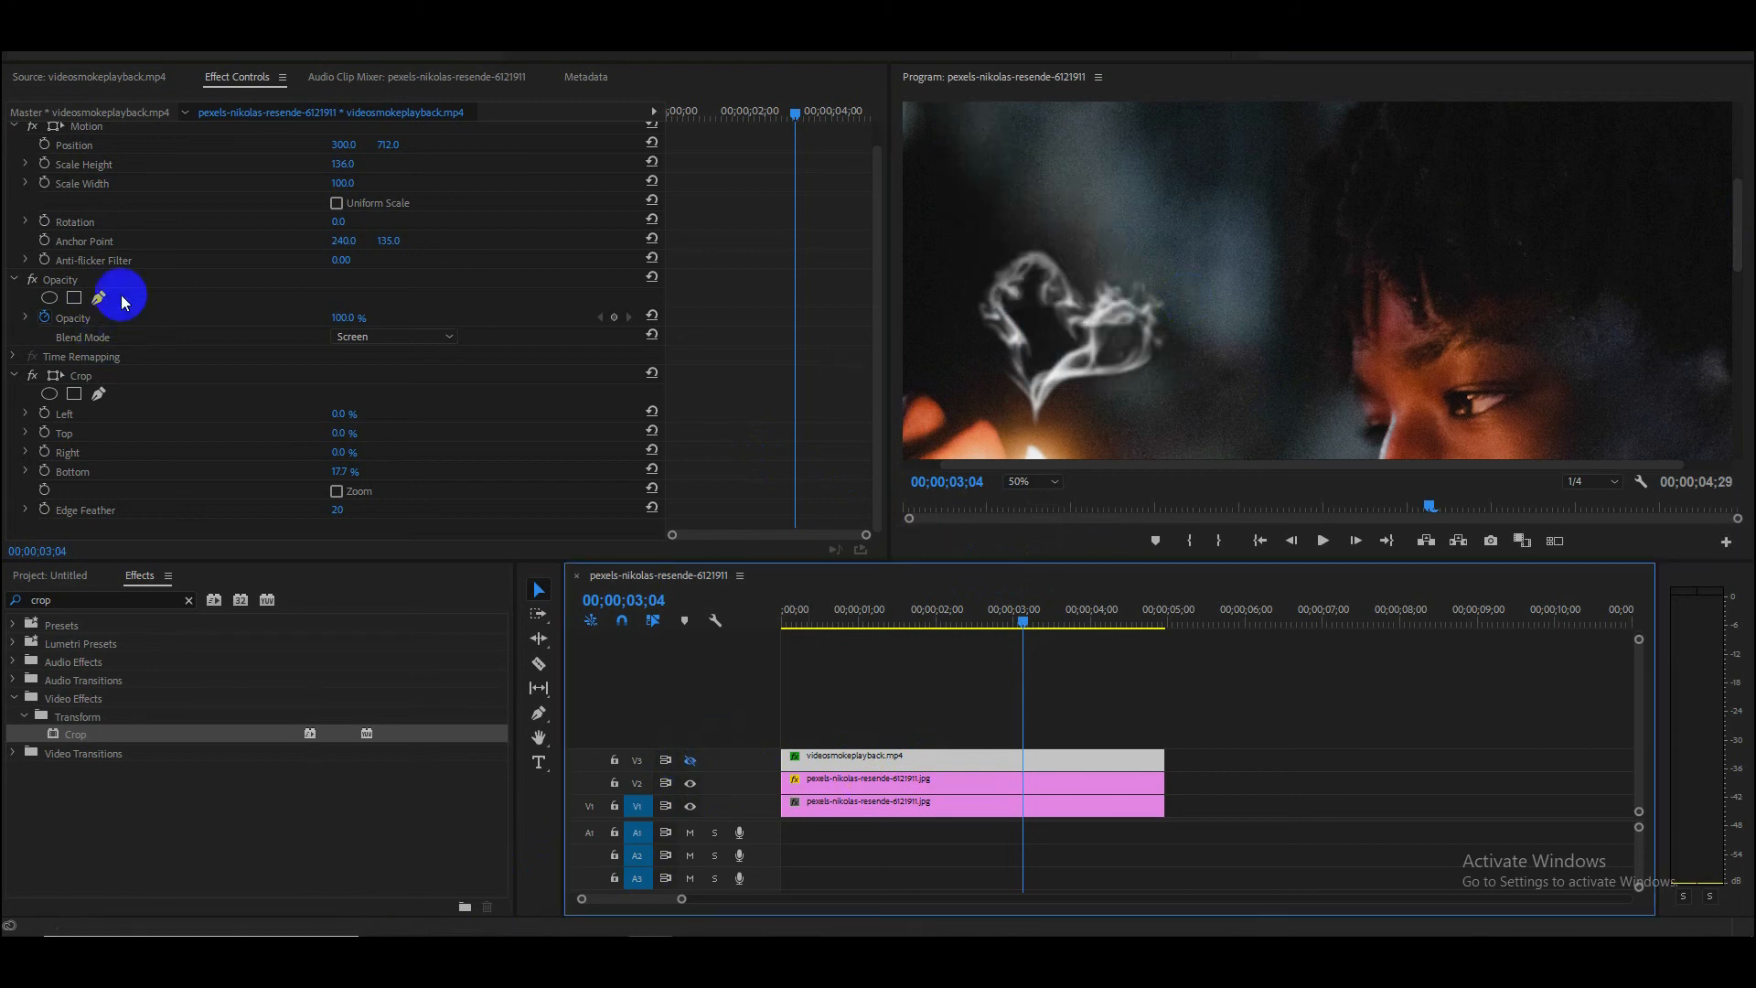
# Step: Draw a freehand opacity mask on the smoke clip, tracing the heart-shaped smoke above the lighter flame down to its tip
pyautogui.click(100, 298)
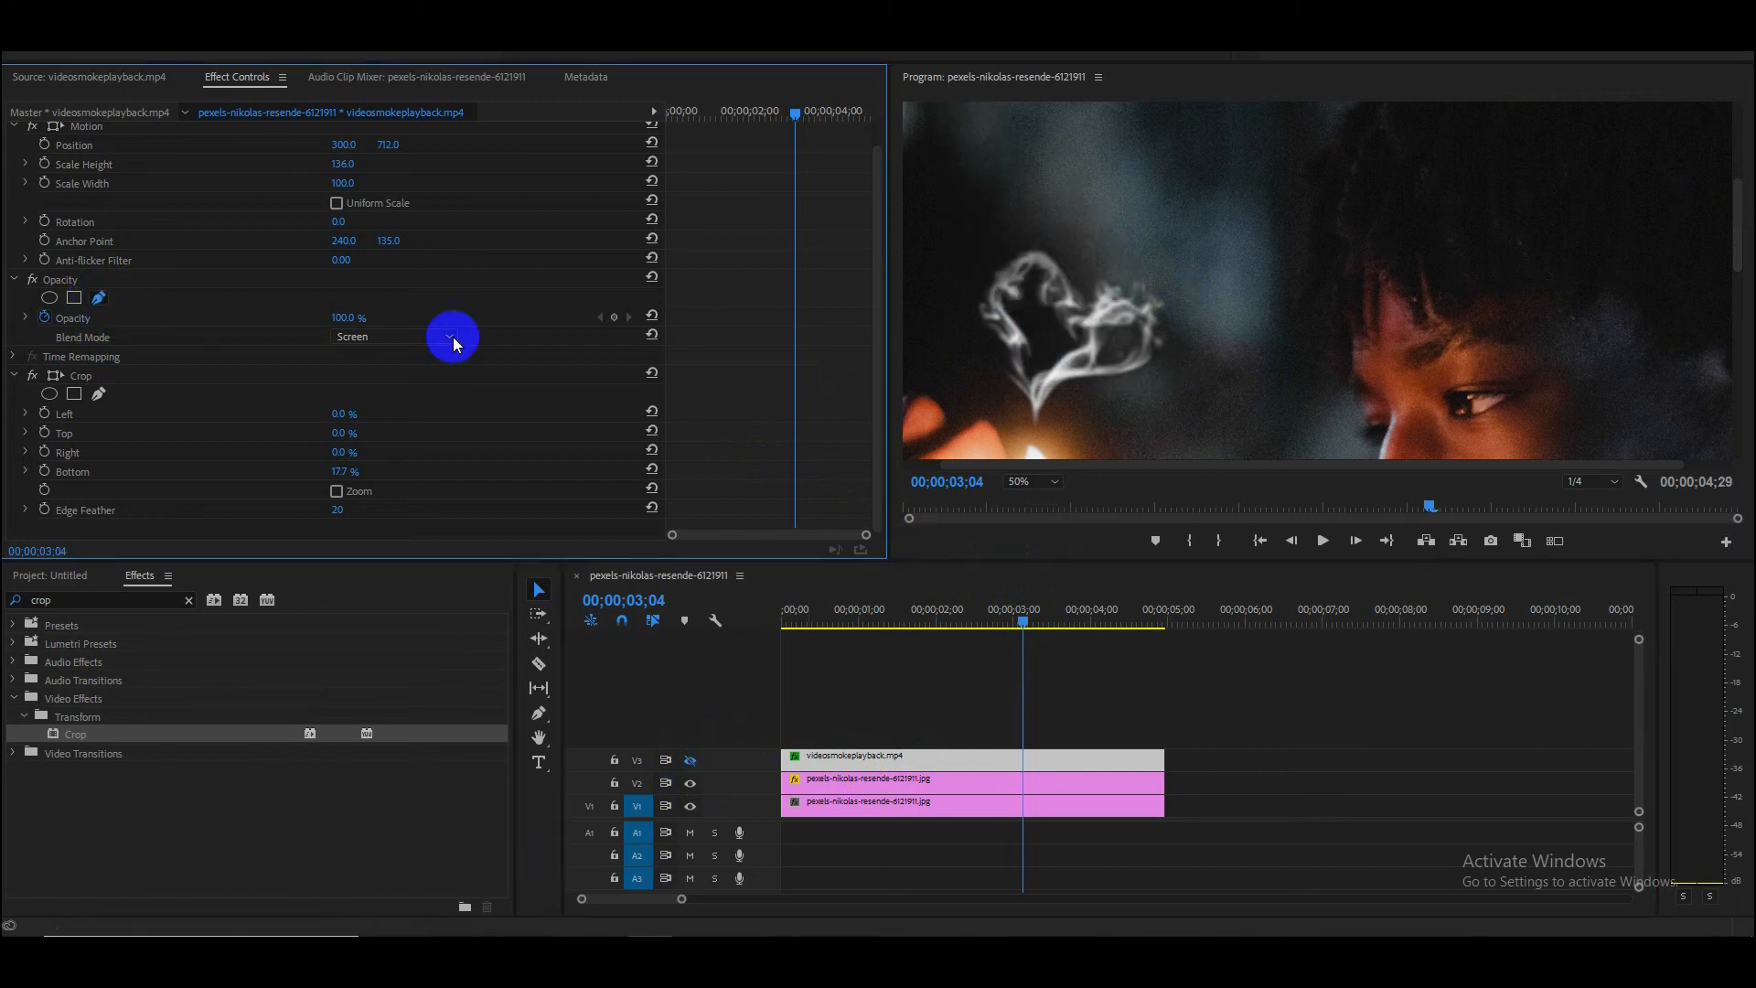
pyautogui.click(1034, 390)
pyautogui.moveTo(1022, 363); pyautogui.dragTo(1003, 326)
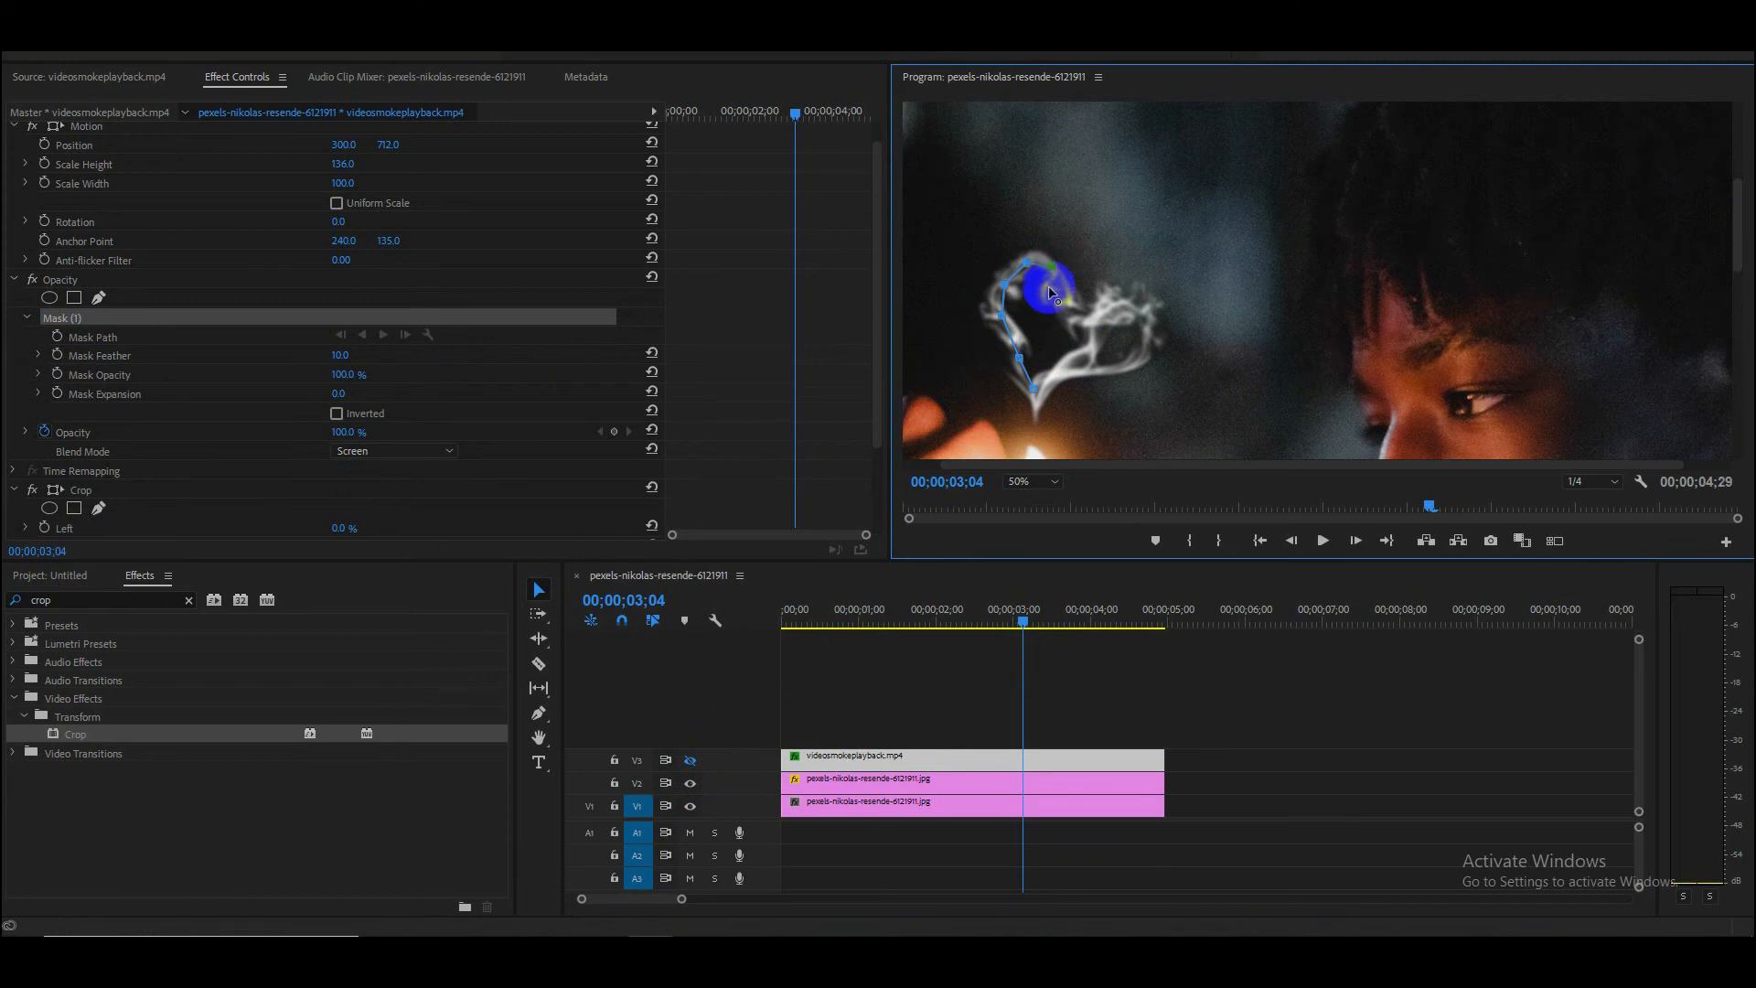
pyautogui.moveTo(1067, 313); pyautogui.dragTo(1155, 313)
pyautogui.click(1154, 340)
pyautogui.click(1121, 371)
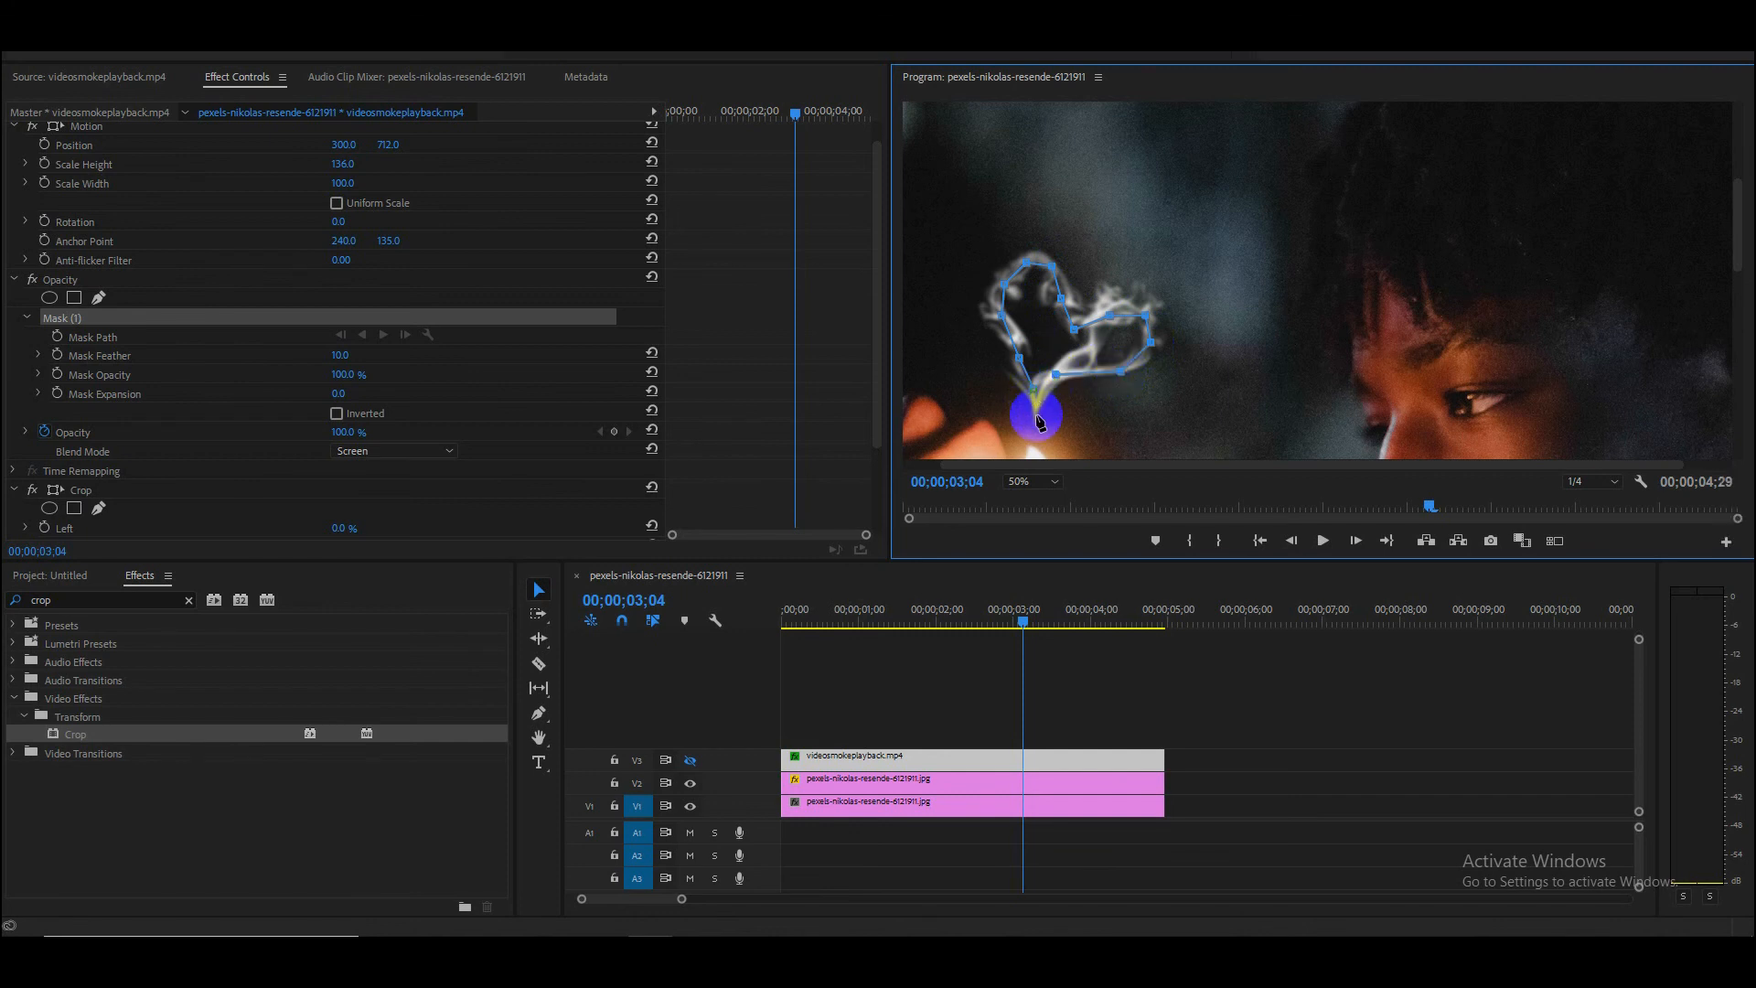
pyautogui.moveTo(1036, 419); pyautogui.dragTo(1038, 396)
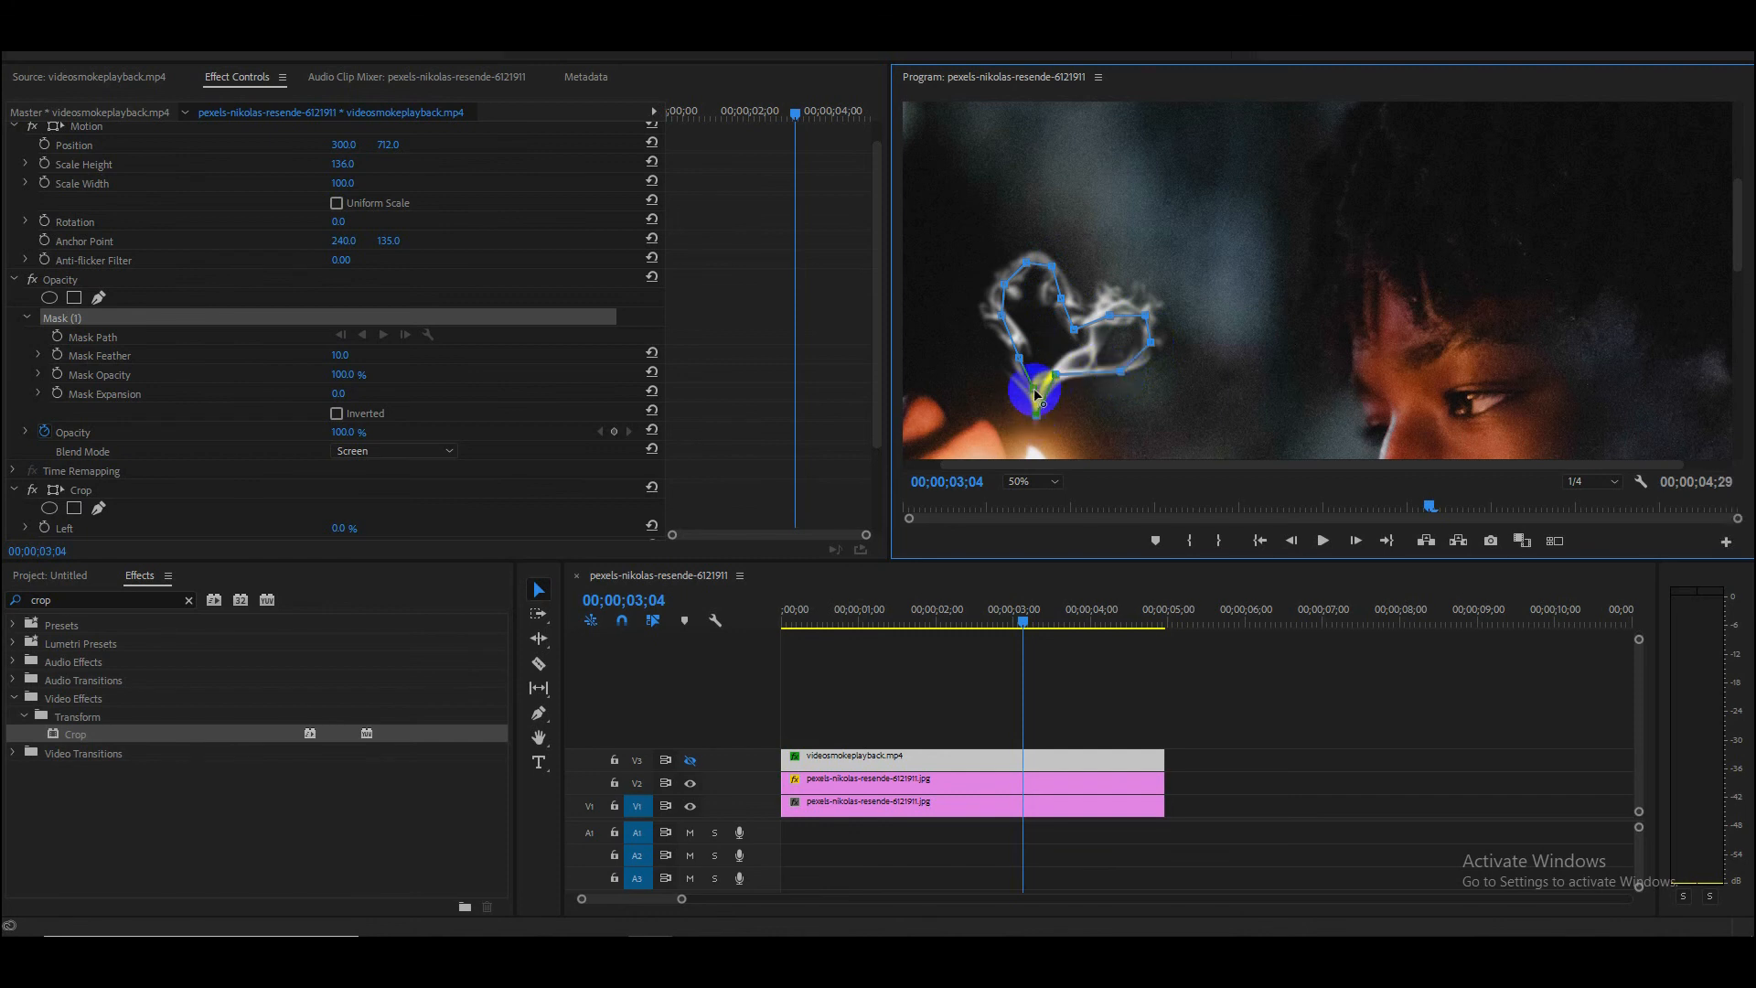
# Step: Show the V3 track again, then invert the smoke clip's heart-shaped mask with Mask Opacity set to 50%
pyautogui.click(691, 762)
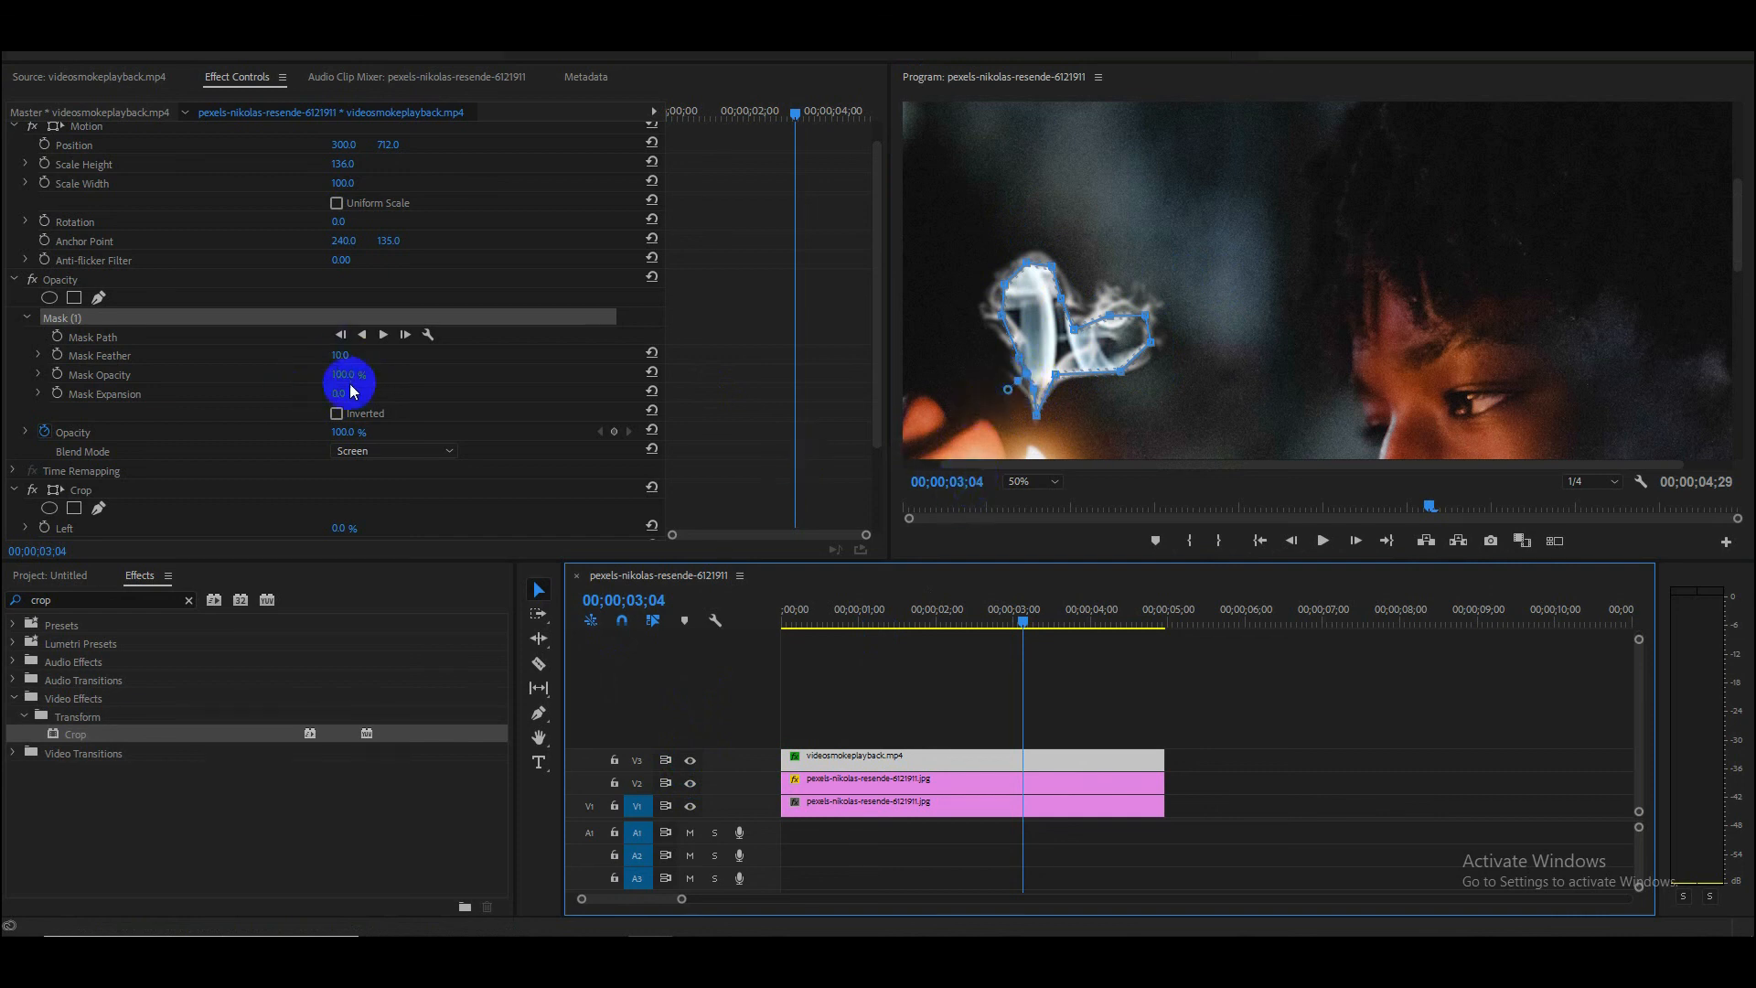
pyautogui.click(339, 415)
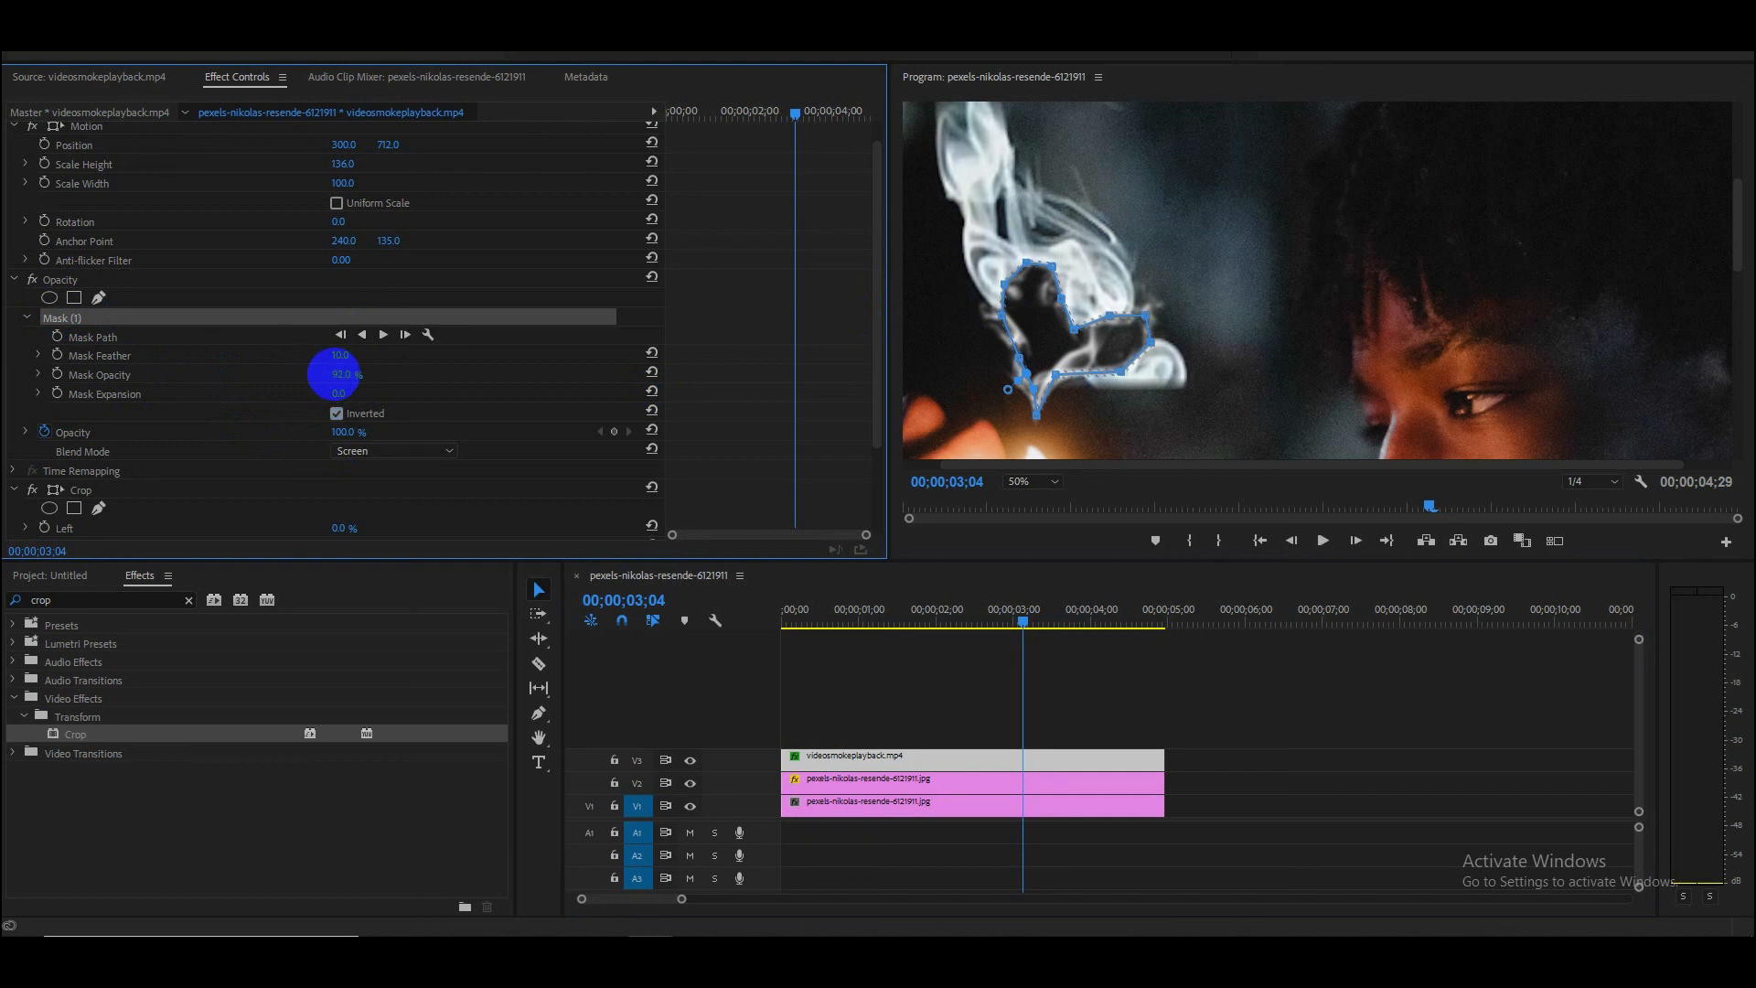
pyautogui.click(340, 374)
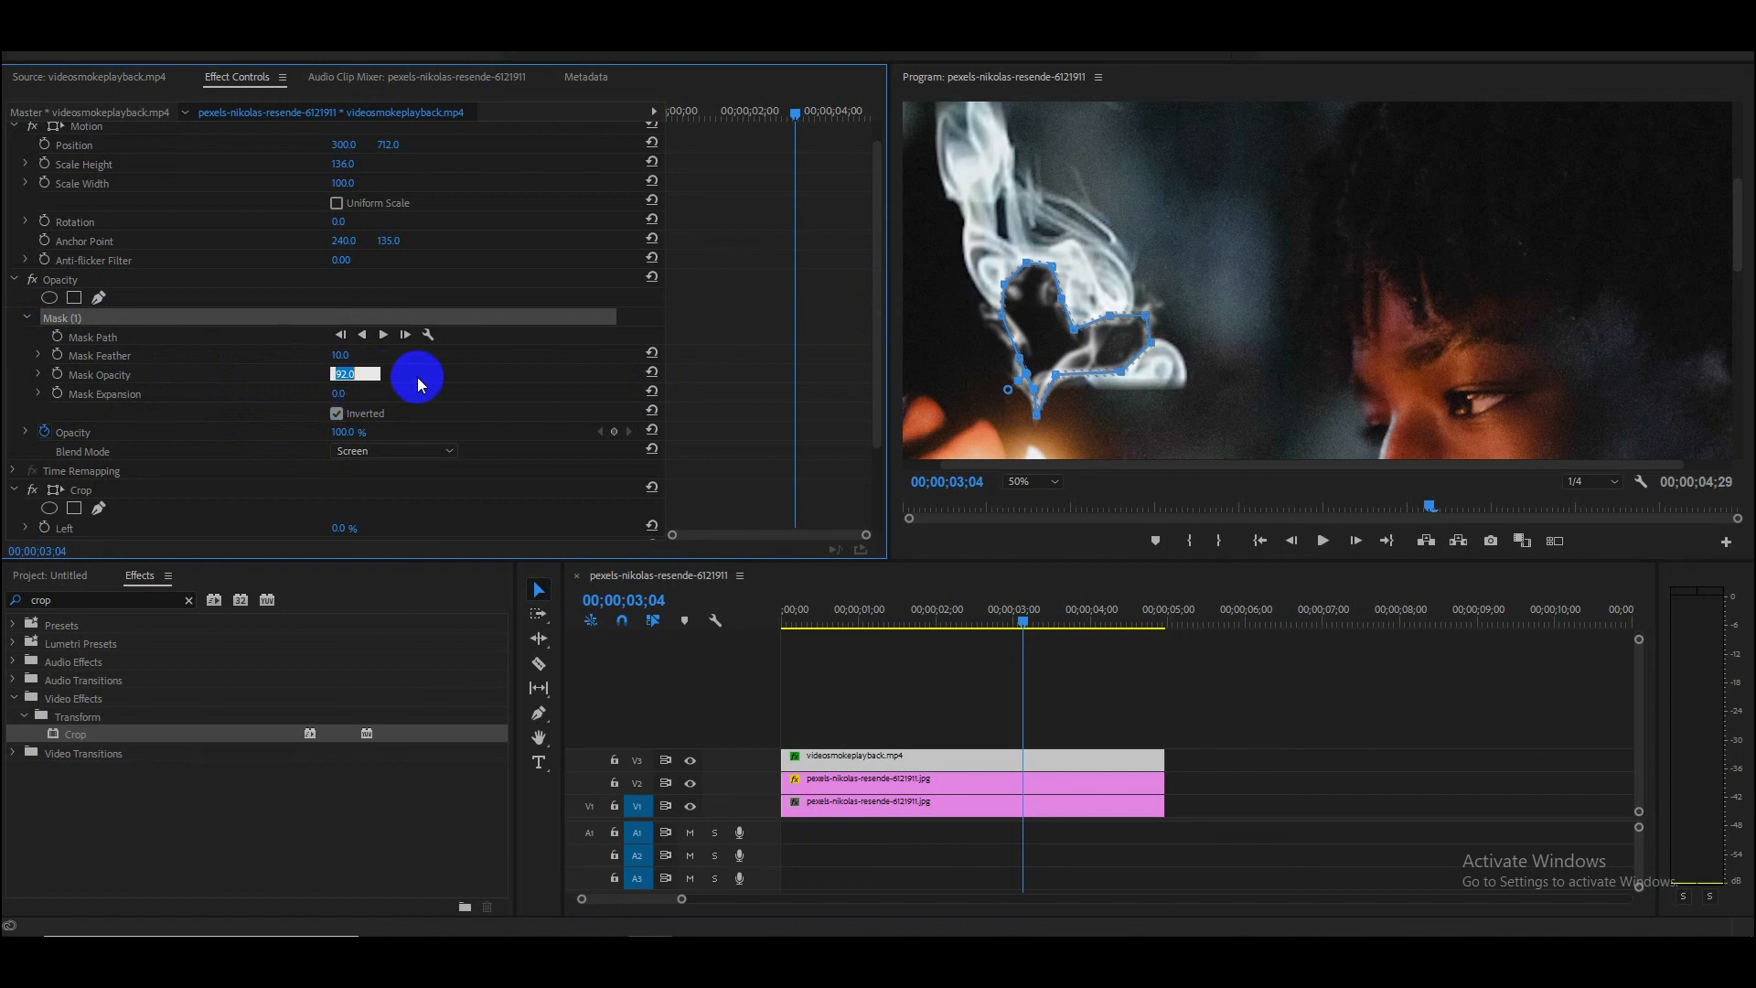
pyautogui.write('50')
pyautogui.press('Return')
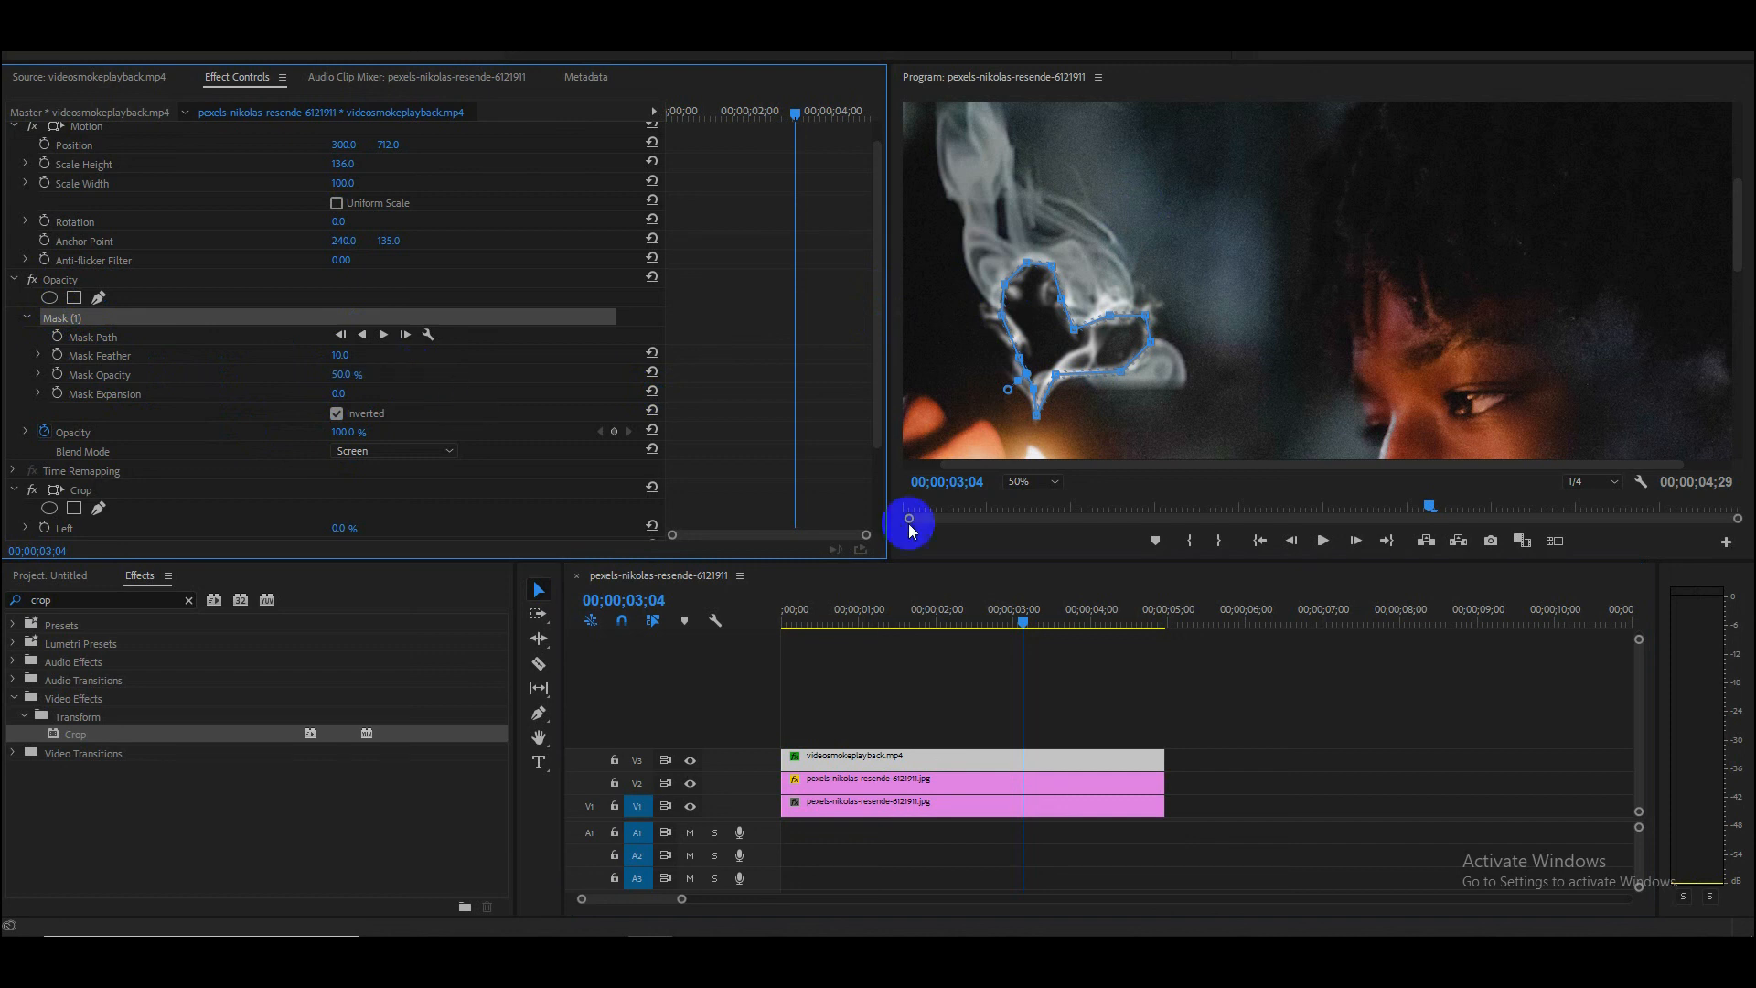
# Step: Set the smoke clip's Mask Feather to 20 and play the sequence from the start with the program preview at Fit zoom
pyautogui.click(351, 361)
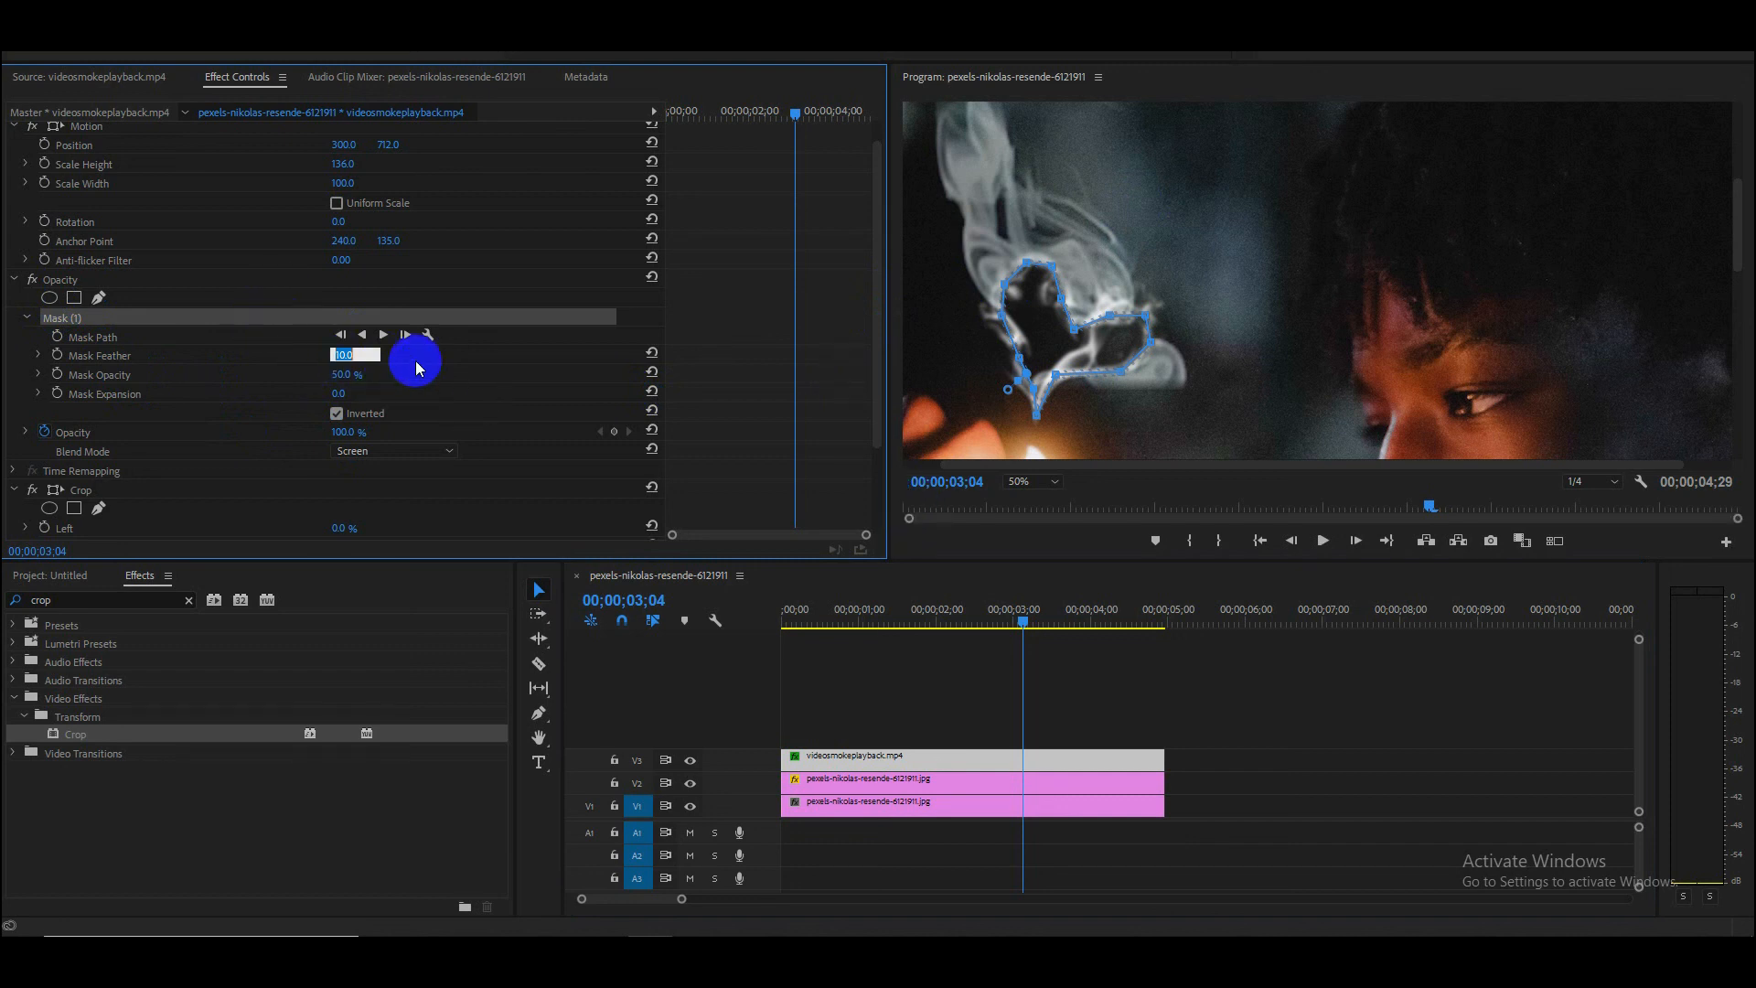
pyautogui.write('20')
pyautogui.press('Return')
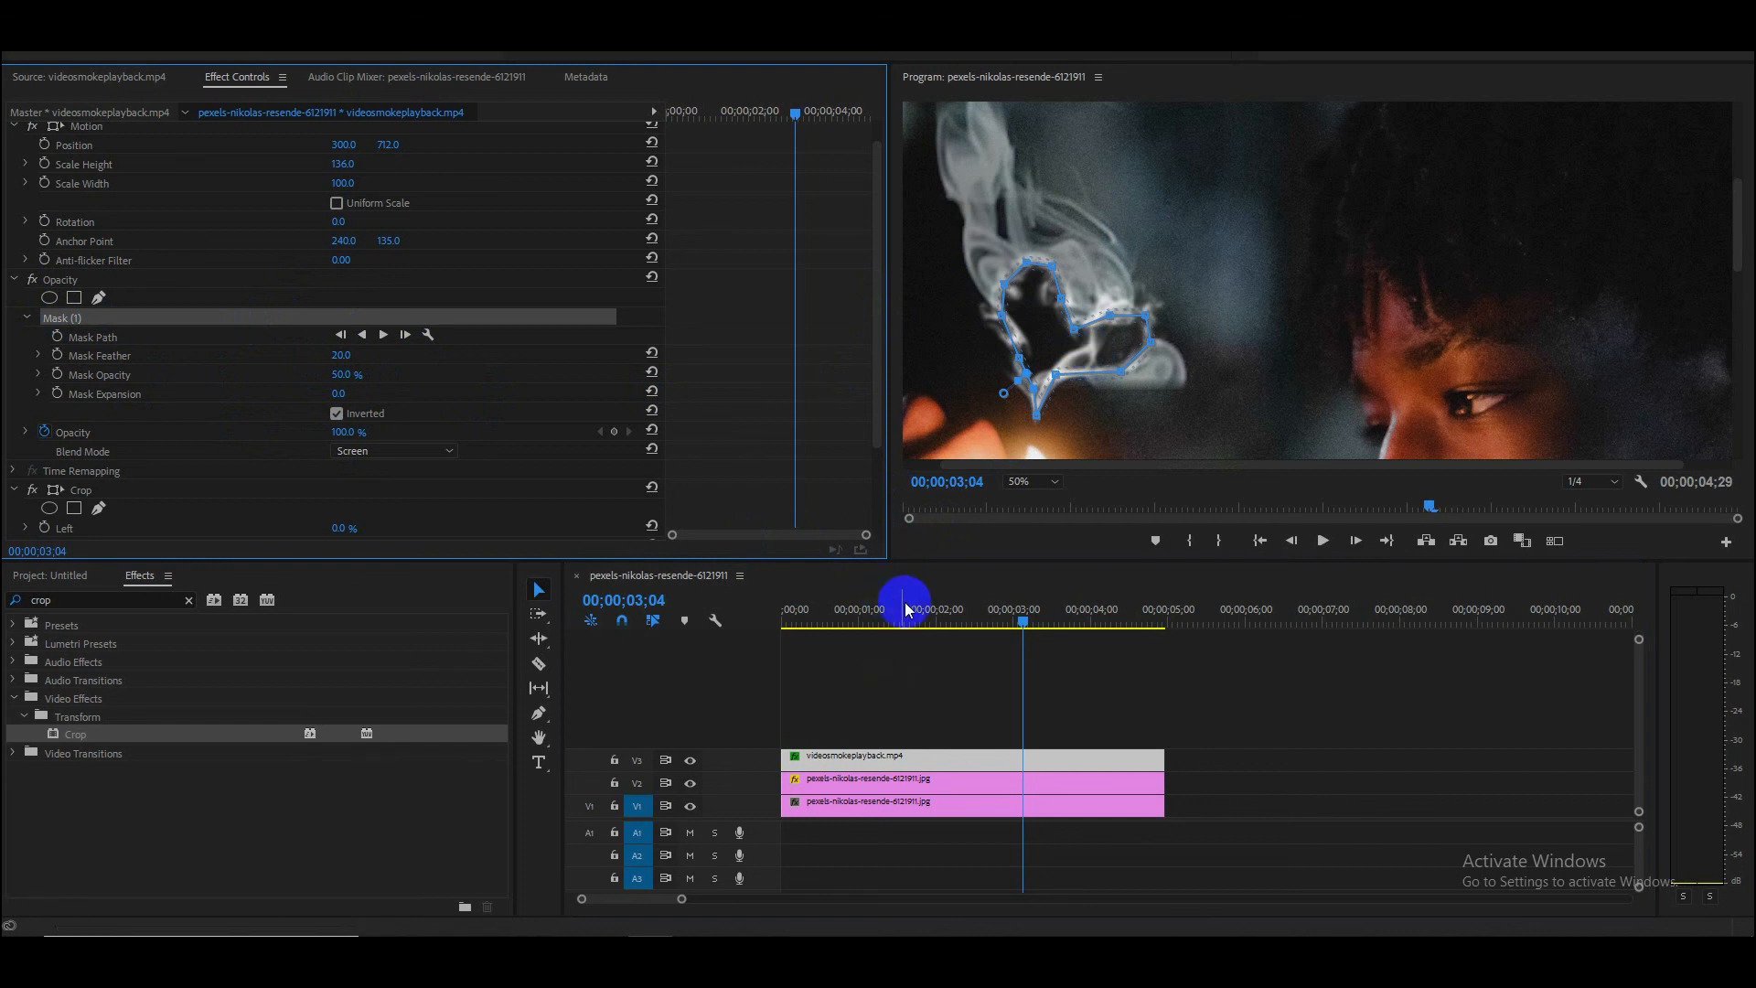
pyautogui.click(1051, 483)
pyautogui.click(1037, 496)
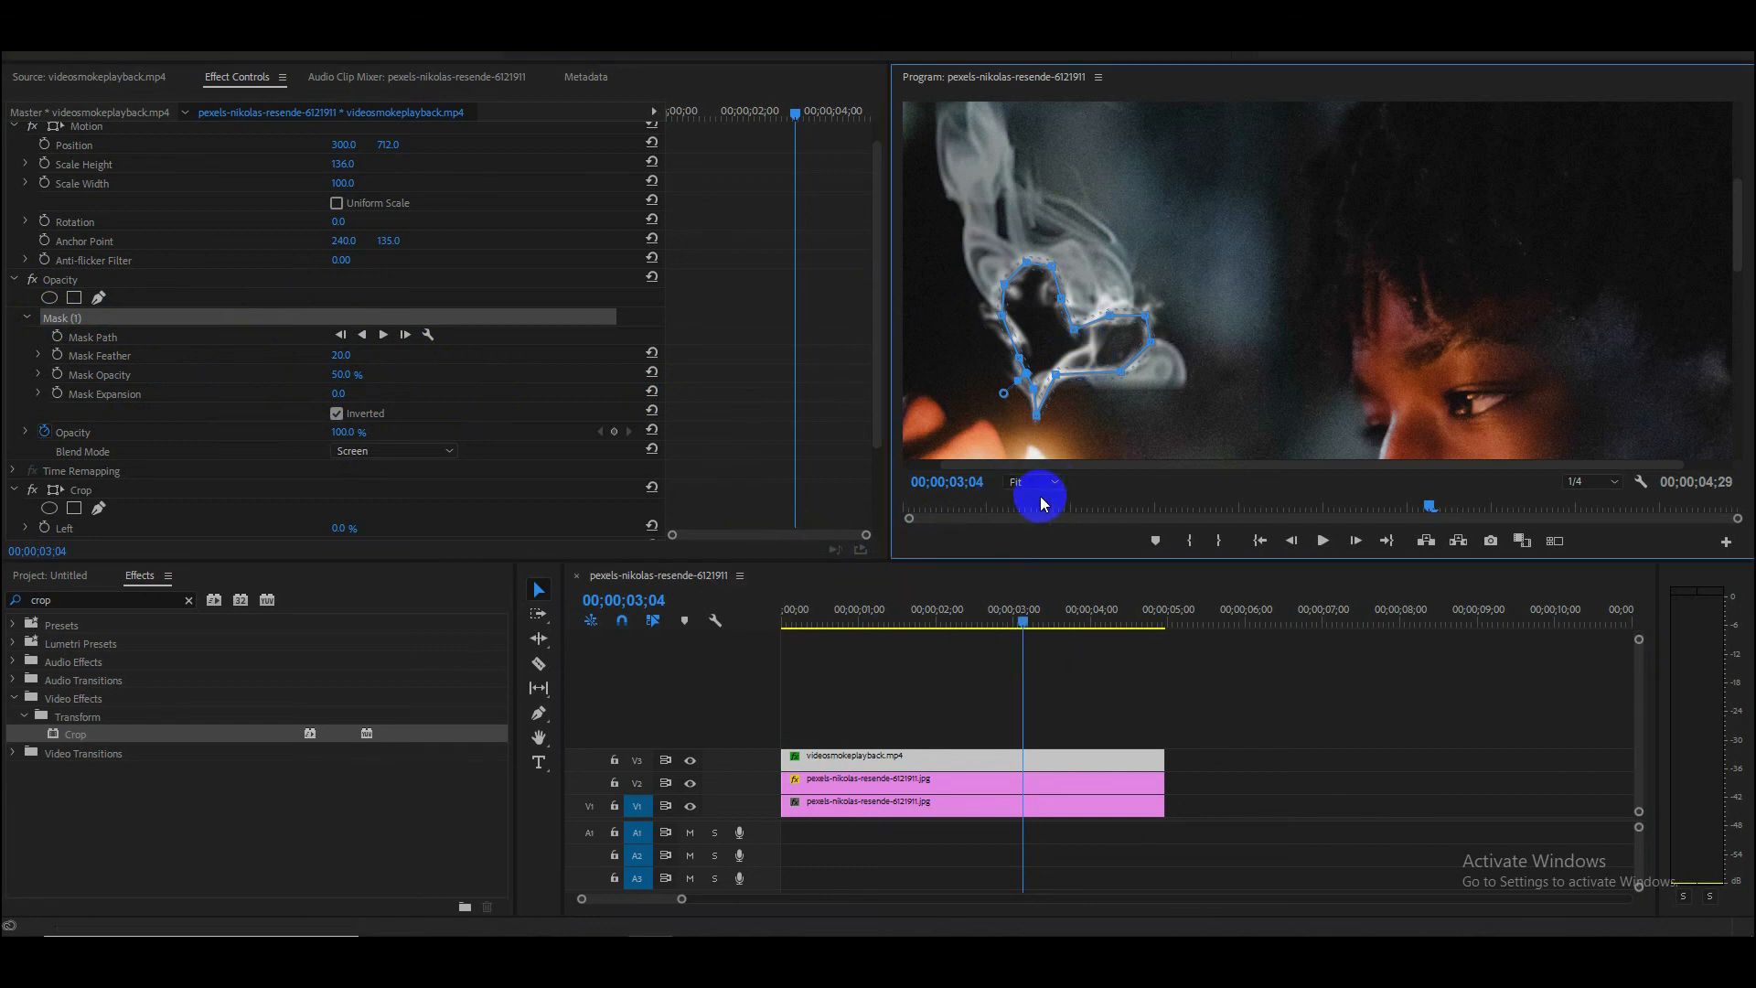
pyautogui.moveTo(1023, 616); pyautogui.dragTo(715, 629)
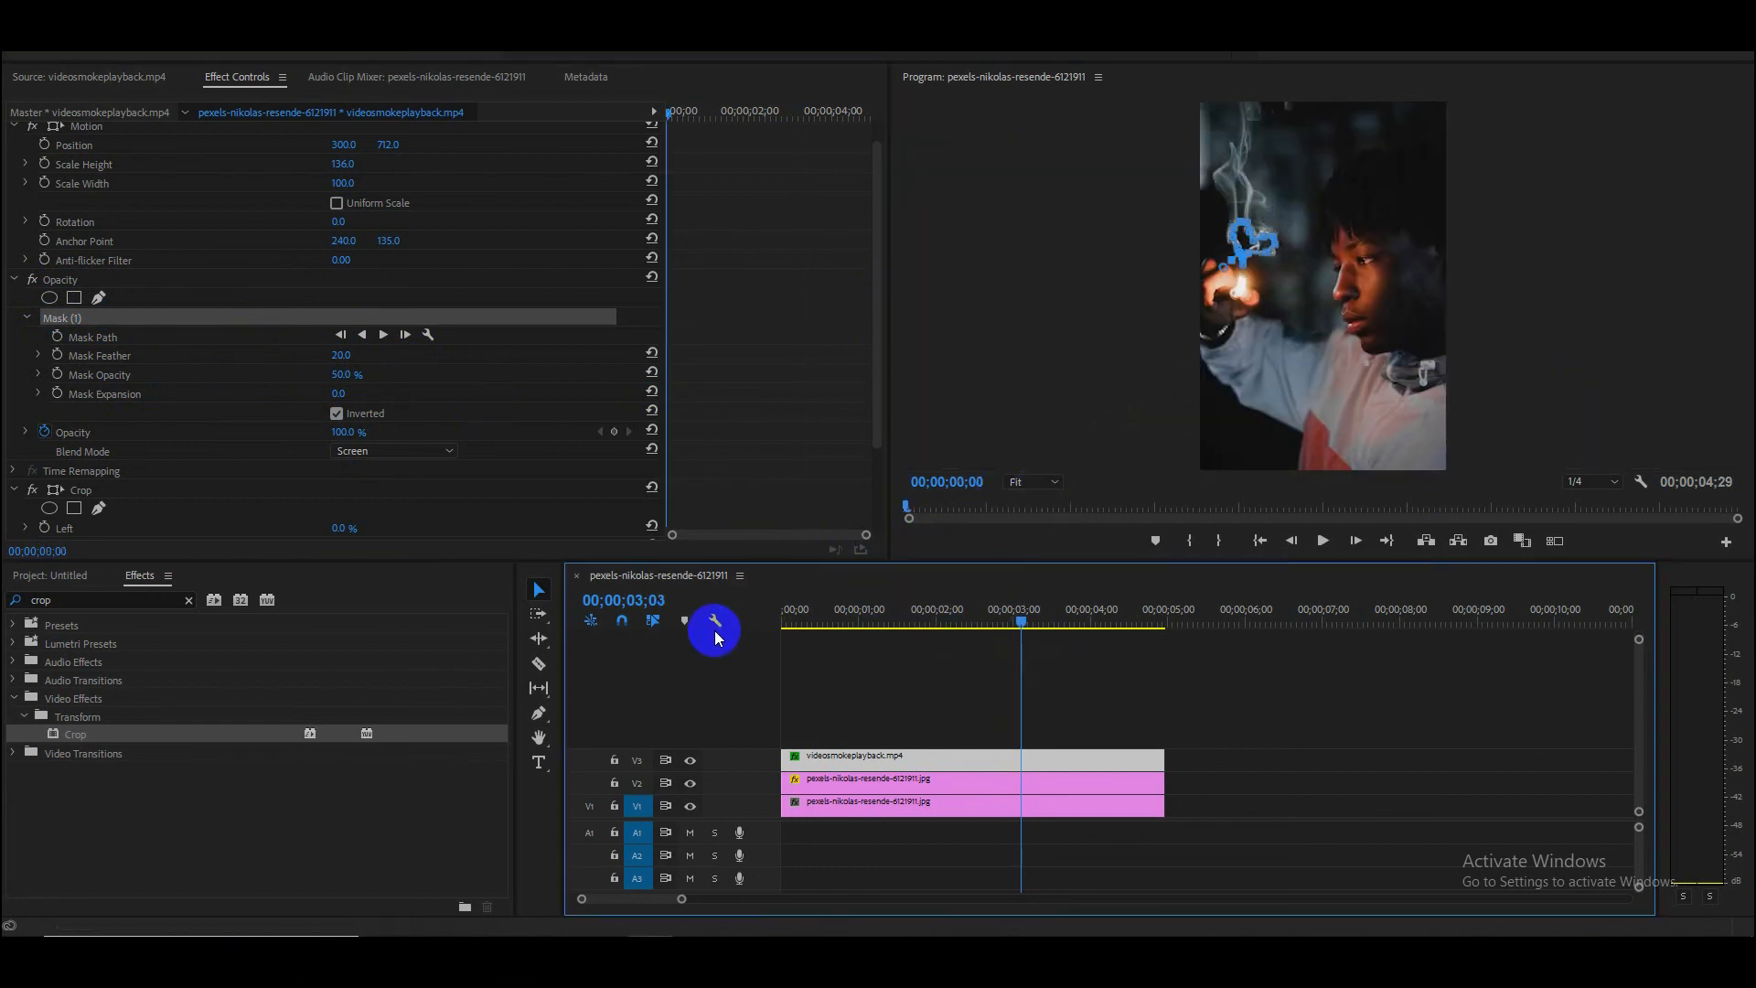
pyautogui.press('space')
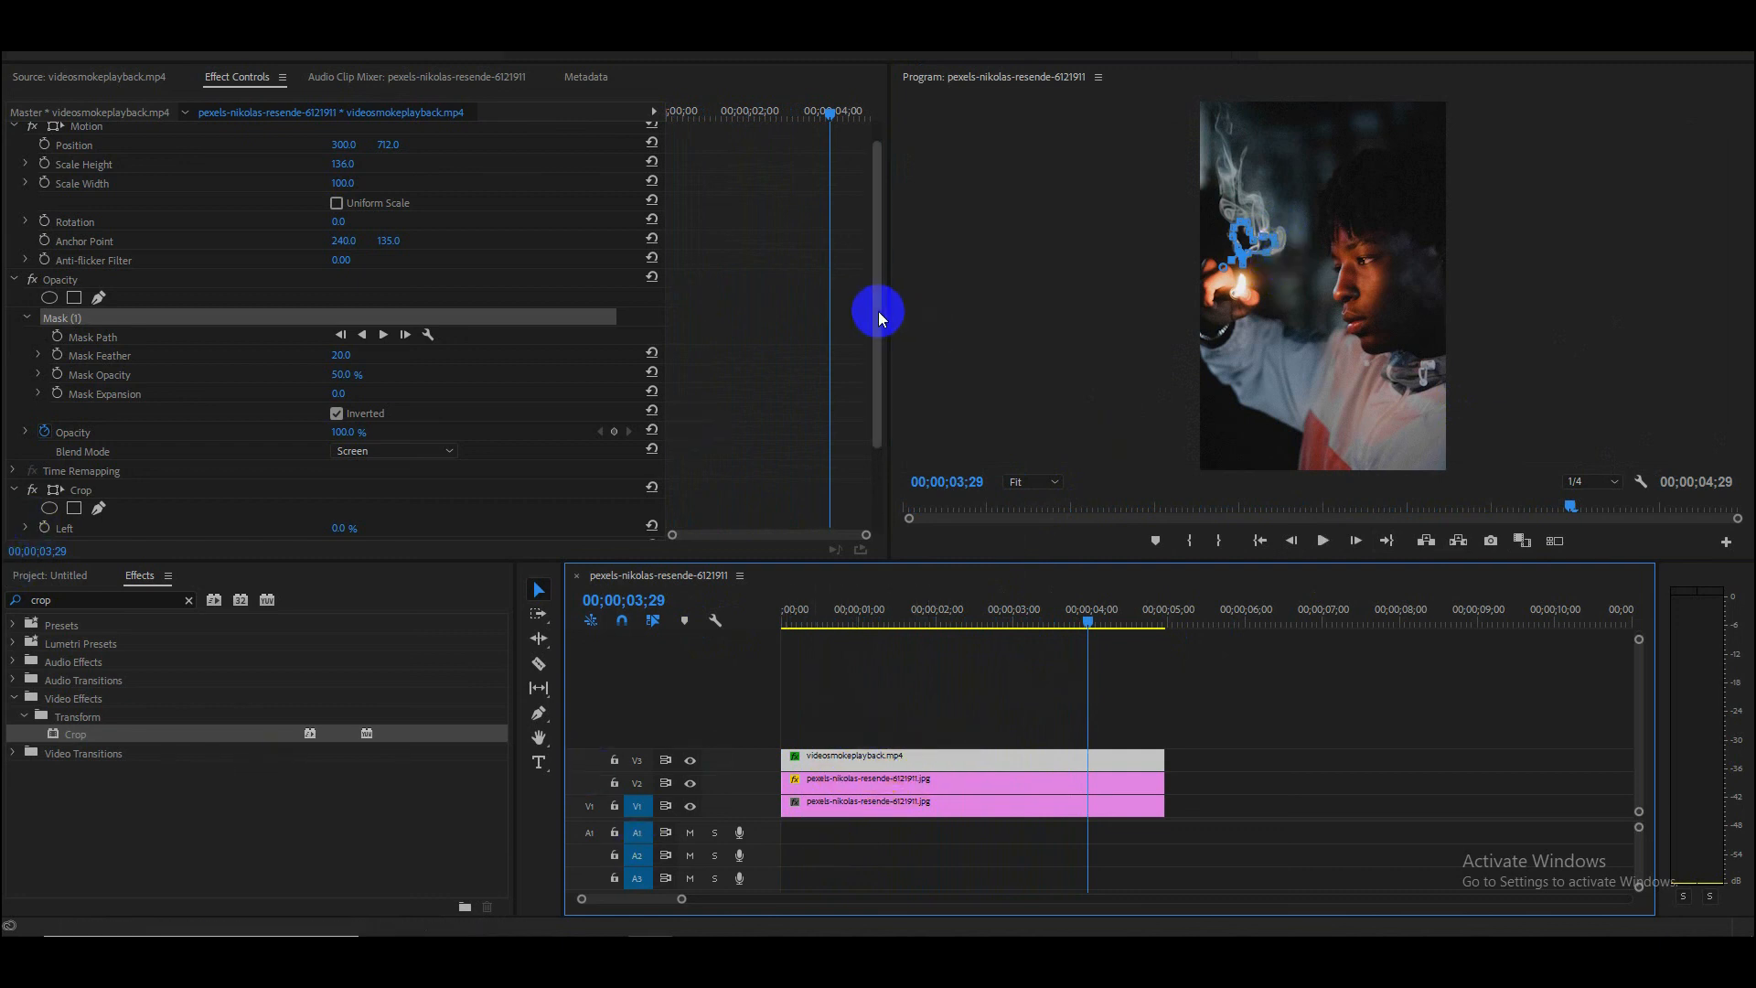
# Step: Crop the smoke clip's Right side by 35.5% and set the crop's Edge Feather to 50
pyautogui.moveTo(878, 313); pyautogui.dragTo(870, 400)
pyautogui.click(80, 379)
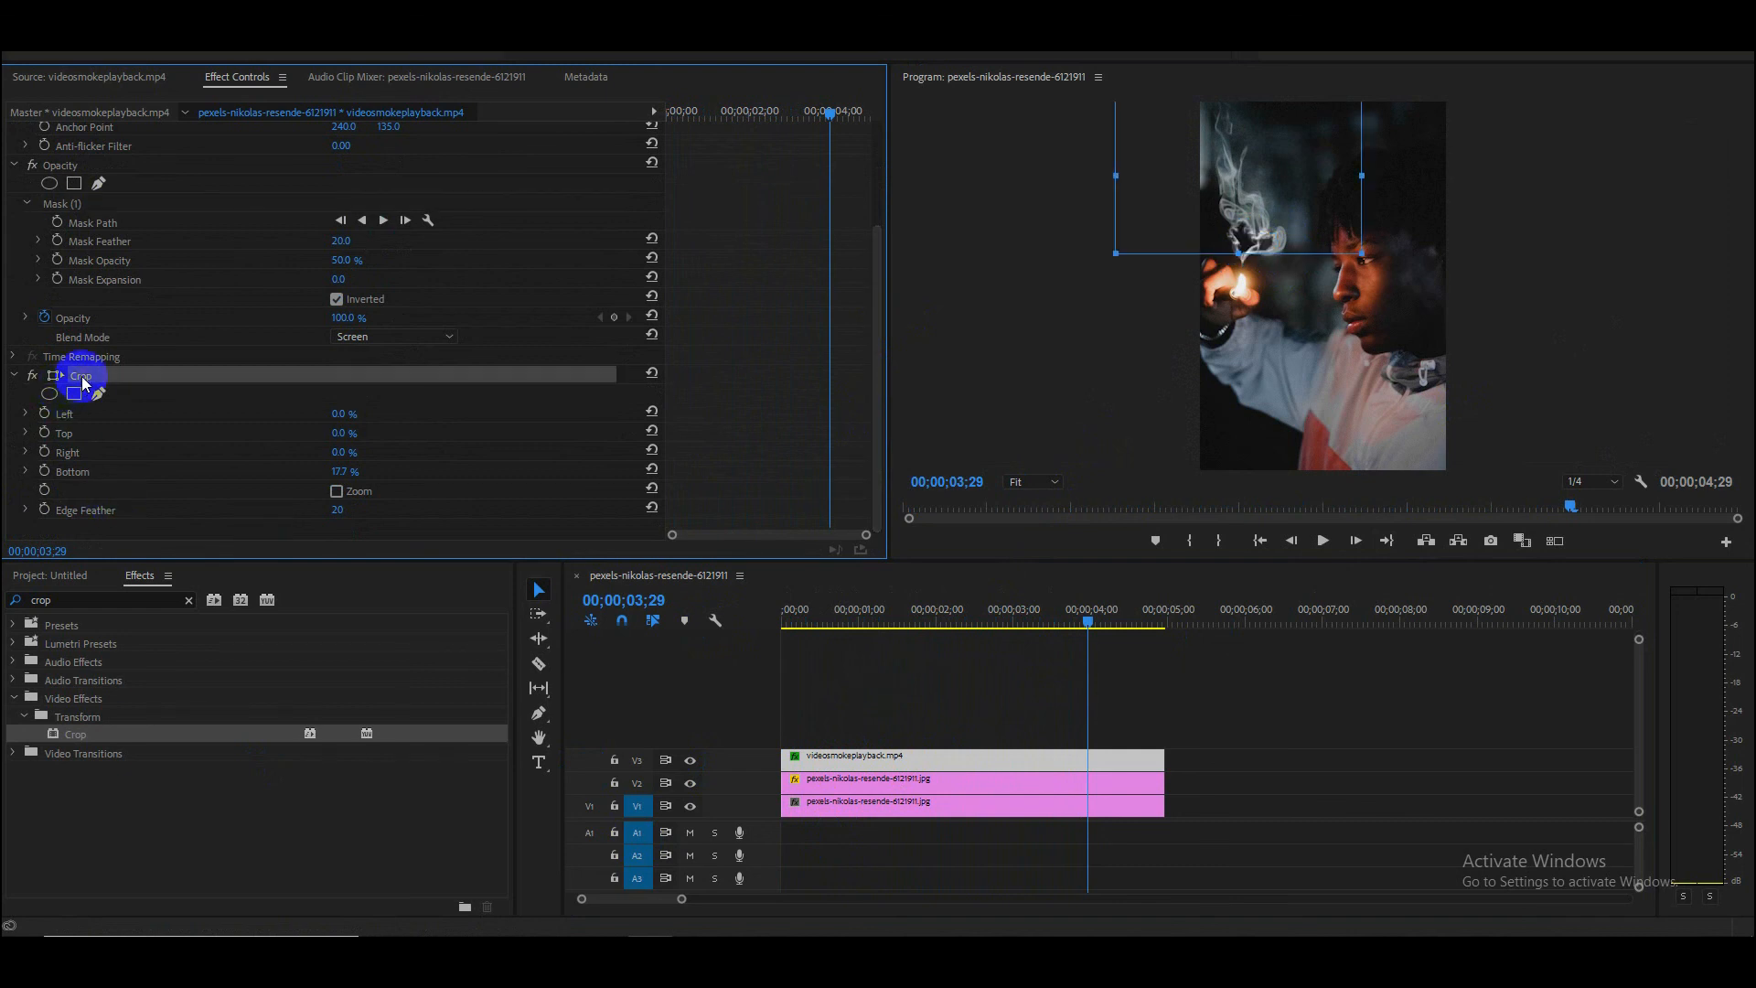
pyautogui.moveTo(1365, 175); pyautogui.dragTo(1283, 171)
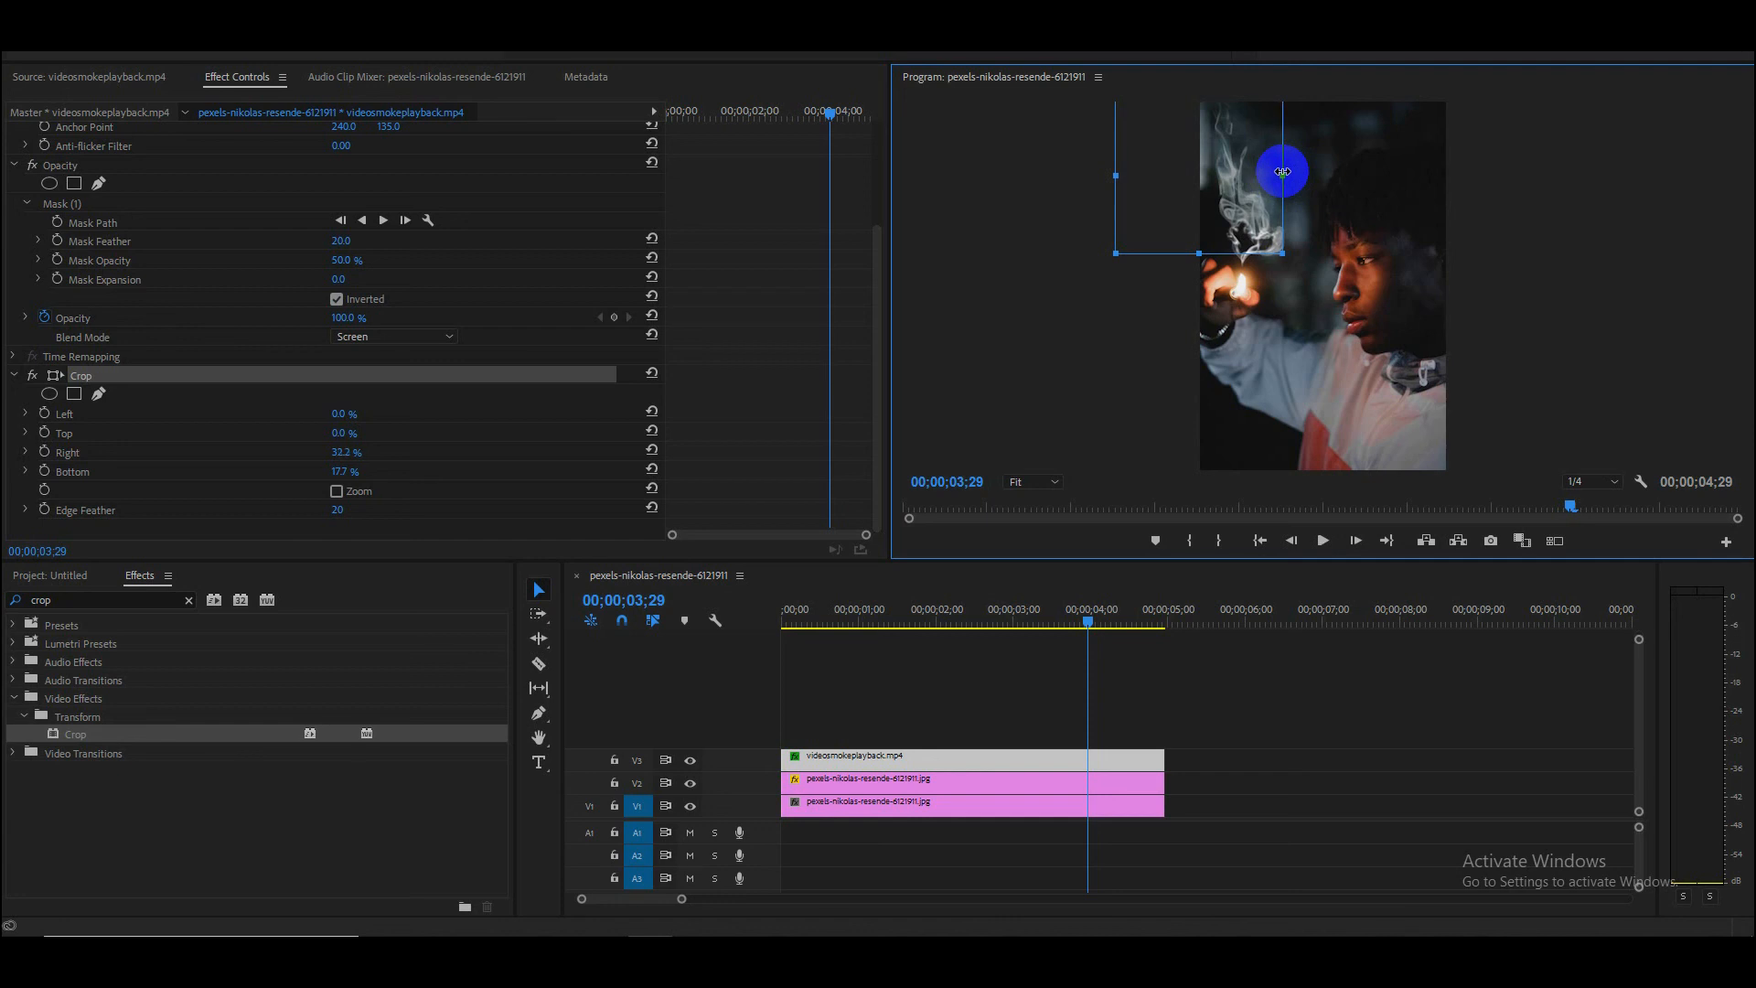
pyautogui.moveTo(1281, 171); pyautogui.dragTo(1278, 171)
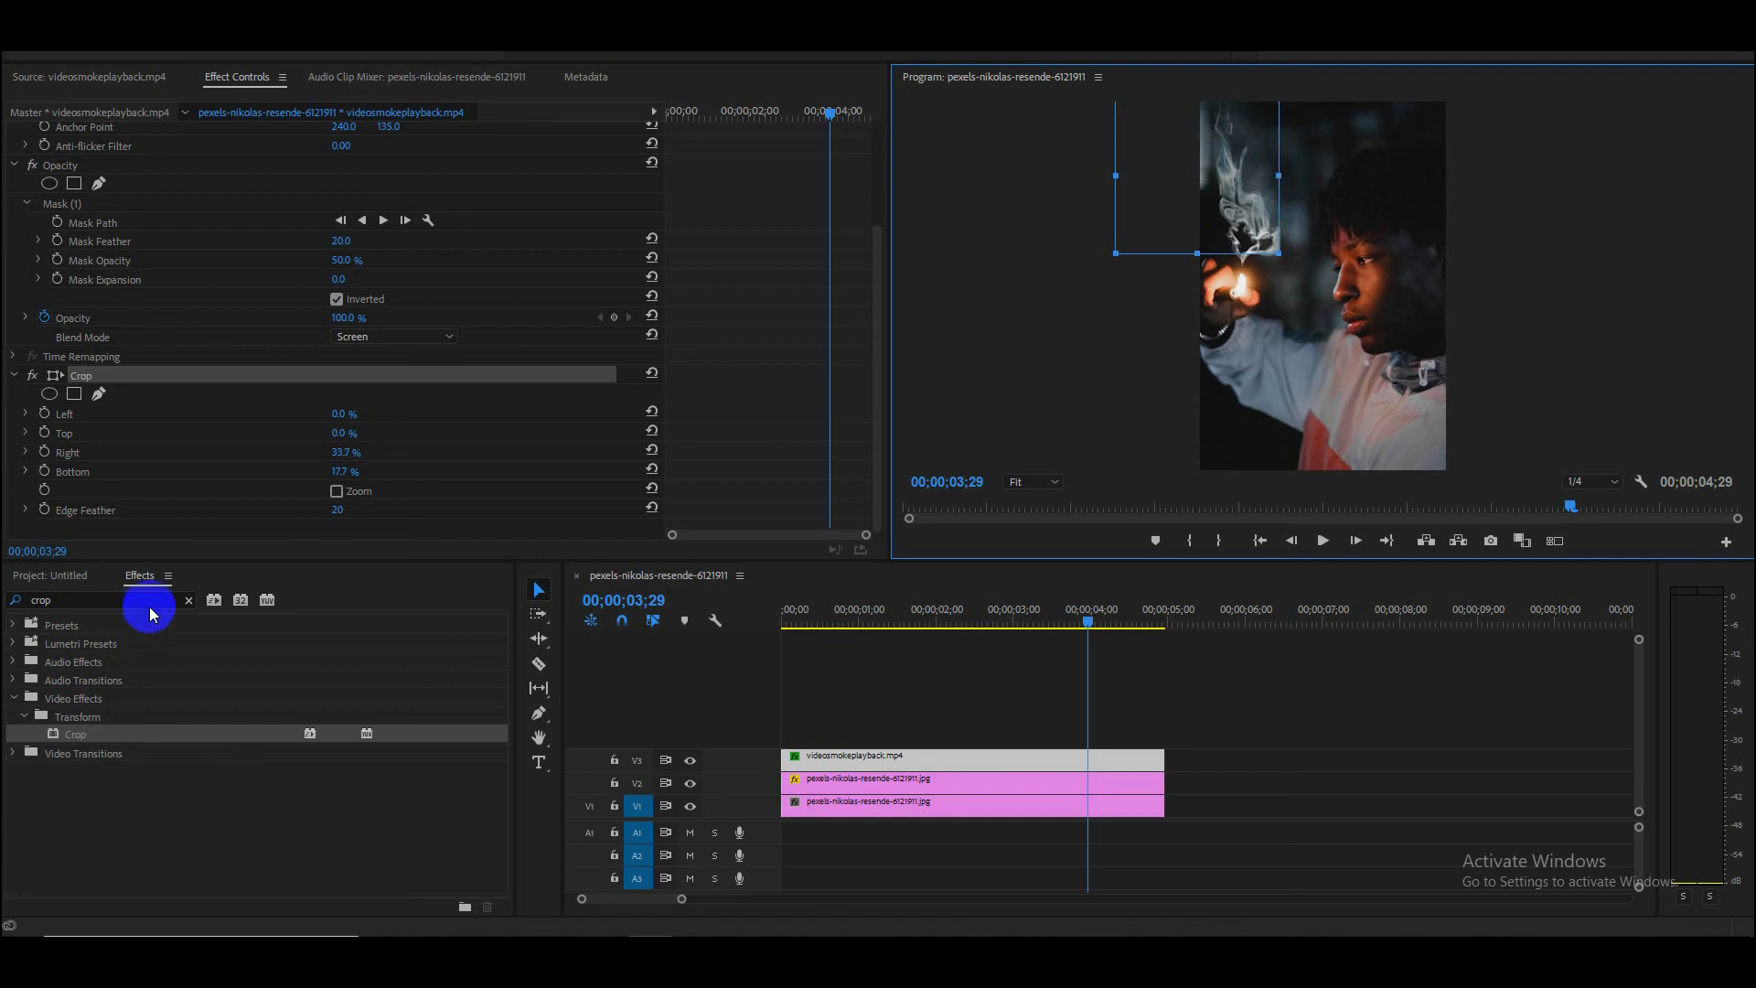
pyautogui.click(338, 509)
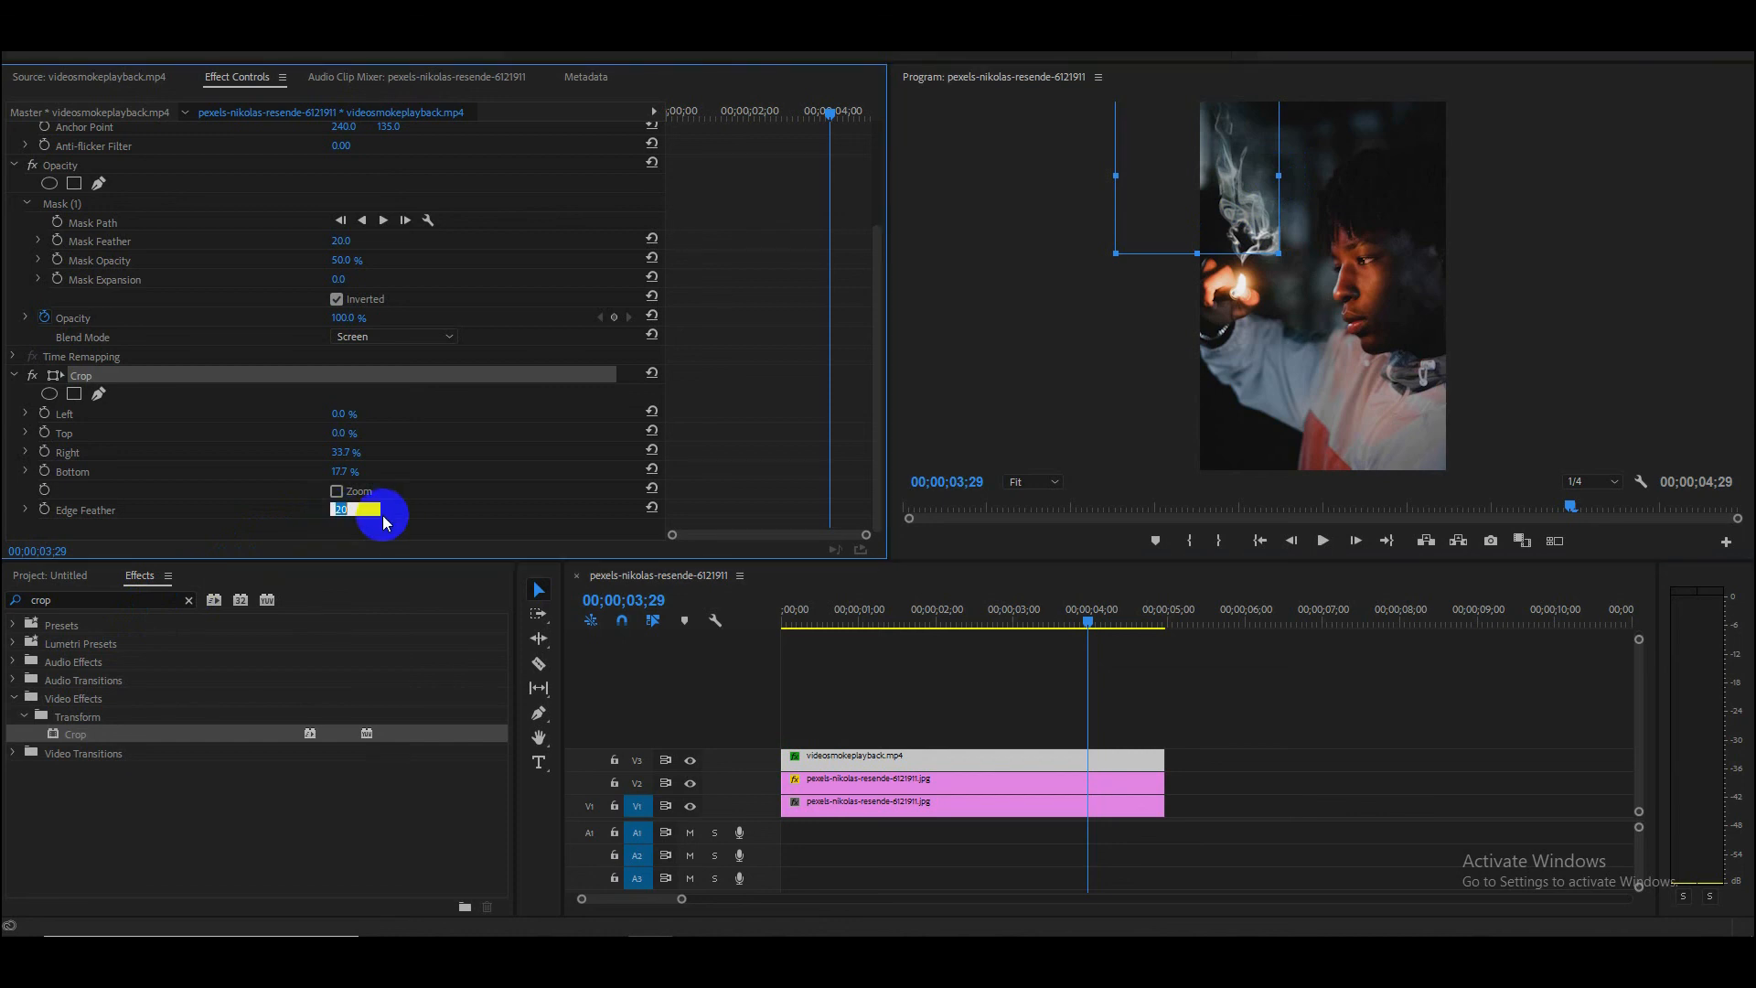
pyautogui.press('Return')
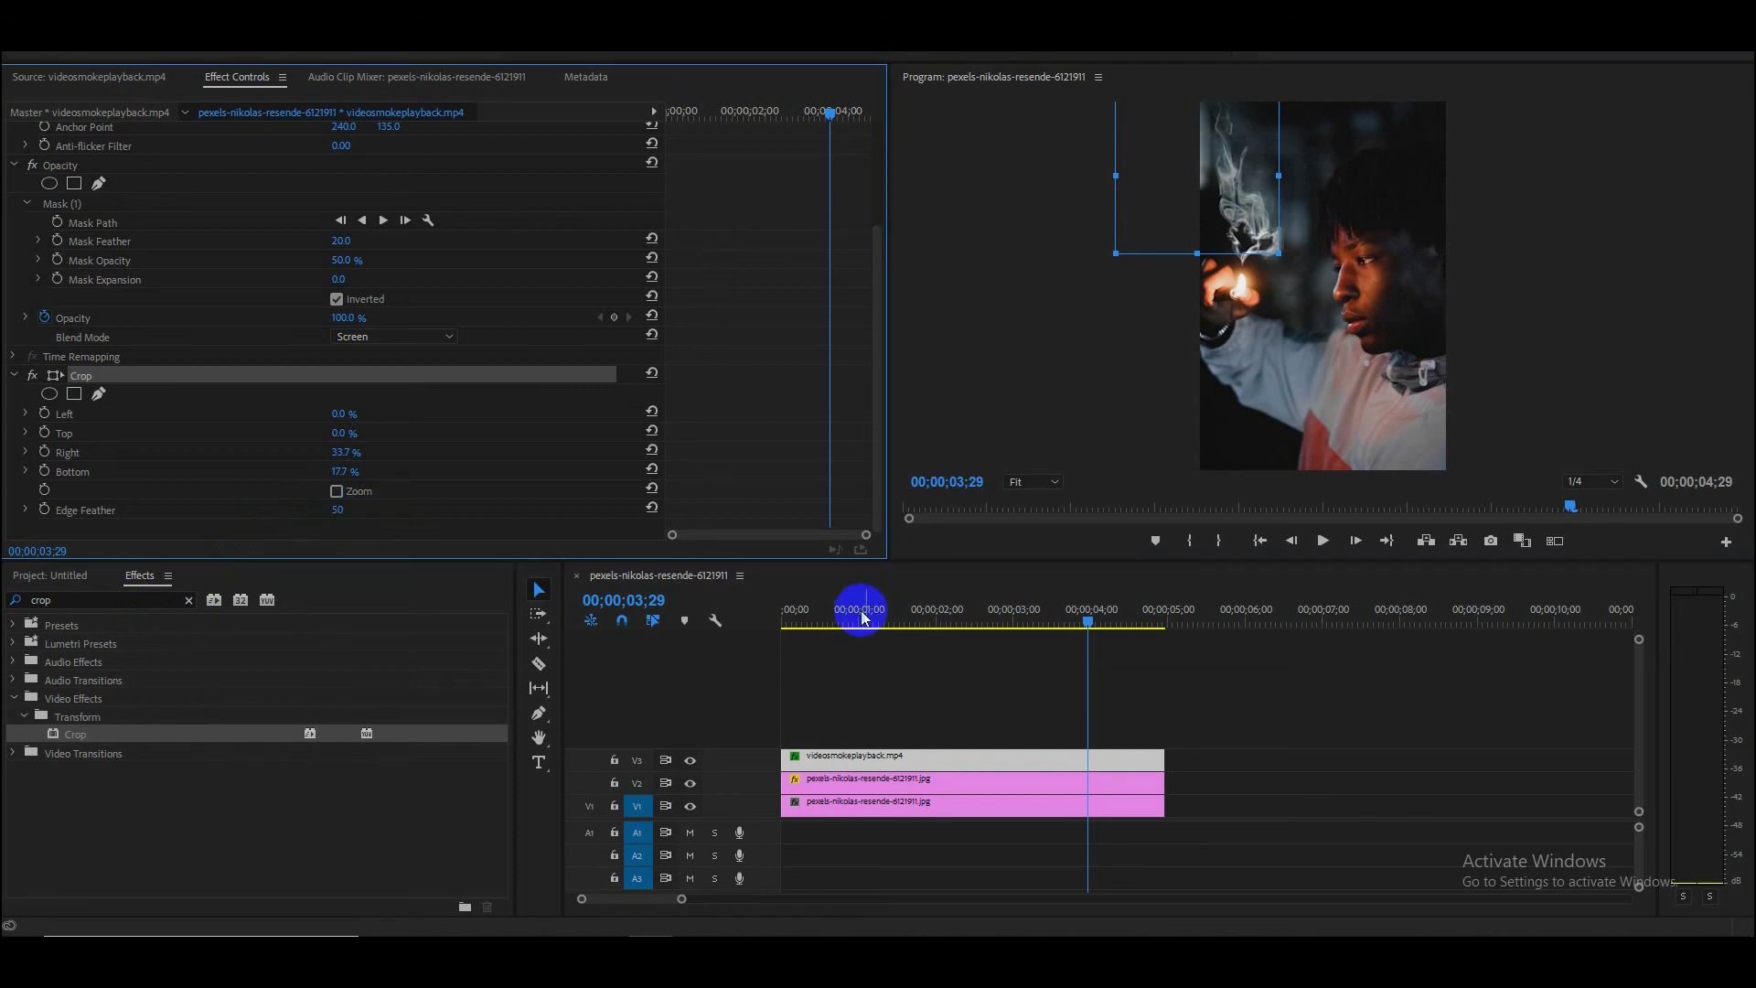
pyautogui.moveTo(1279, 257); pyautogui.dragTo(1277, 256)
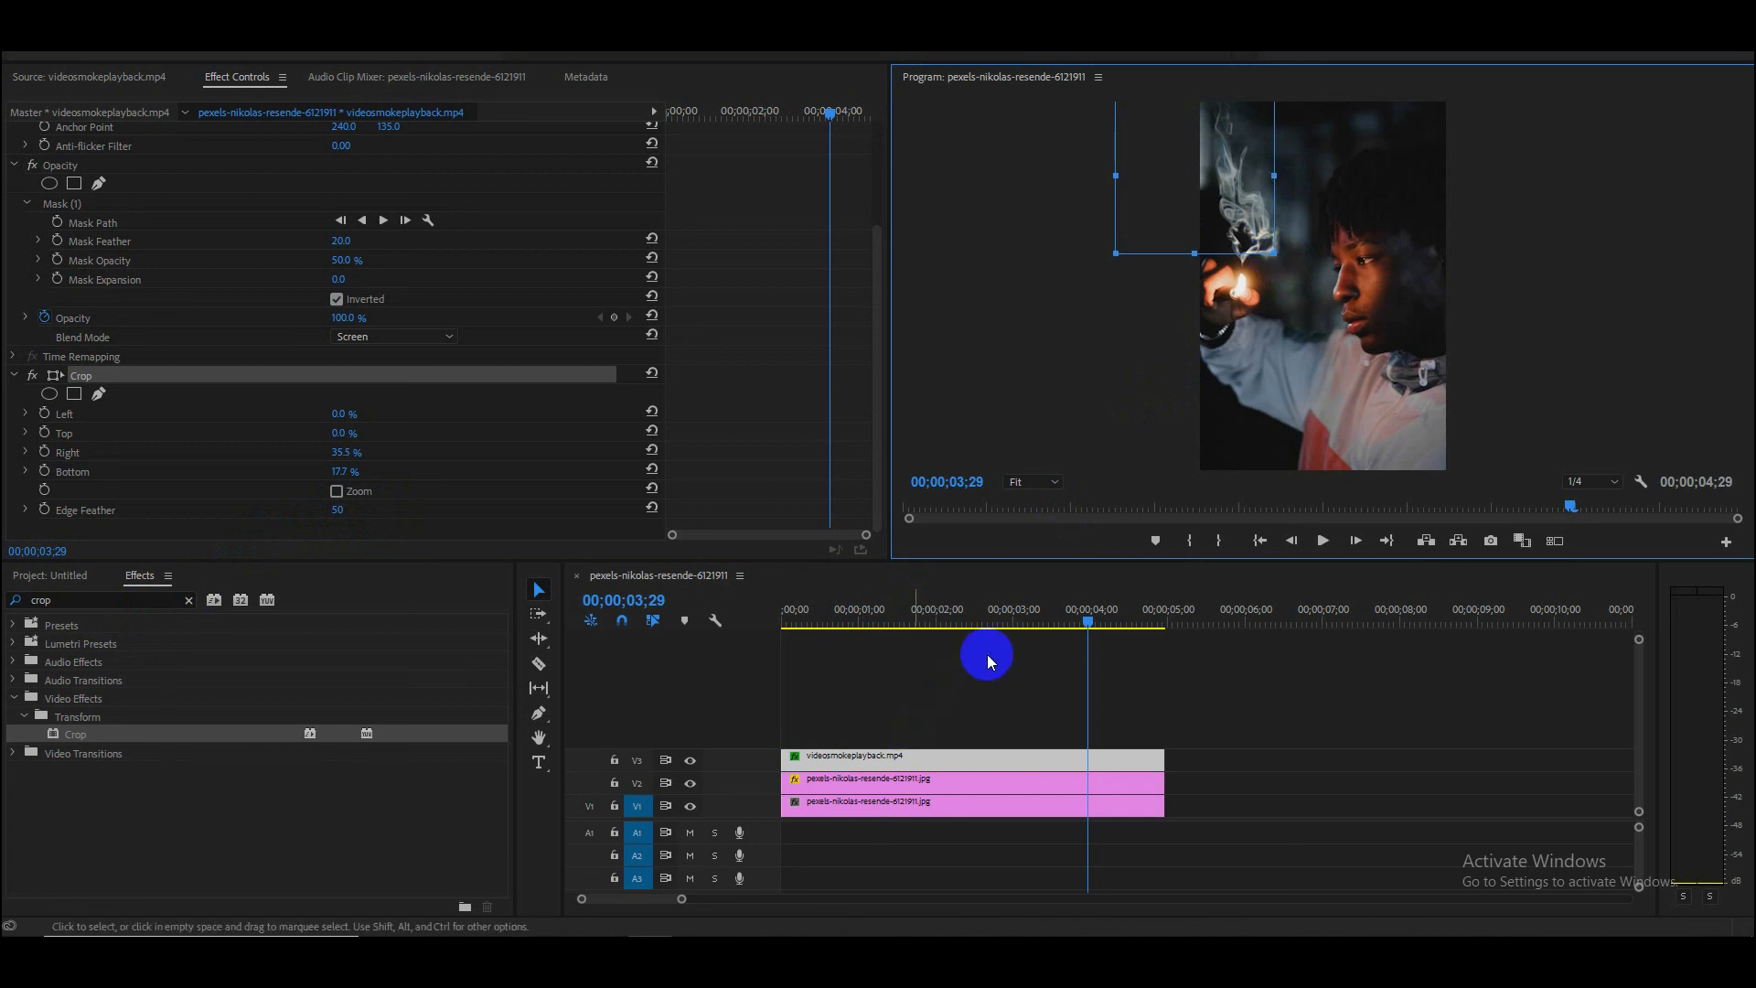
# Step: Deselect the smoke clip and play the sequence from the beginning twice to check the smoke and flame blend
pyautogui.click(1231, 765)
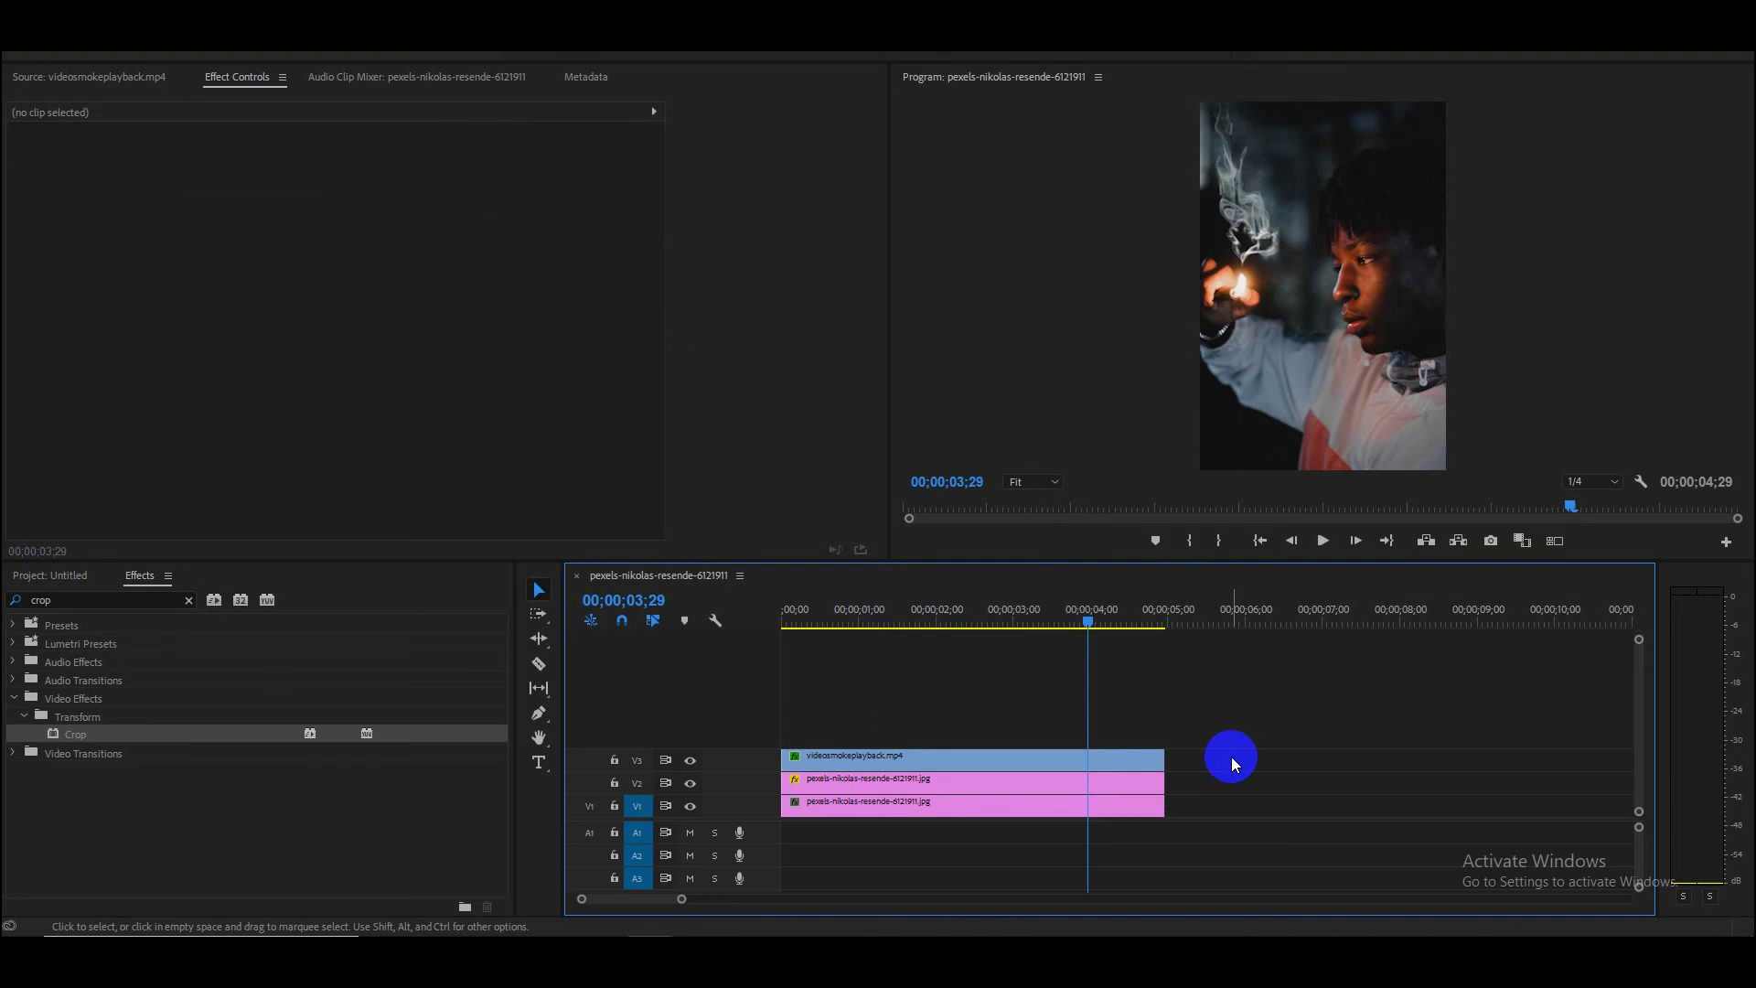
pyautogui.click(828, 618)
pyautogui.moveTo(825, 619); pyautogui.dragTo(714, 620)
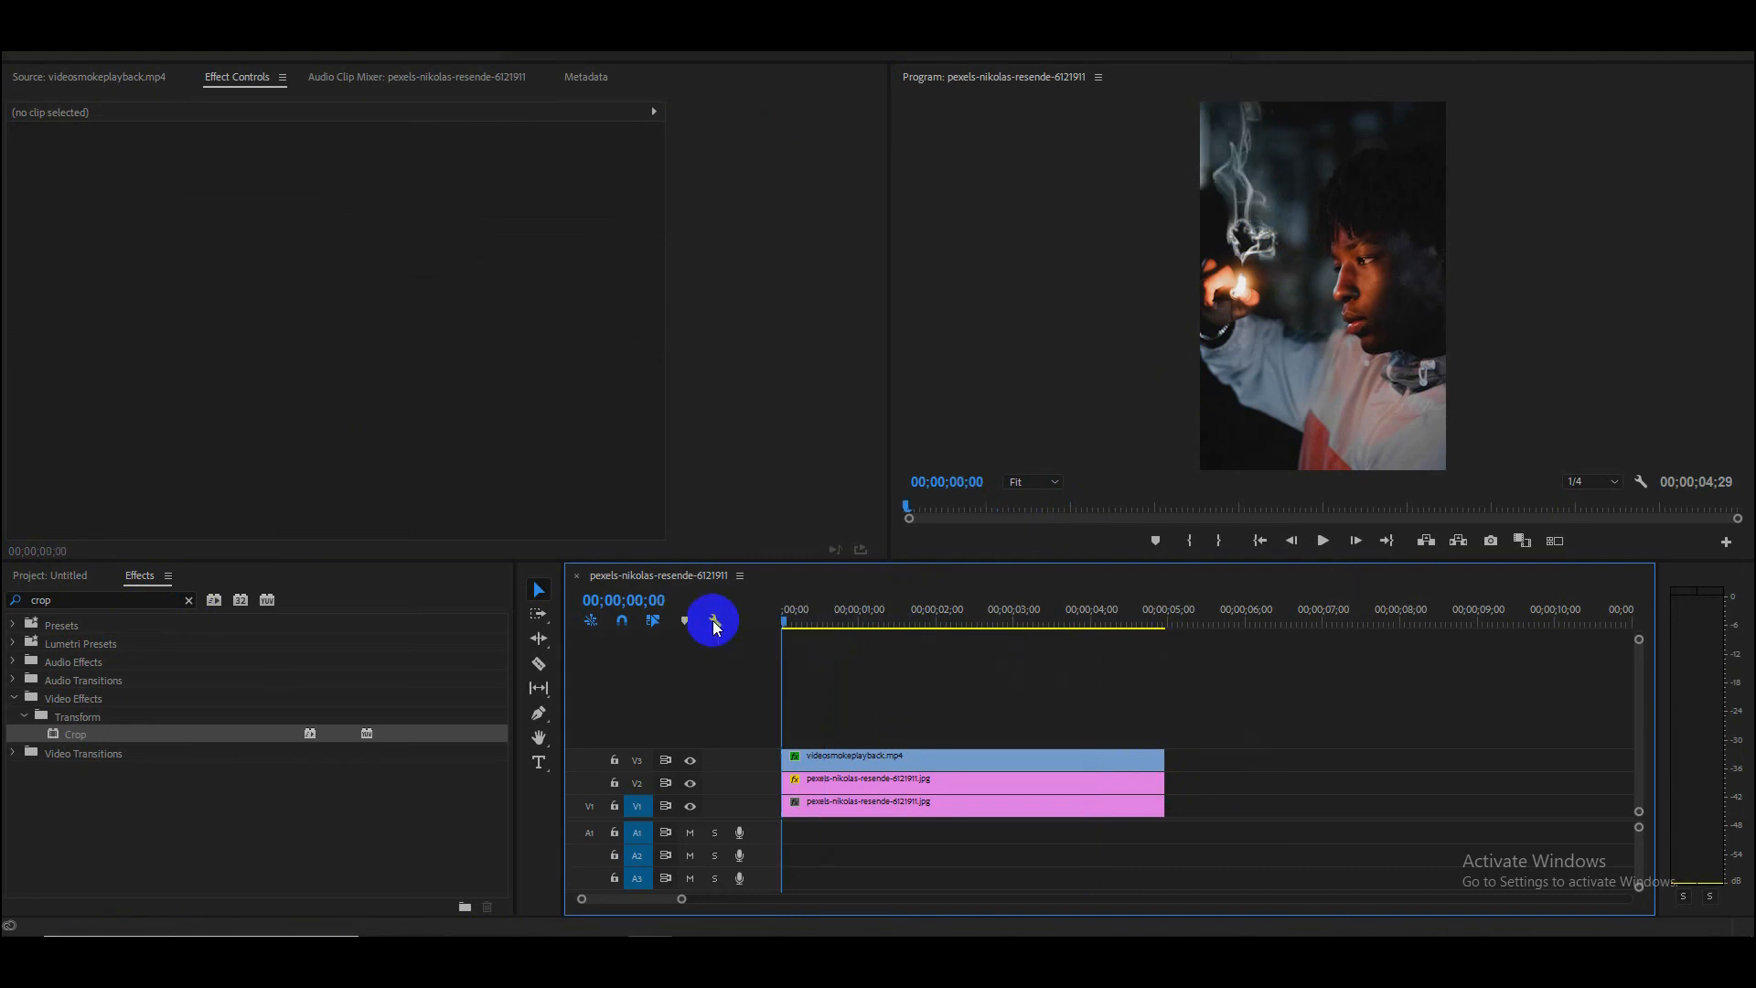
pyautogui.press('space')
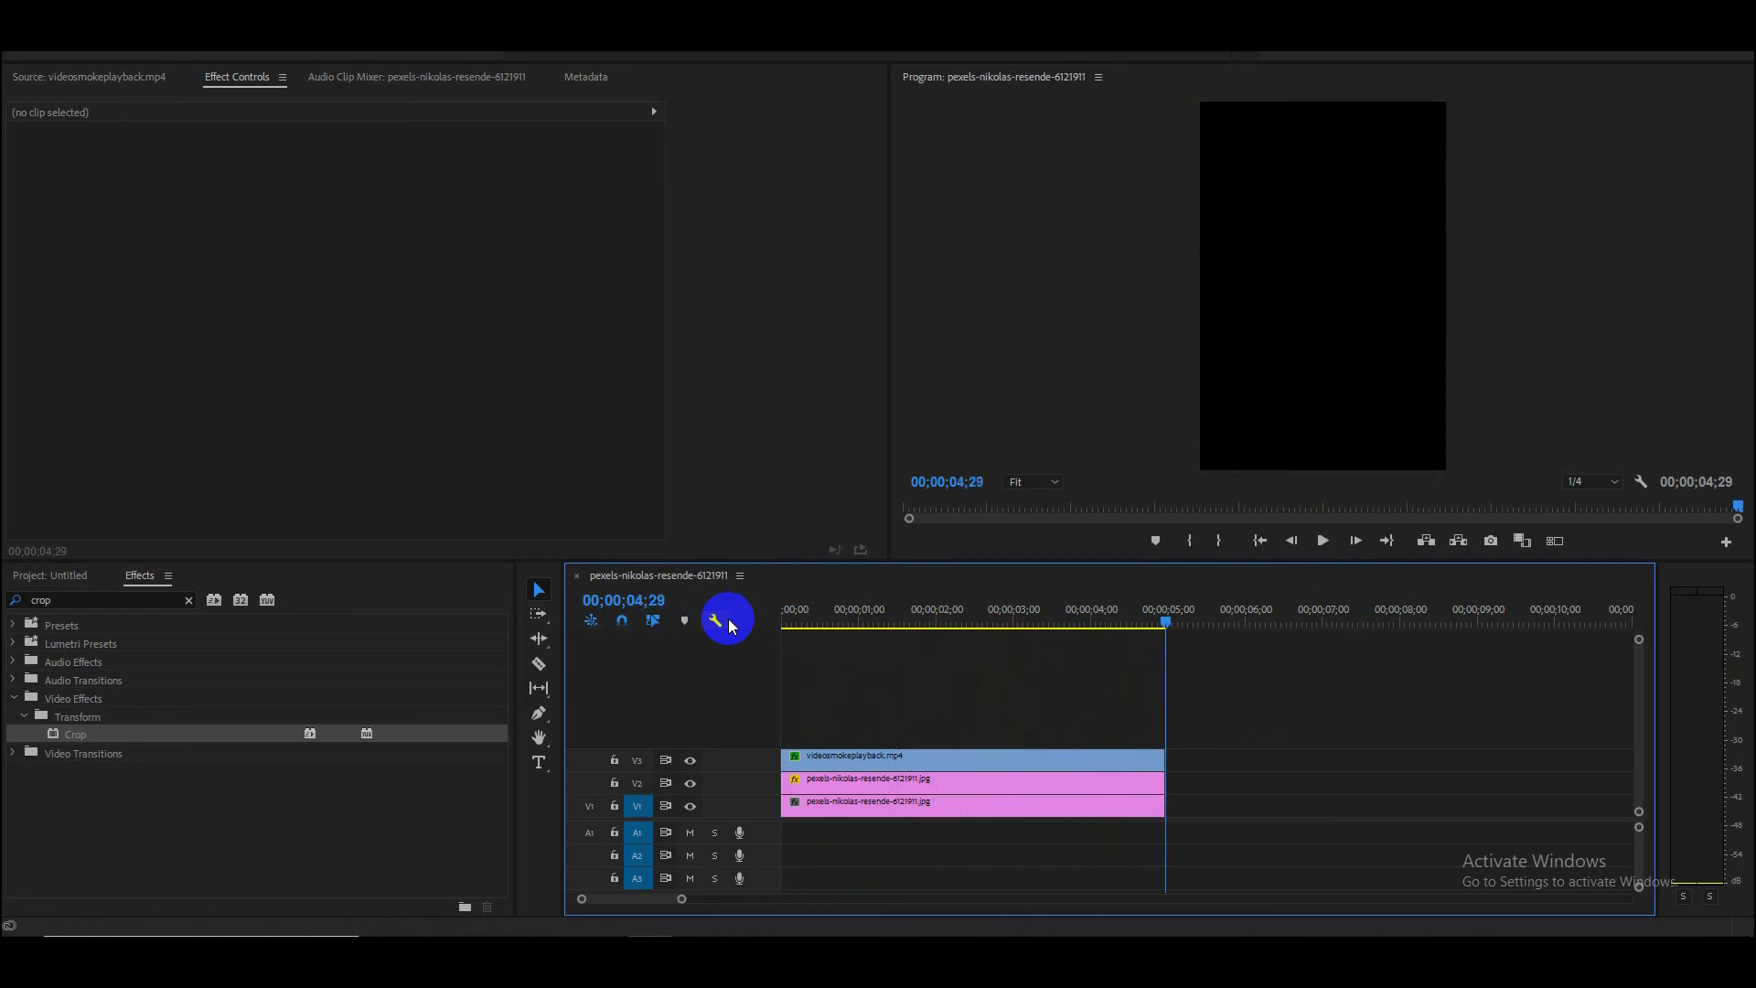
pyautogui.click(789, 613)
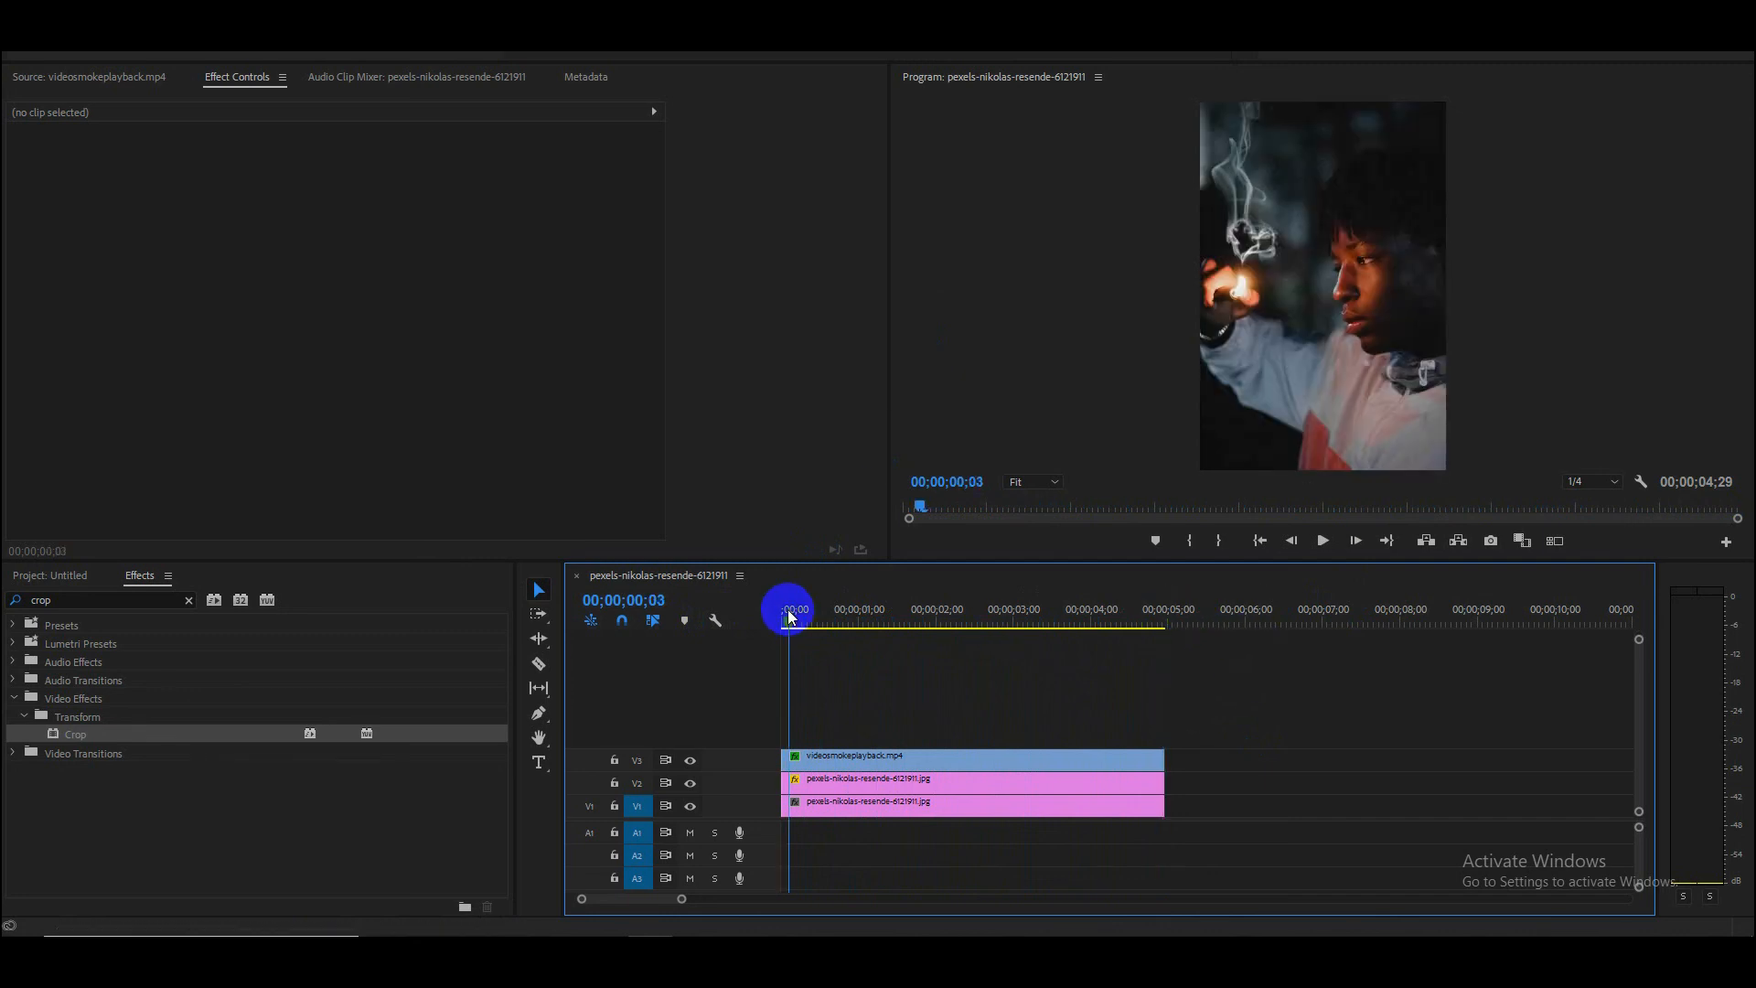
pyautogui.press('space')
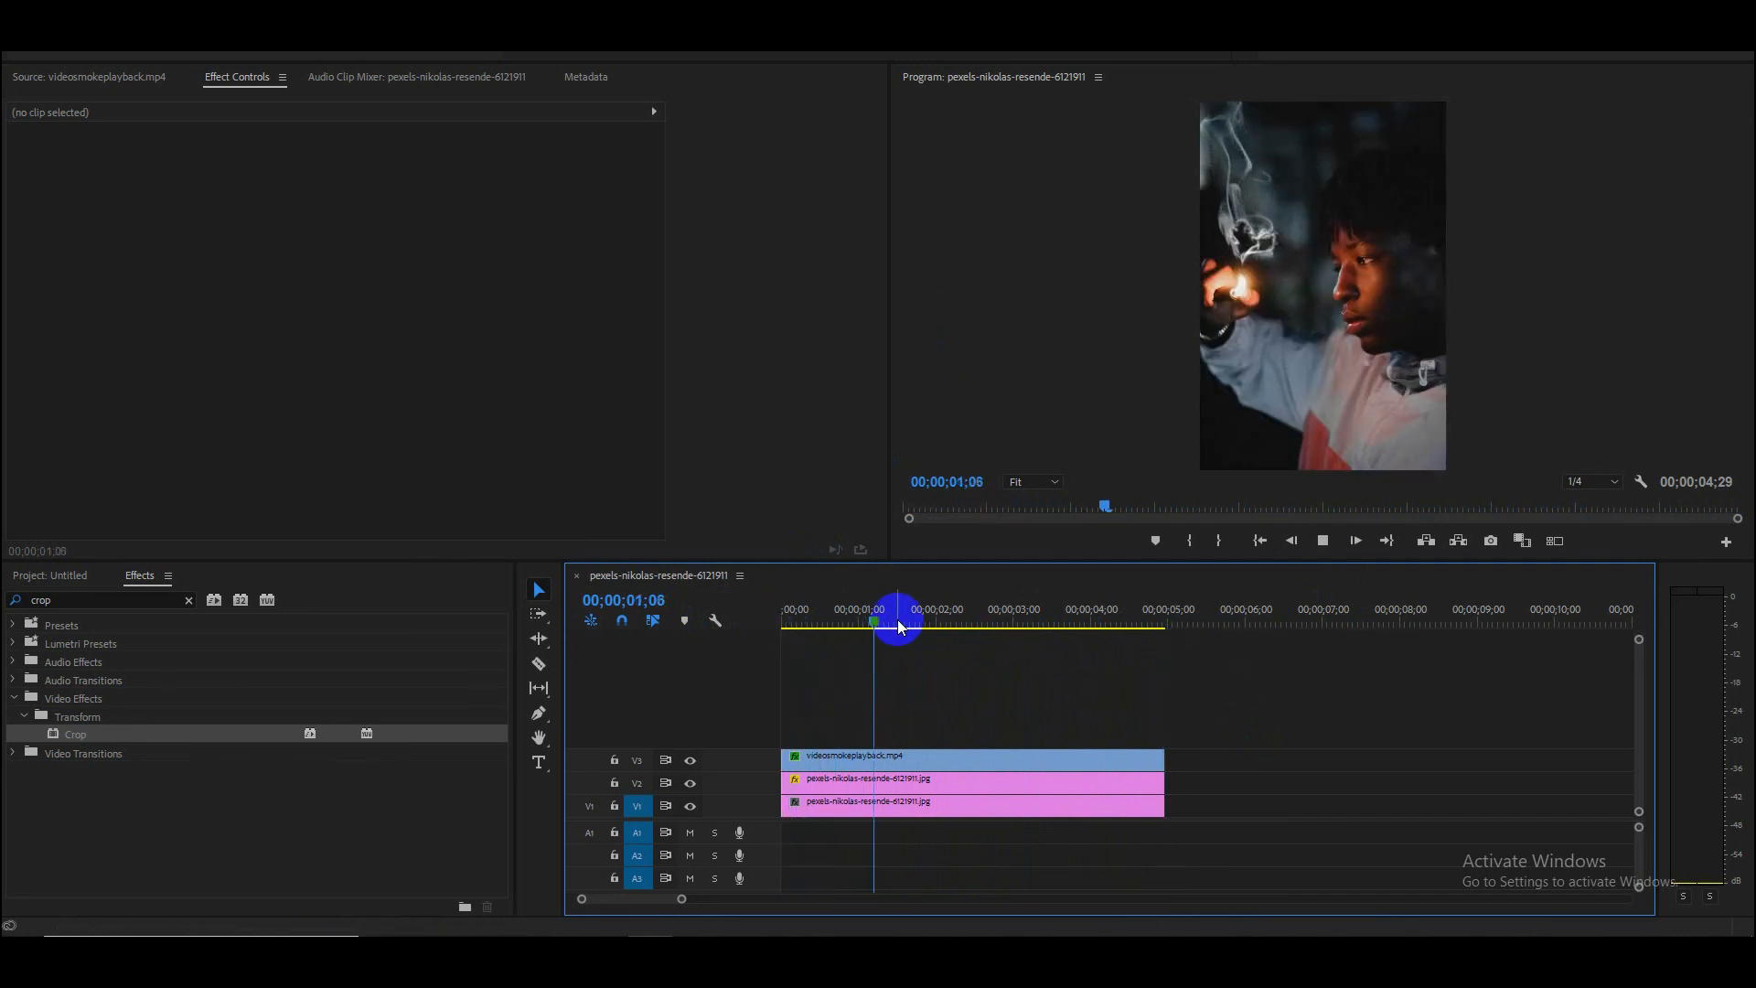
pyautogui.press('space')
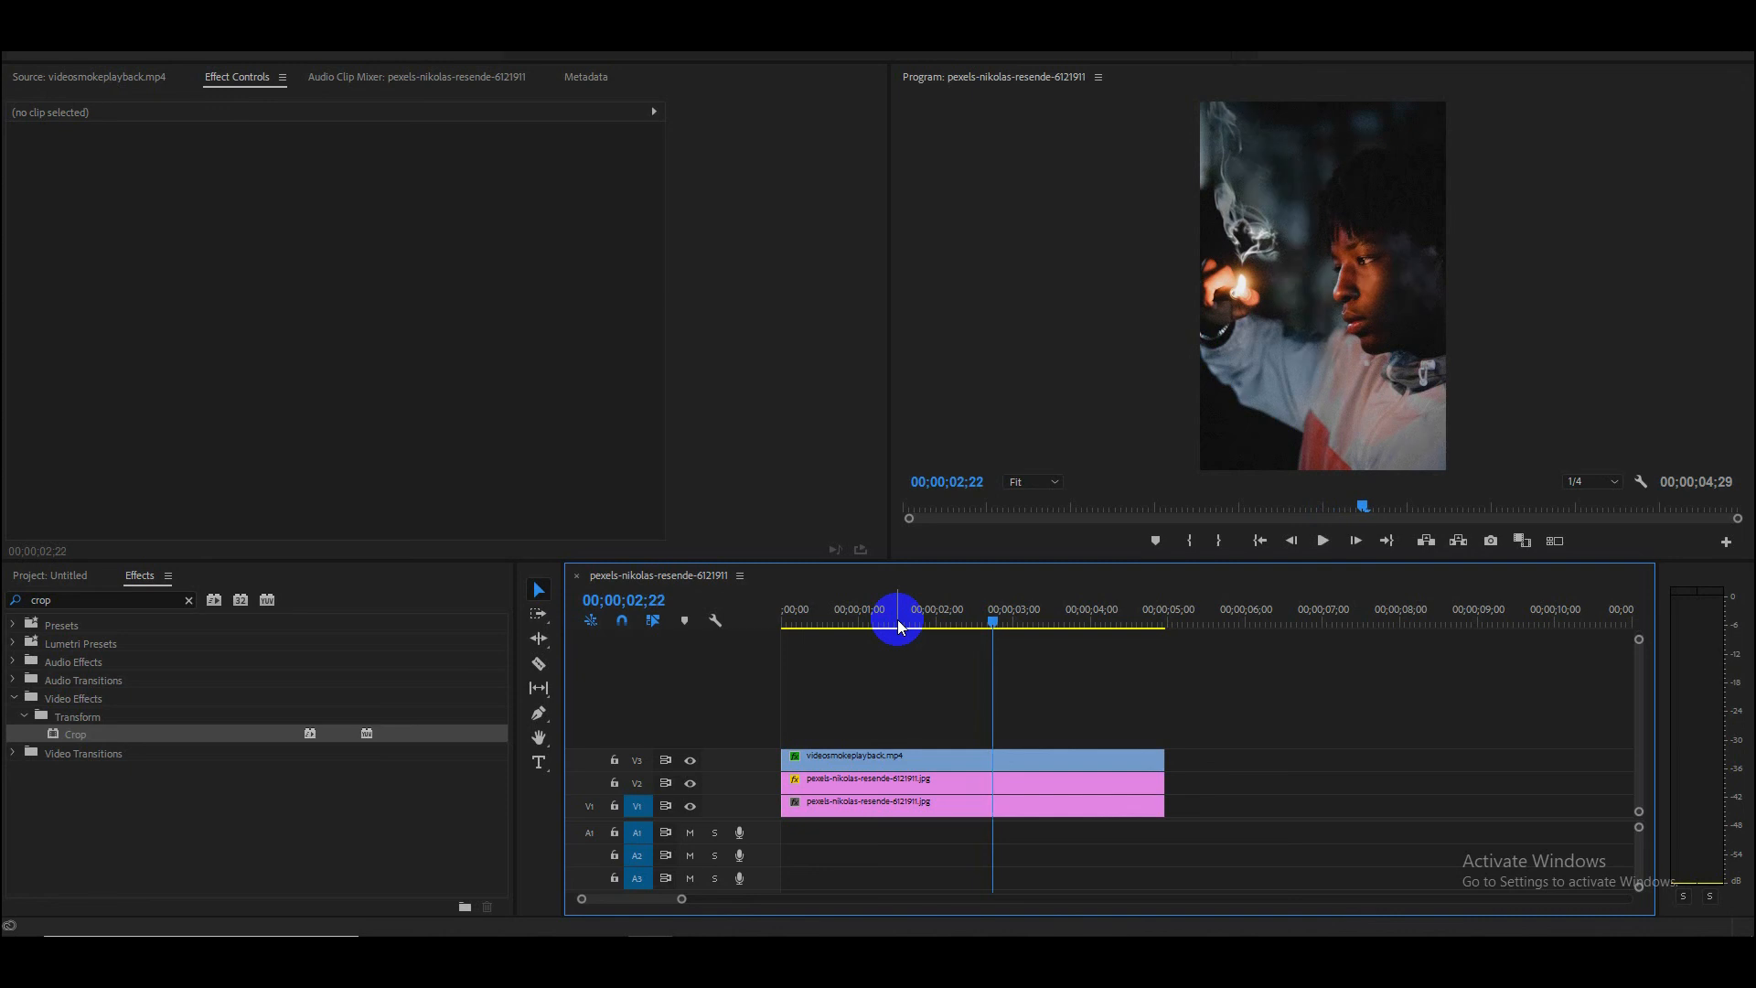